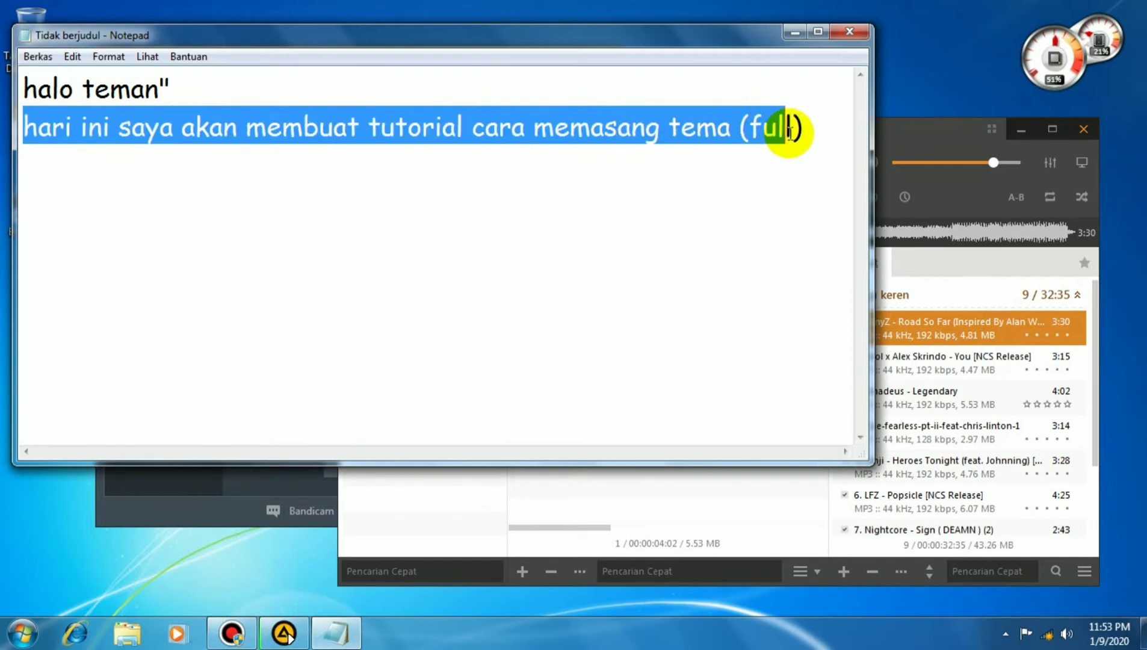
Step: Insert "windows 7" between "tema" and "(full)" in the second line of the note
click(731, 127)
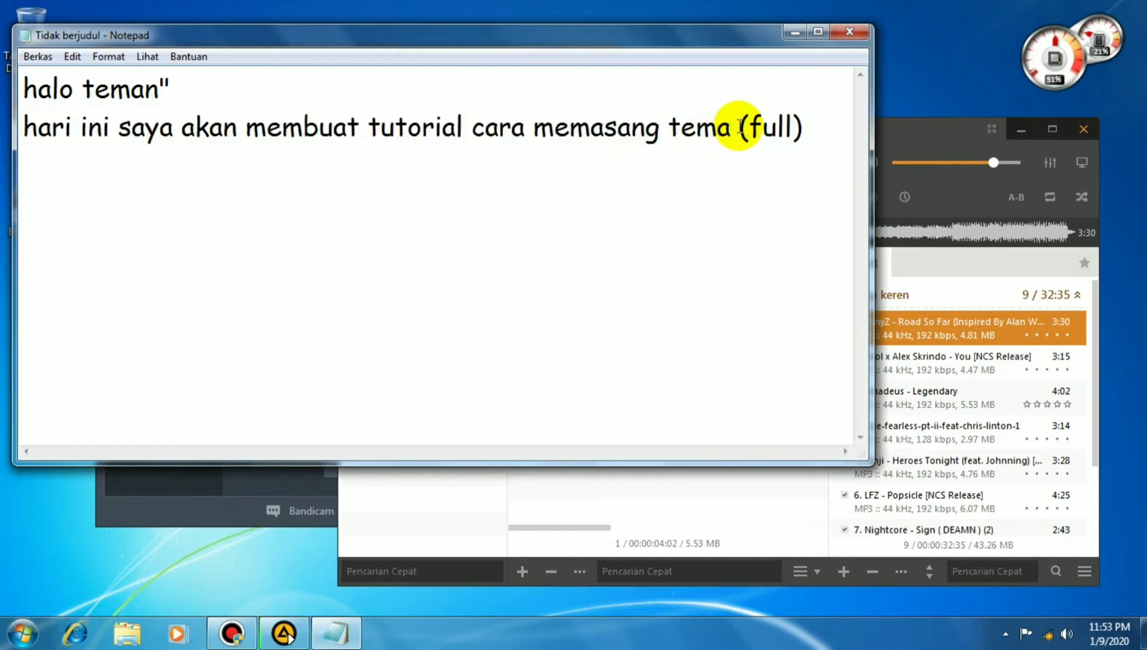
text(windo )
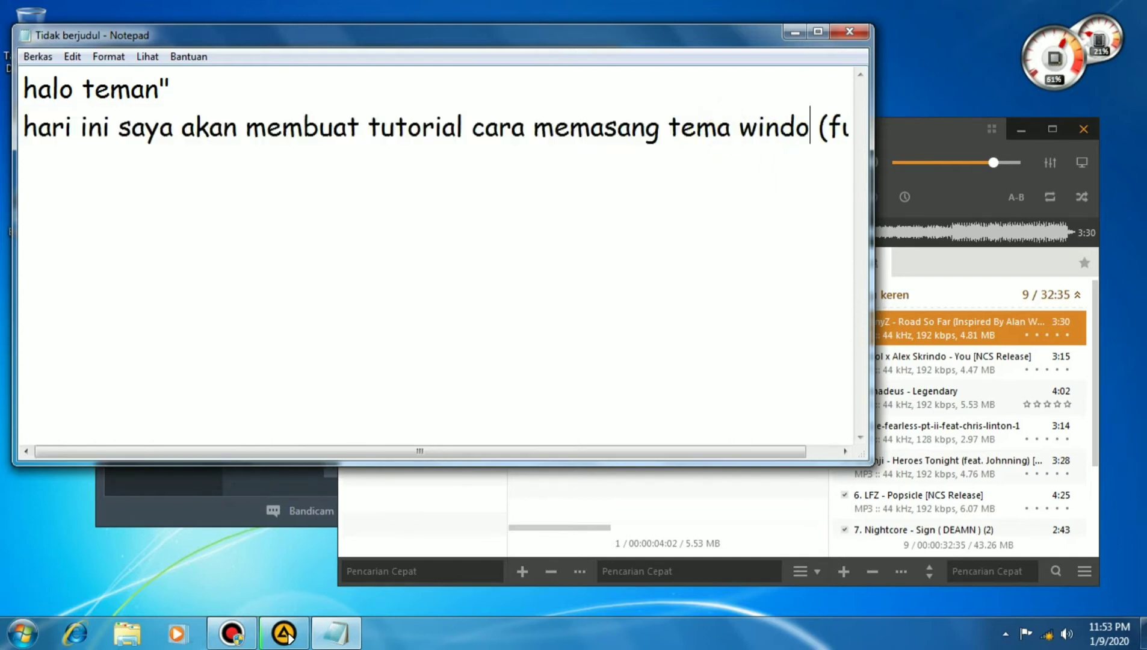
text(ws7)
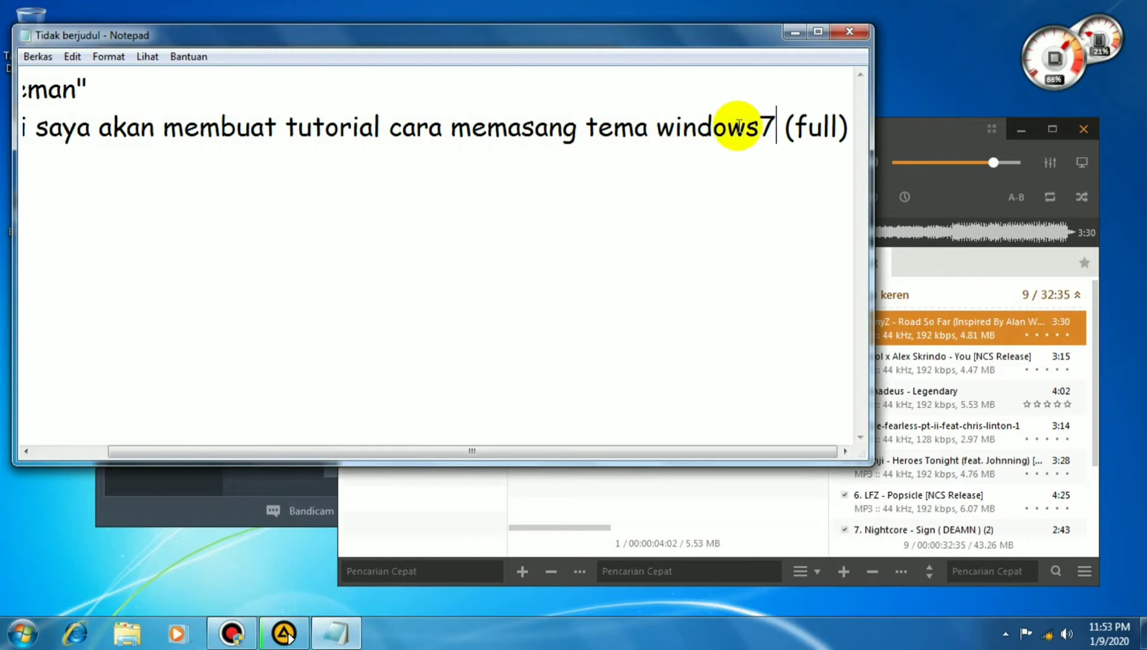
click(758, 126)
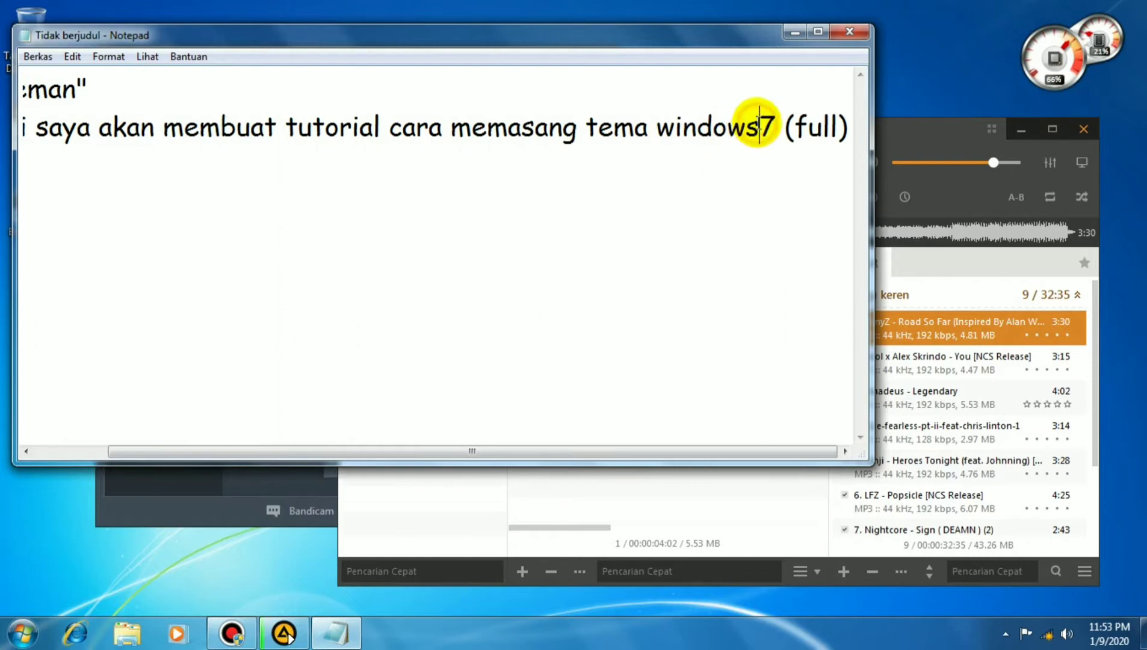
click(794, 126)
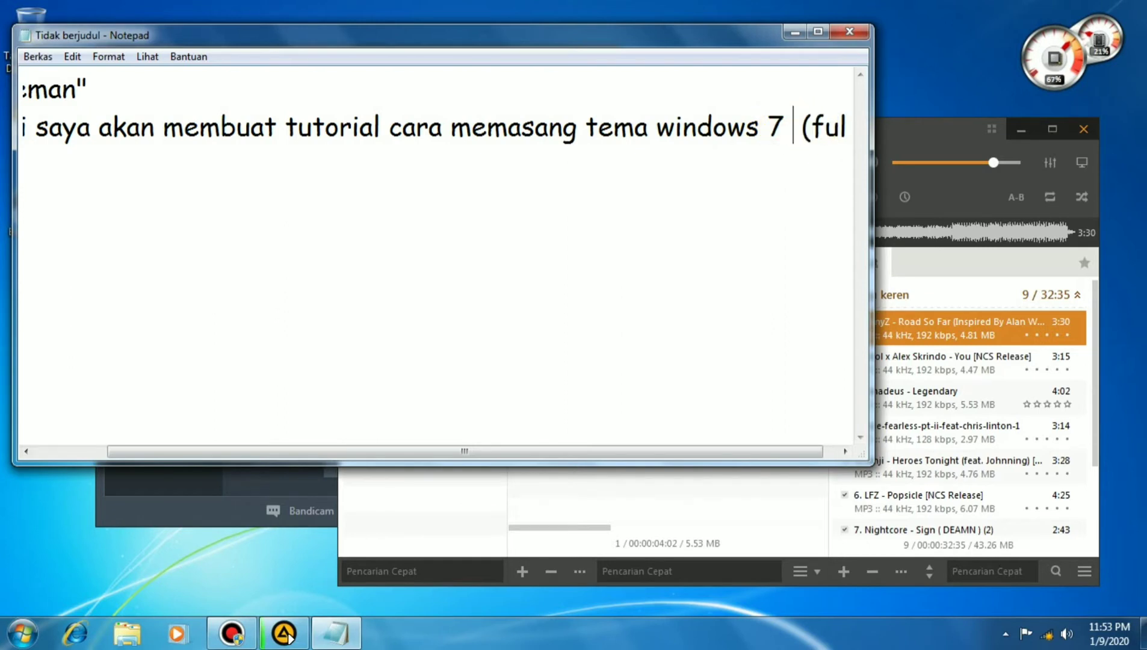
text(all)
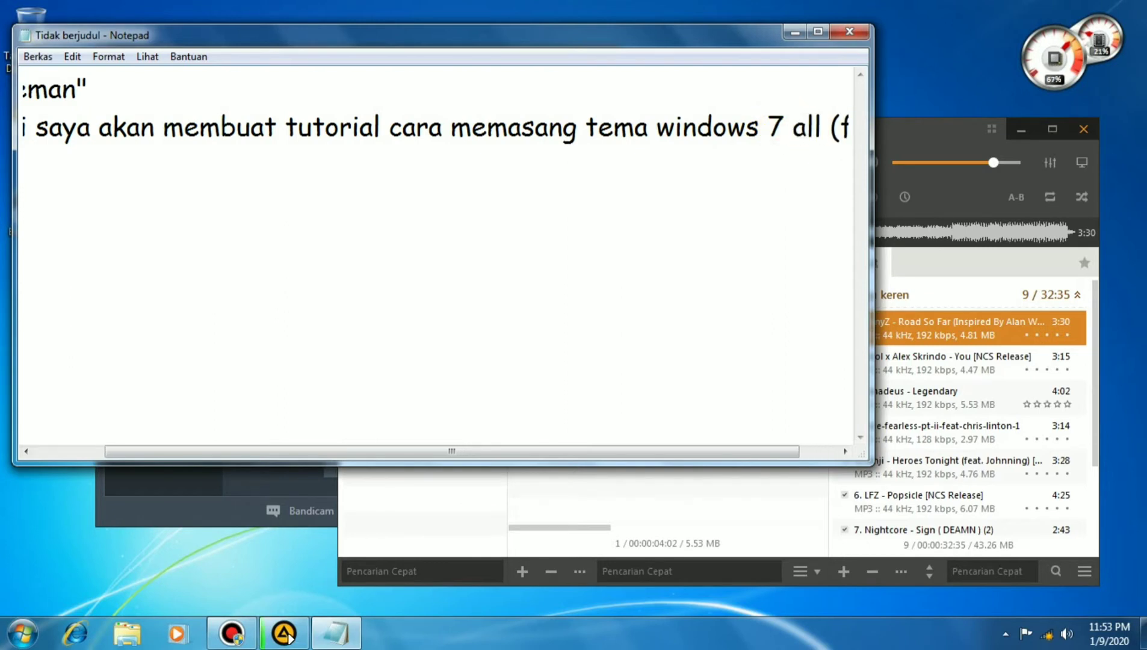
key(BackSpace)
key(BackSpace)
key(BackSpace)
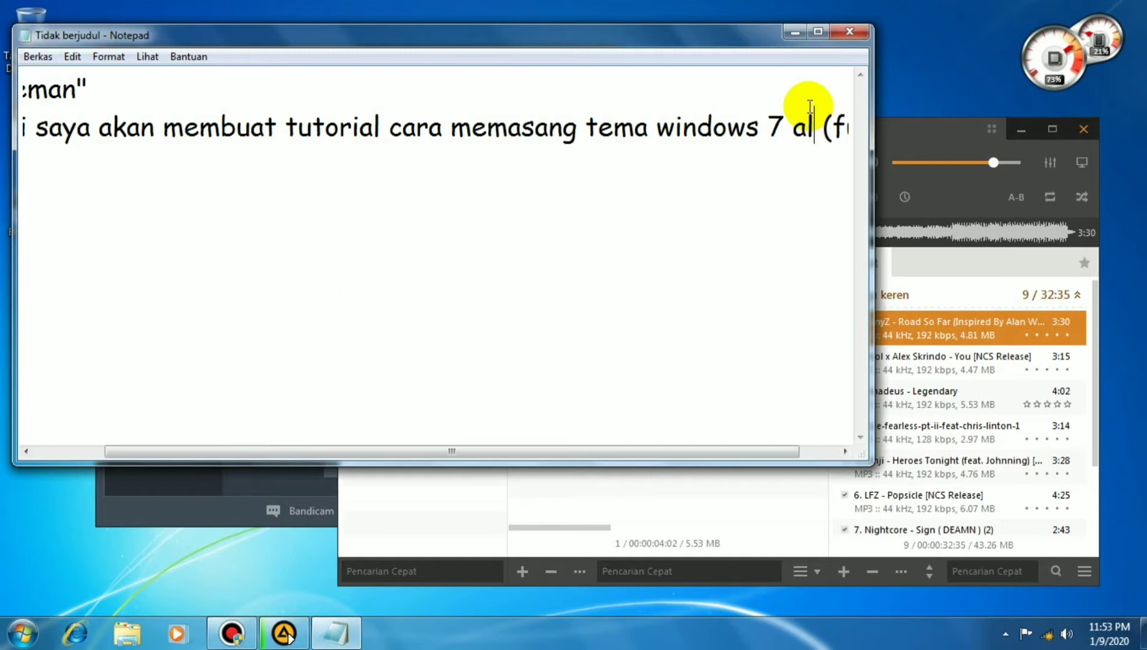
key(BackSpace)
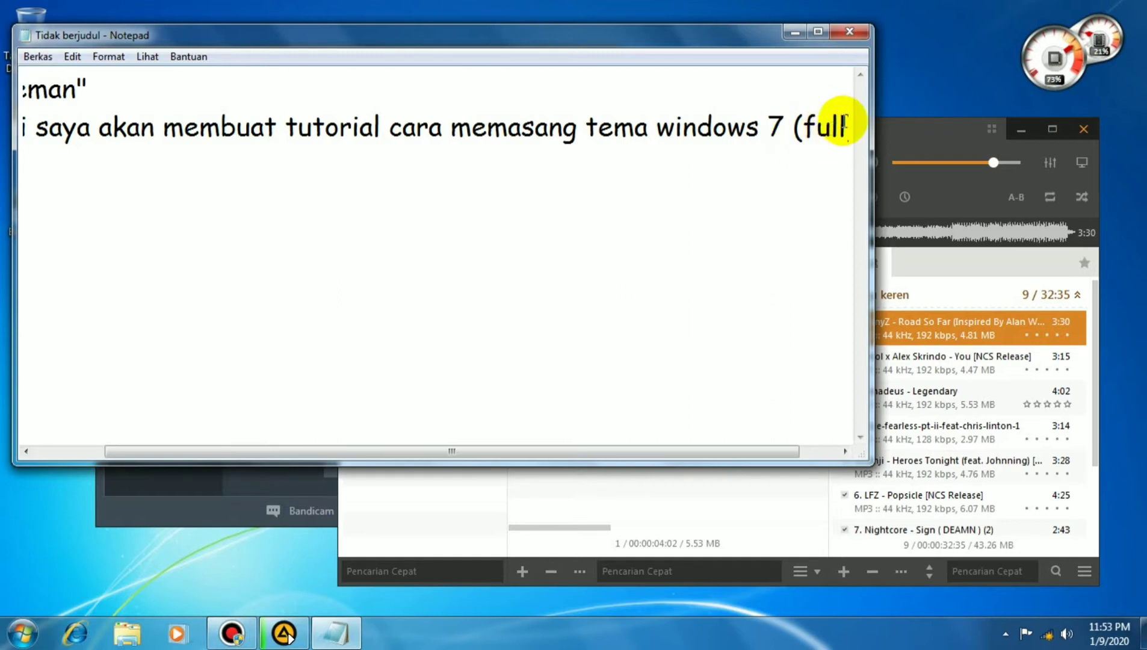
Step: Widen the note window and add a third line reading "semua windows7 kecuali windows7 home basic"
drag(871, 113, 932, 114)
click(884, 125)
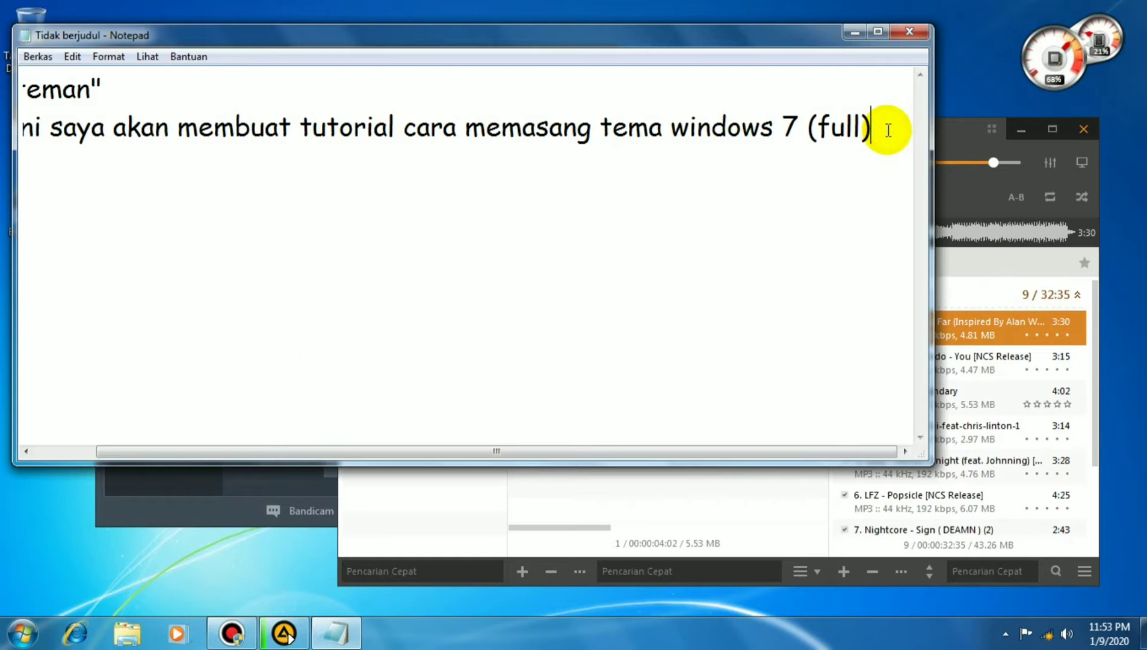
key(Return)
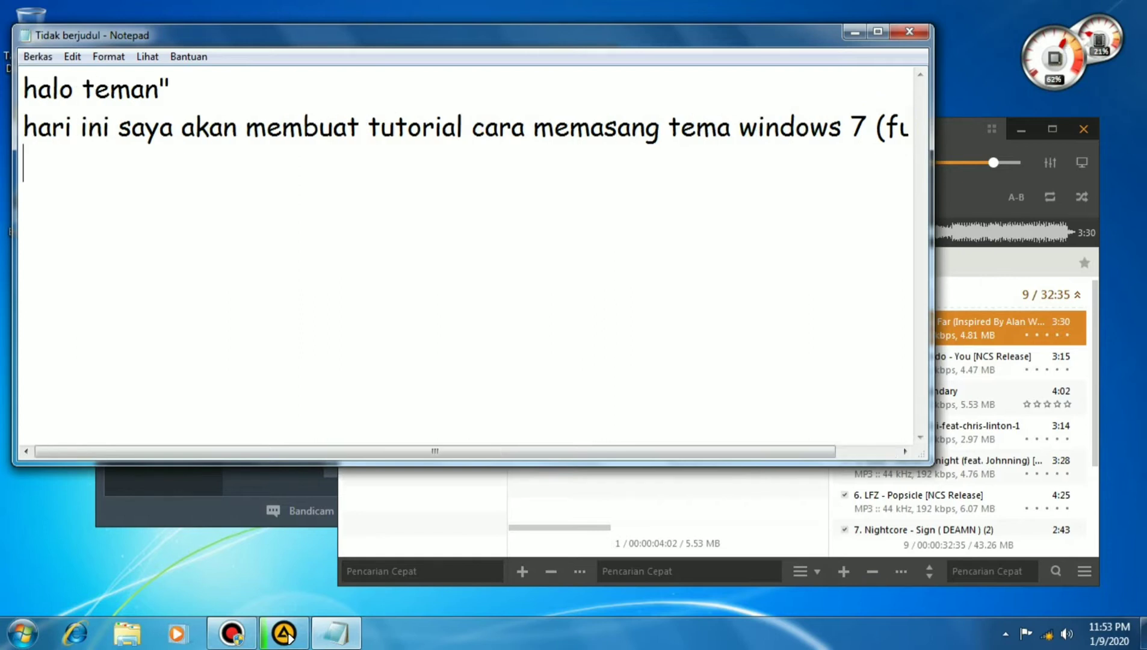
text(semua)
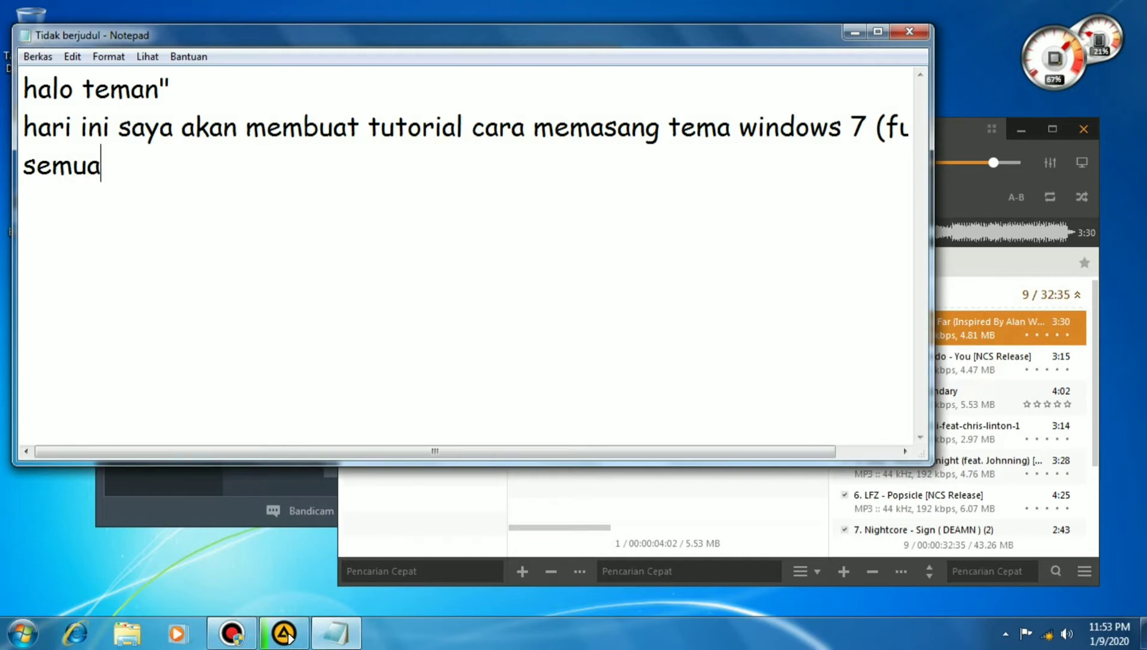
text( windo)
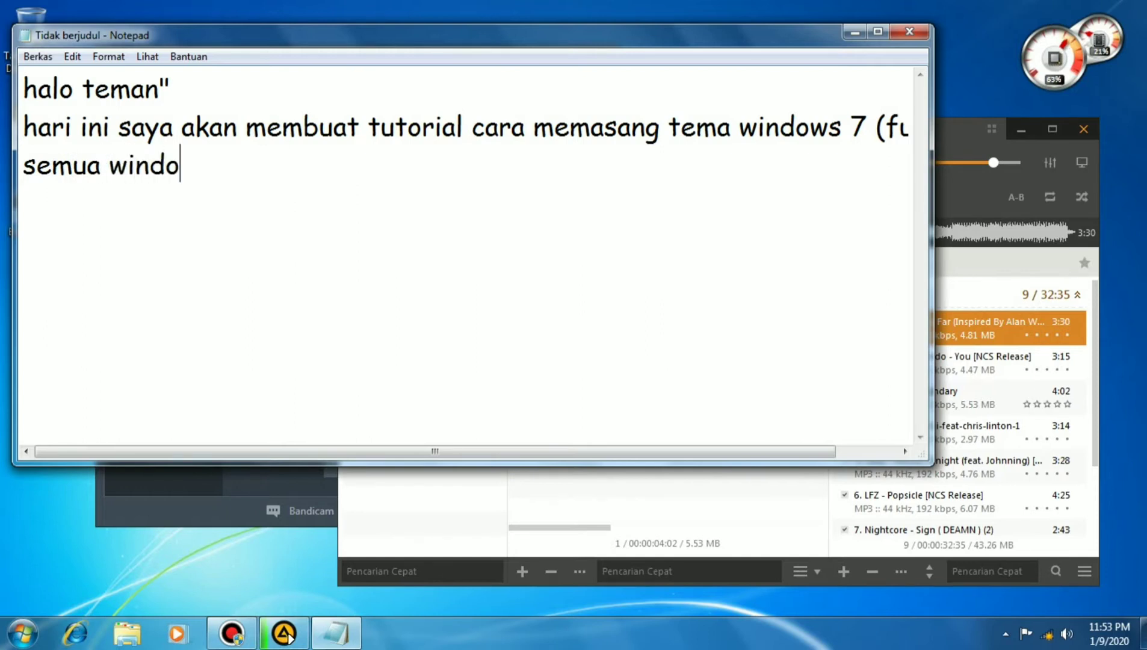
text(ws7)
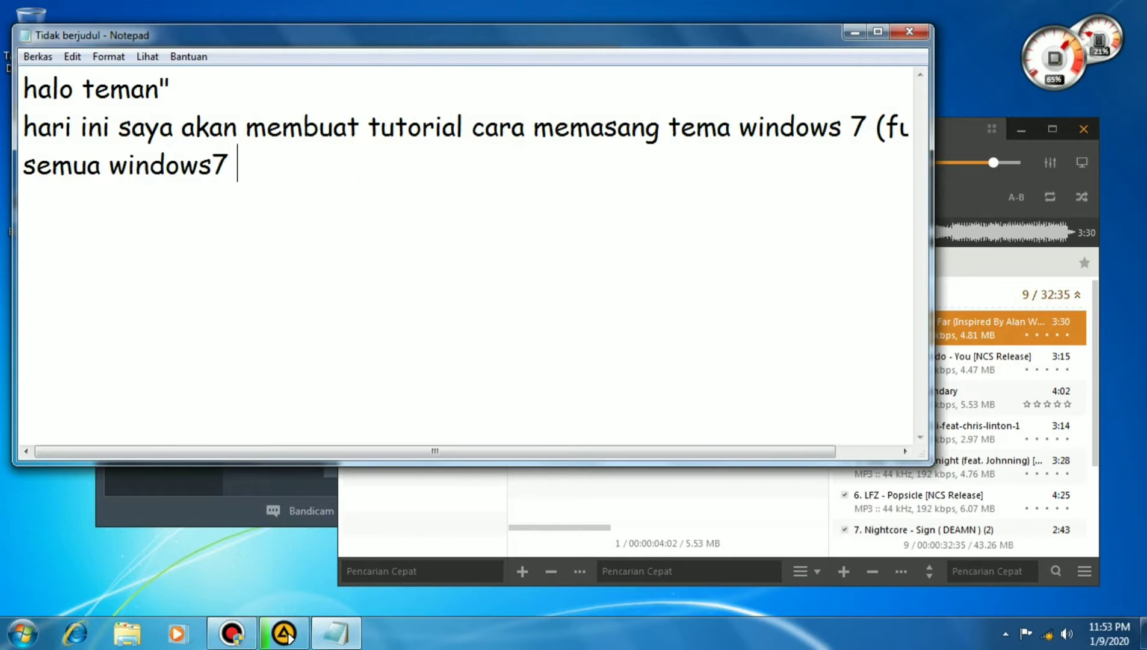
text( kecuali )
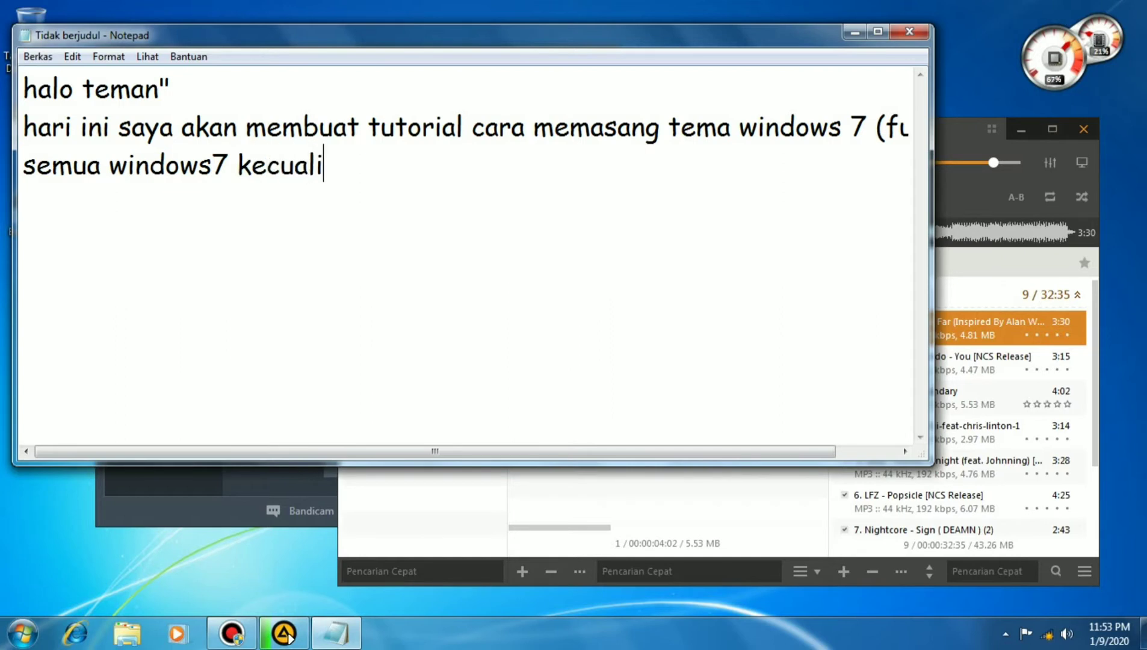
text(windo)
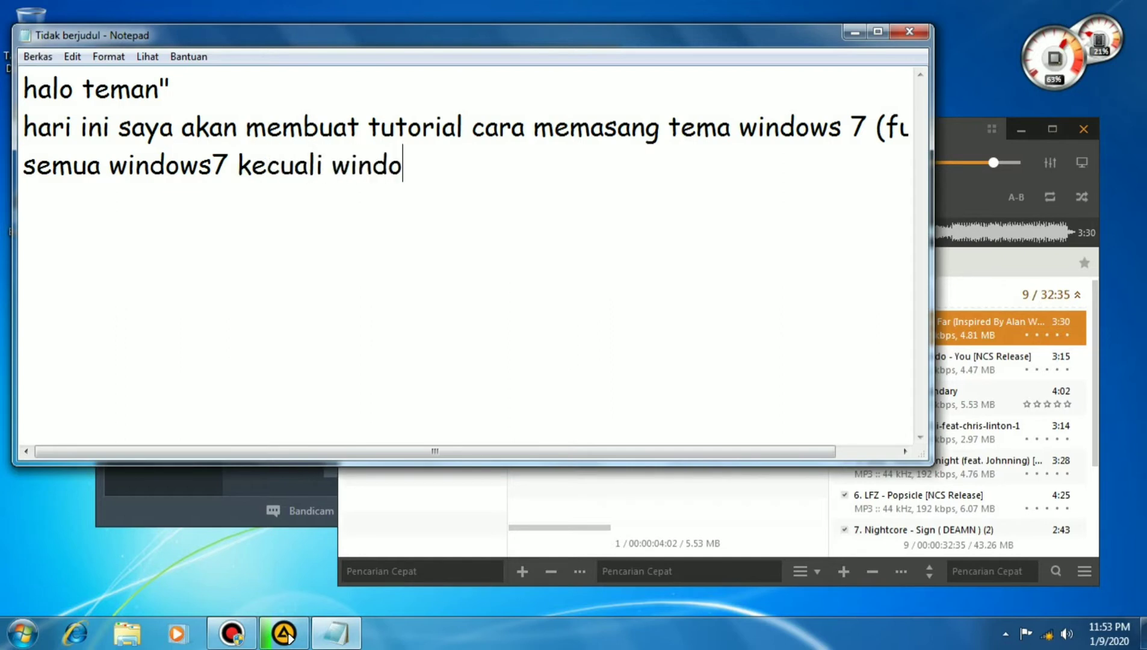
text(ws)
text(7 h)
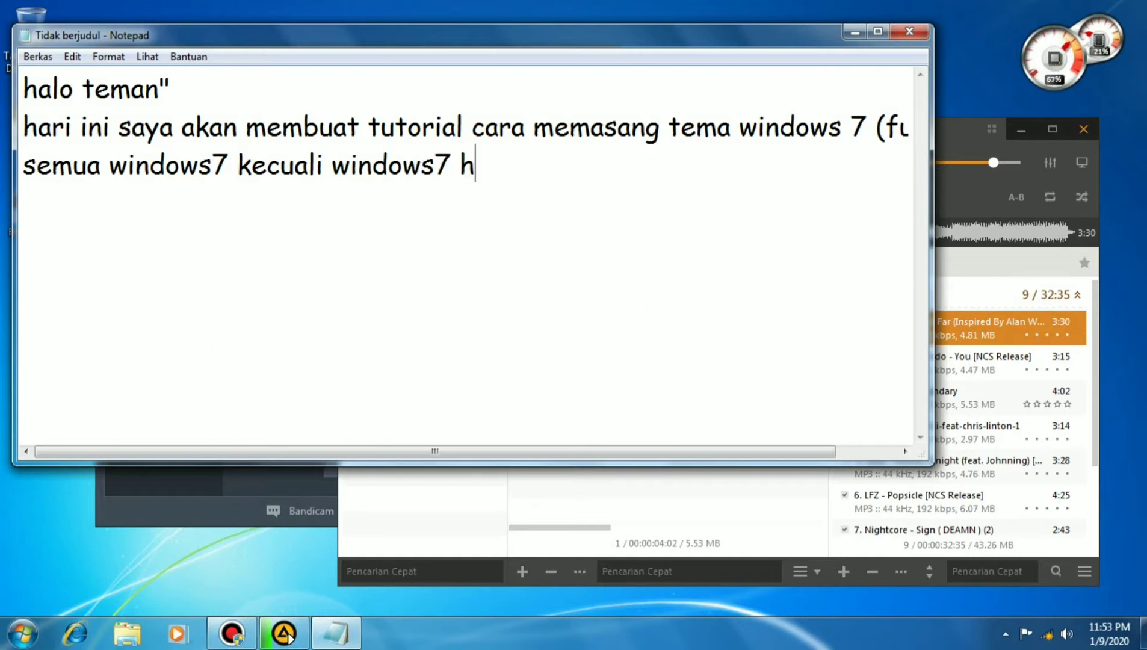
text(ome)
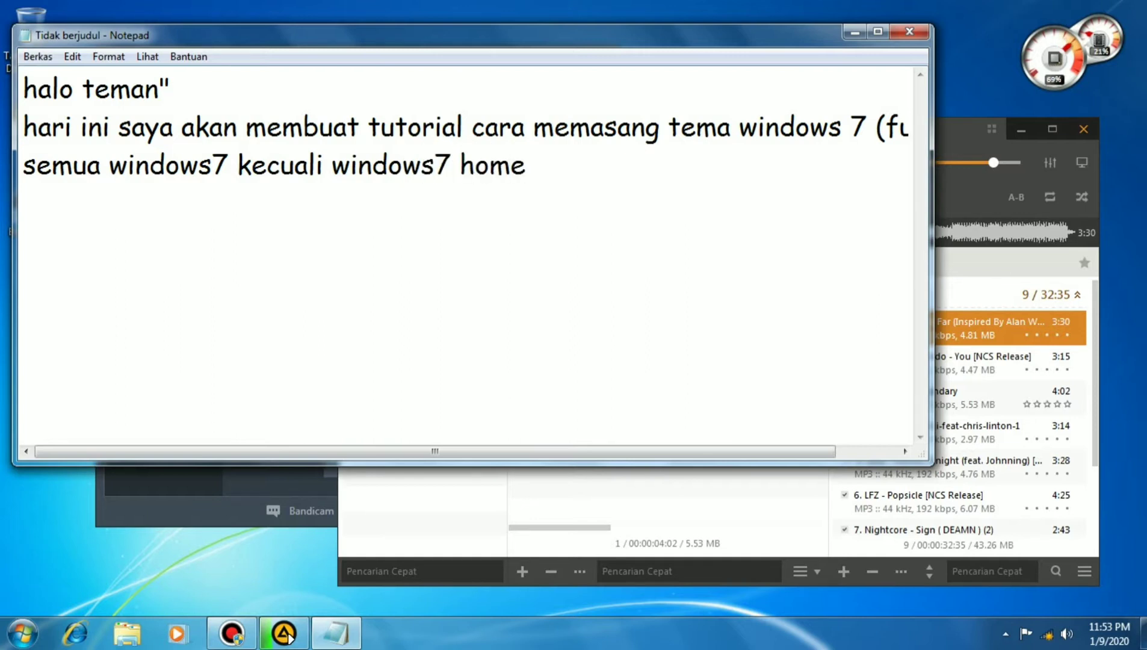
text( basic )
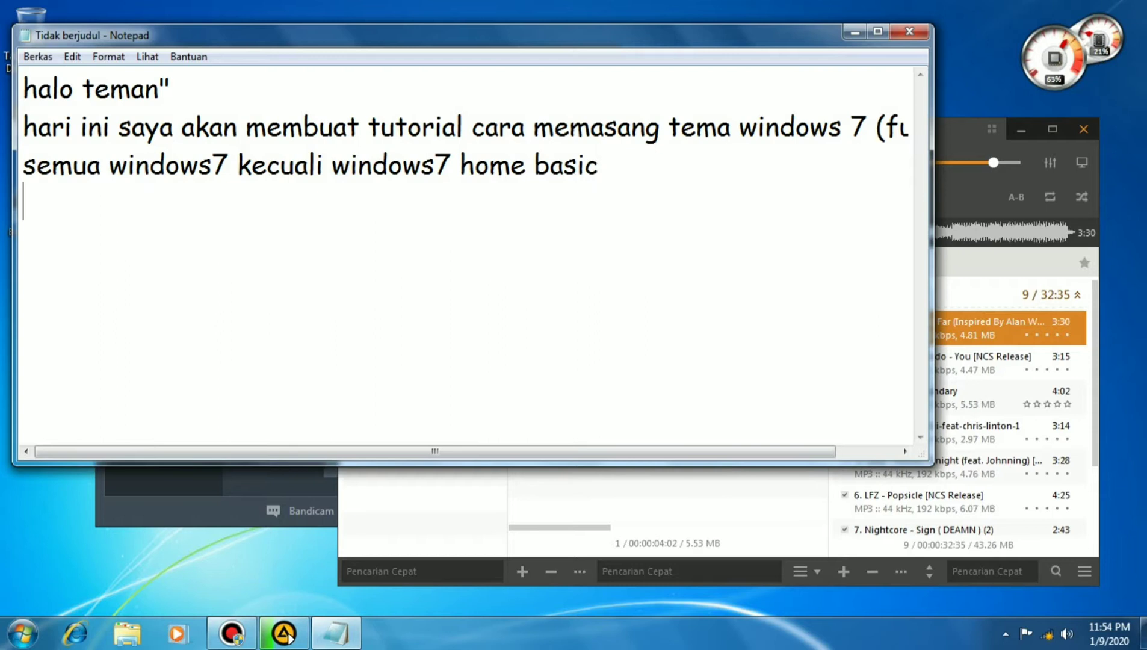
Step: Add a fourth line reading "langsung saja ke tutorial nya" to the note
text(lngsung saja)
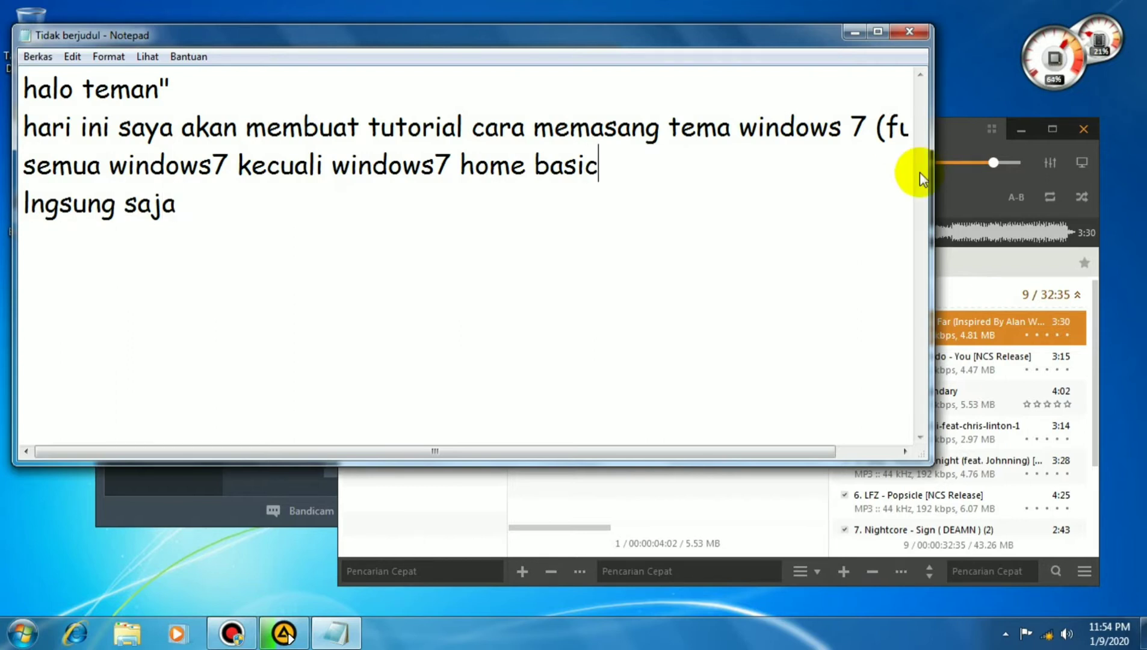
text(a)
key(Right)
key(BackSpace)
key(BackSpace)
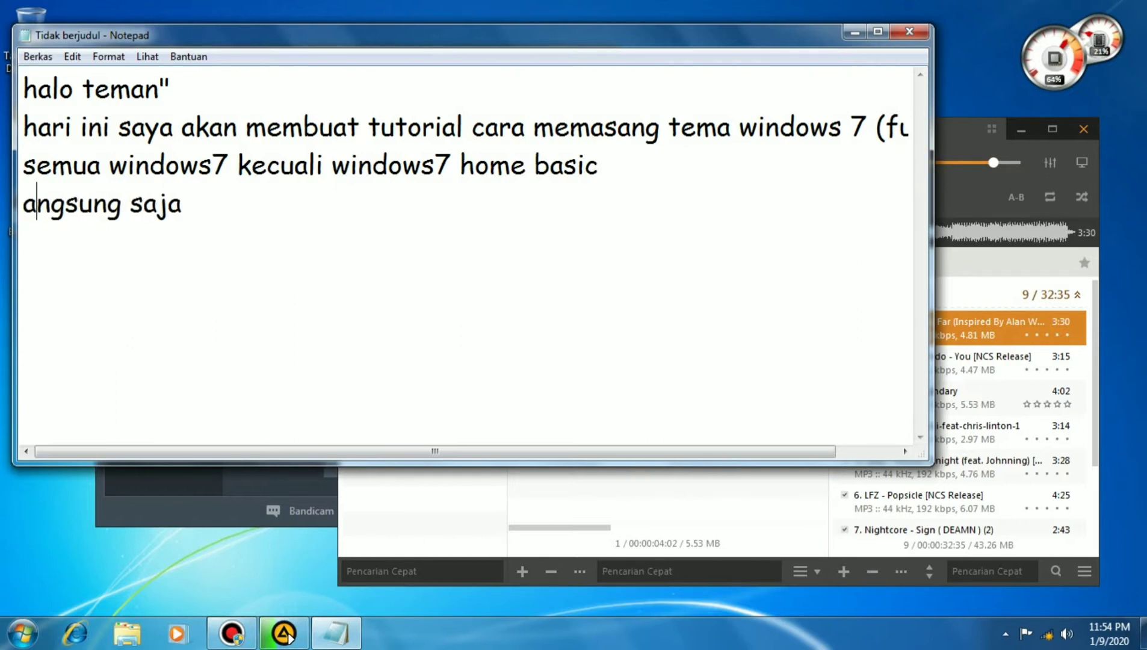
text(la)
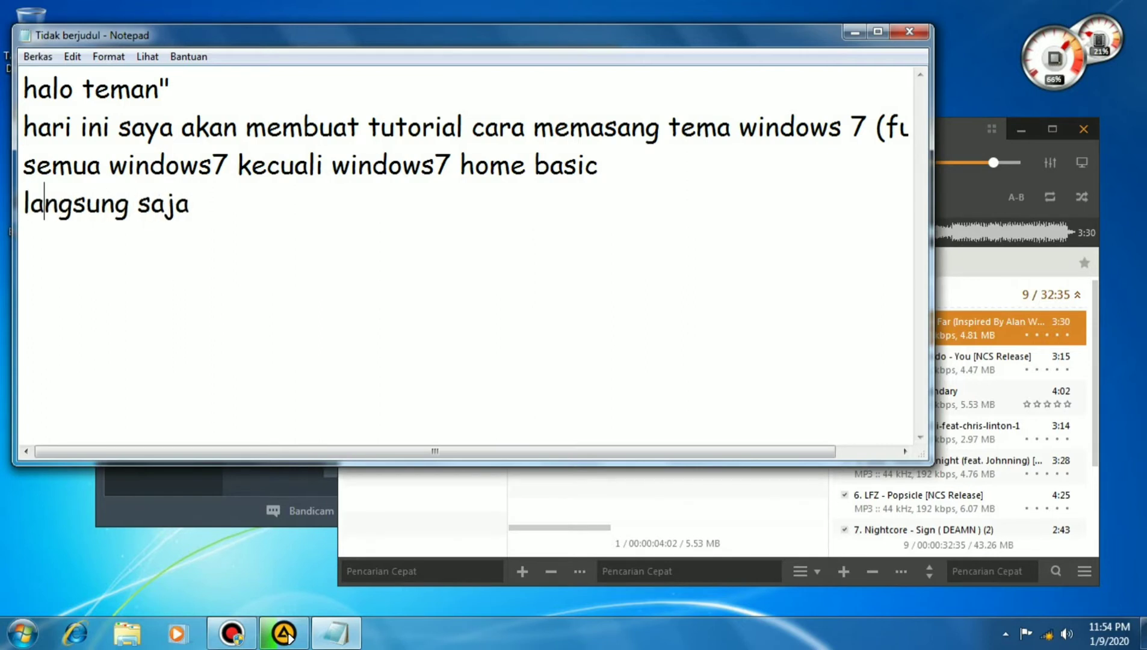
key(Right)
key(Right)
text(ke tutp)
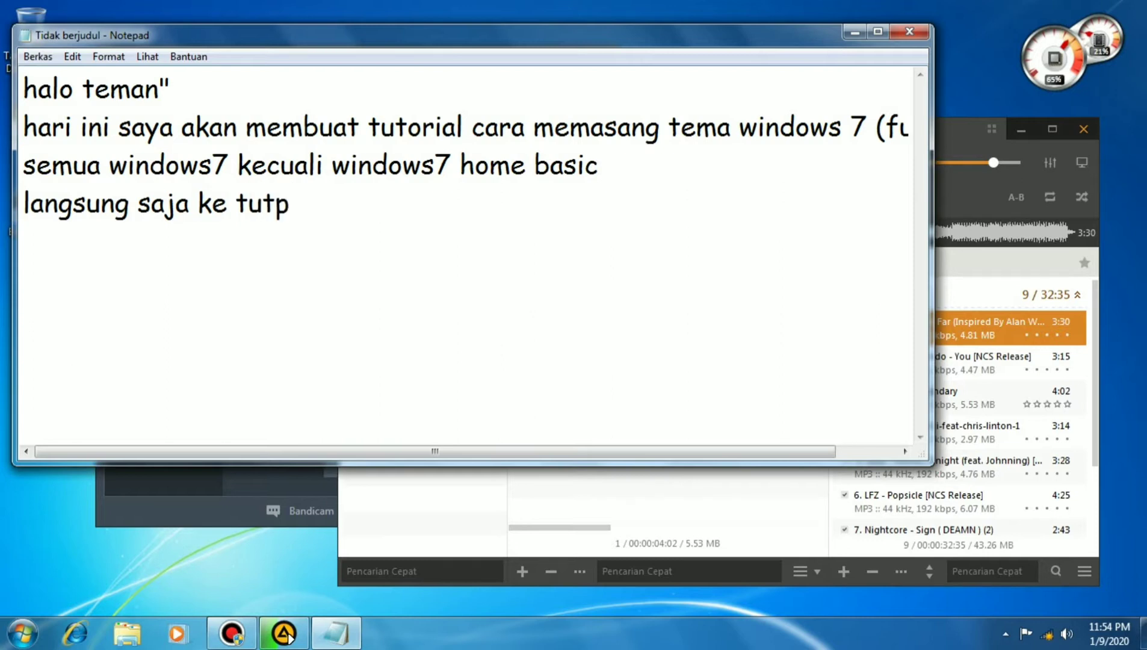
key(BackSpace)
text(p)
key(BackSpace)
text(orial nya)
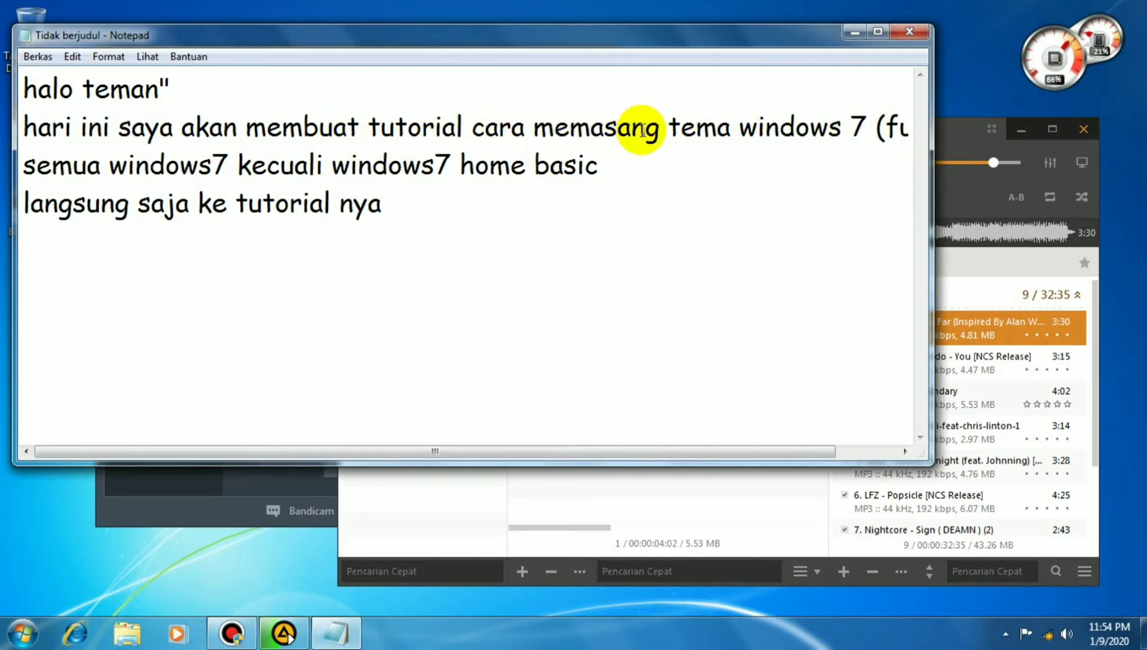
Step: Switch to Windows Explorer and open the "penting!!!!" folder inside "tema win 7" on drive ENJOY (D:)
click(136, 636)
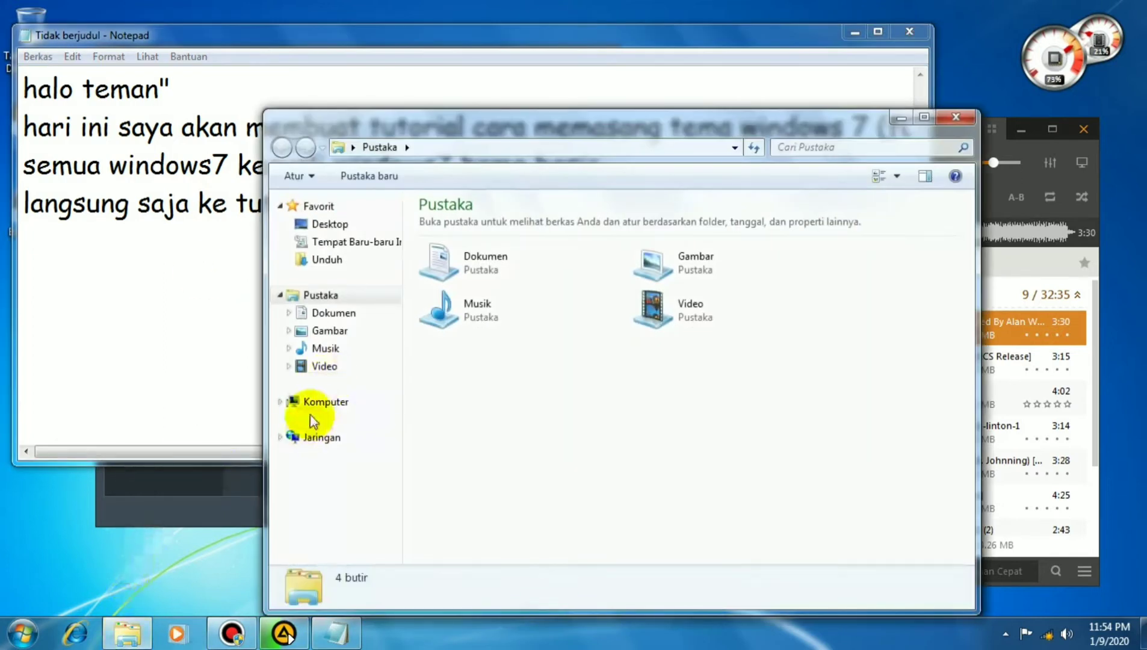
click(314, 408)
double_click(705, 232)
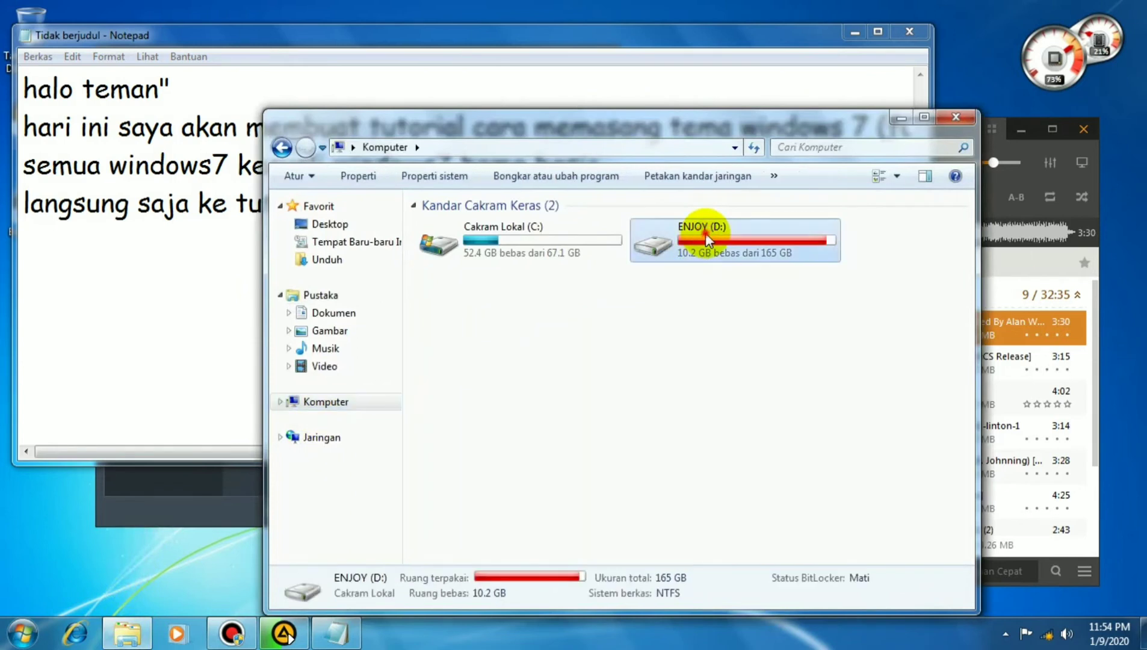
double_click(459, 438)
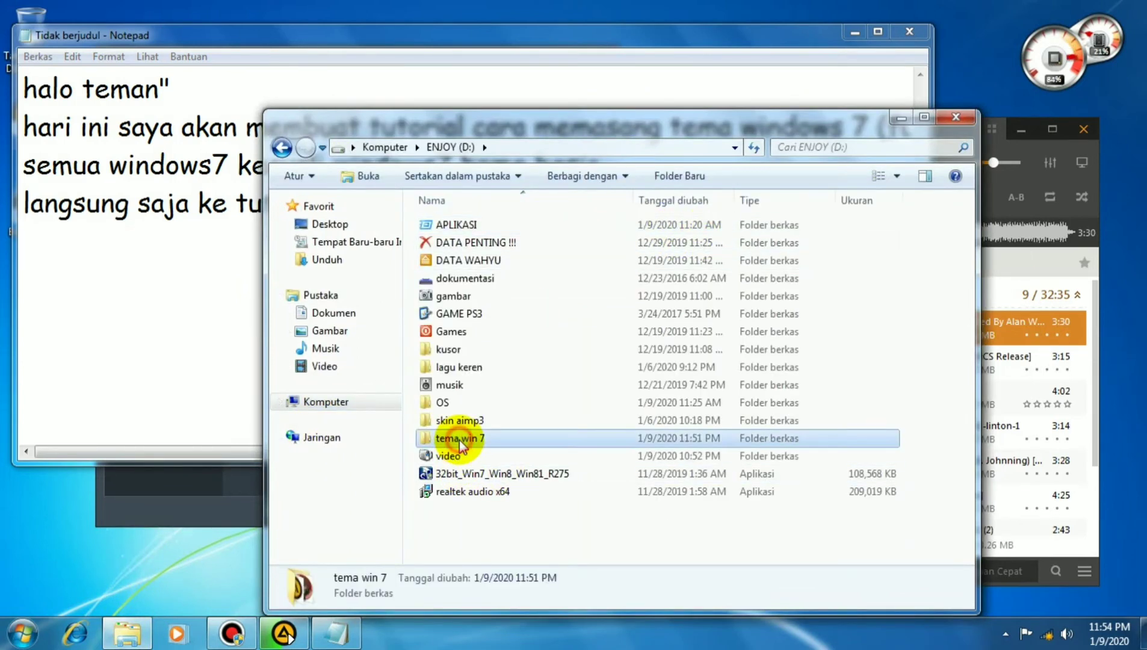
double_click(477, 260)
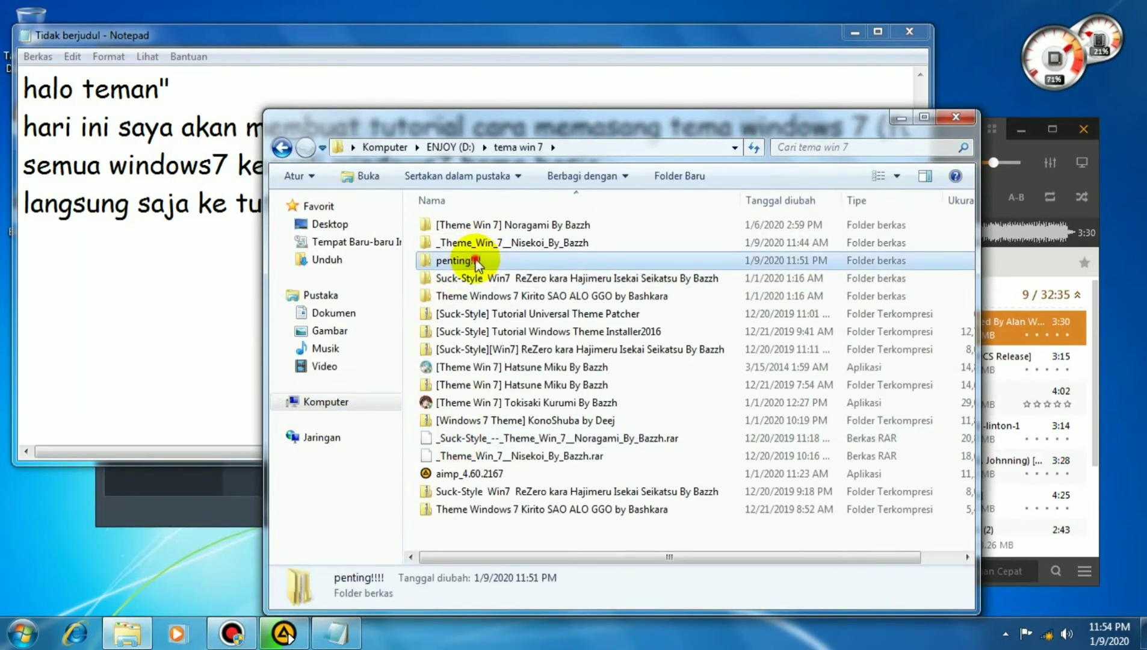
Step: Copy the name of the "[Suck-Style] Tutorial Universal Theme Patcher" folder without renaming it
click(486, 225)
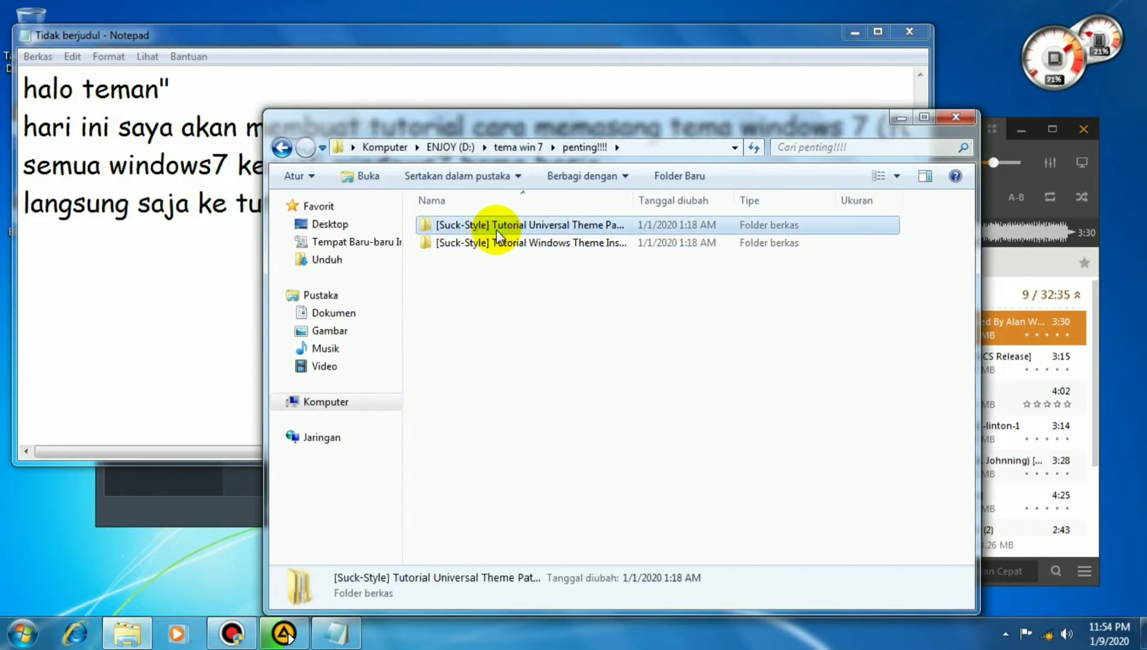
right_click(496, 229)
click(538, 473)
key(ctrl+c)
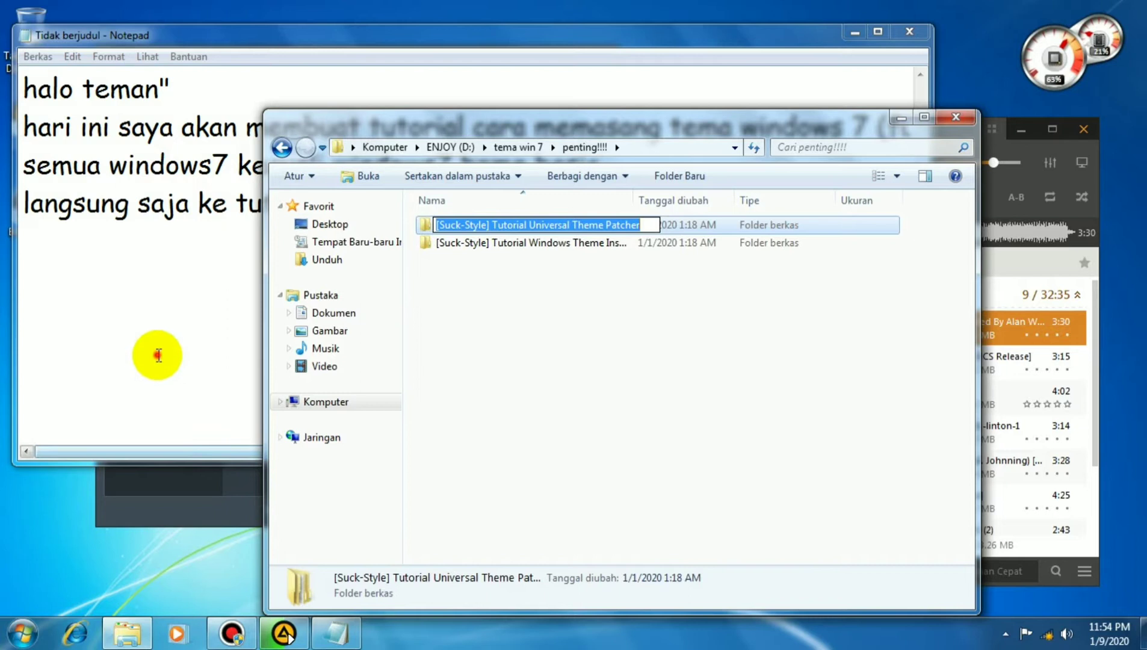
Step: Switch back to Notepad and add a fifth line reading silahkan buka folder "[Suck-Style] Tutorial Universal Theme Patcher", pasting the copied folder name
right_click(157, 353)
click(440, 219)
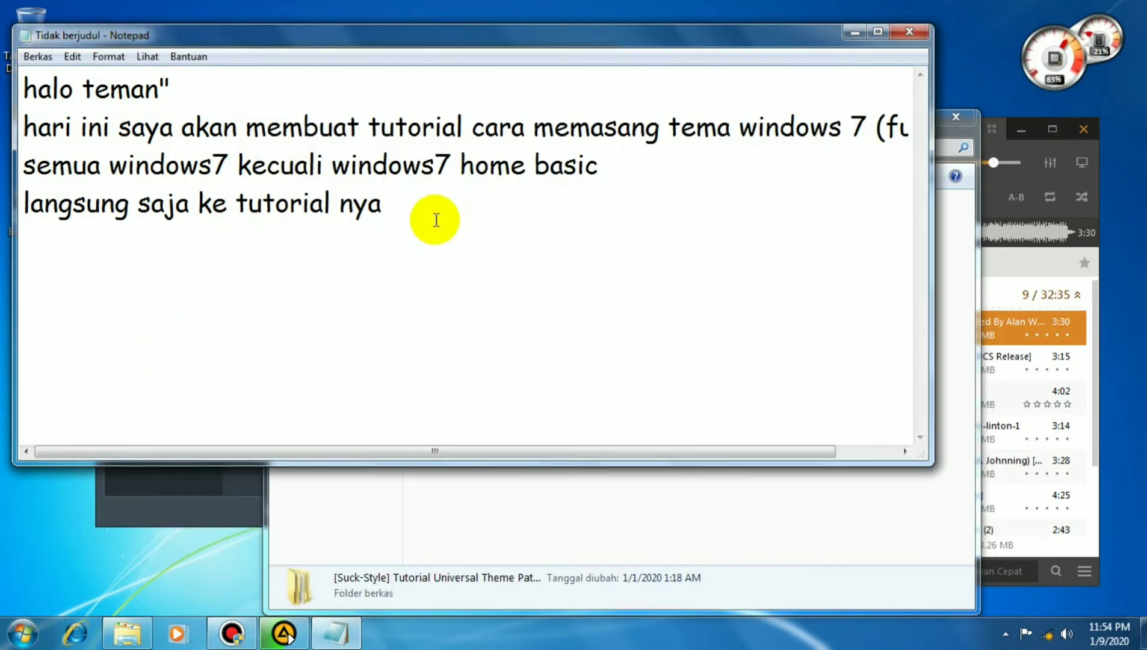
key(Return)
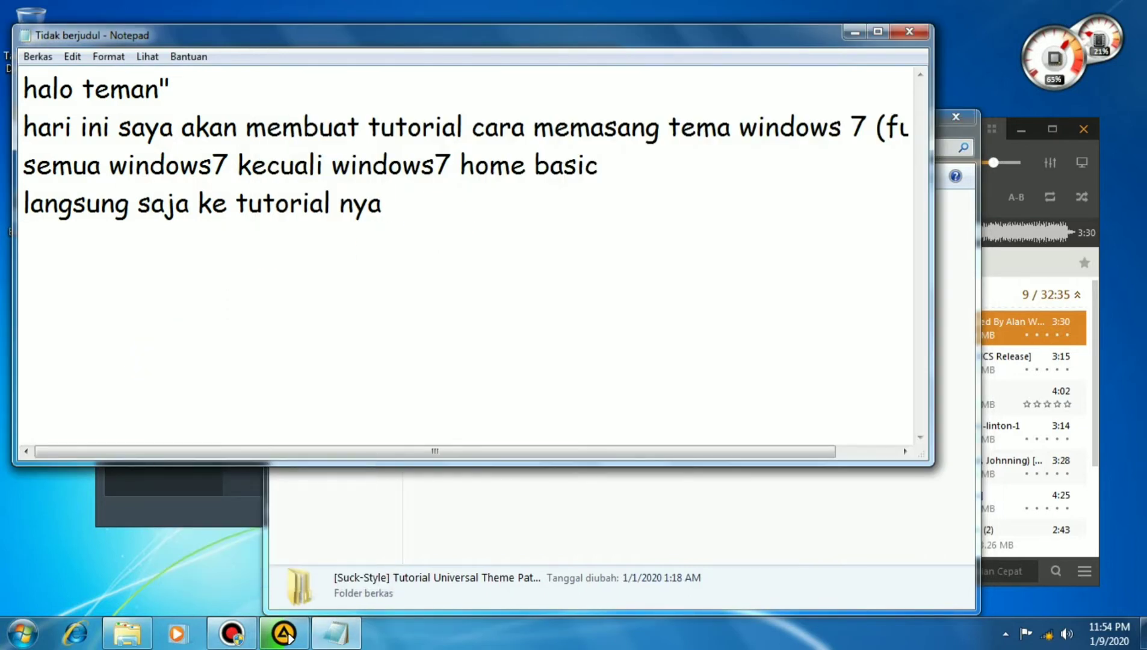
text(silahkan )
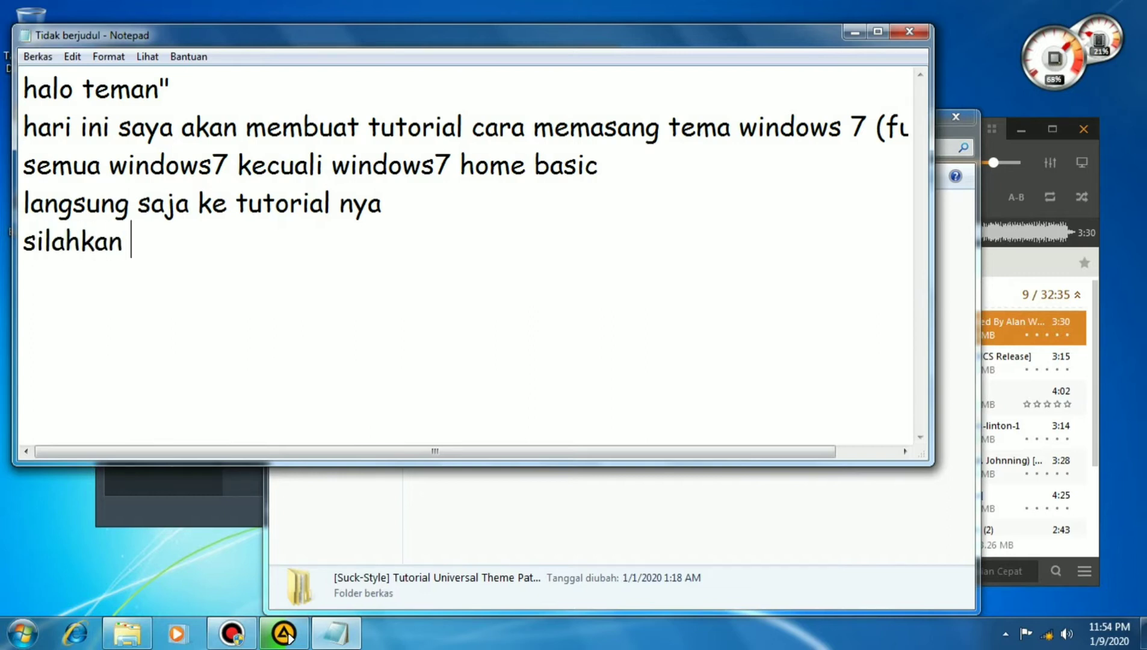
text(buka)
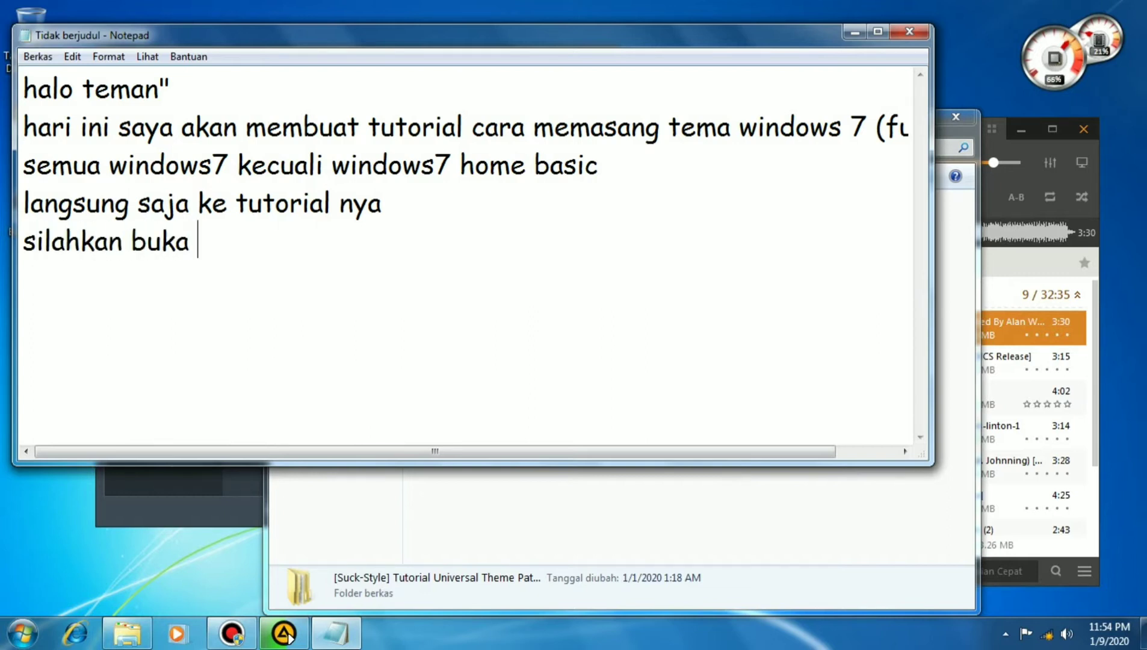
text( folder)
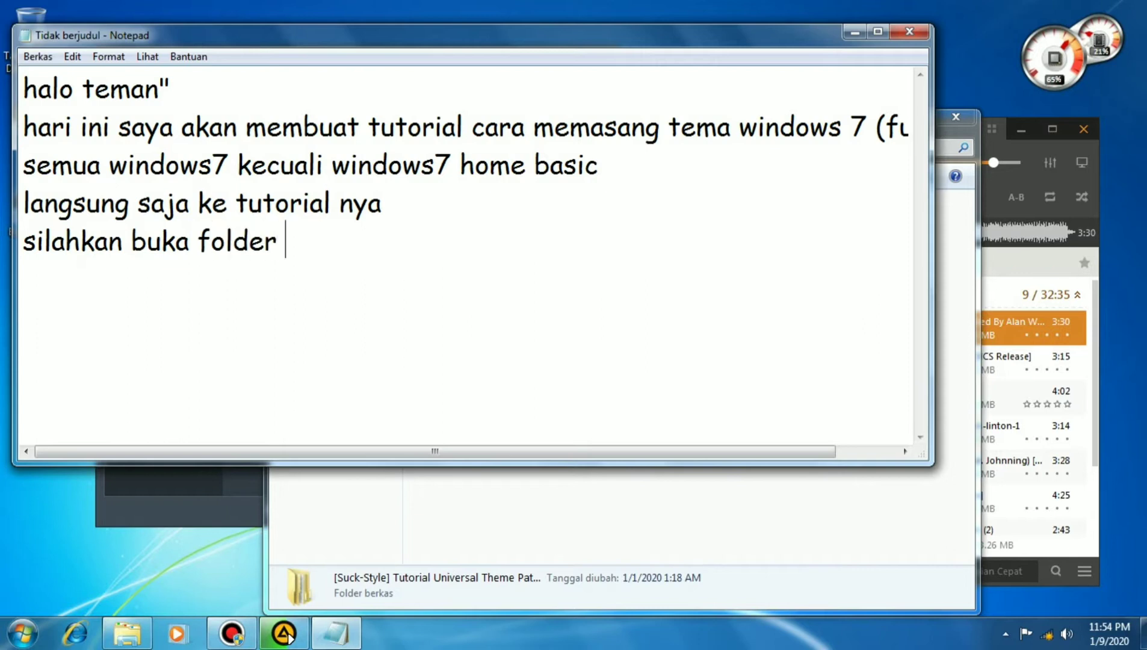
text( "V)
key(BackSpace)
key(ctrl+v)
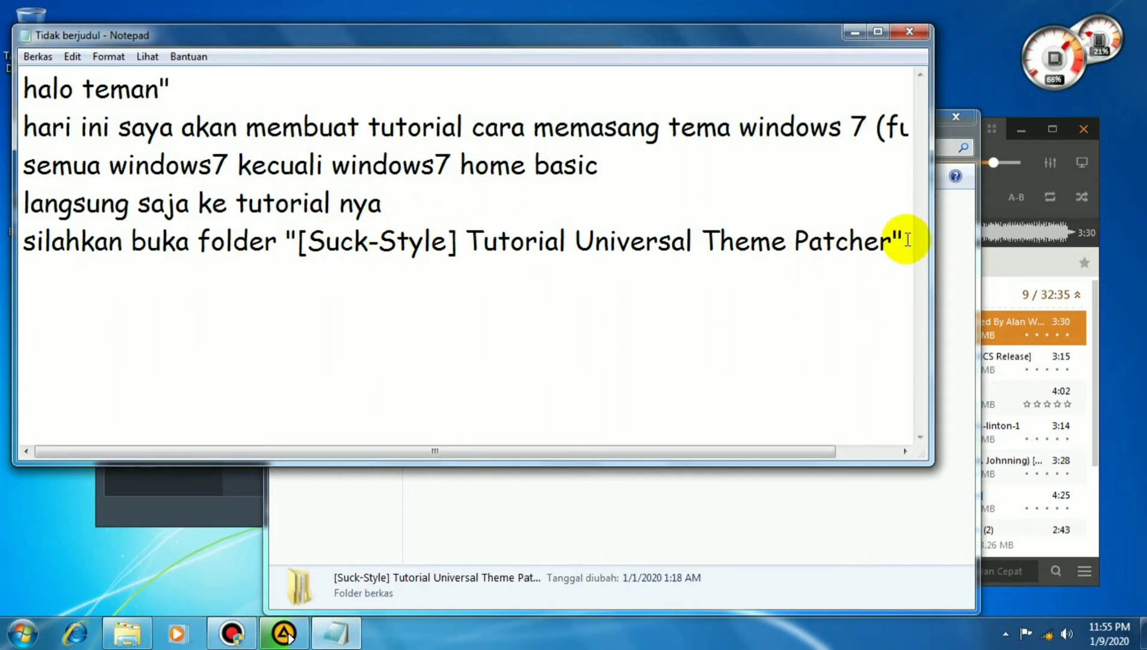
Step: Switch to Windows Explorer and open the UniversalThemePatcher_20090409 folder inside "[Suck-Style] Tutorial Universal Theme Patcher"
click(719, 512)
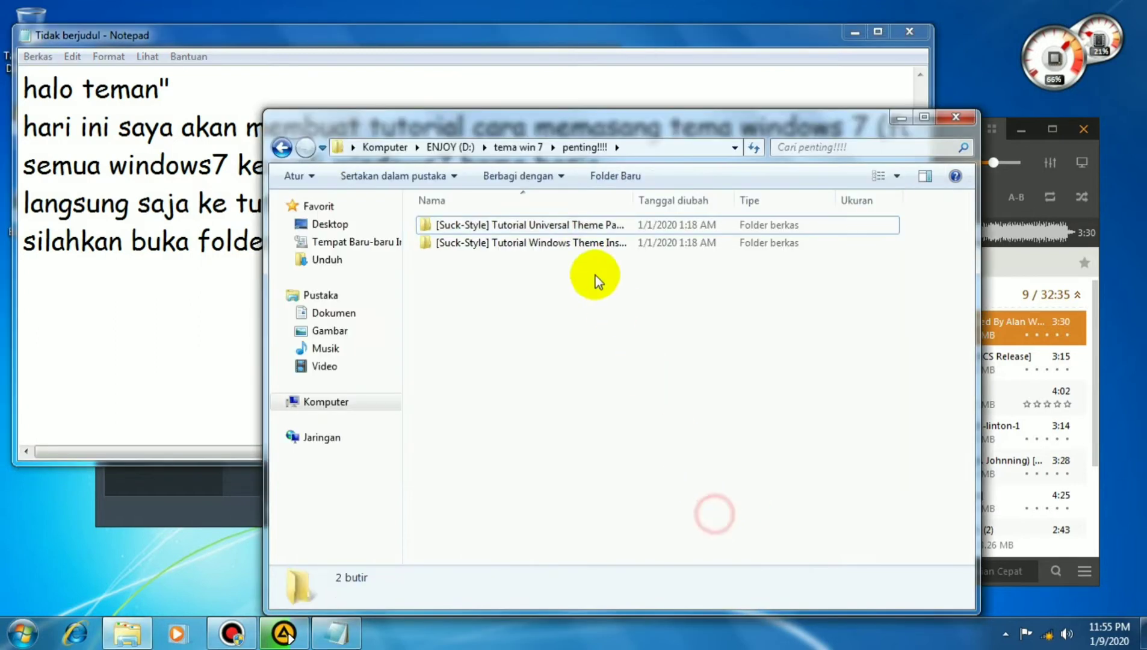
double_click(557, 231)
double_click(511, 227)
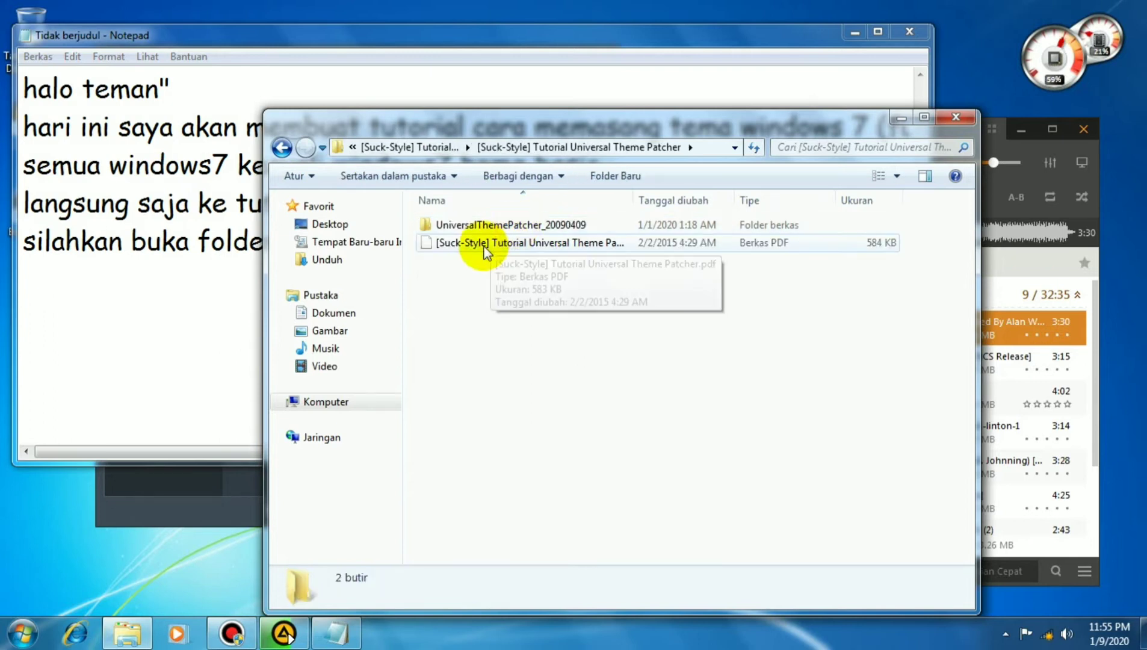
double_click(488, 227)
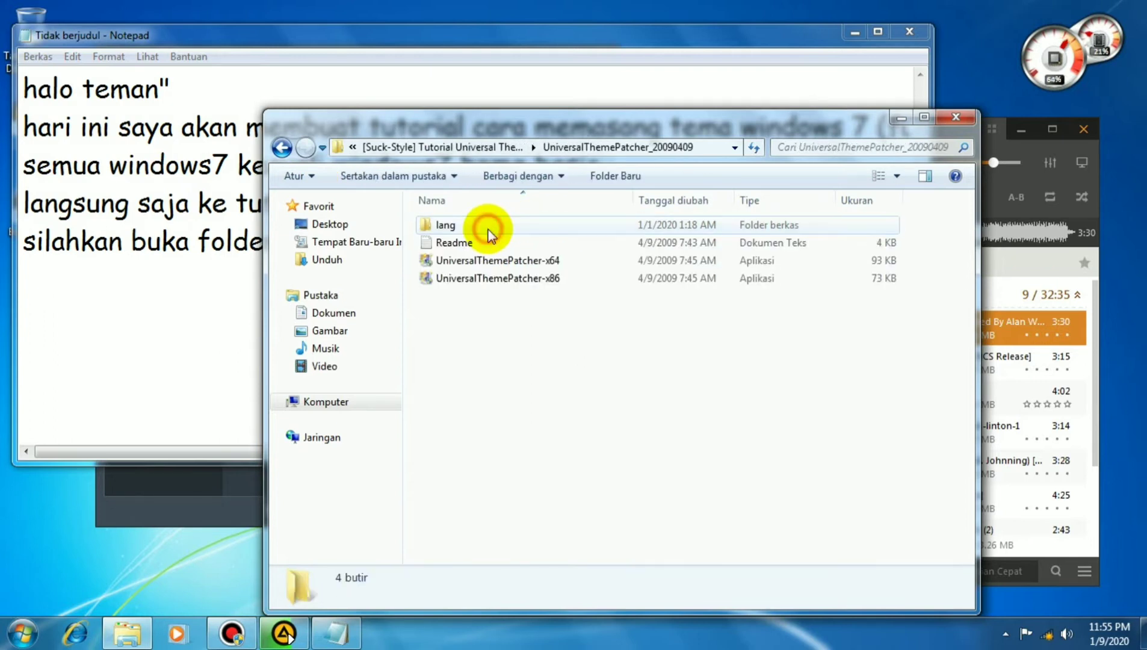
Step: Narrow the Notepad window, place the Explorer window beside it, and select the UniversalThemePatcher-x64 file
drag(504, 129, 645, 131)
click(579, 279)
ctrl+click(577, 264)
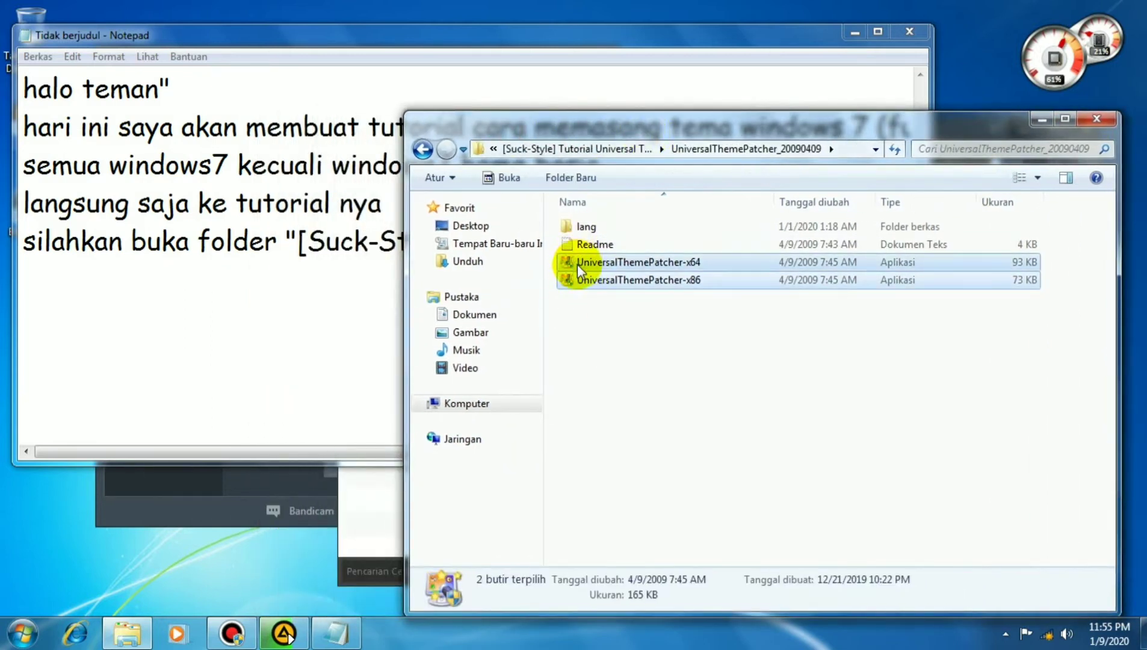
click(573, 319)
click(172, 304)
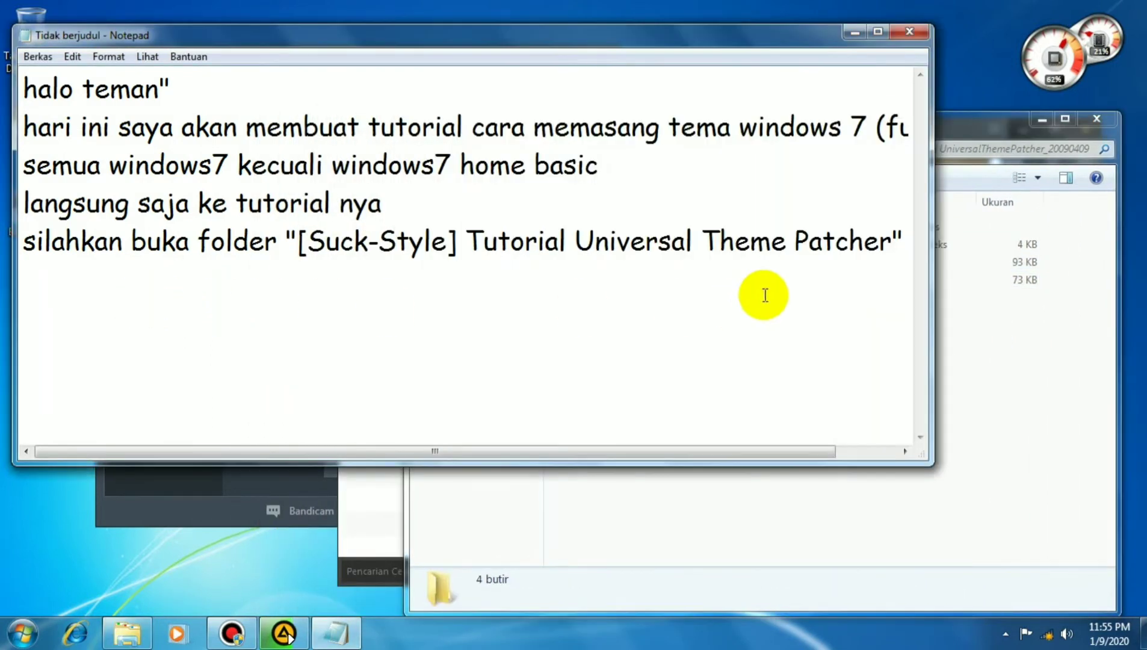
click(898, 247)
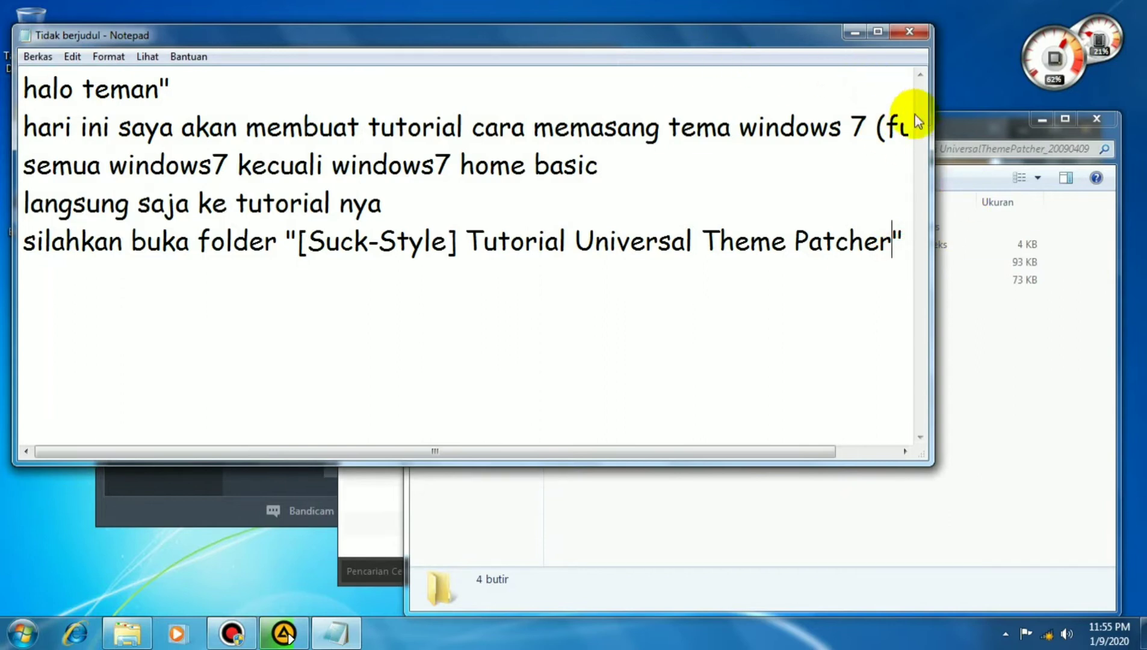
drag(934, 117, 737, 125)
drag(832, 123, 1071, 97)
click(863, 240)
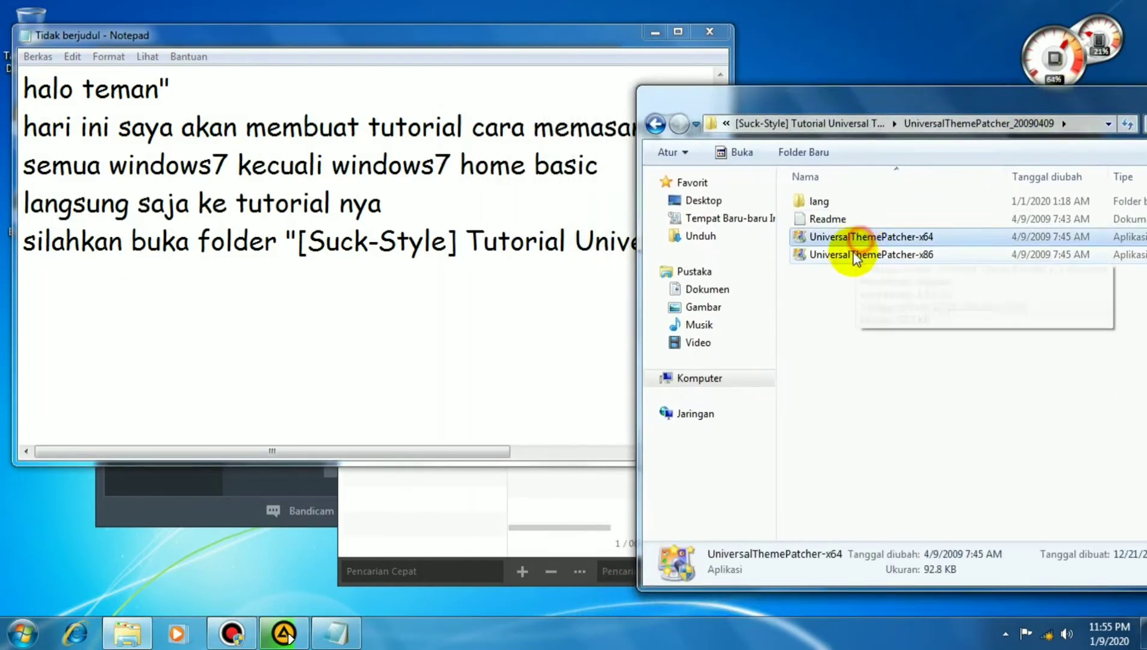
Step: Switch back to Notepad and add a sixth line reading "sesuaikan dengan bit pc kalian saya menggunakan x64"
click(372, 301)
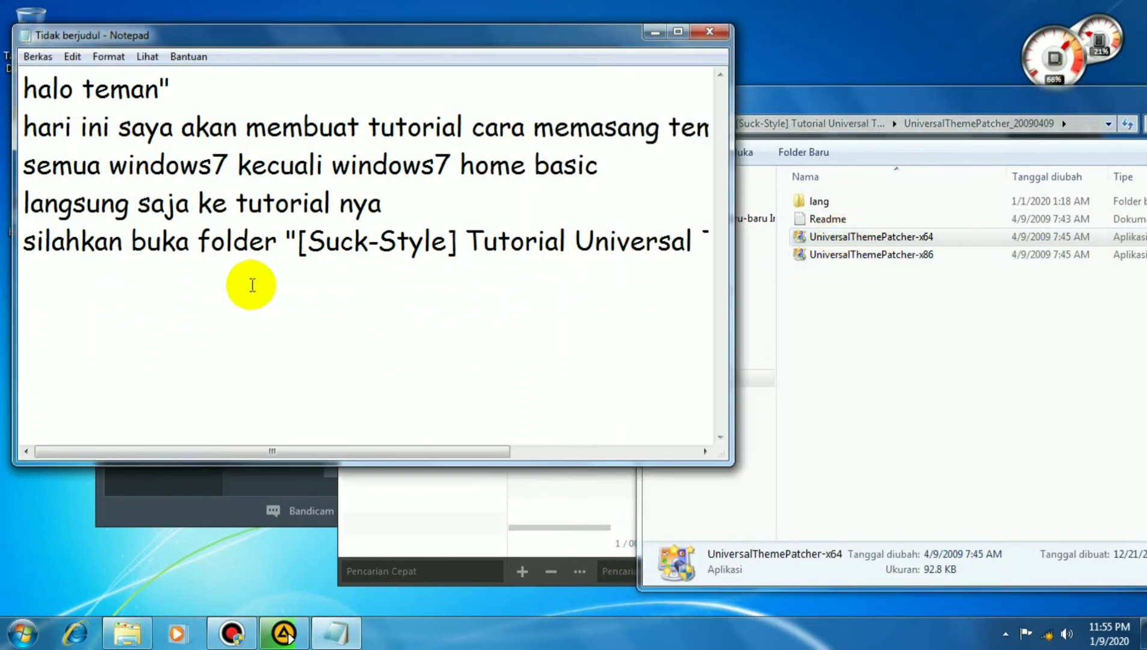
click(39, 290)
drag(384, 451, 572, 451)
click(658, 240)
key(Return)
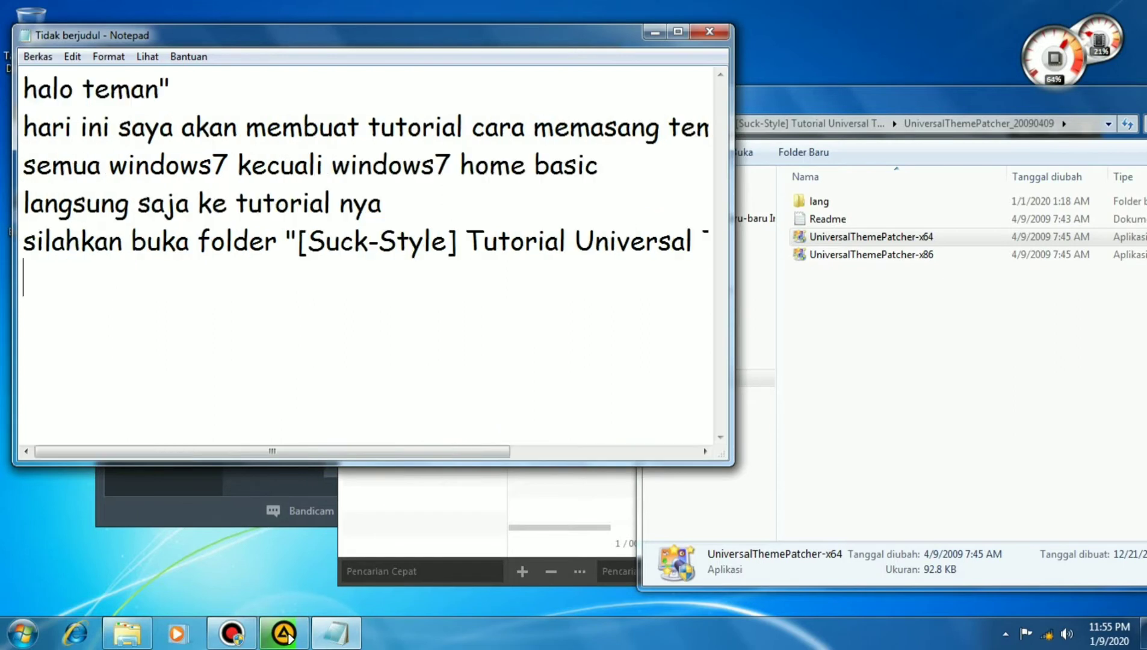
text(sesuaikan)
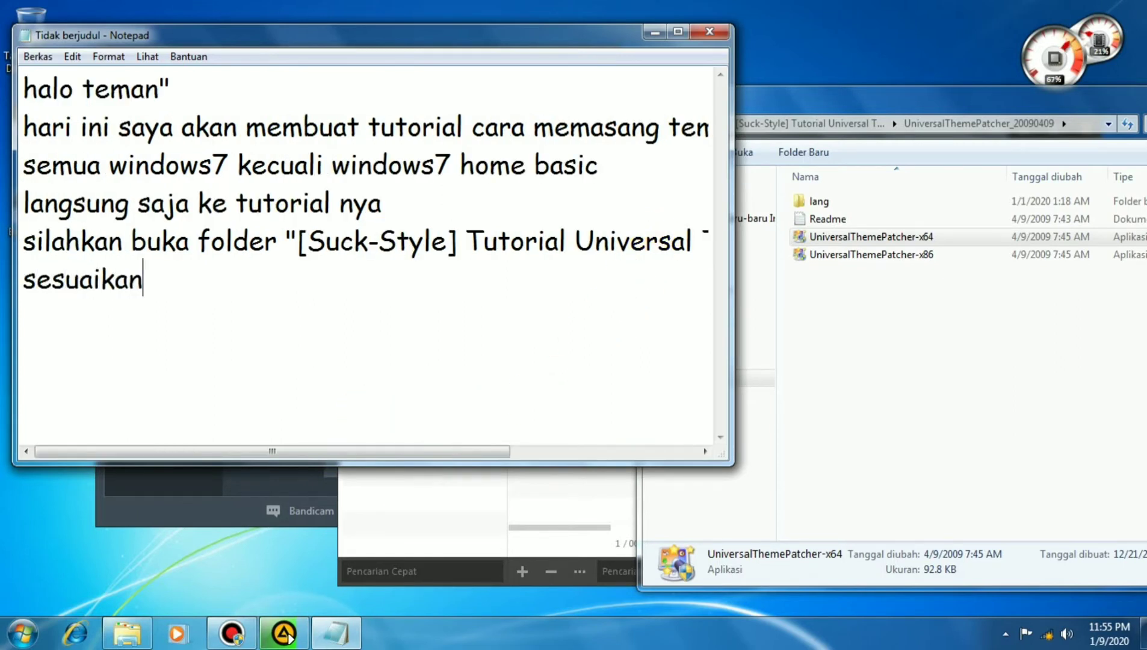
text( dengan bit)
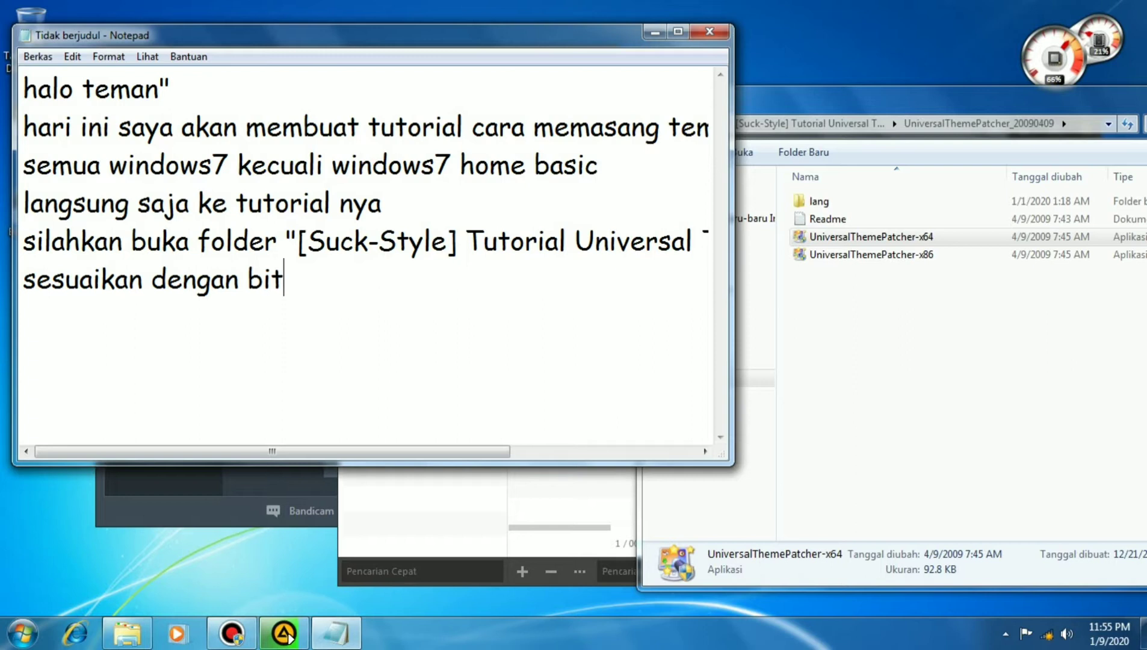
text( pc kalian)
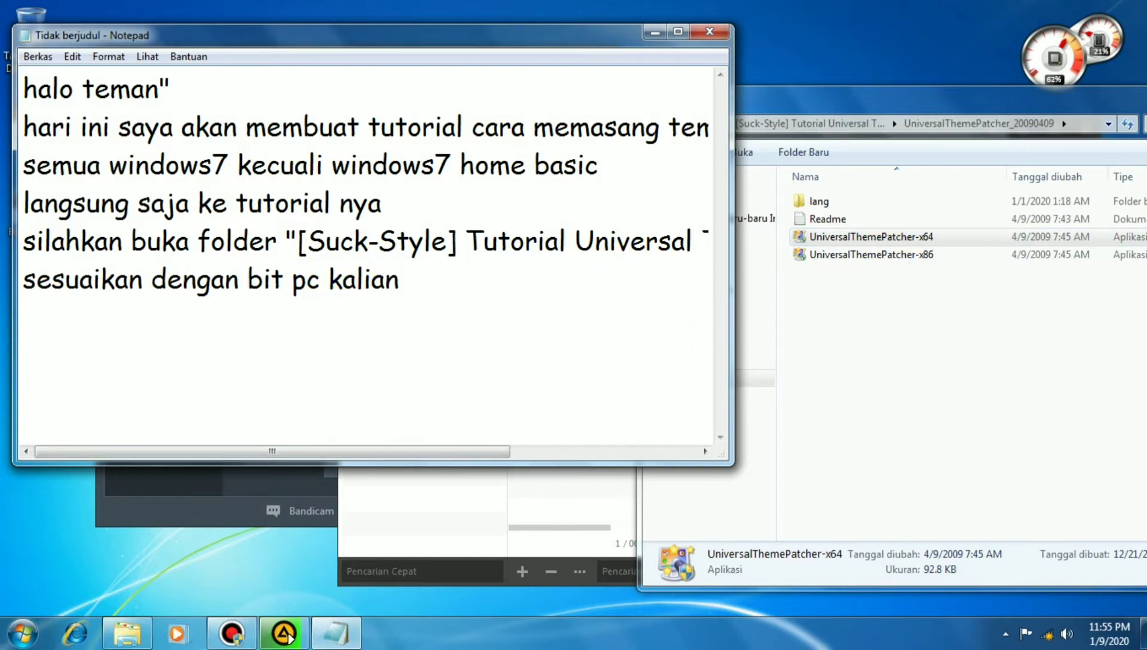
text(saya m)
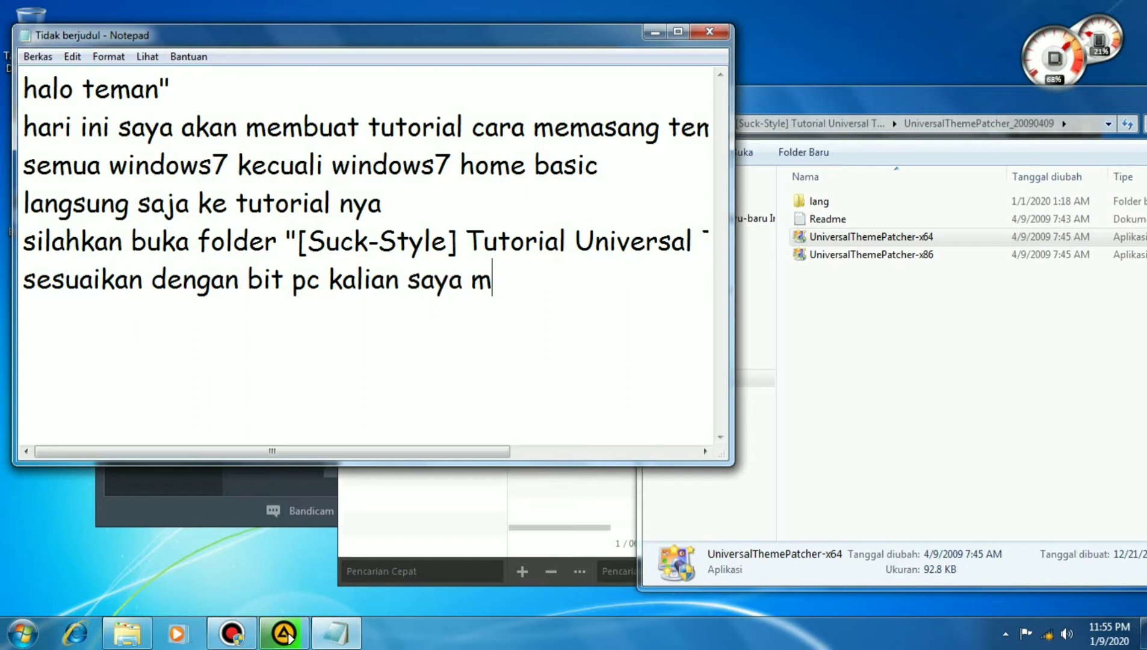
text(enggunakan )
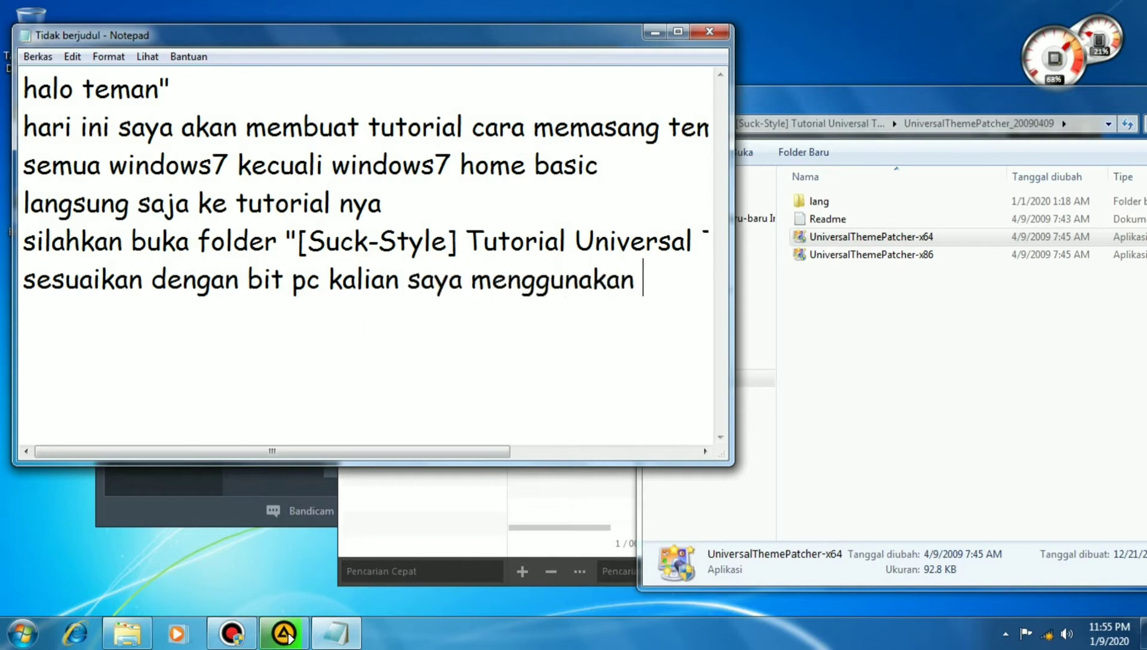
text(x64)
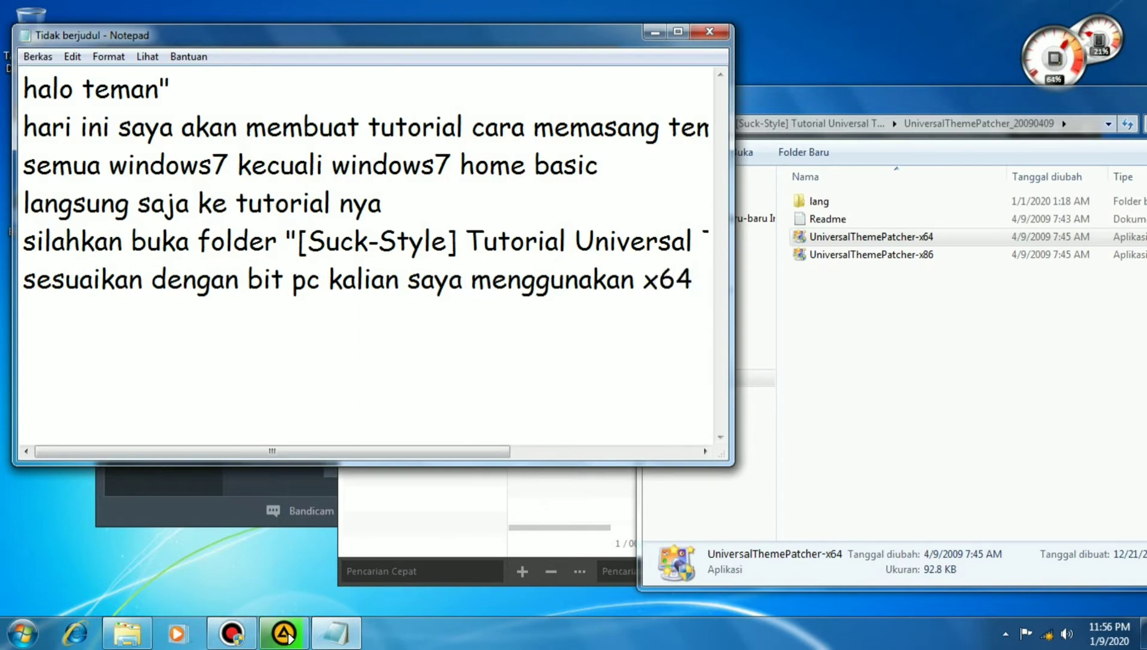
key(Return)
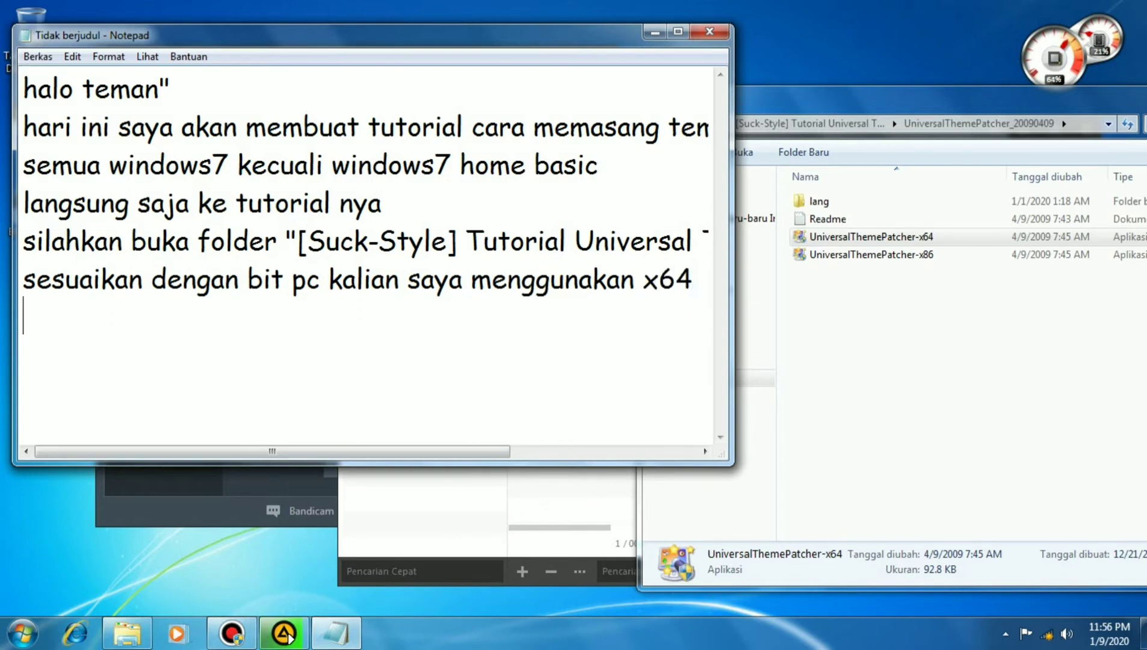
Step: Look up the wording of the run-as-administrator option for the UniversalThemePatcher-x64 file in Explorer
click(961, 241)
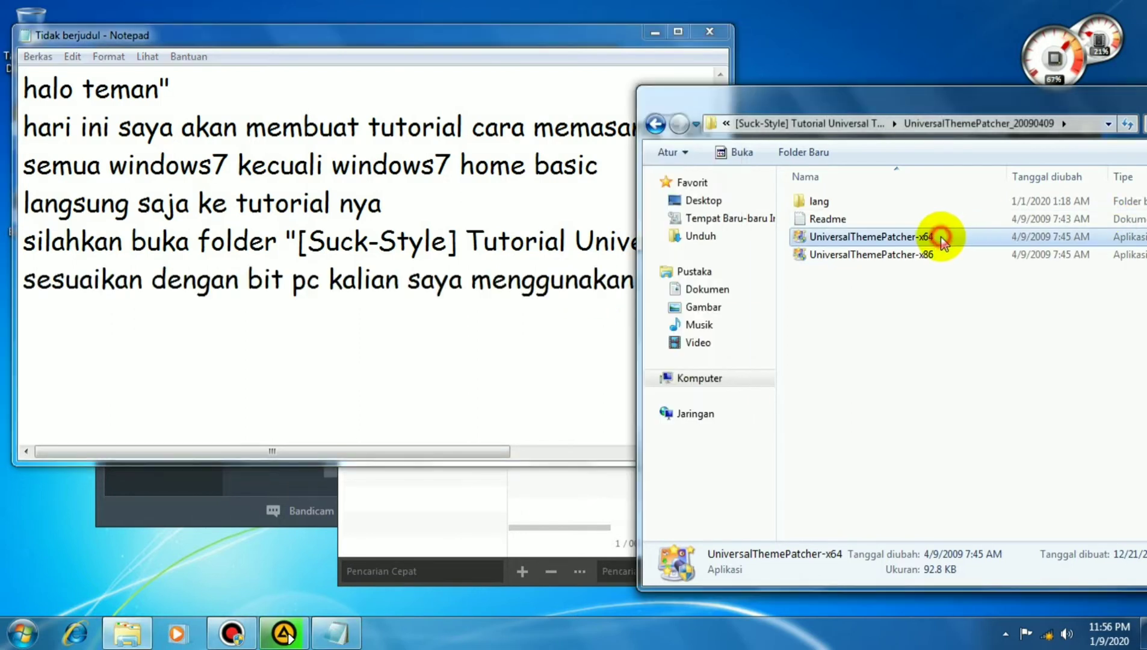
right_click(895, 241)
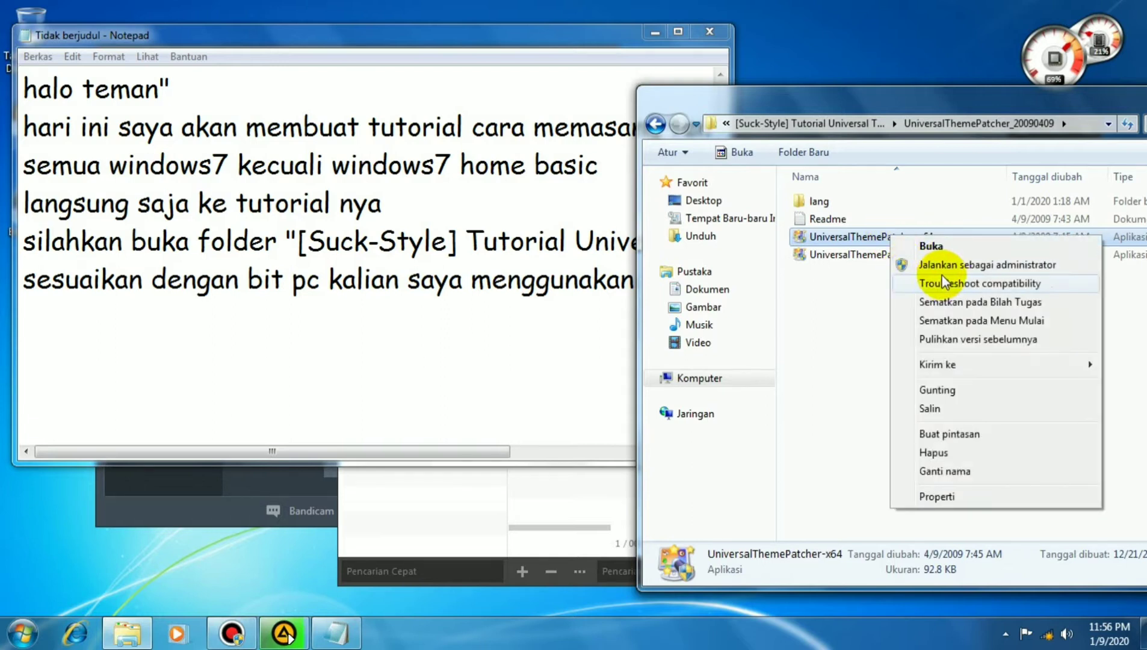
click(260, 332)
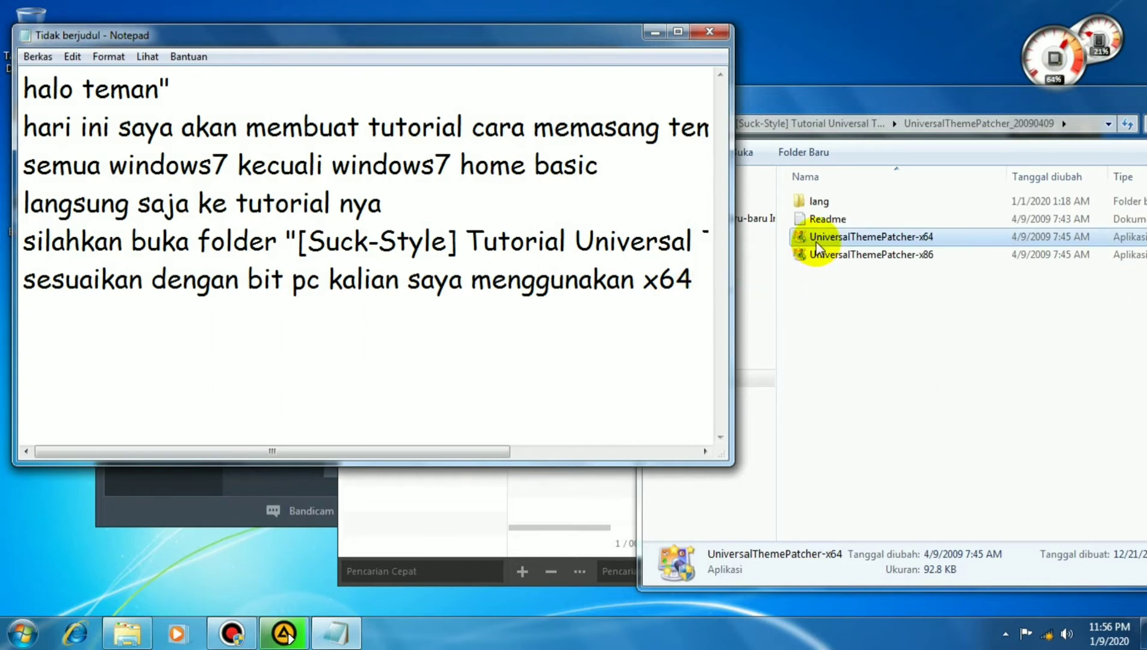
Step: Start a seventh line in the note reading klik "jalankan sebagai admin, leaving the quotation open
key(Return)
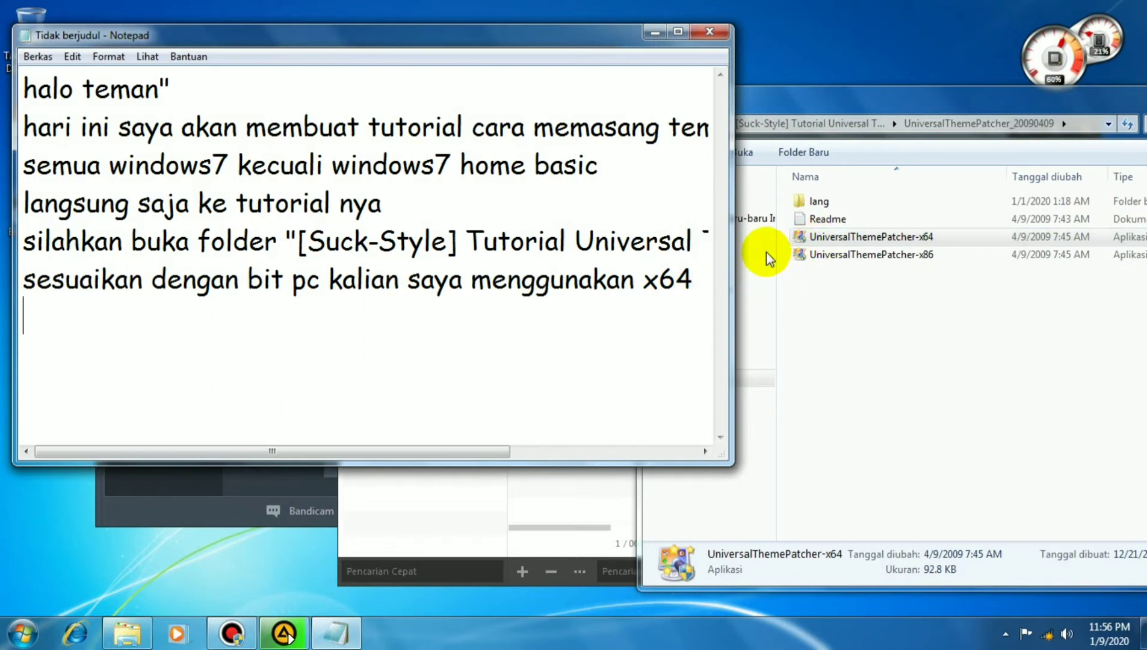
text(klik)
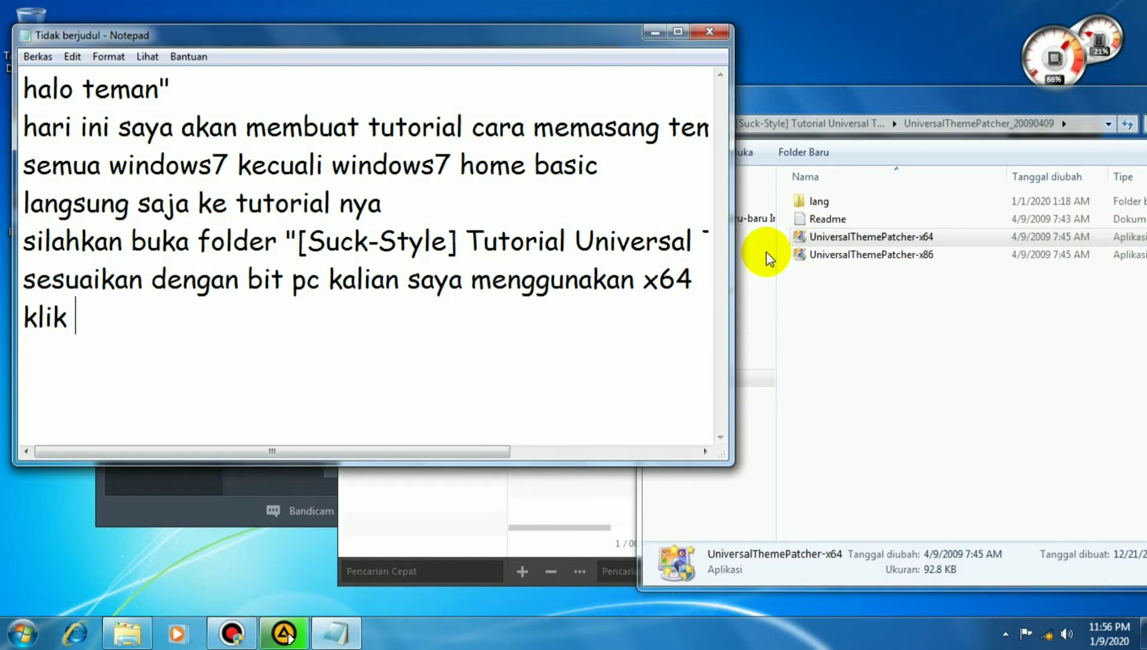
text( ja)
key(BackSpace)
key(BackSpace)
text("jalankan)
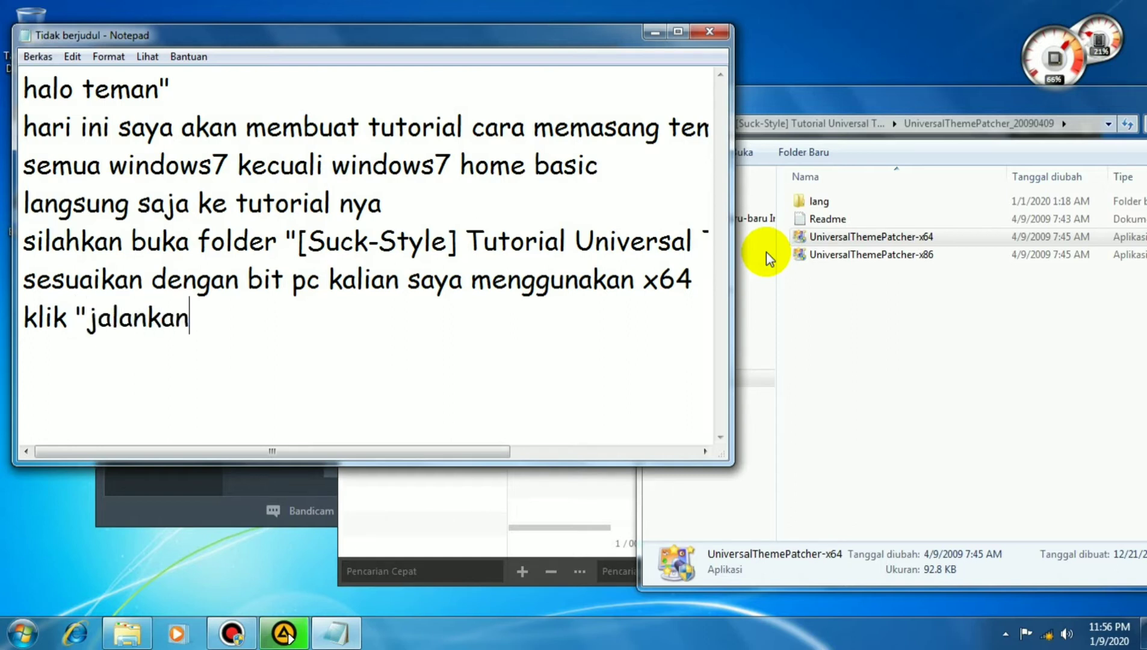
text( sebaga)
text(i d)
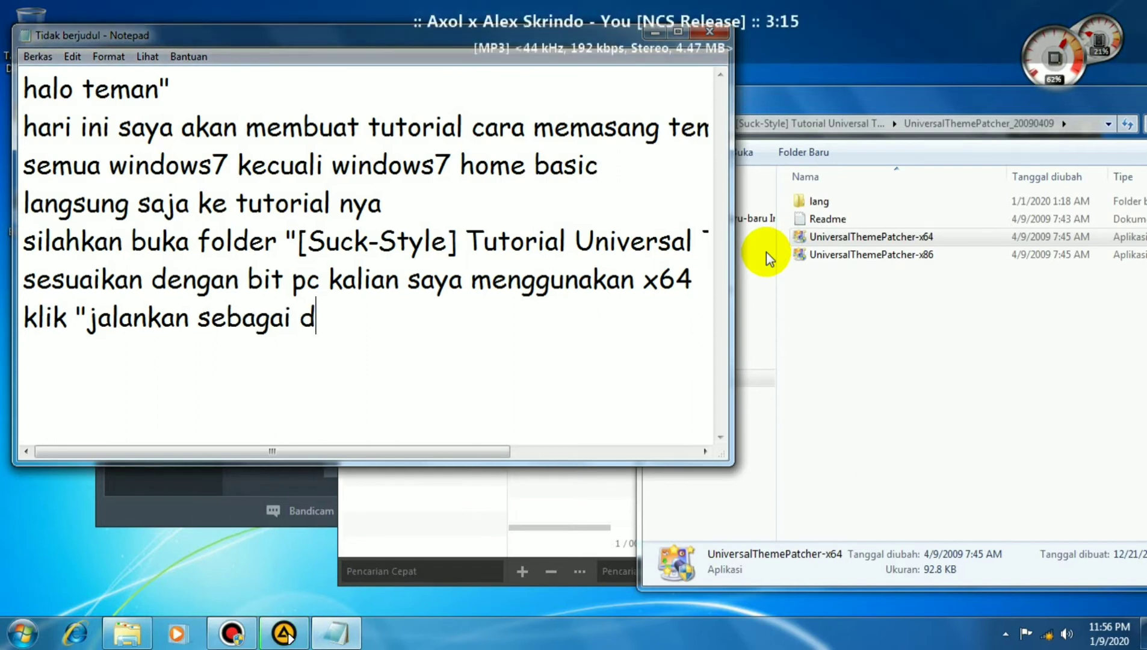
key(BackSpace)
text(admi)
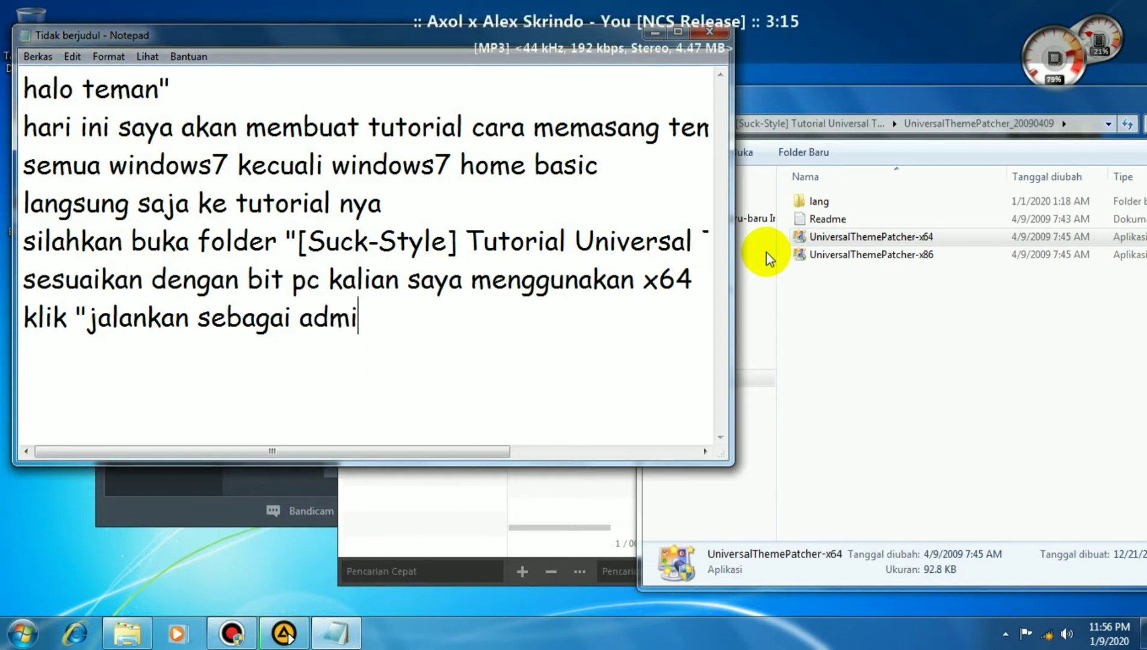
text(n)
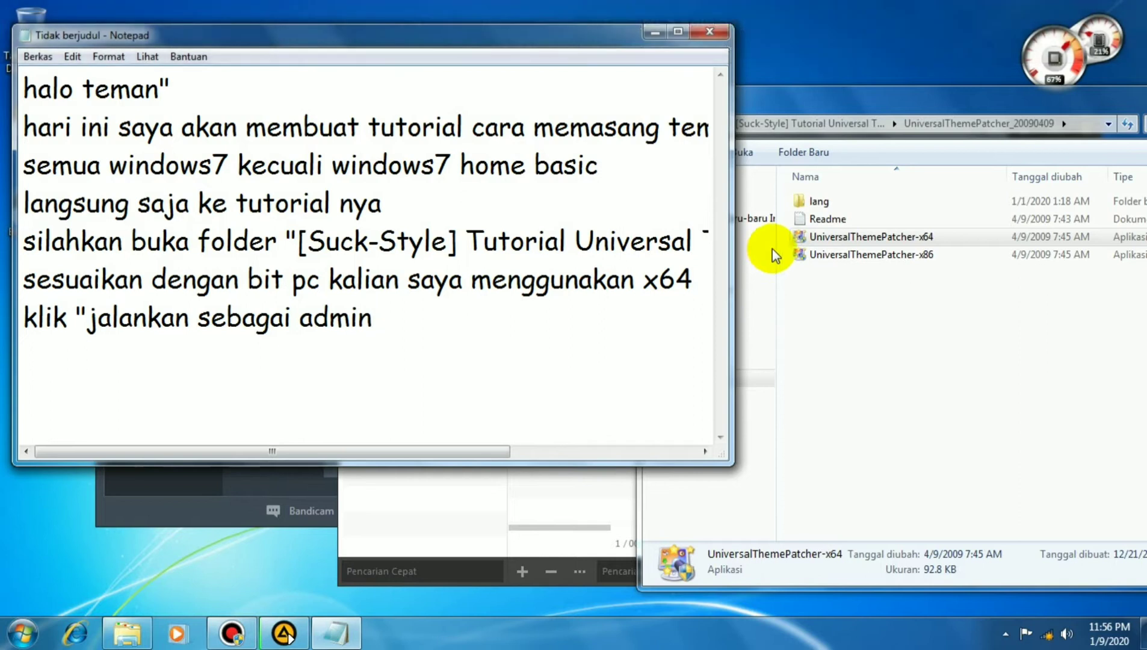
Step: Recheck the option's wording on UniversalThemePatcher-x64, and complete the seventh line as klik "jalankan sebagai administator"
click(879, 239)
right_click(878, 239)
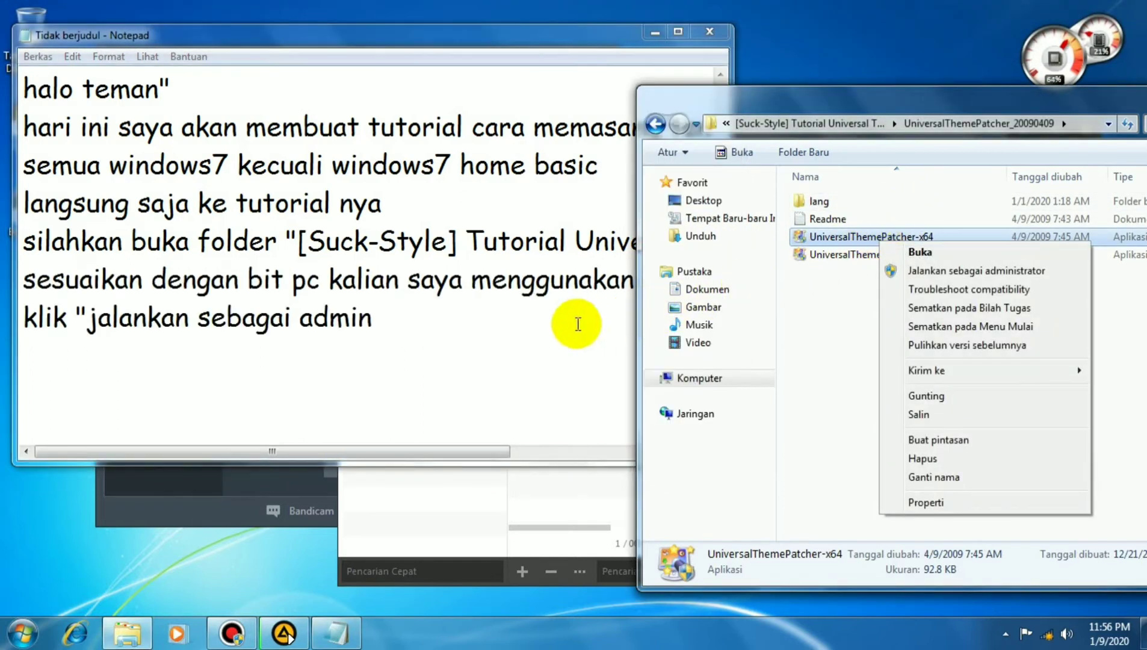
click(541, 316)
text(i)
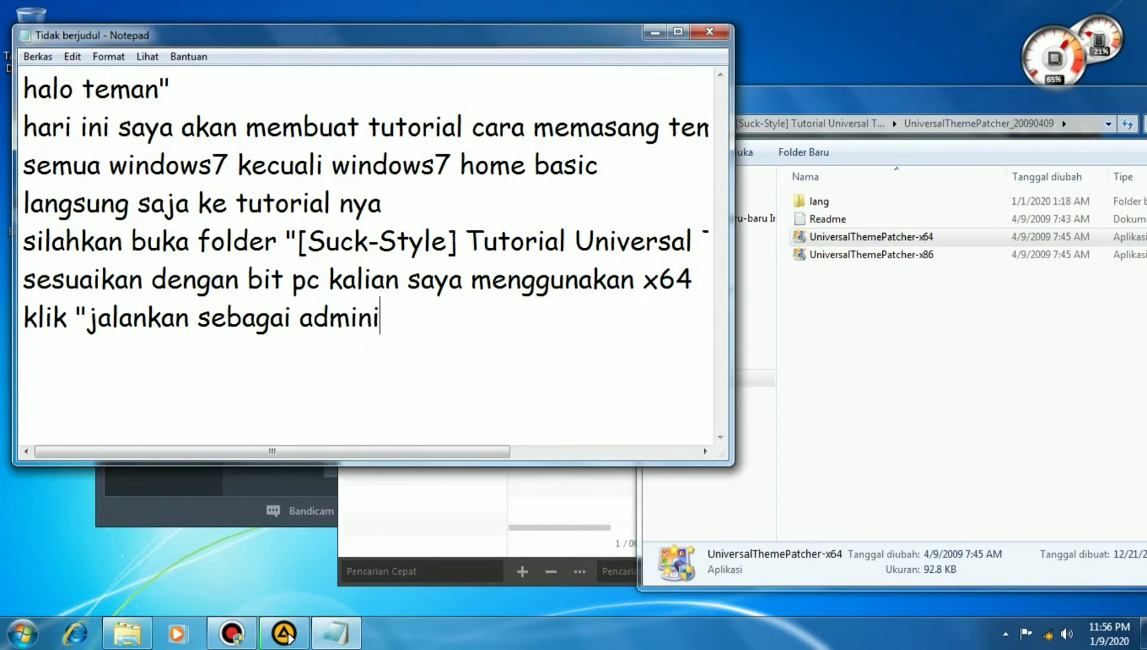
text(stator)
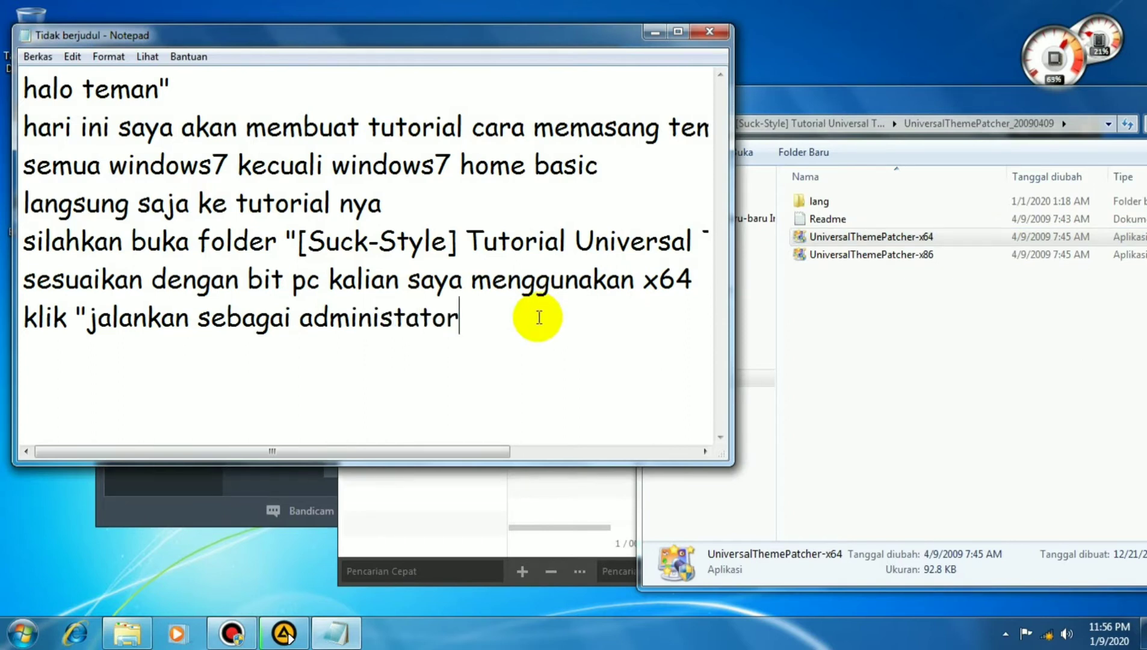
text(")
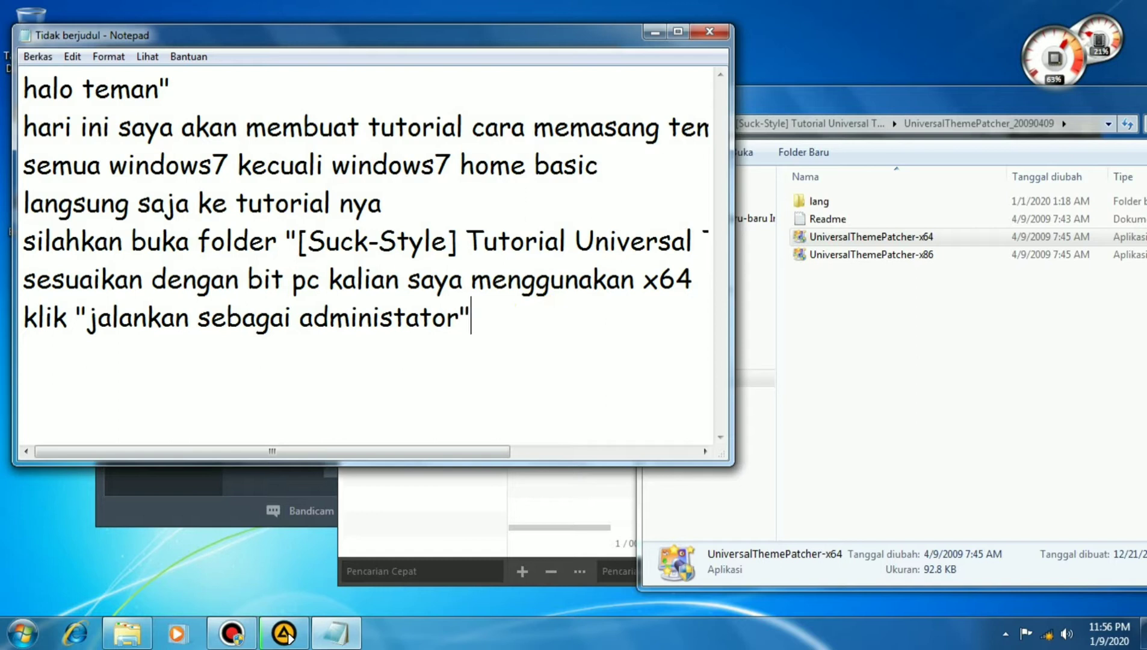
Step: Run UniversalThemePatcher-x64 as administrator and accept English as its user interface language
click(842, 240)
right_click(841, 240)
click(856, 271)
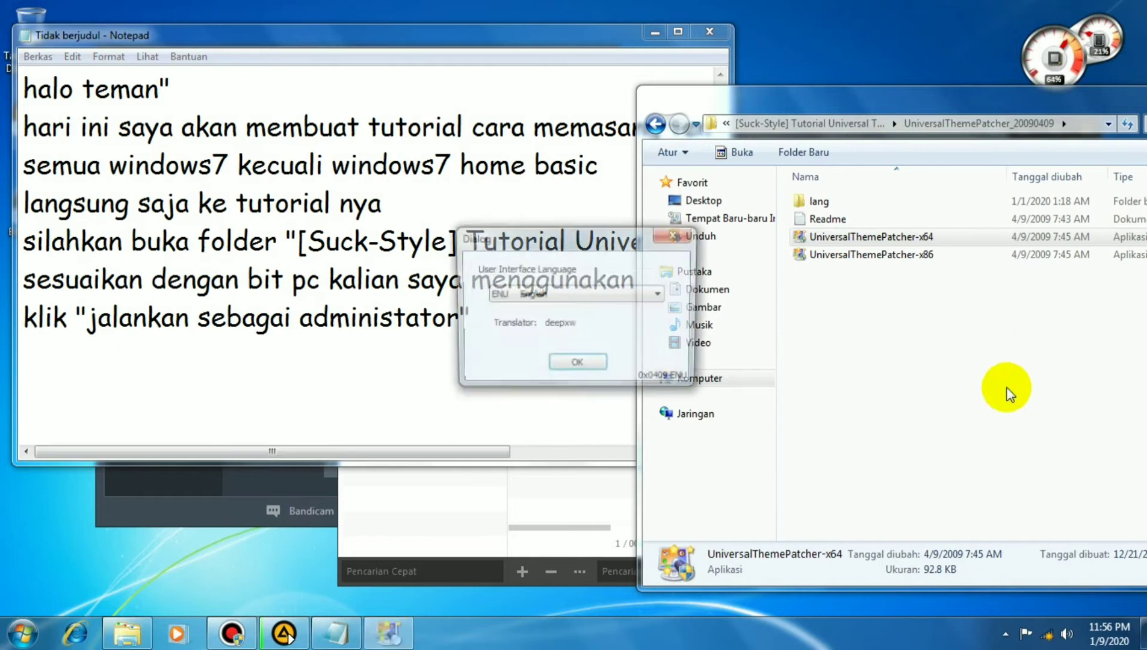
drag(556, 250, 619, 205)
click(636, 320)
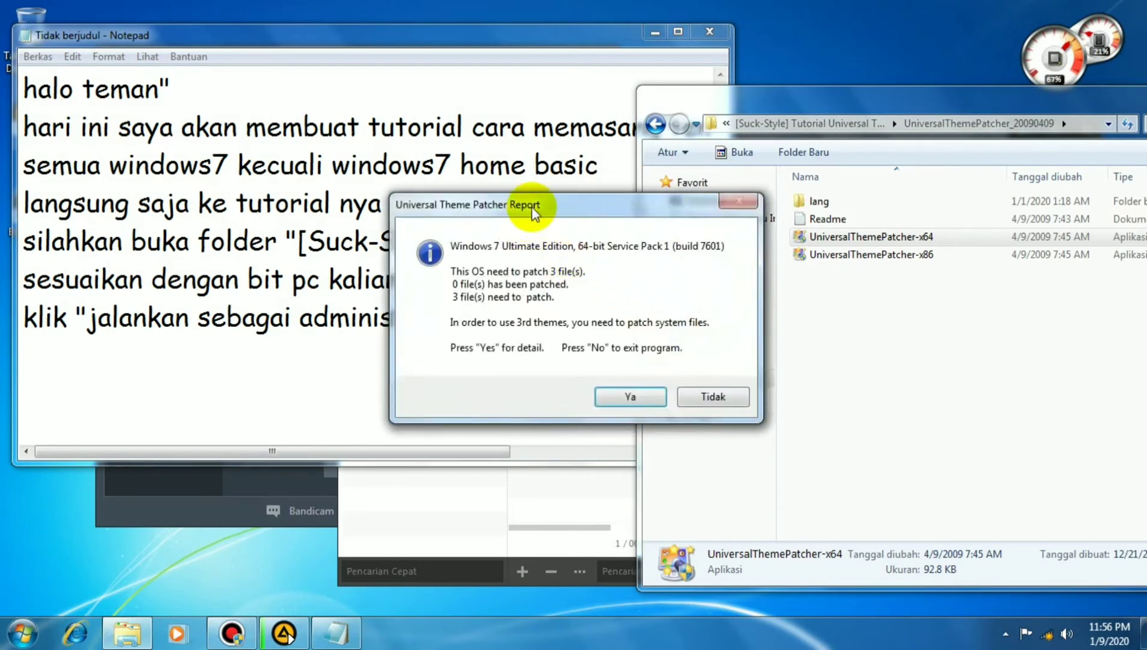
Step: Accept the Universal Theme Patcher report to show the patch details, and move the patcher window beside the note
drag(529, 205, 693, 205)
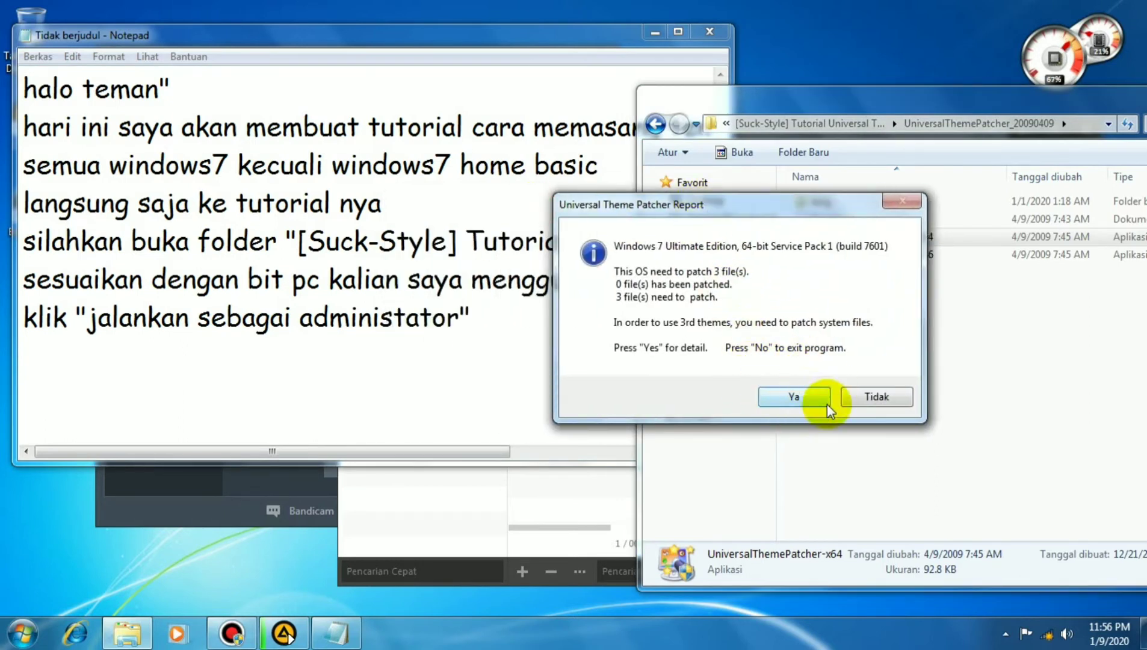
click(774, 401)
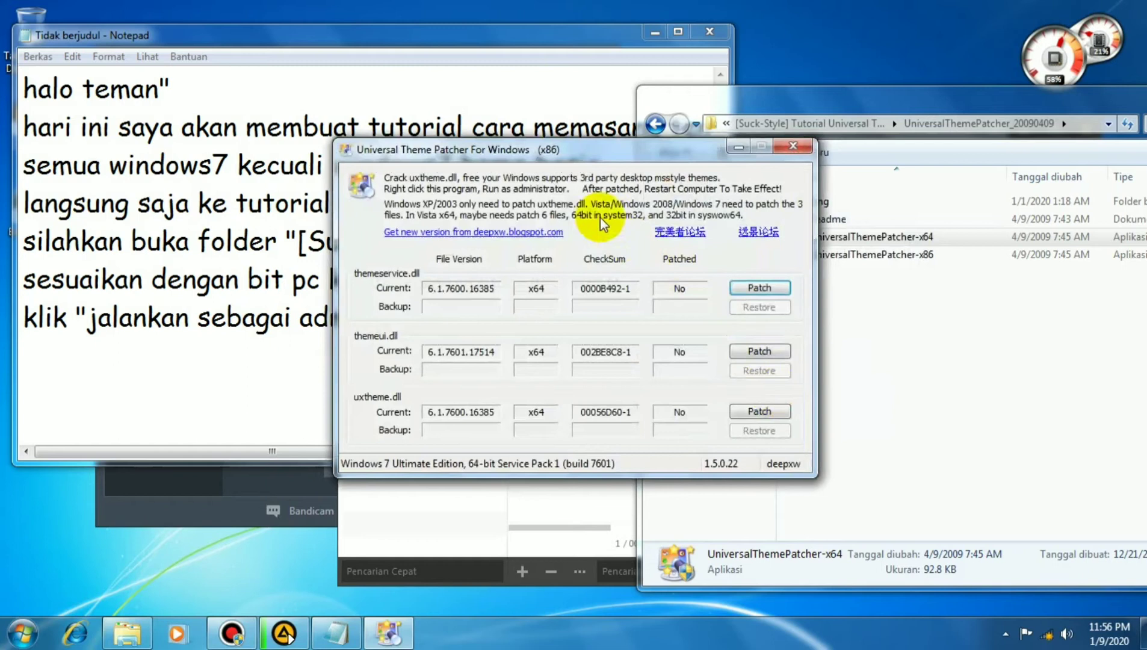
drag(545, 155, 890, 163)
Step: Add an eighth line to the note reading klik tombol patch
click(482, 316)
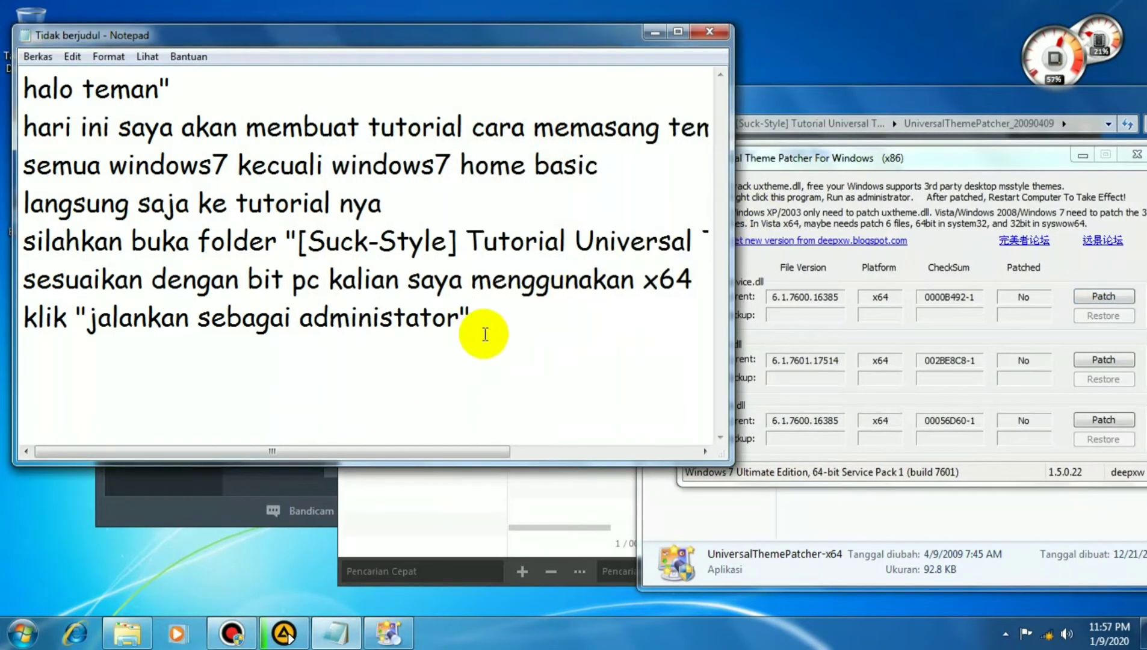
key(Return)
text(klik to)
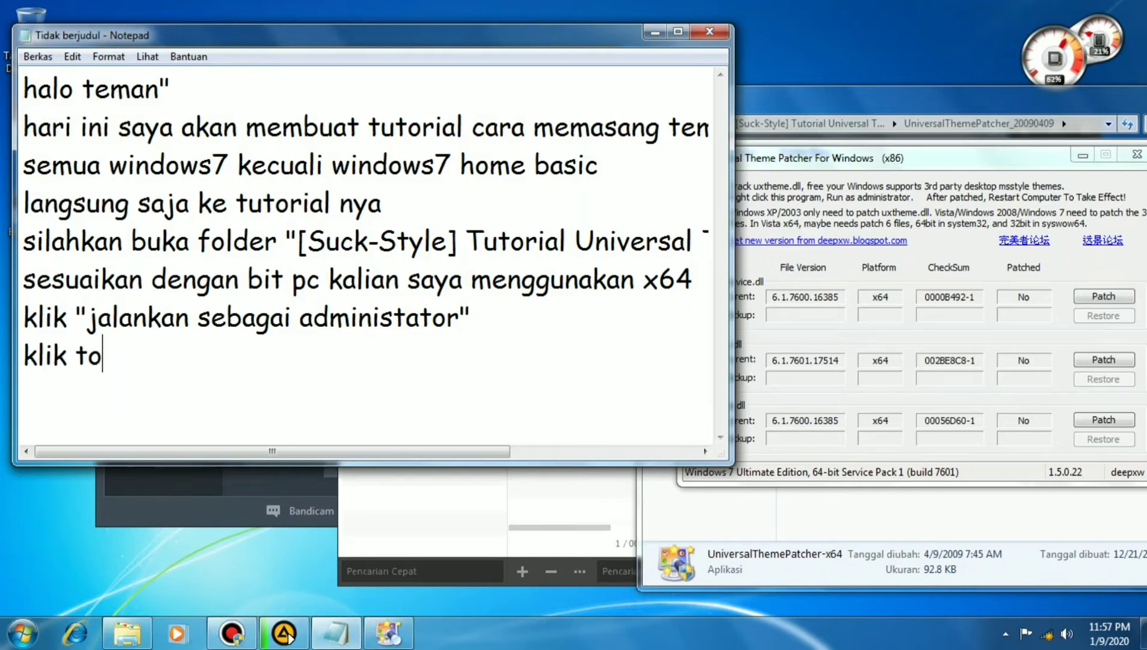
text(mbol )
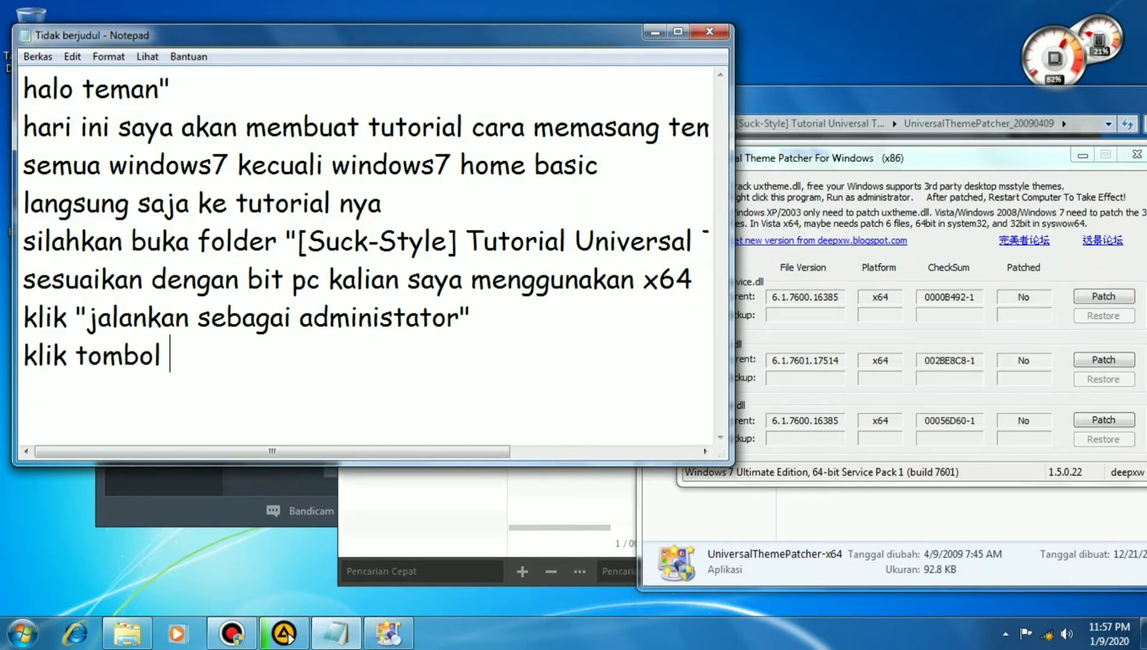
text(pat)
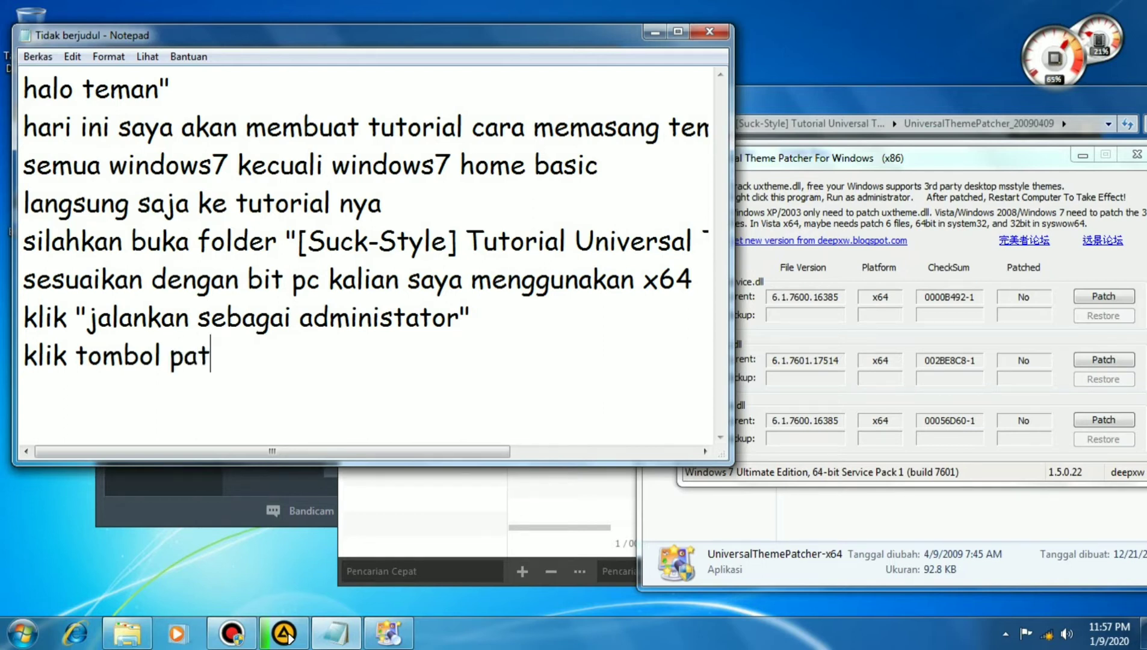
text(ch)
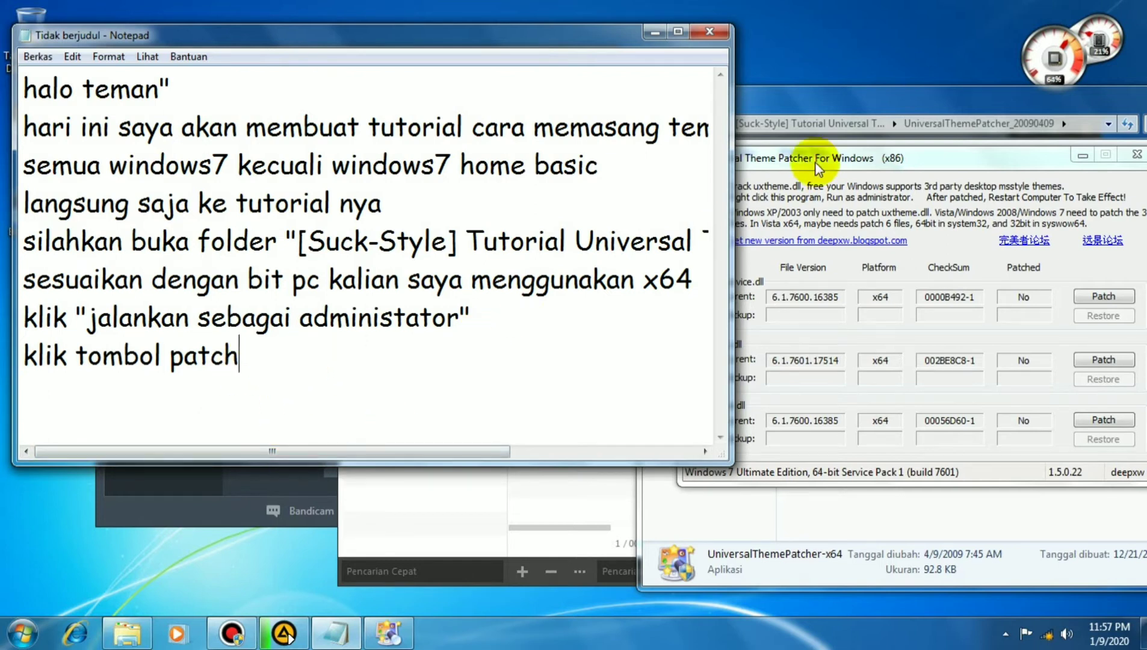
Step: Bring the theme patcher window to the front, patch themeservice.dll and acknowledge the result
drag(865, 110, 824, 104)
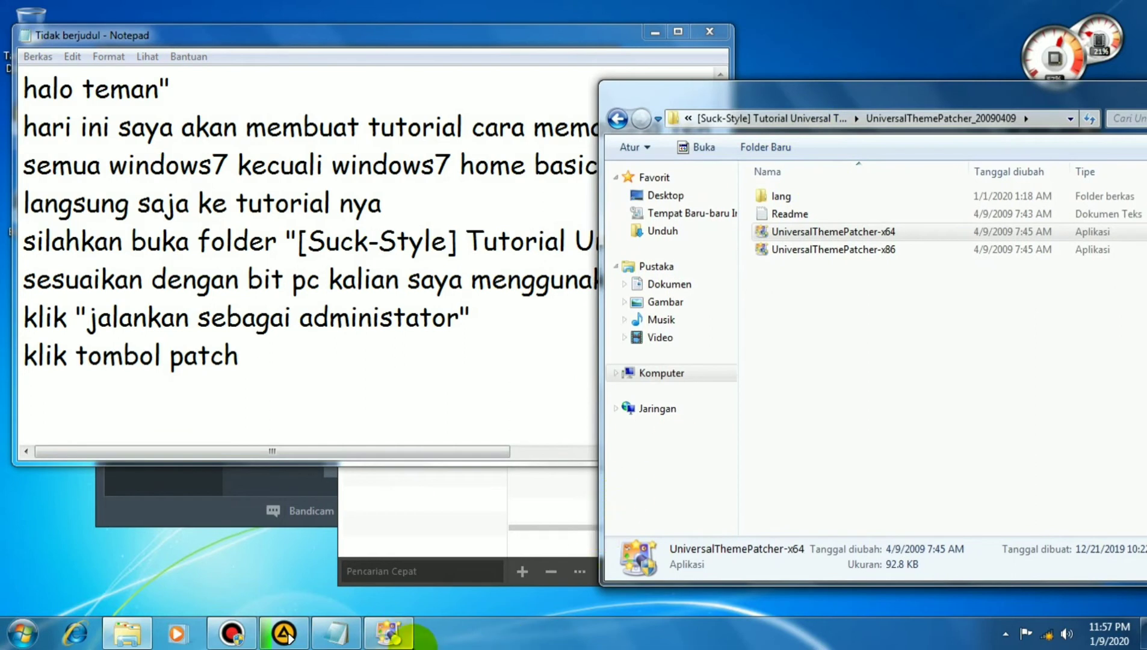
click(397, 638)
drag(901, 160, 255, 168)
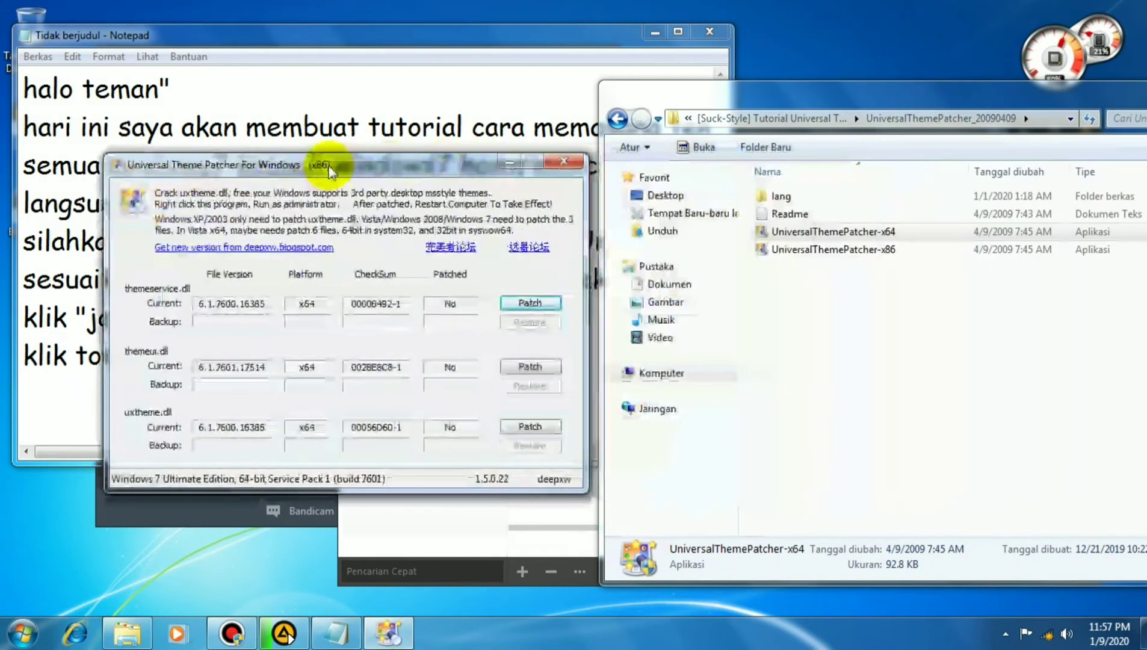
click(516, 304)
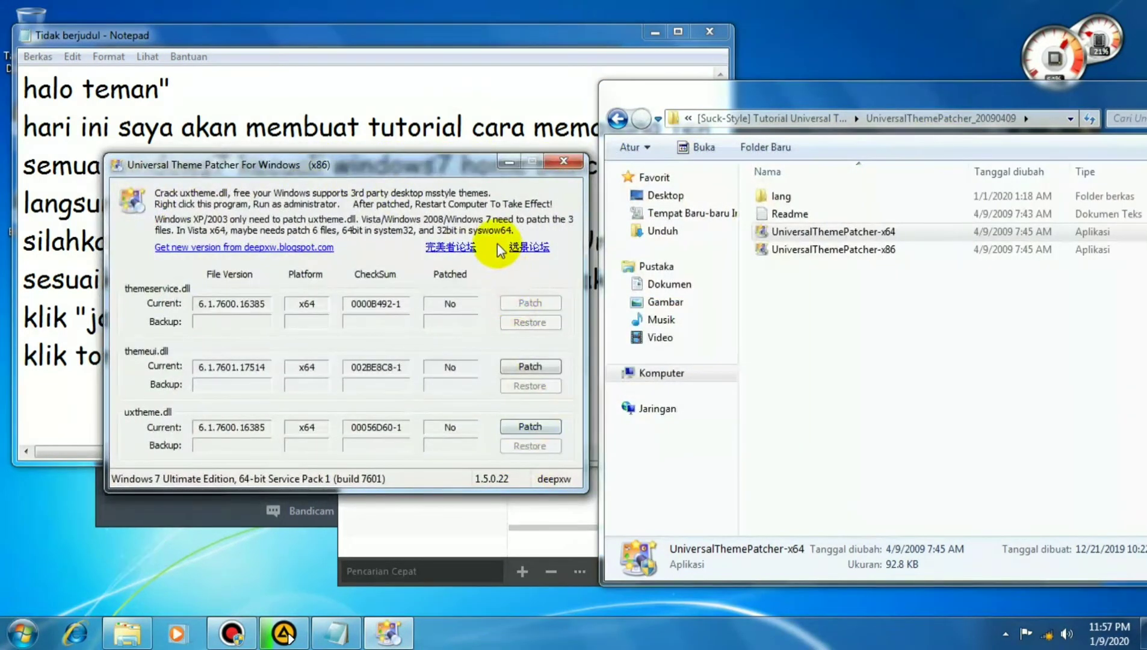
click(380, 369)
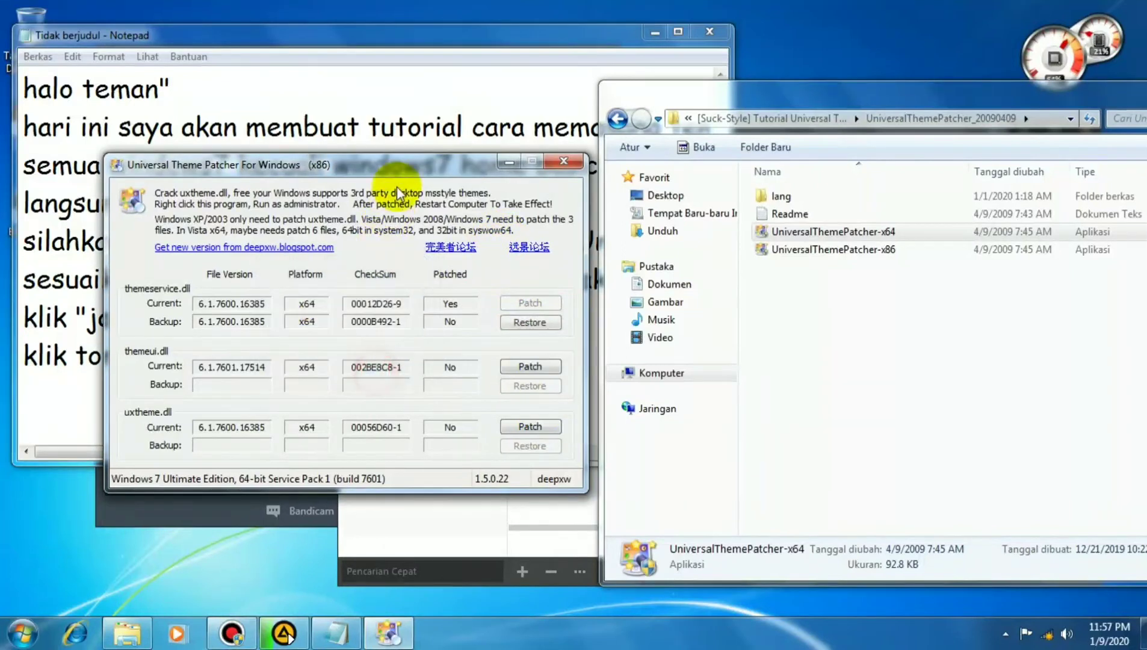
Step: Move the patcher window off the note's text, and patch themeui.dll and uxtheme.dll
drag(424, 167, 756, 155)
click(847, 367)
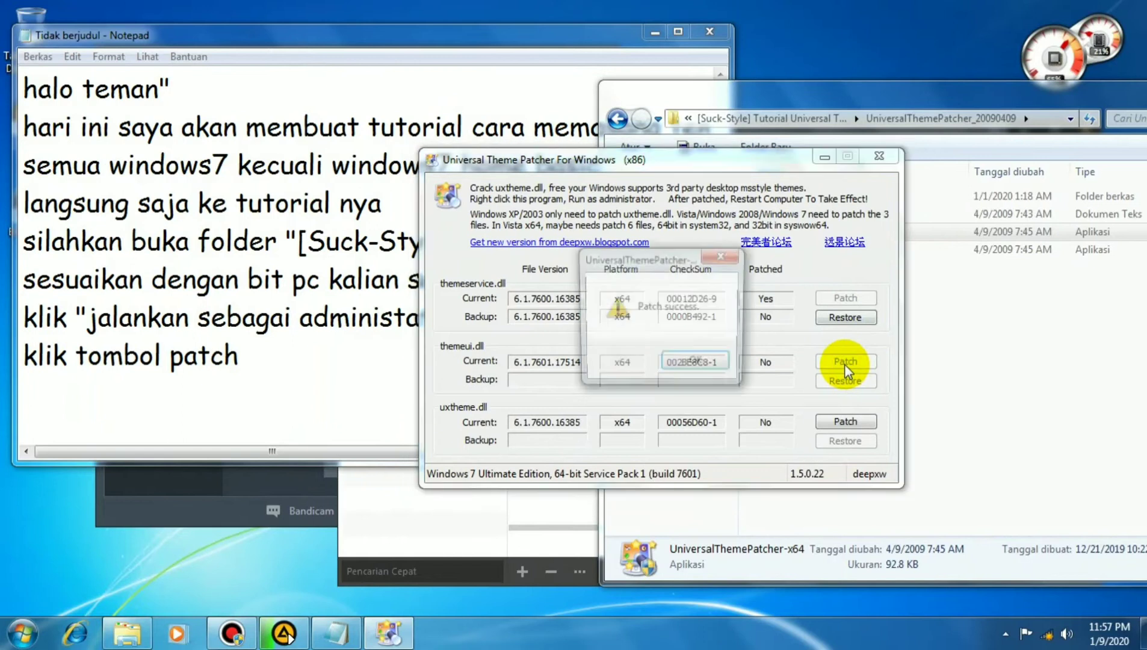
click(701, 364)
click(828, 418)
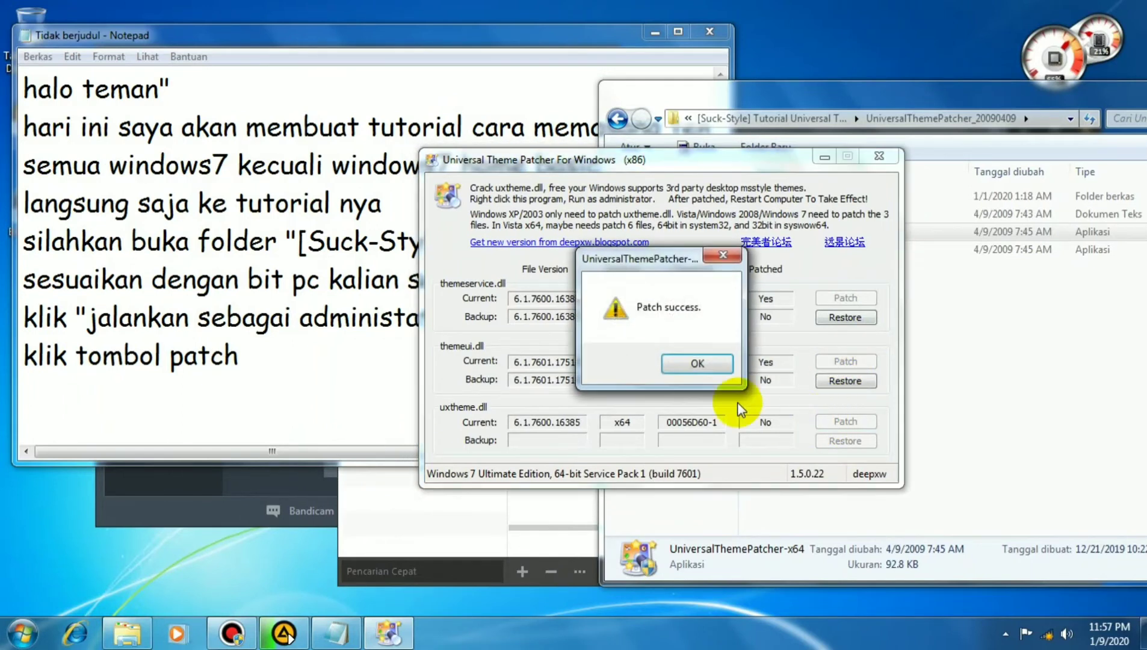
Step: Acknowledge the last patch, decline the immediate computer restart, and close Universal Theme Patcher
click(679, 366)
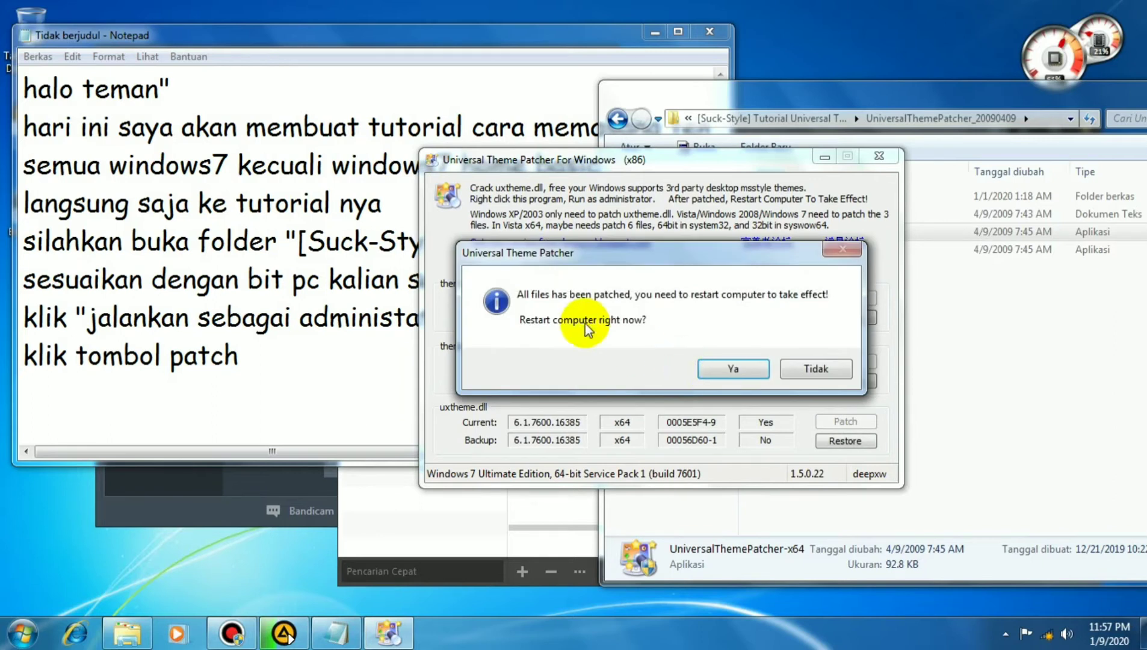
click(804, 363)
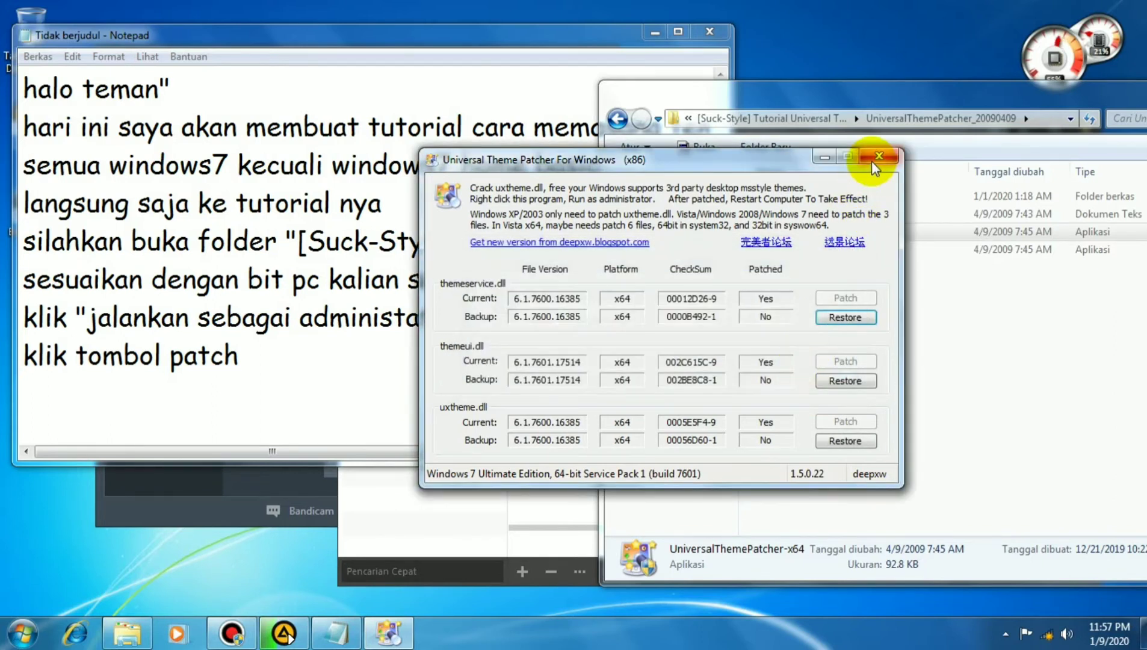
click(874, 158)
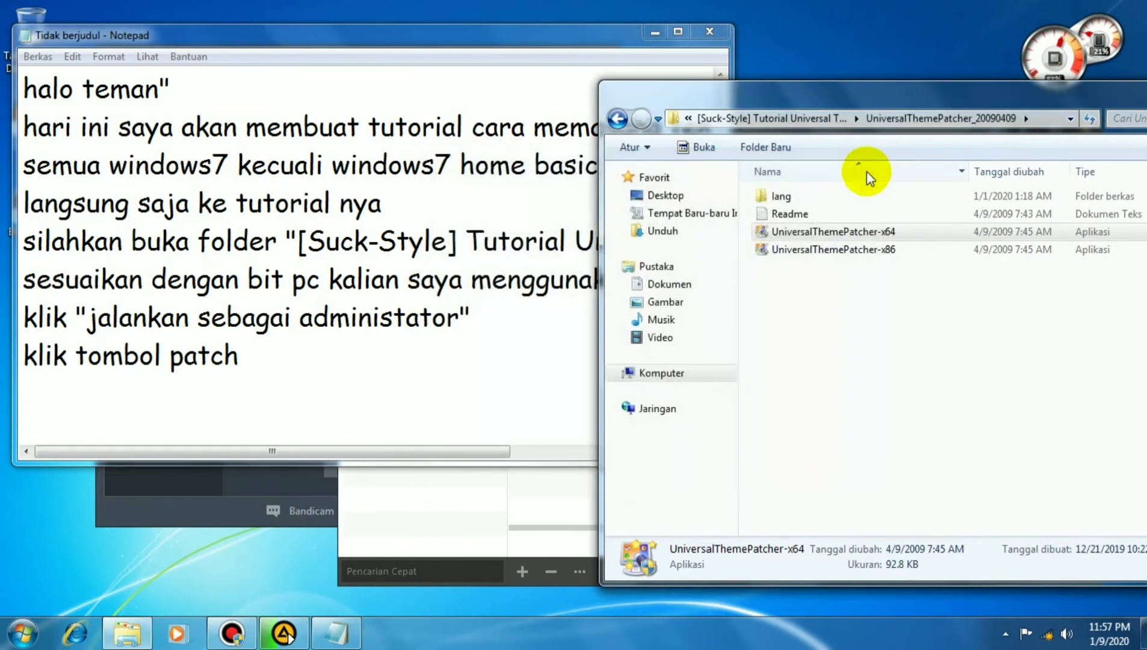
Step: Return from the UniversalThemePatcher_20090409 folder to the penting!!!! folder
click(618, 120)
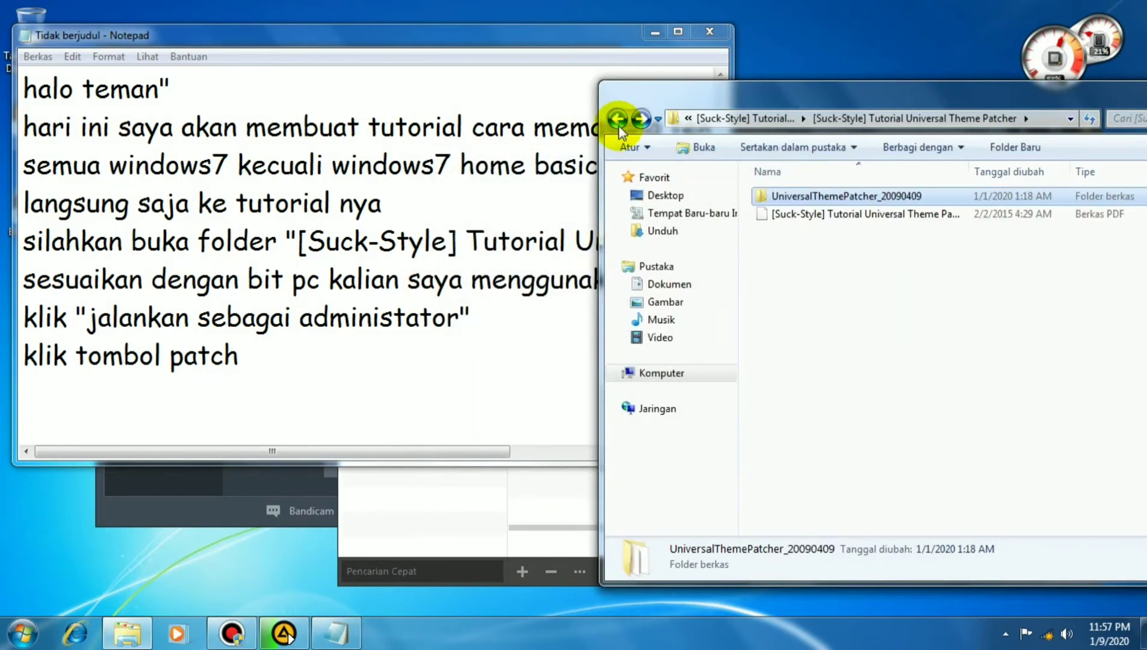
click(617, 120)
click(617, 119)
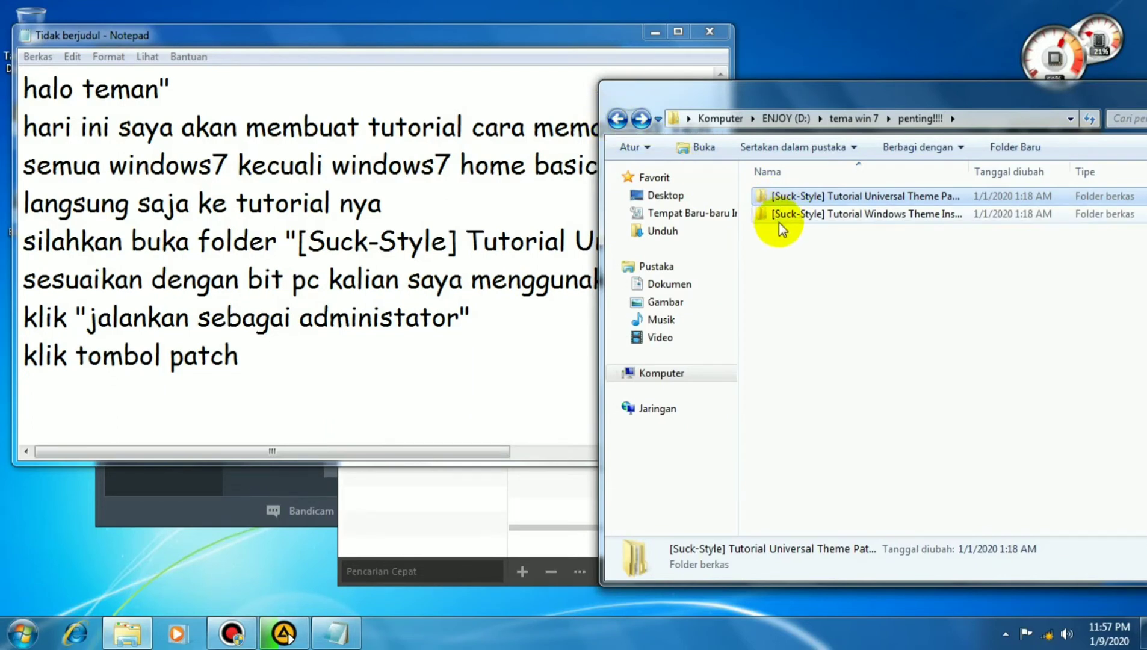
Step: Copy the full name of the [Suck-Style] Tutorial Windows Theme Installer folder and start a ninth line in the note
click(783, 215)
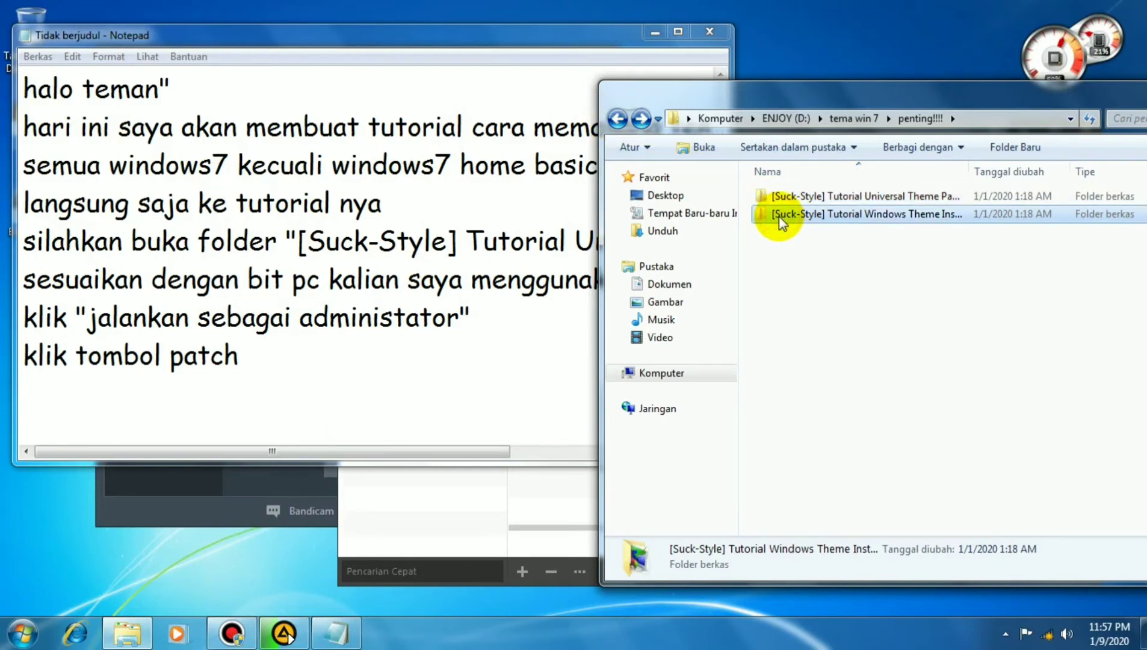
right_click(853, 217)
click(884, 458)
key(ctrl+c)
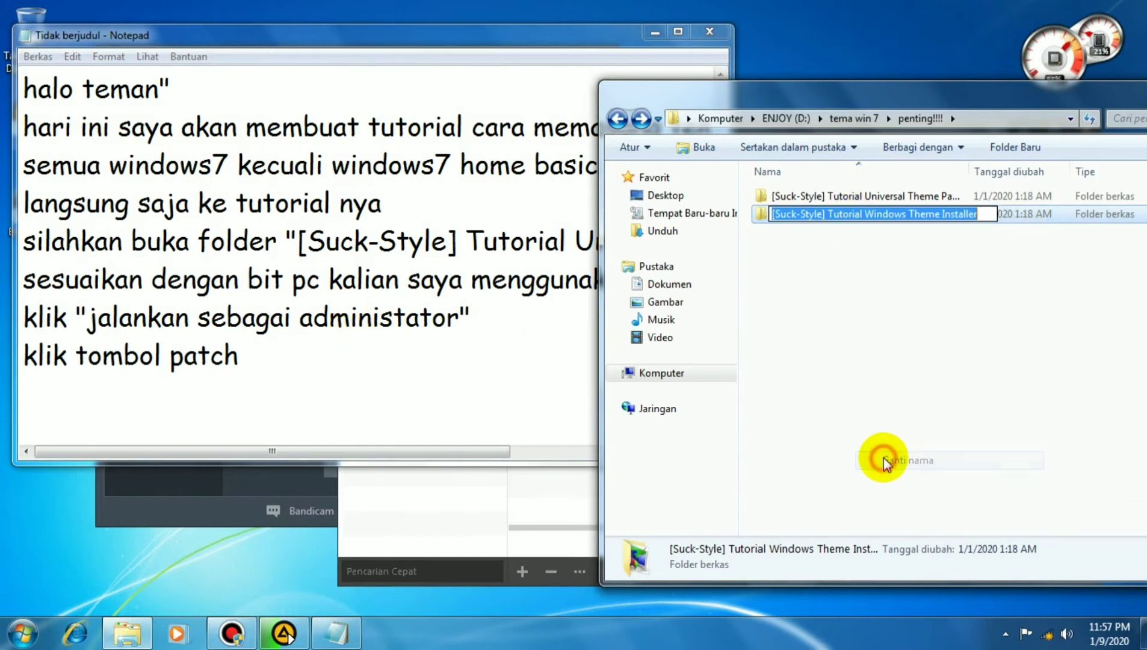
click(357, 381)
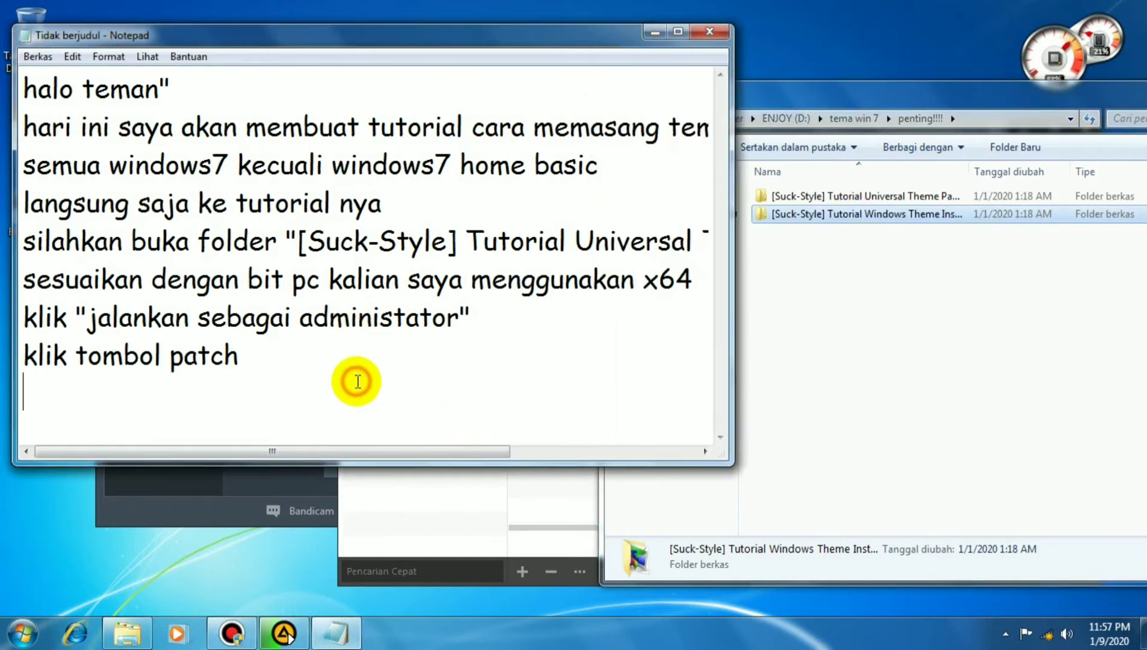
text(cilahkan)
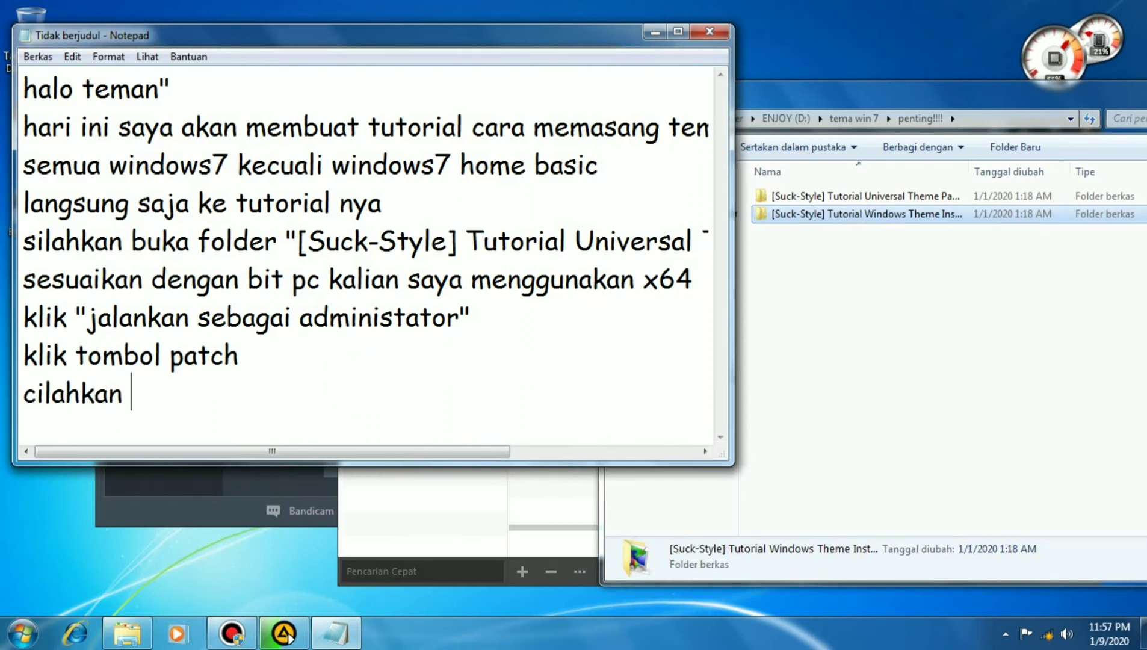
key(BackSpace)
key(BackSpace)
key(BackSpace)
key(BackSpace)
key(BackSpace)
key(BackSpace)
key(BackSpace)
key(BackSpace)
Step: Write the ninth line as silahkan masuk ke folder "[Suck-Style] Tutorial Windows Theme Installer", pasting the copied folder name, and start a new line
text(silahkan masuk ke )
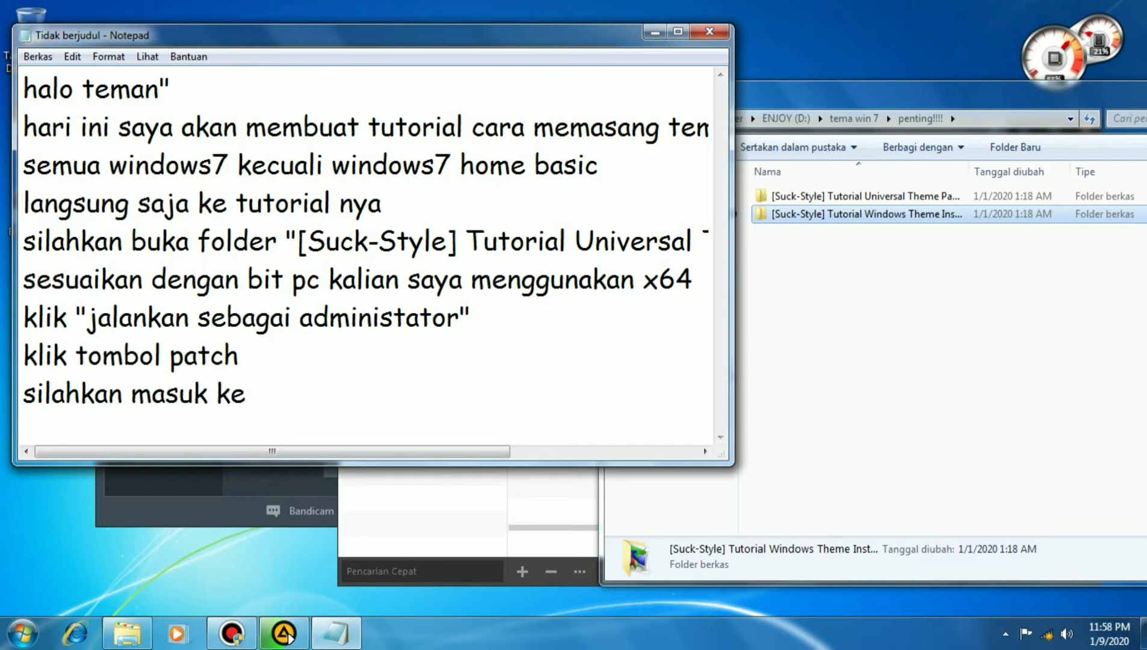
text(folder)
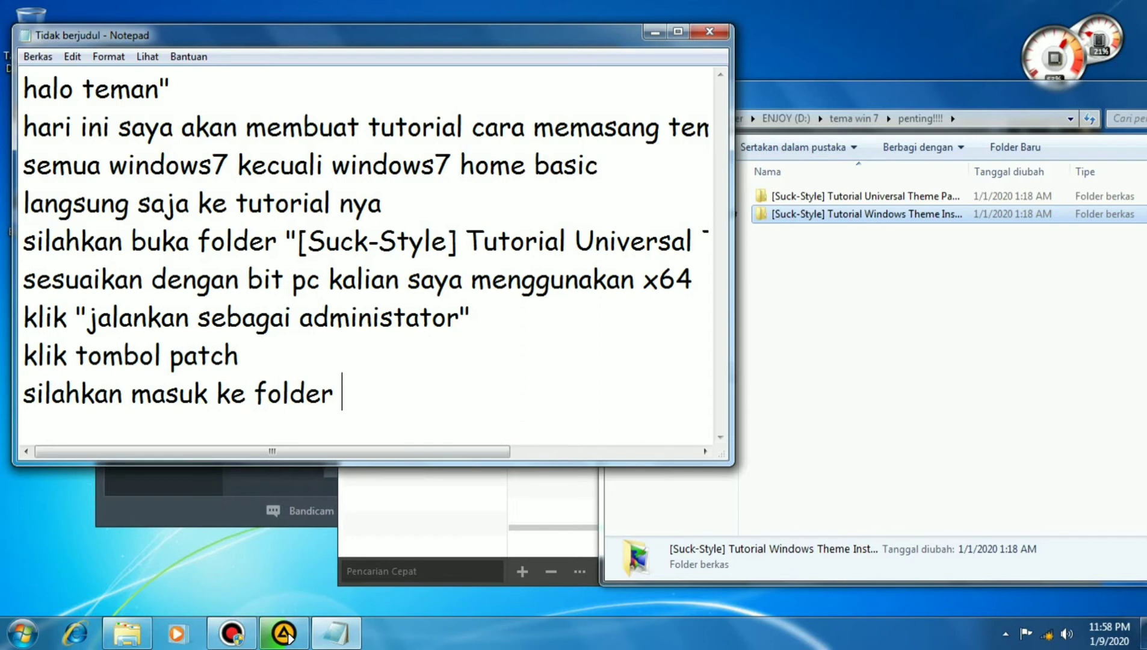
text( ")
key(ctrl+v)
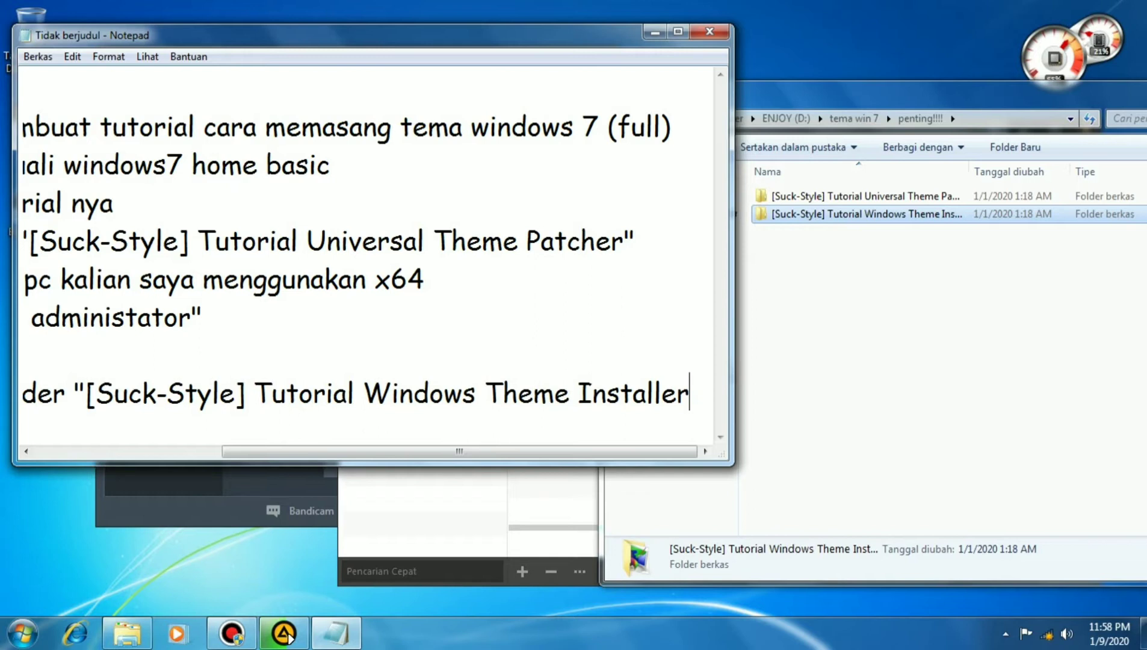
text(")
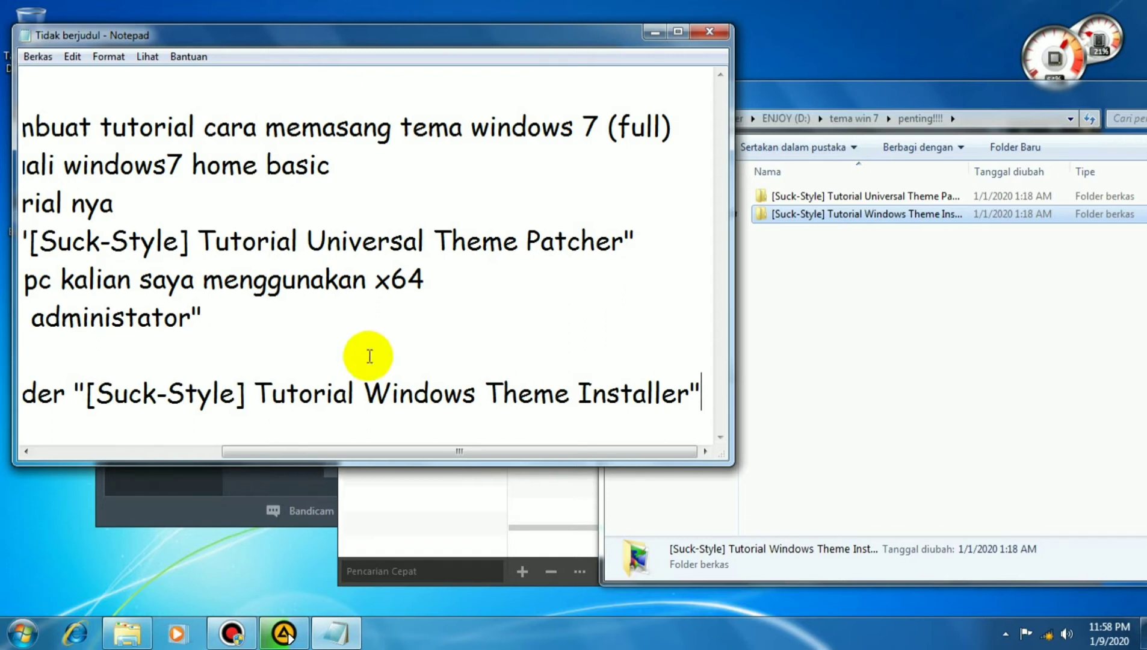
key(Return)
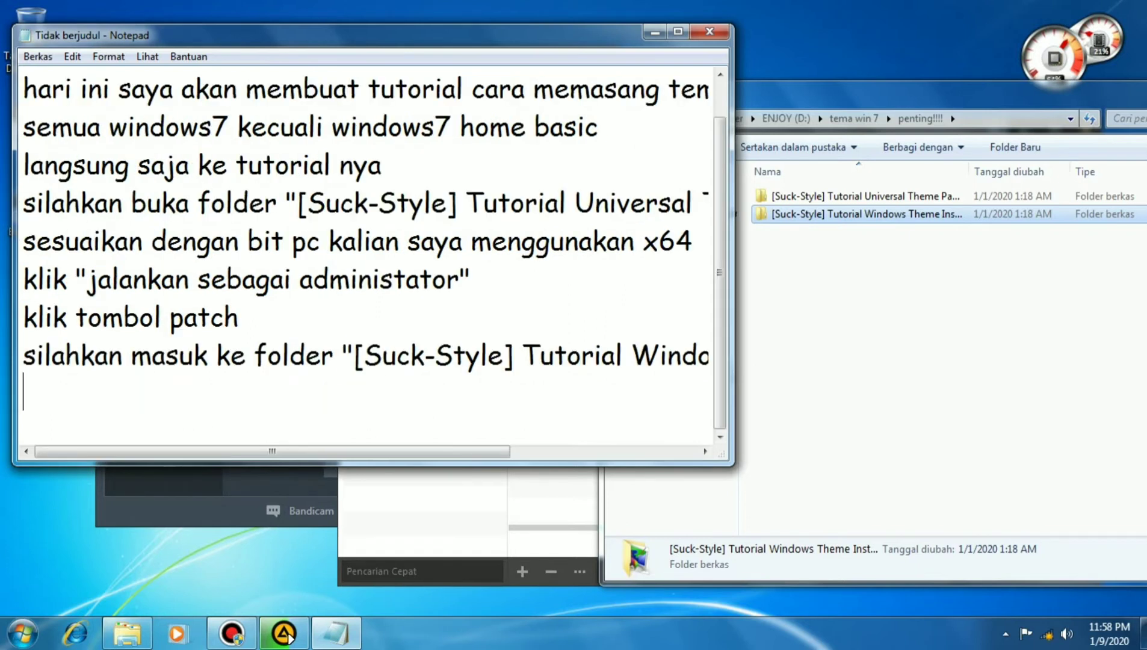
Step: Open the [Suck-Style] Tutorial Windows Theme Installer folder and copy the file name of Windows Theme Installer v 1.1
double_click(784, 216)
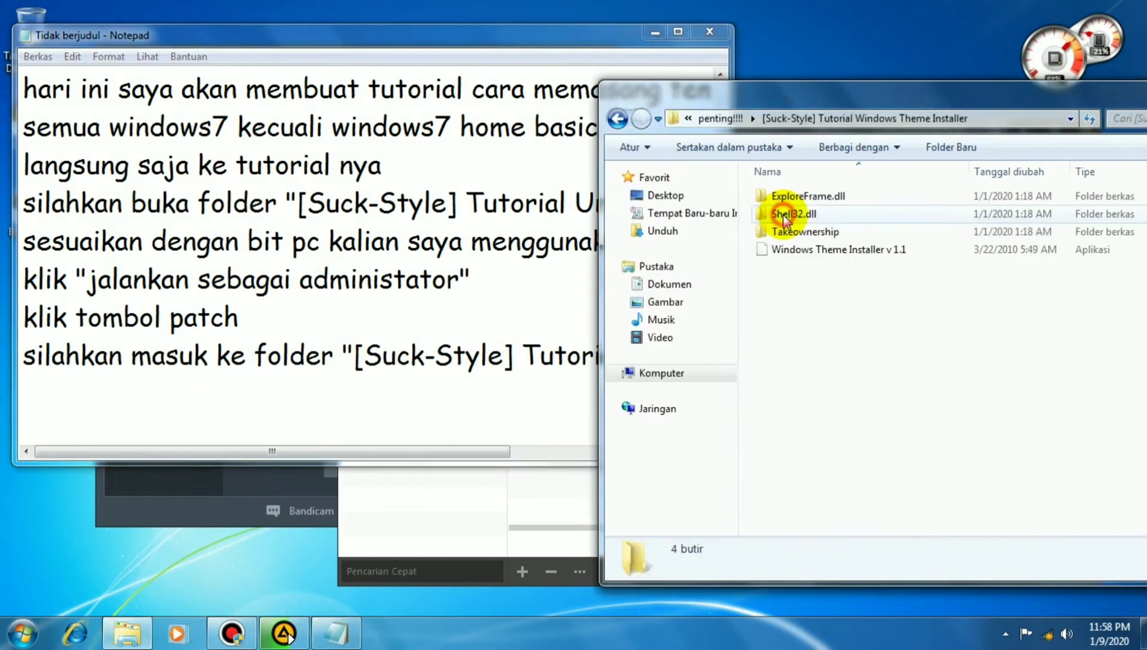
click(776, 256)
right_click(795, 252)
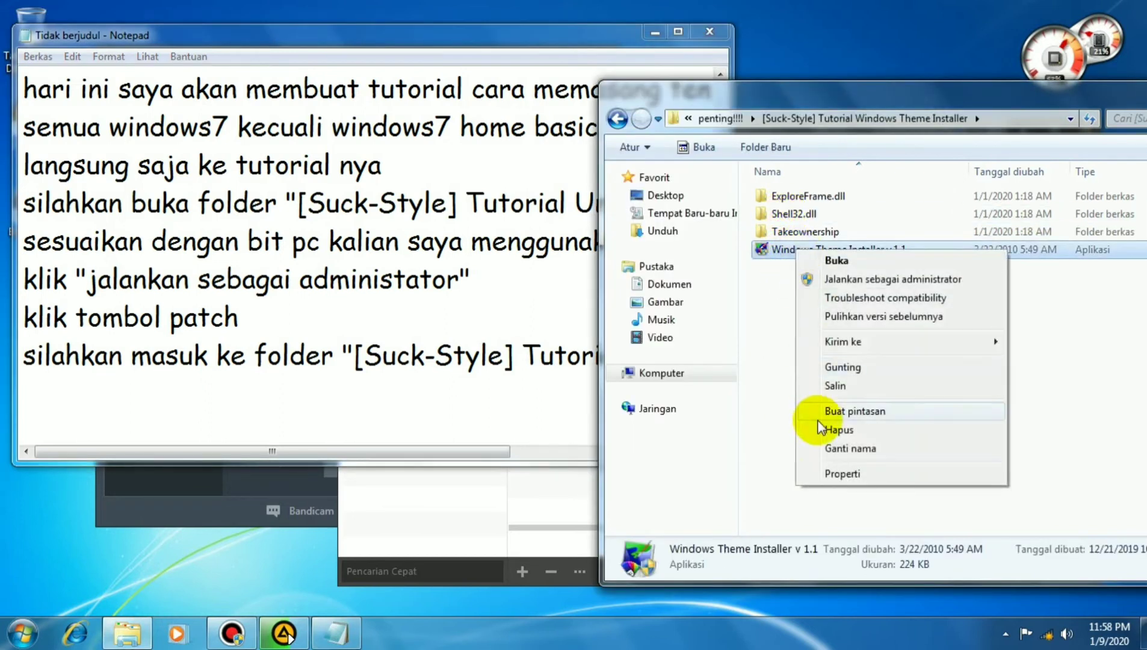
click(820, 449)
key(ctrl+c)
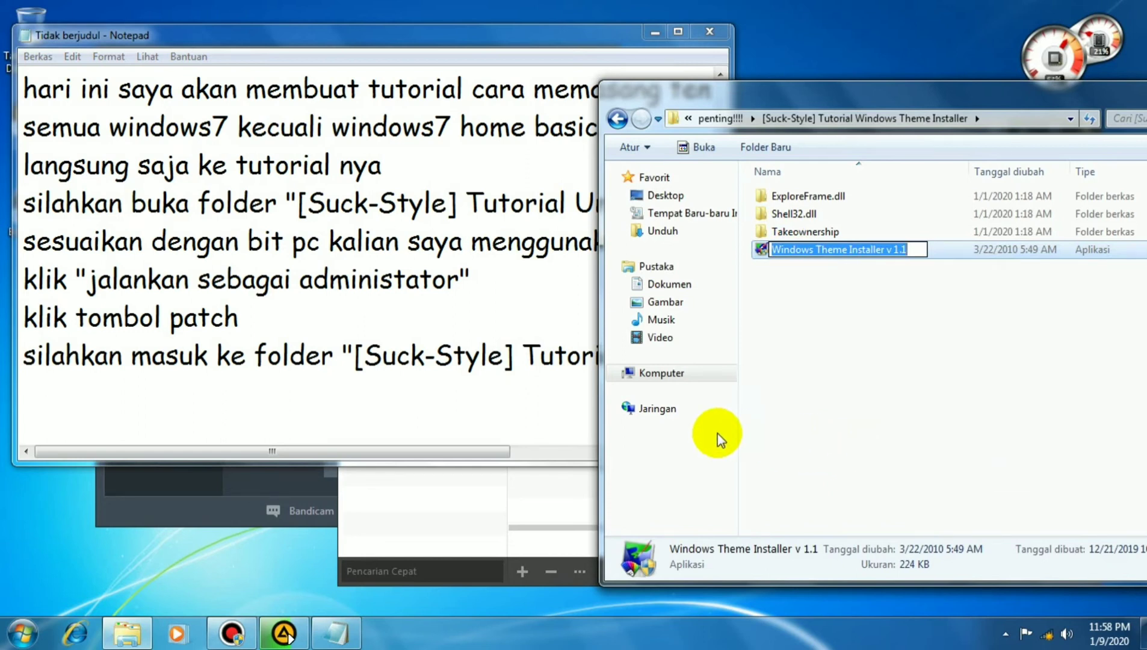
Step: Write the note's tenth line as buka "Windows Theme Installer v 1.1", pasting the copied file name
click(379, 391)
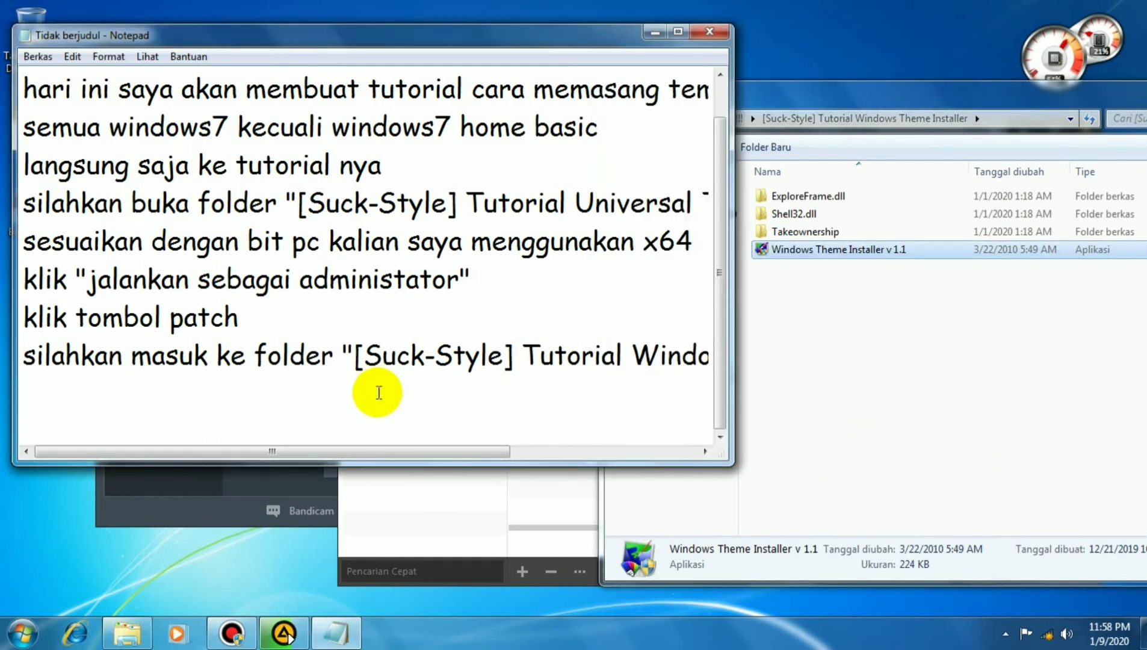
text(buka)
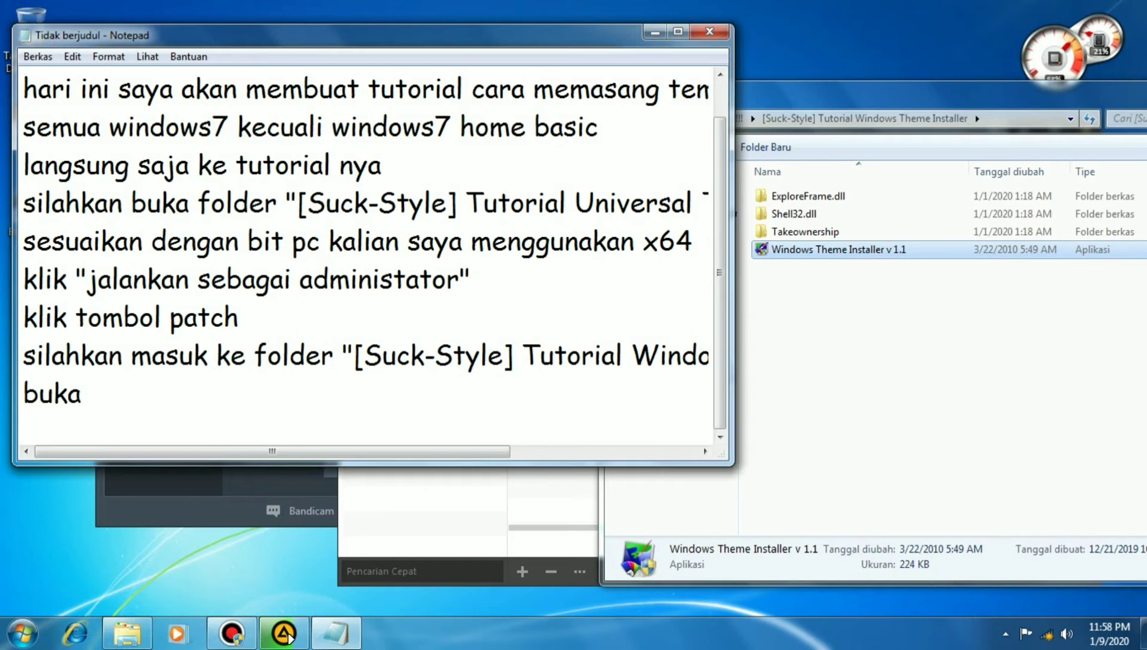
text( ")
key(ctrl+v)
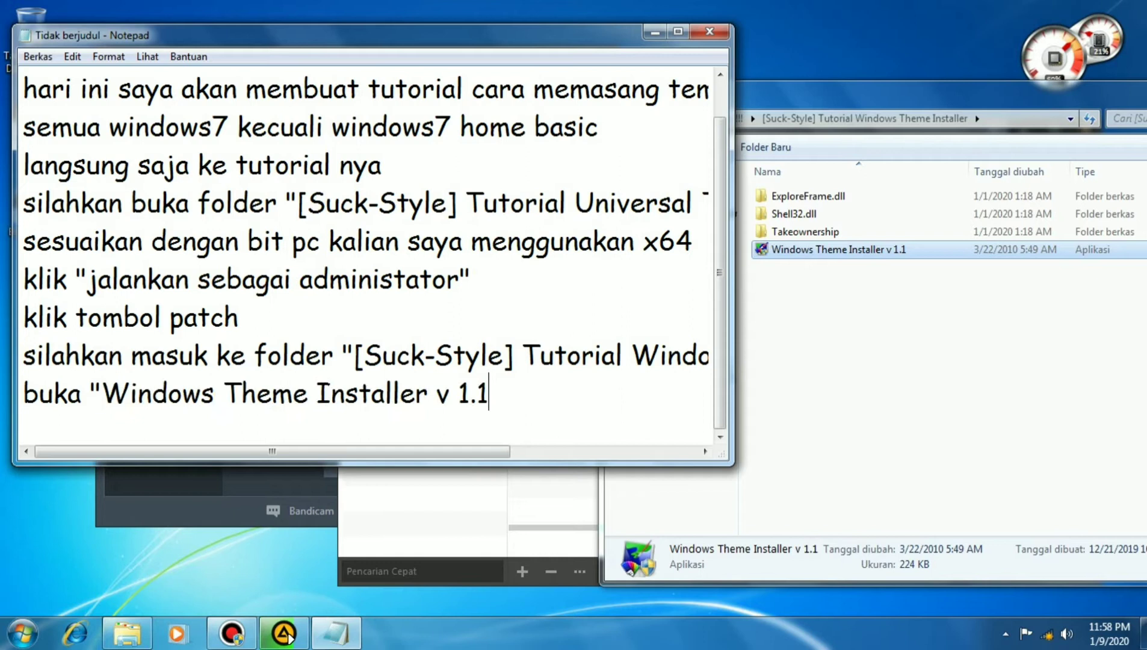
text(")
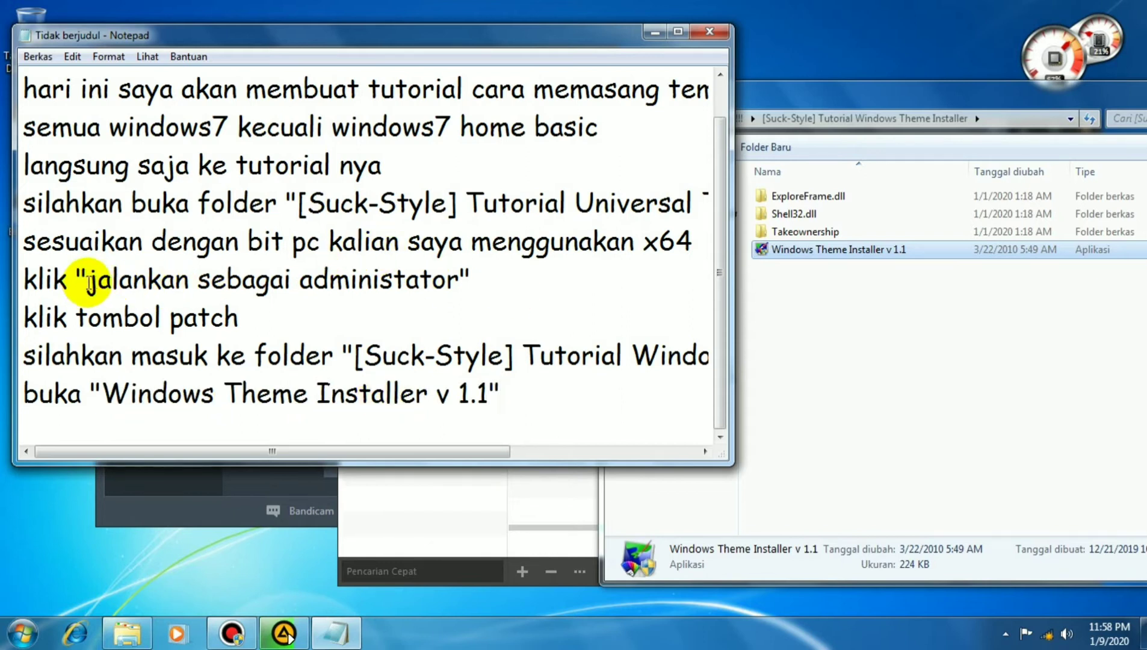
Step: Copy the phrase jalankan sebagai administator from the note and start an eleventh line below the Windows Theme Installer line
drag(90, 282, 455, 281)
key(ctrl+c)
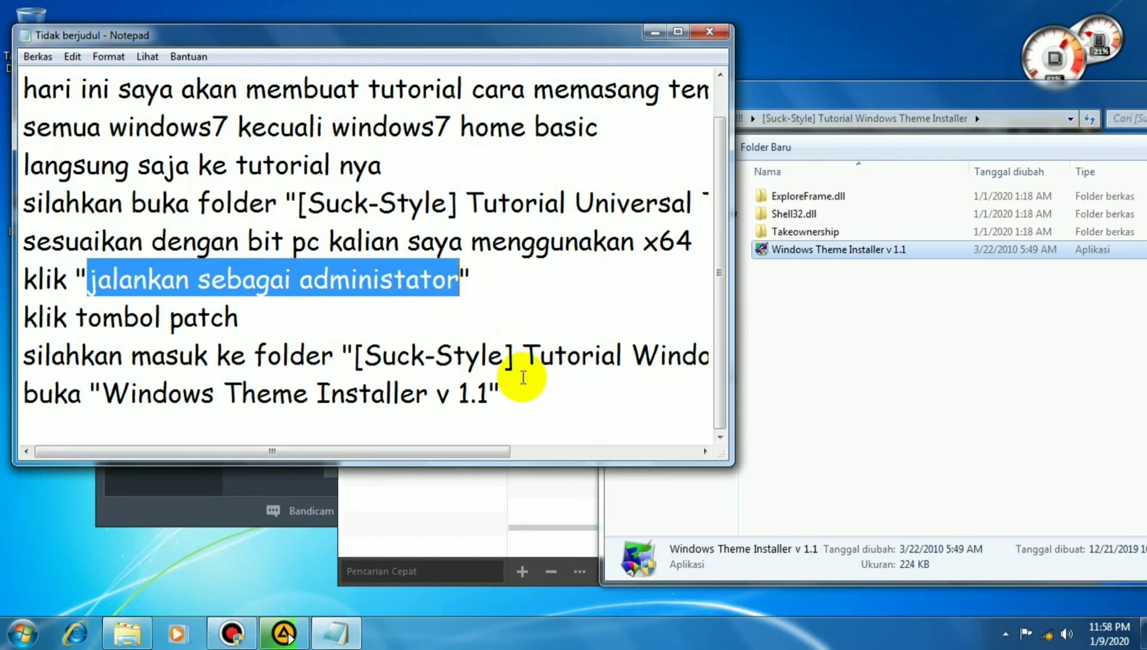
click(512, 394)
key(Return)
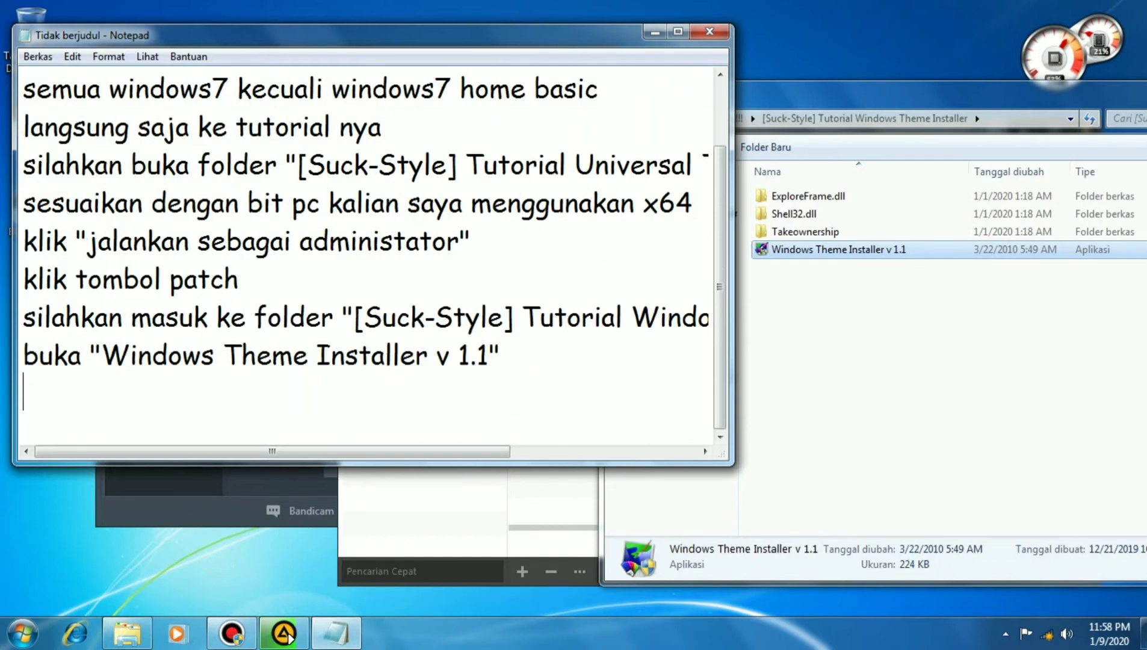
Step: Write the eleventh line as jangan lupa klik "jalankan sebagai administator", pasting the copied phrase between the quotation marks
text(jangan )
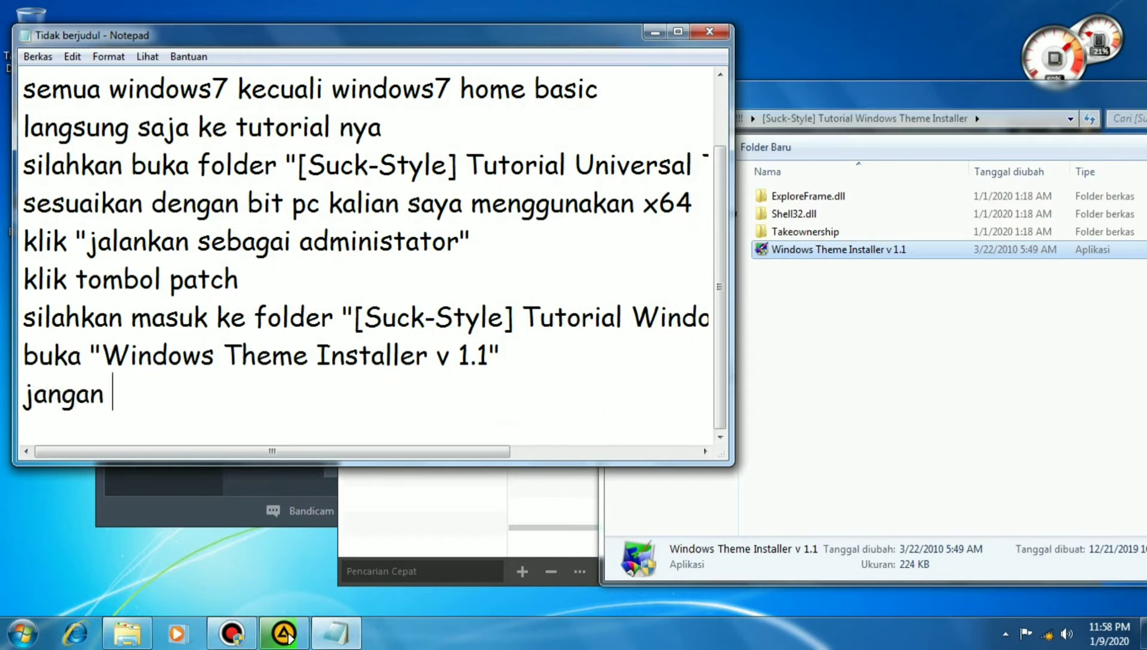
text(lupa)
click(512, 395)
text(klik)
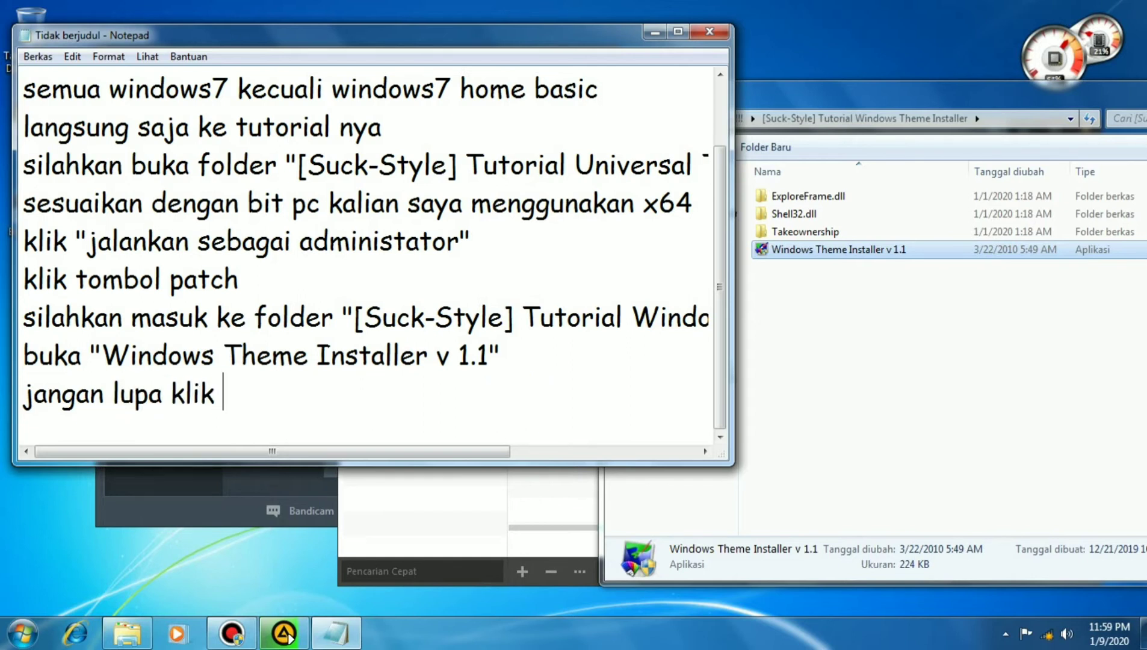
text( "V)
key(BackSpace)
key(ctrl+v)
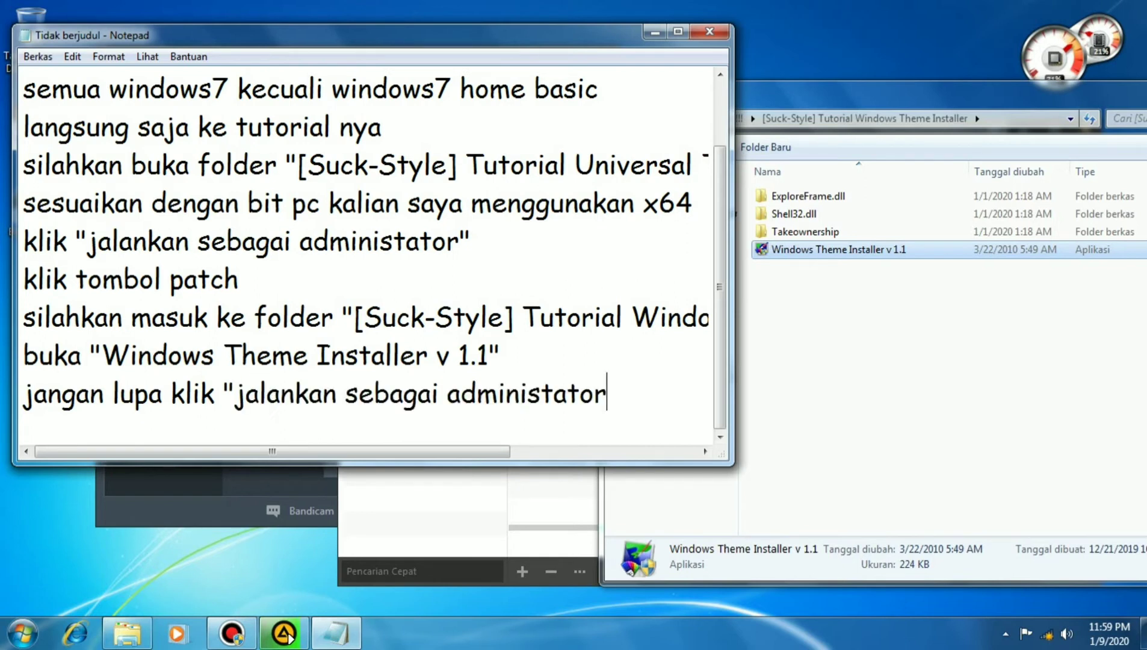
text(")
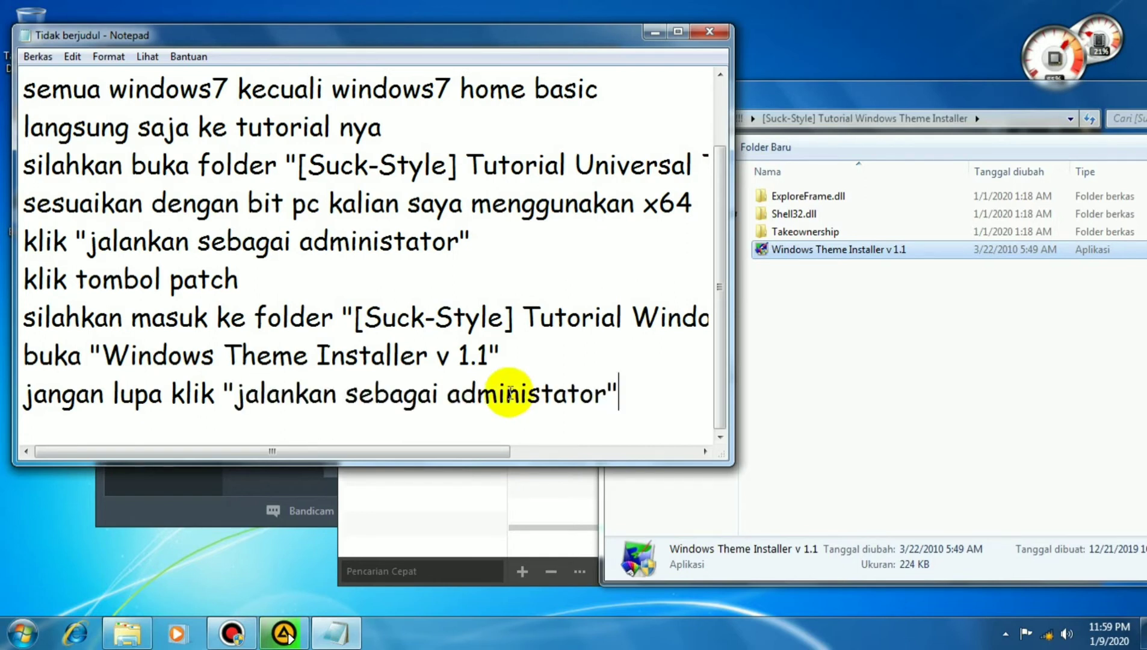
drag(616, 392, 260, 404)
click(635, 397)
Step: Run Windows Theme Installer v 1.1 as administrator, move its window off the note's text and enable the ExplorerFrame.dll option
click(776, 253)
right_click(779, 253)
click(782, 281)
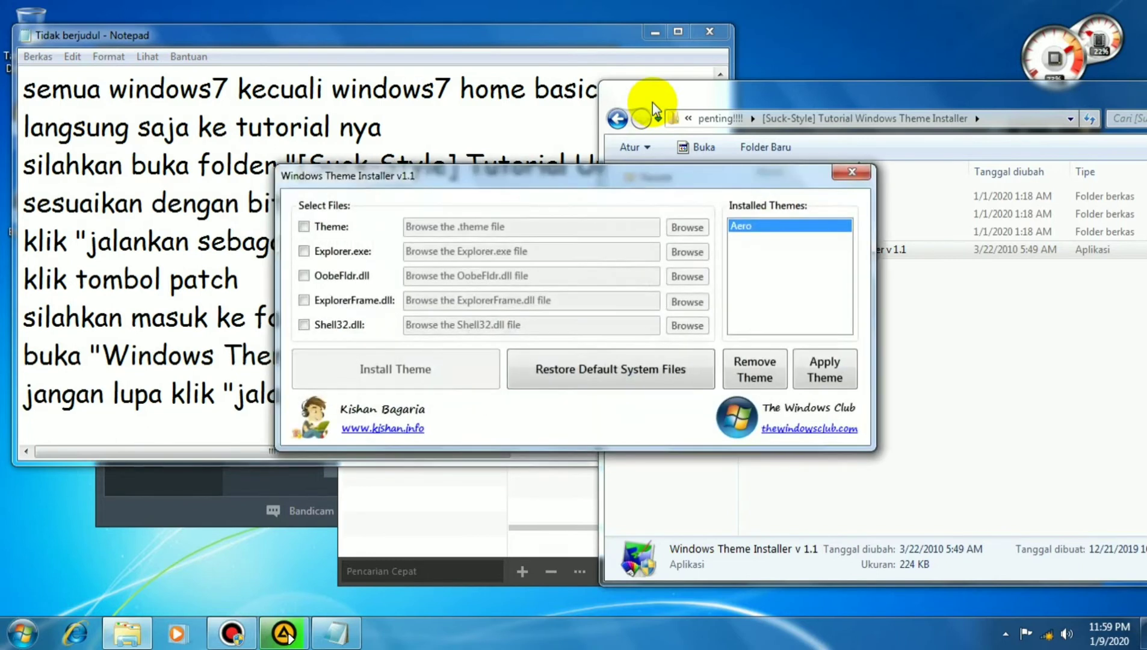
drag(589, 179, 831, 76)
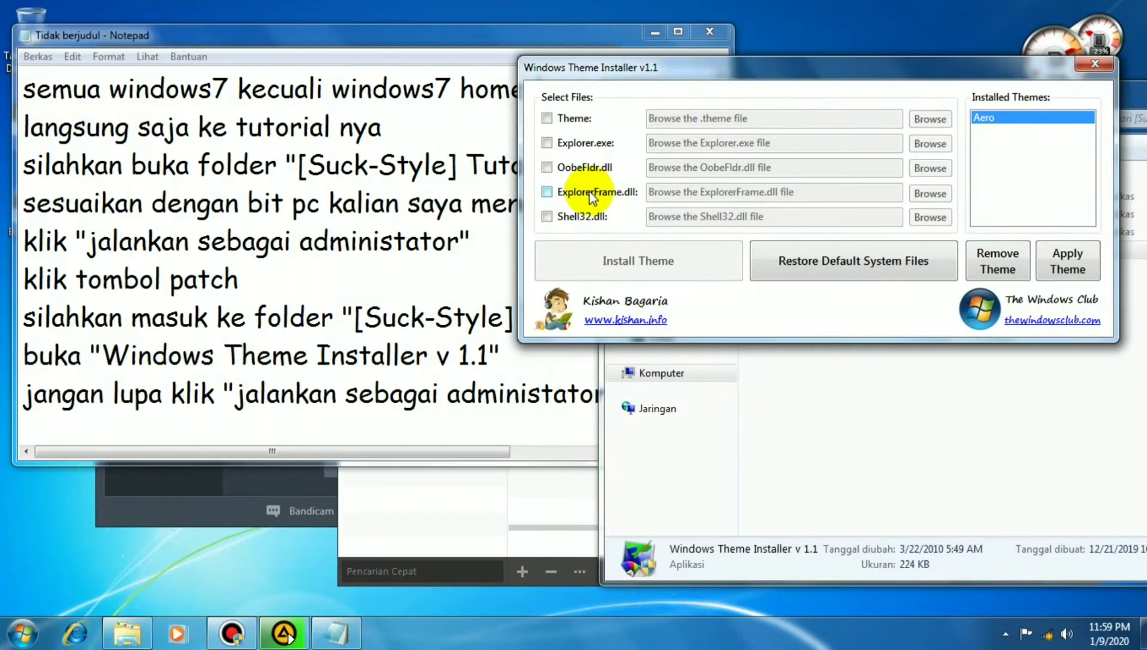
click(562, 193)
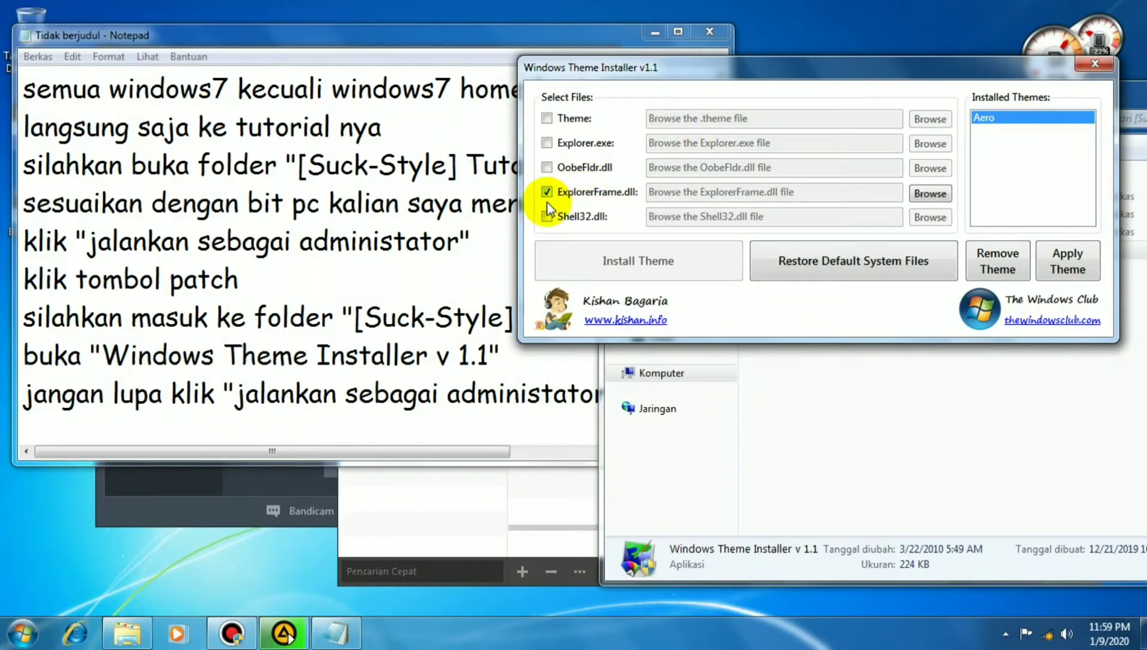
Step: Start a twelfth line in the note and write centang explorerframe.dll on it
click(135, 424)
click(599, 400)
key(Return)
text(centang)
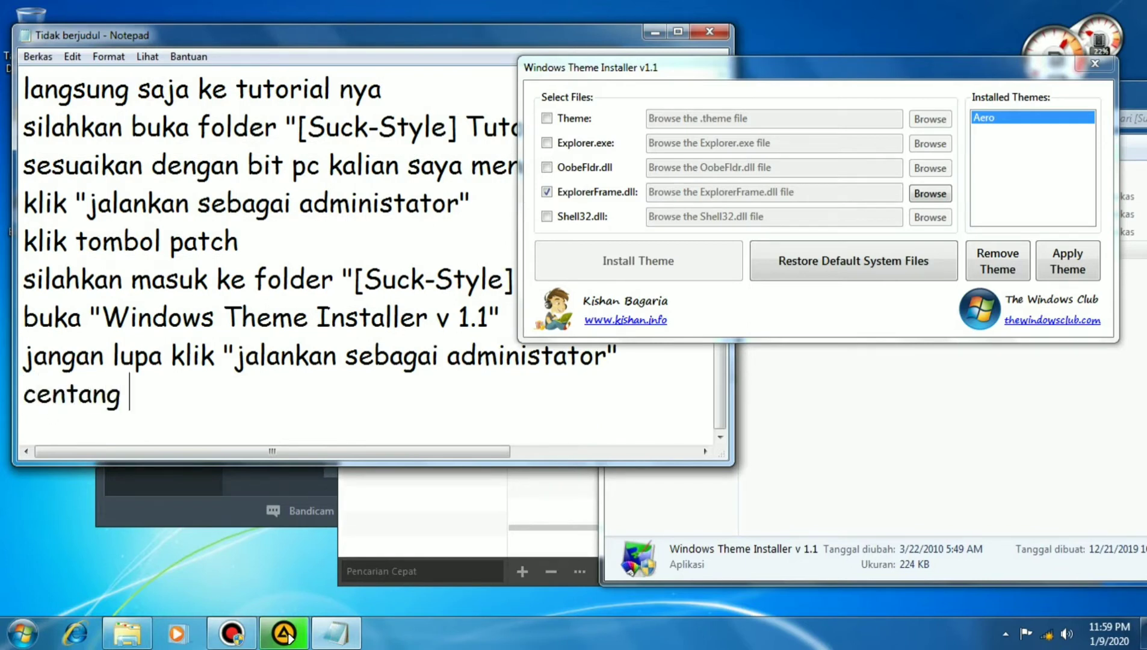
text(explorer)
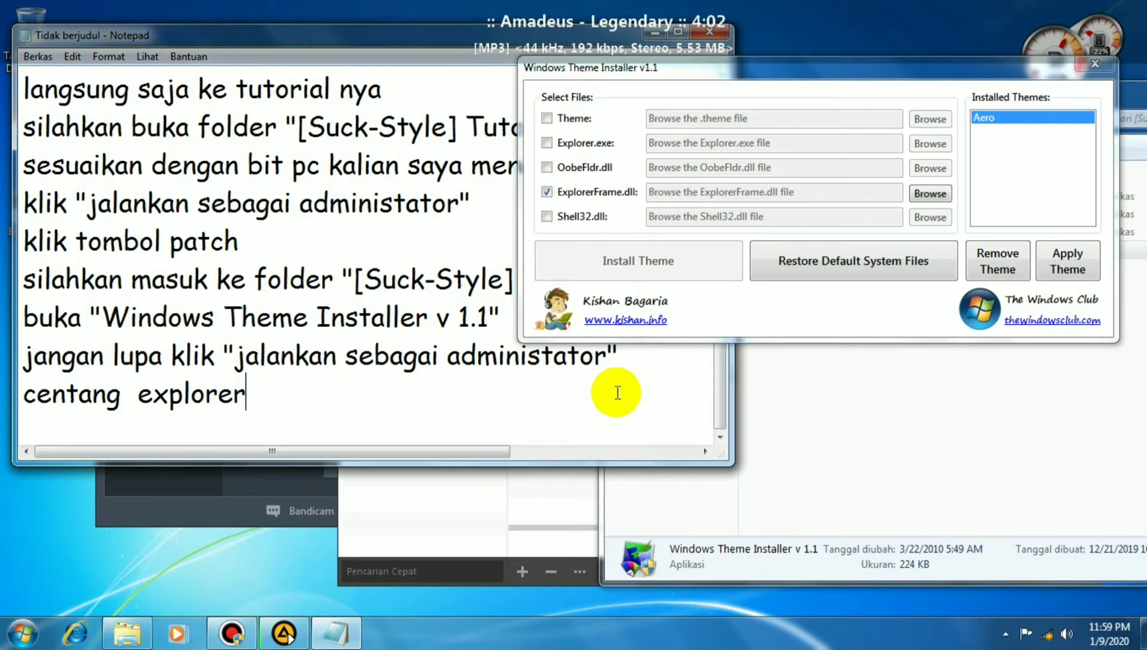
text(frame)
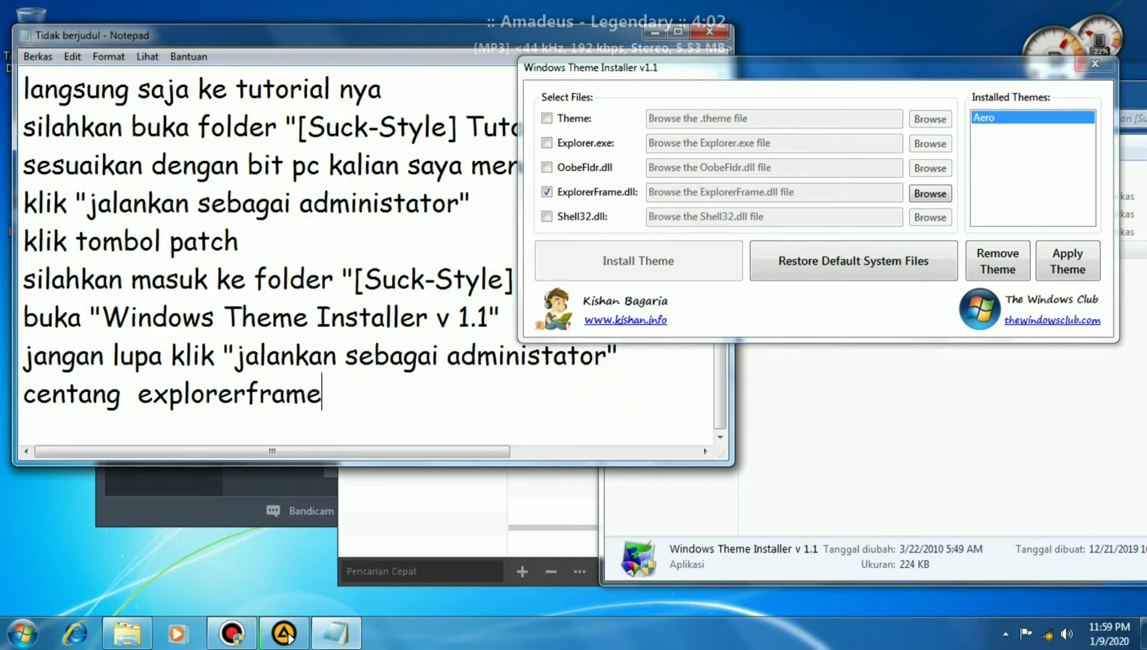
text(.)
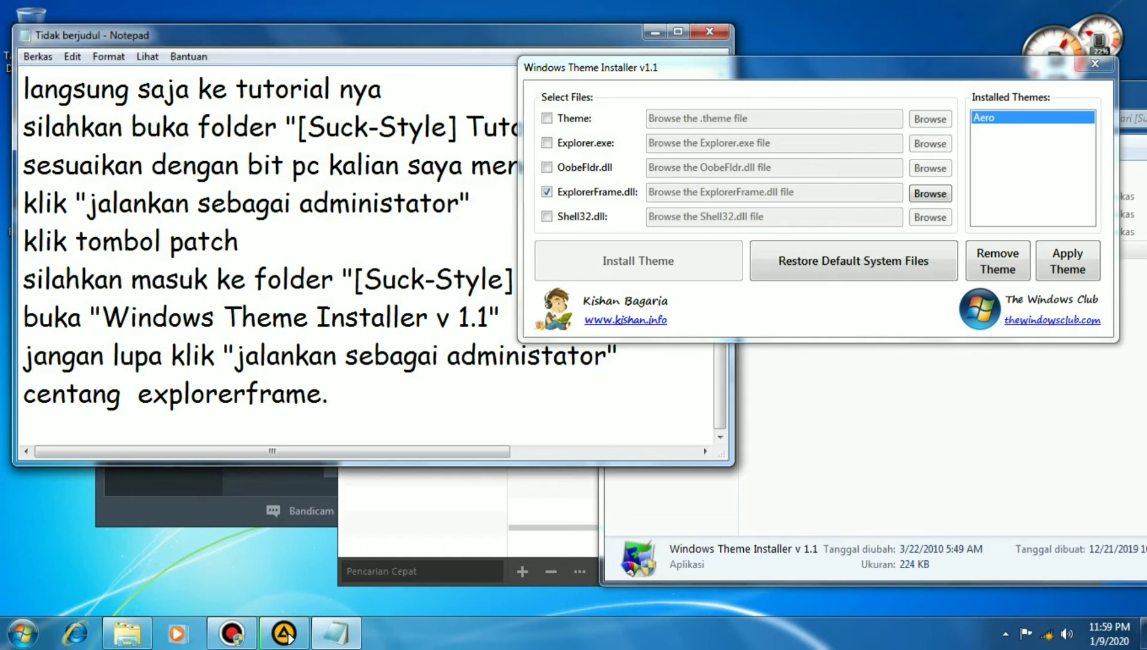
text(dll)
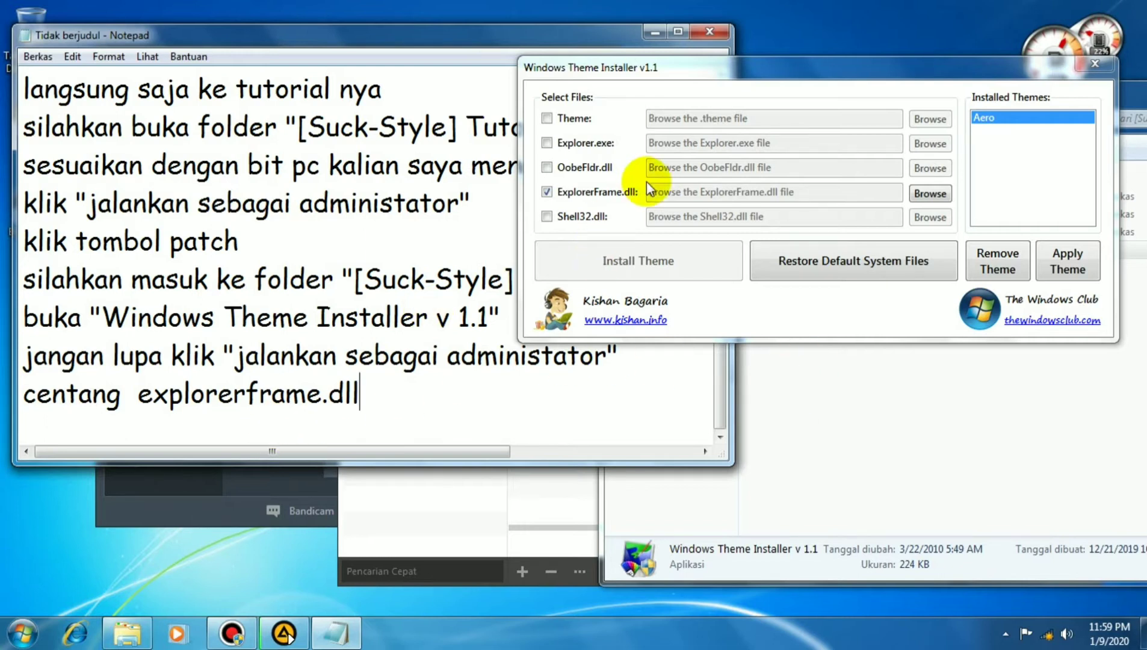
click(668, 324)
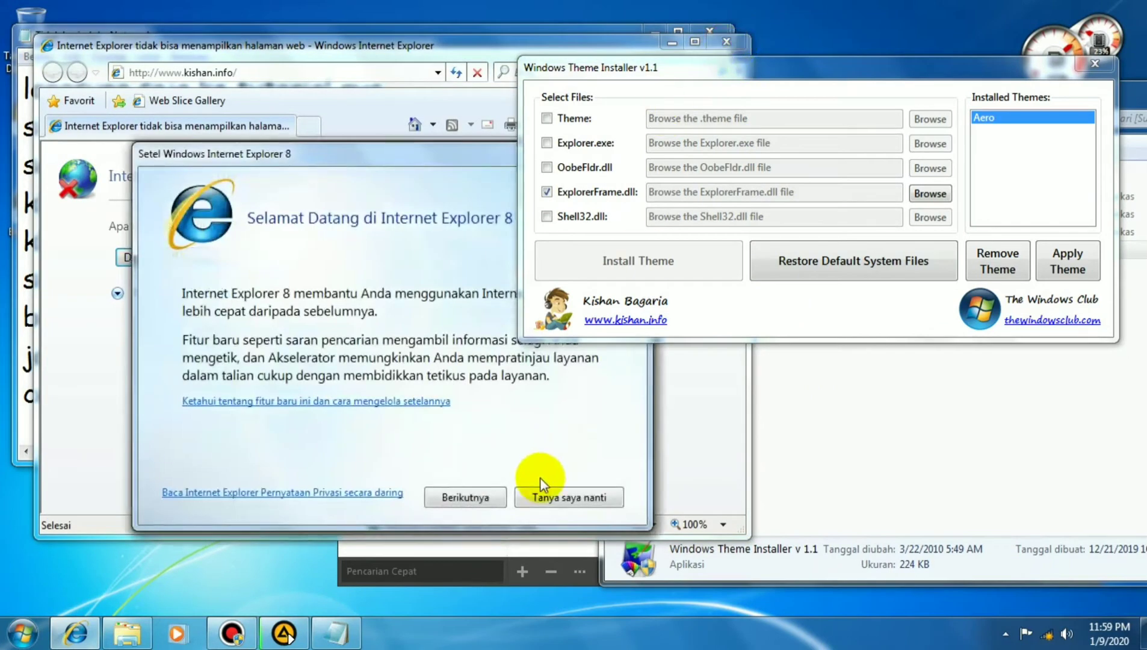
click(532, 499)
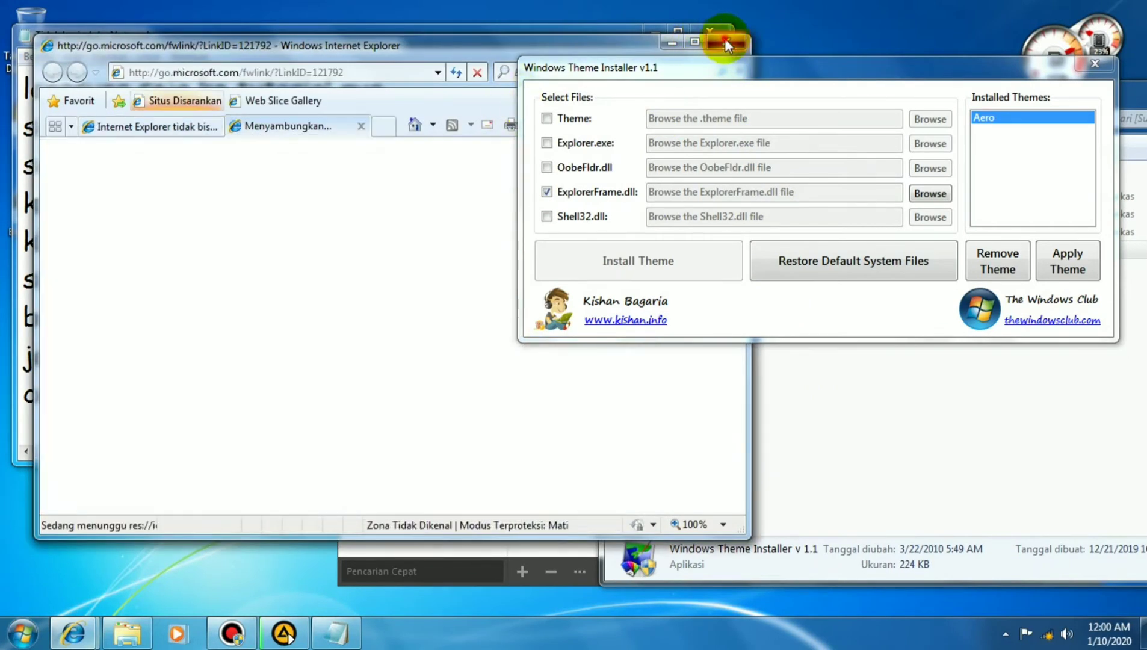
click(725, 41)
click(425, 301)
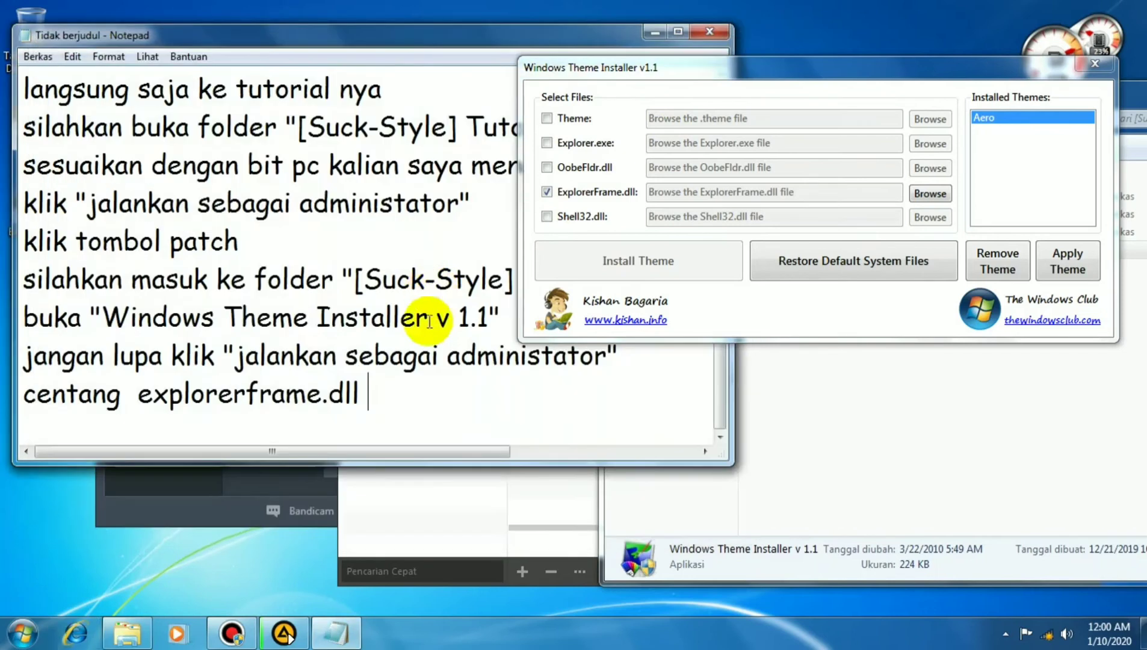
Step: Complete the note's twelfth line with lalu browse and start a new line
text(lalu)
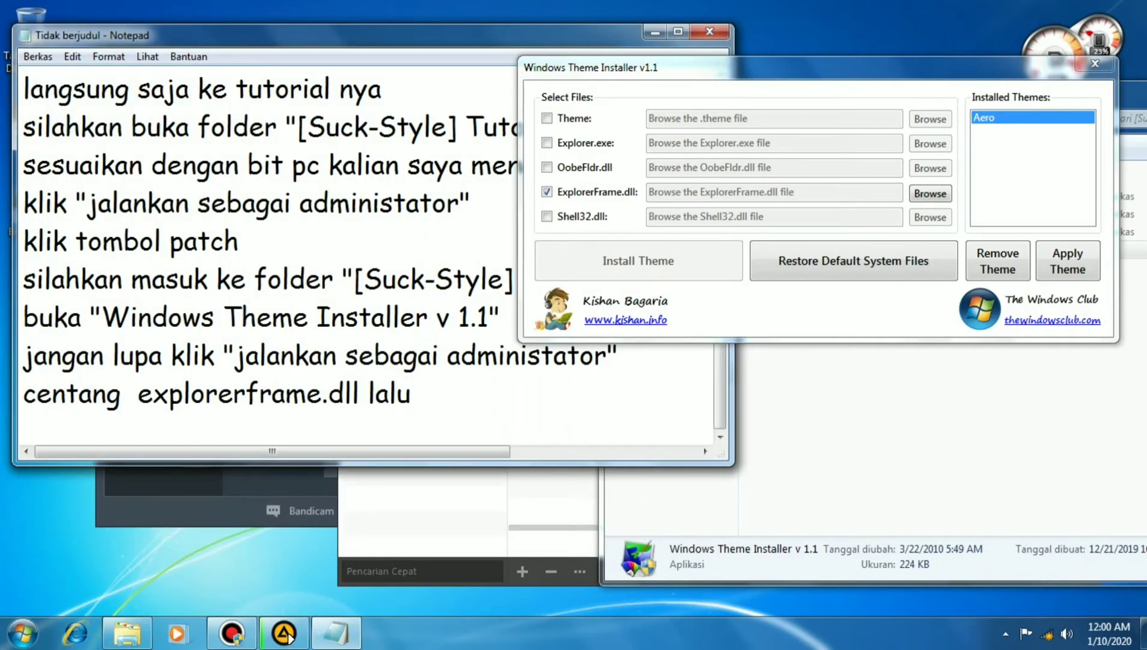
text( browse)
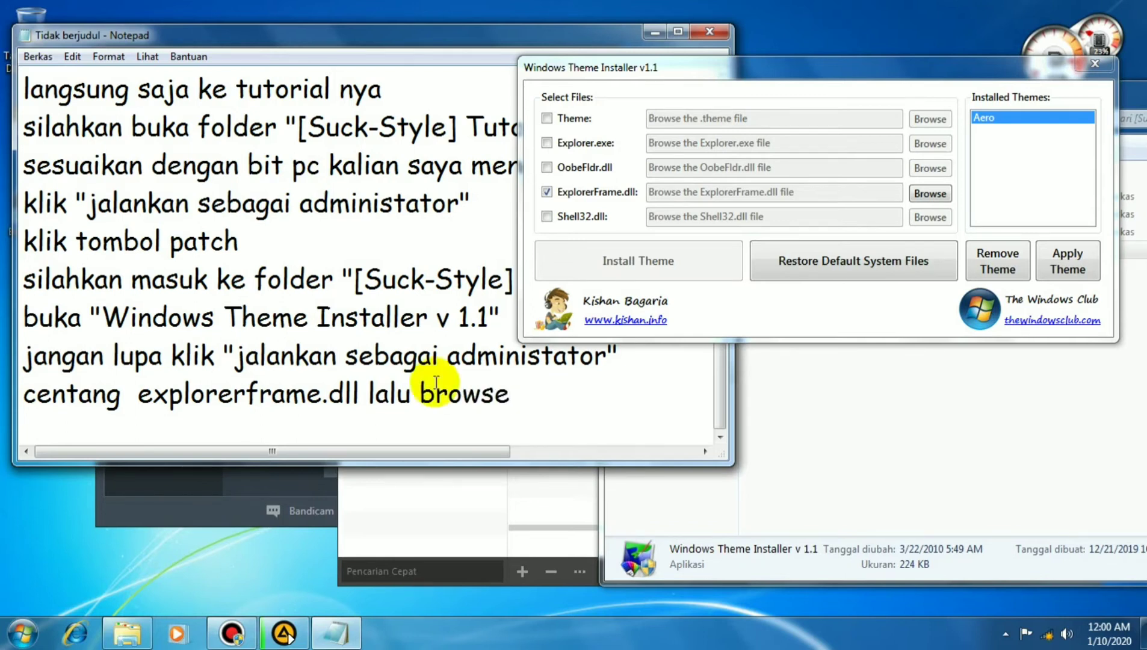
key(Return)
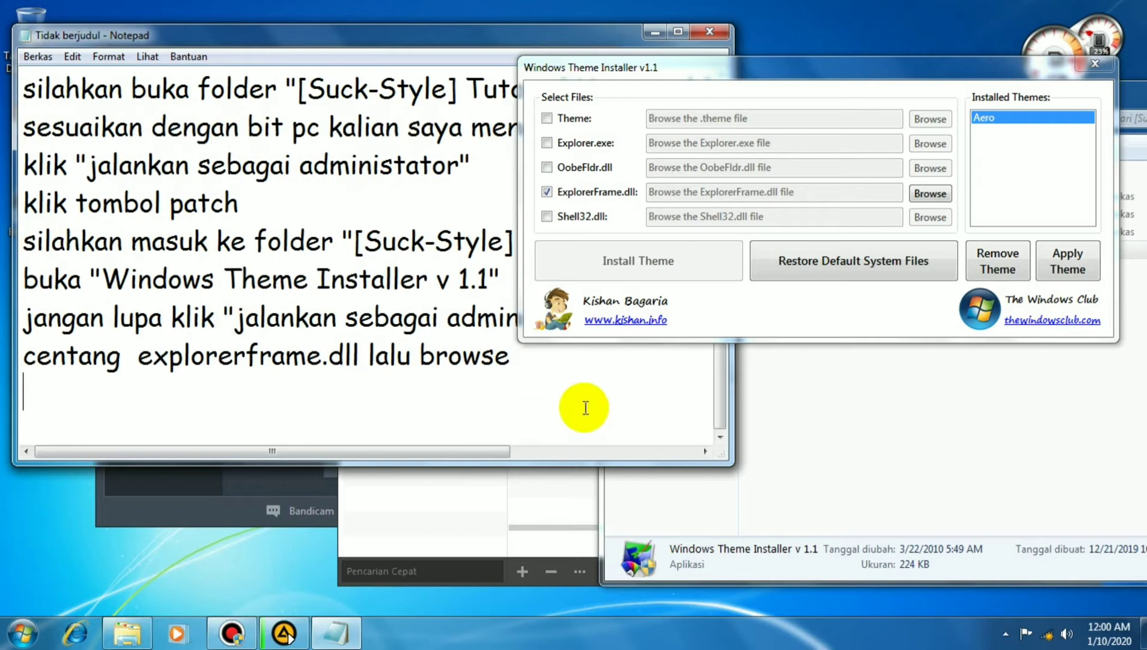
Step: Browse for the ExplorerFrame.dll file in D:, tema win 7, penting!!!!, [Suck-Style] Tutorial Windows Theme Installer, ExploreFrame.dll, and select the ExplorerFrame (64) folder
click(926, 193)
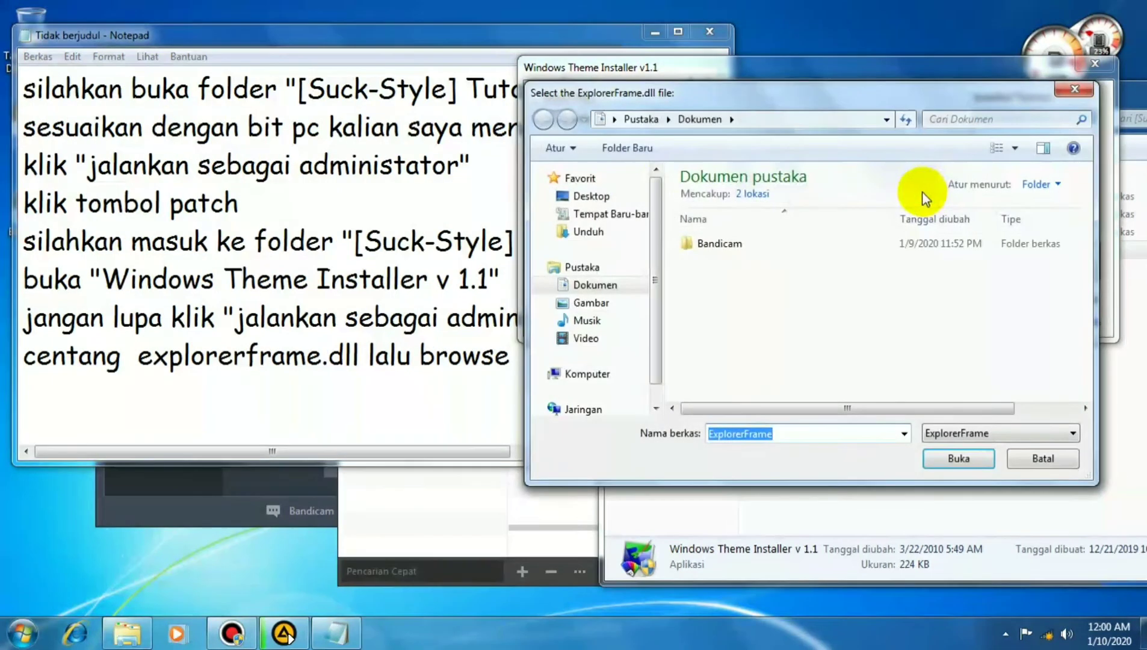
drag(654, 311, 657, 328)
click(570, 351)
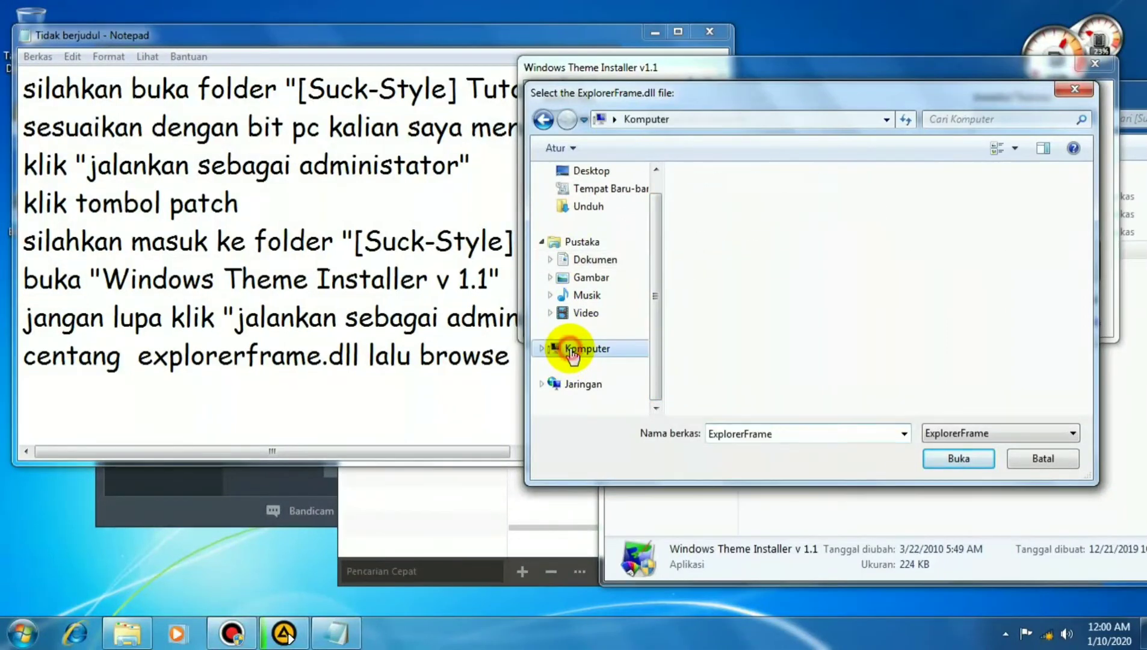
double_click(718, 272)
scroll(722, 304, down, 1)
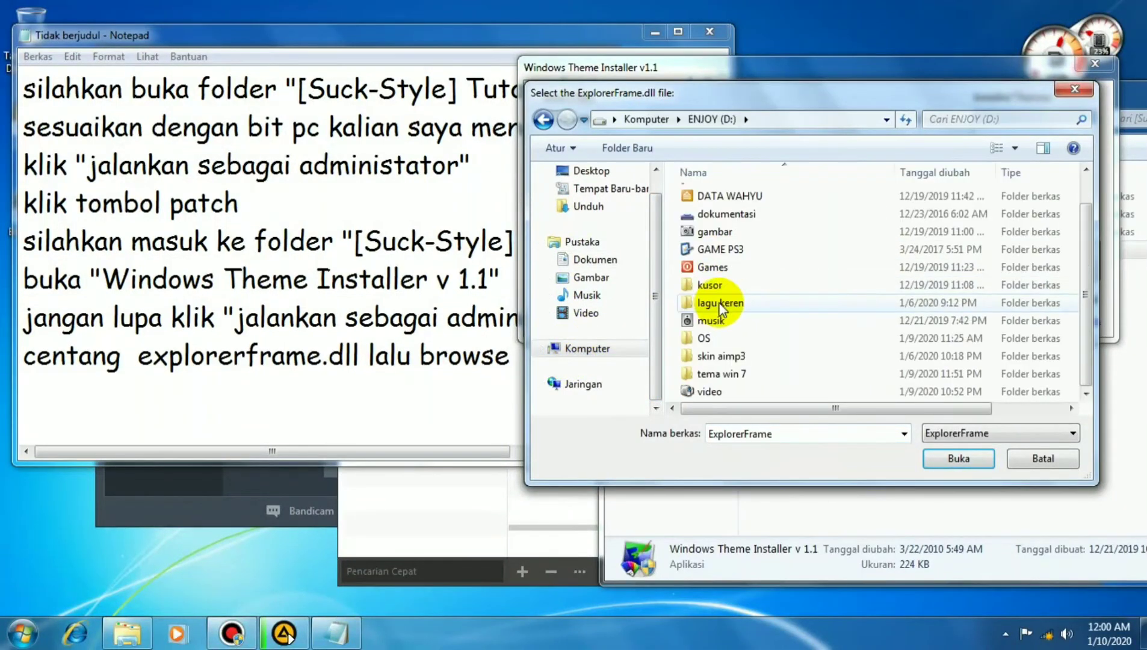
double_click(721, 374)
double_click(706, 236)
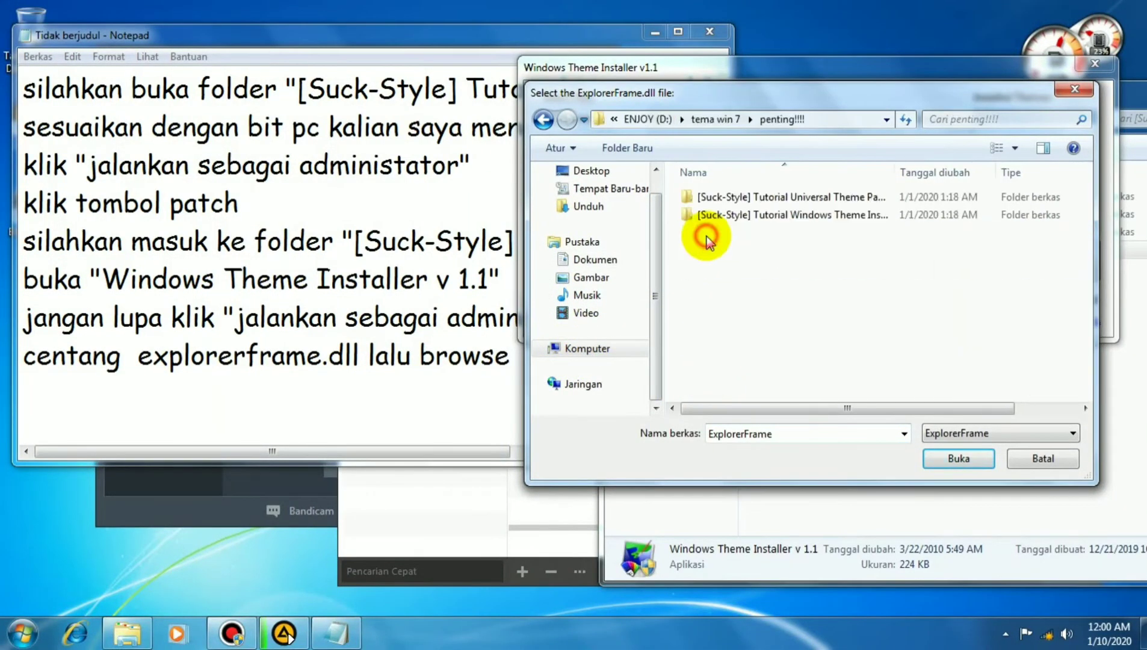
double_click(723, 215)
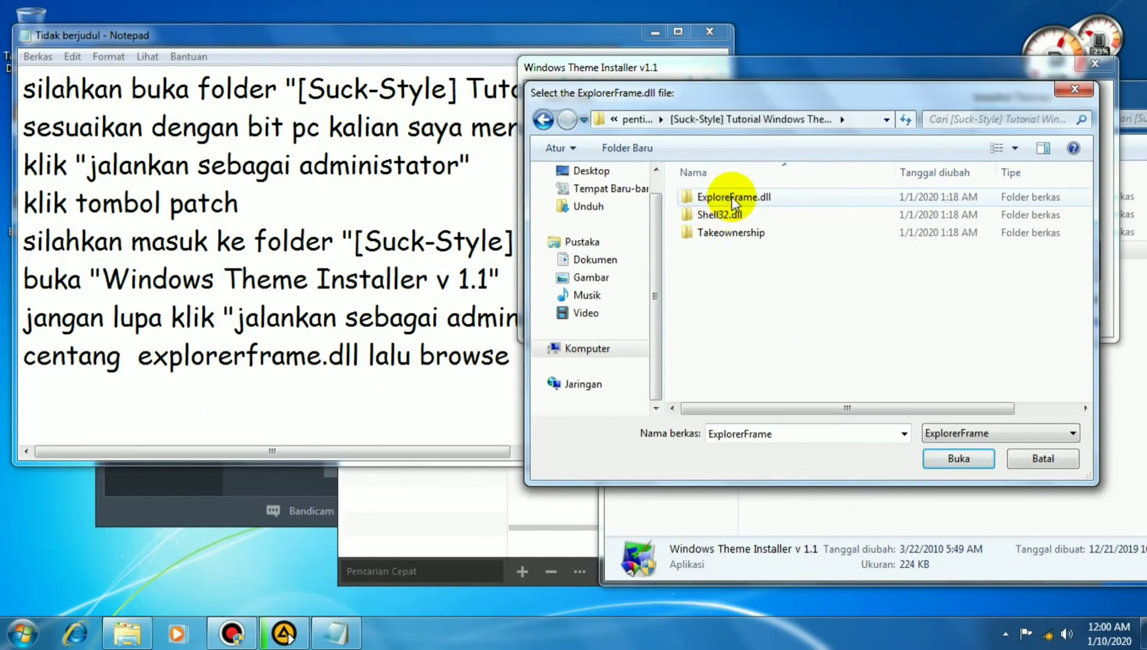
click(733, 198)
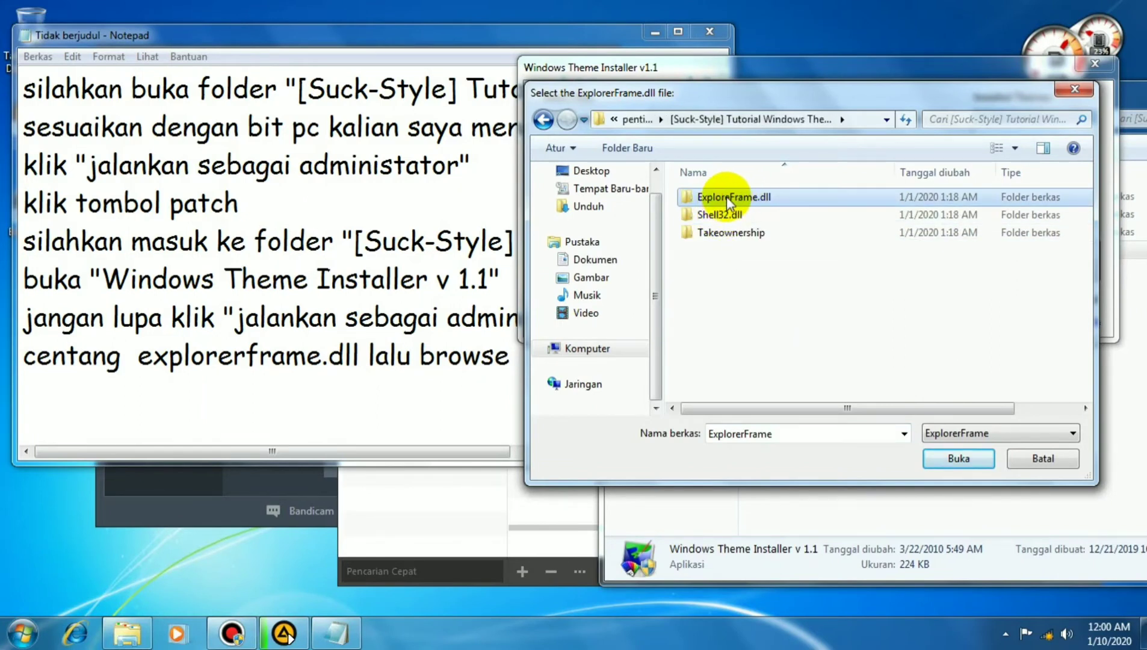
double_click(727, 196)
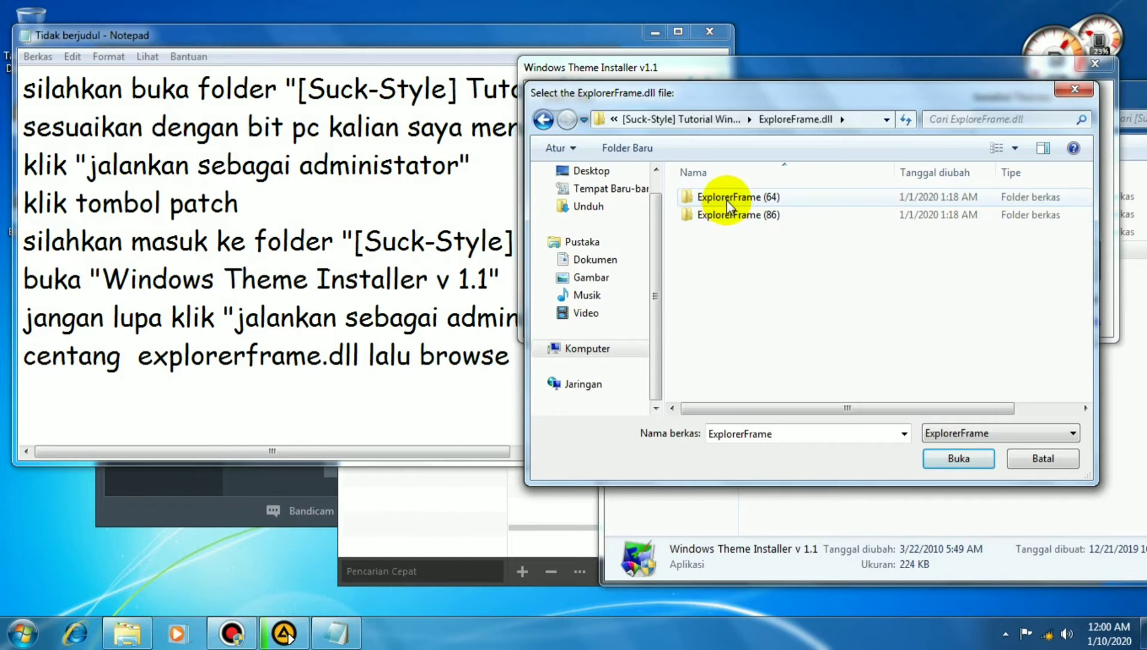
click(716, 200)
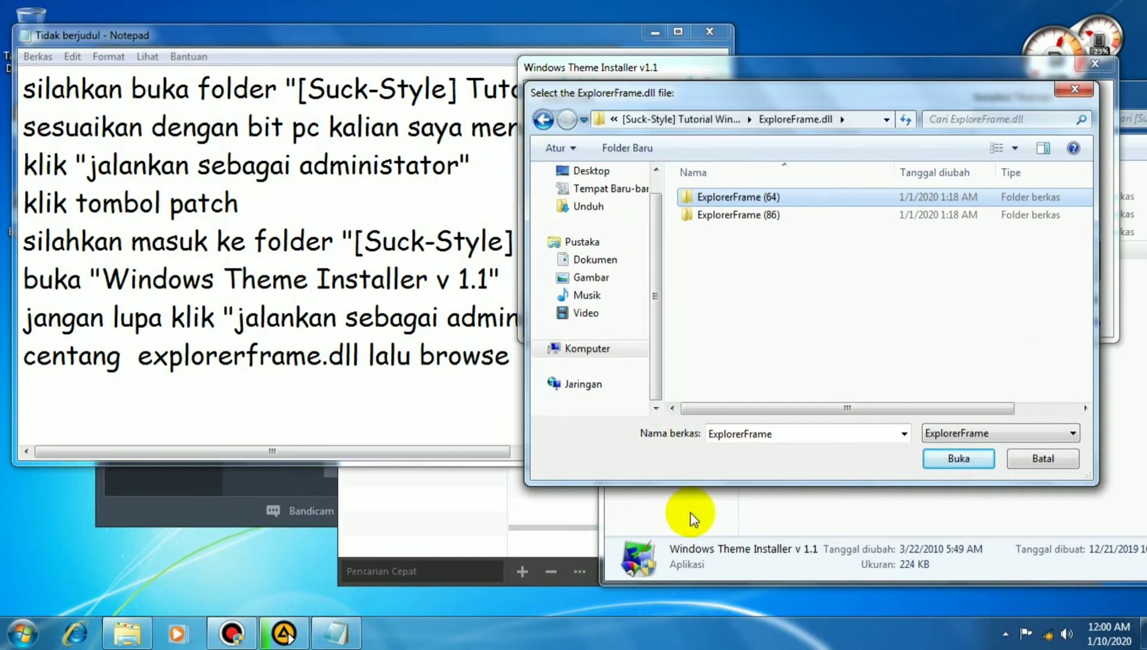
Step: Write the note's thirteenth line as sesuaikan dengan bit pc kalian
click(384, 391)
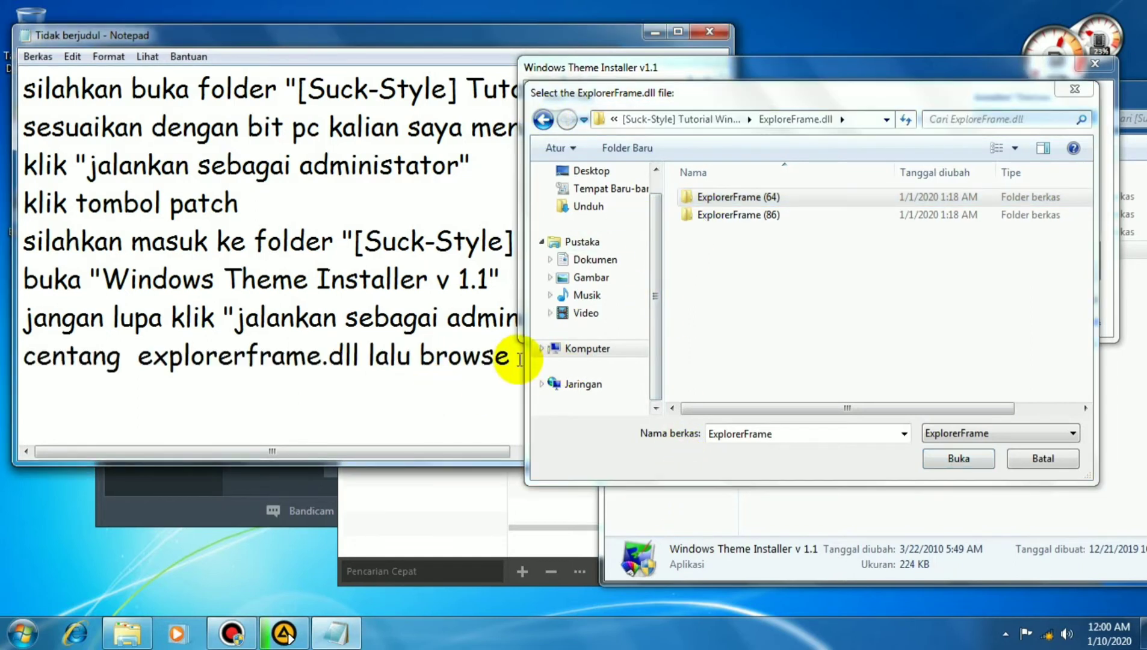
key(Return)
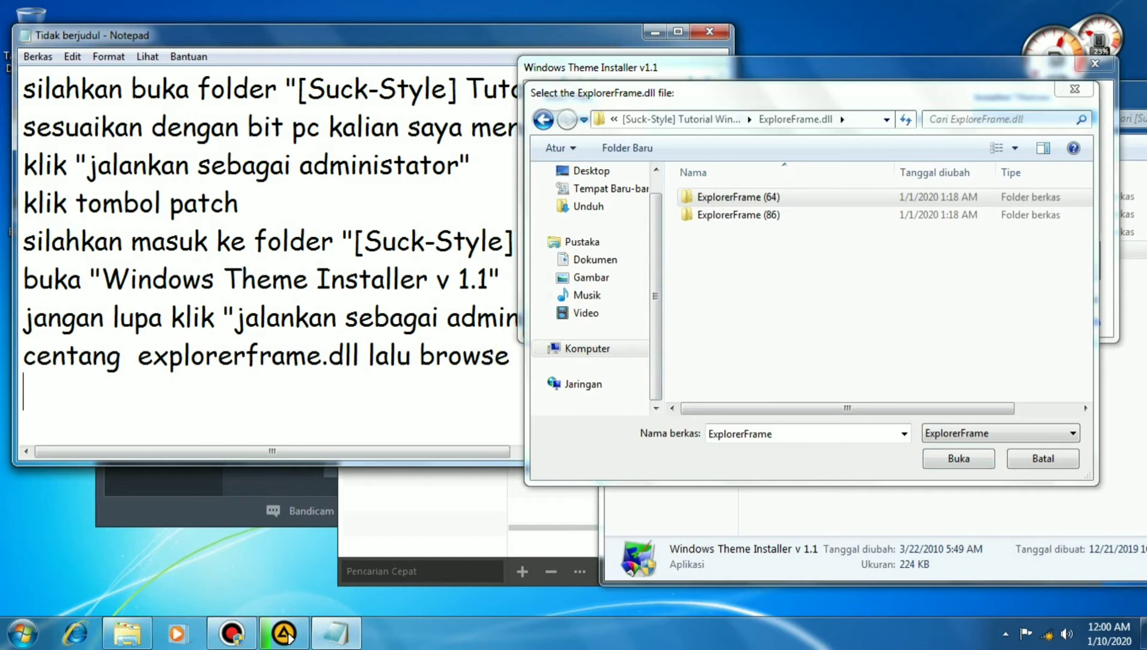
text(sesu)
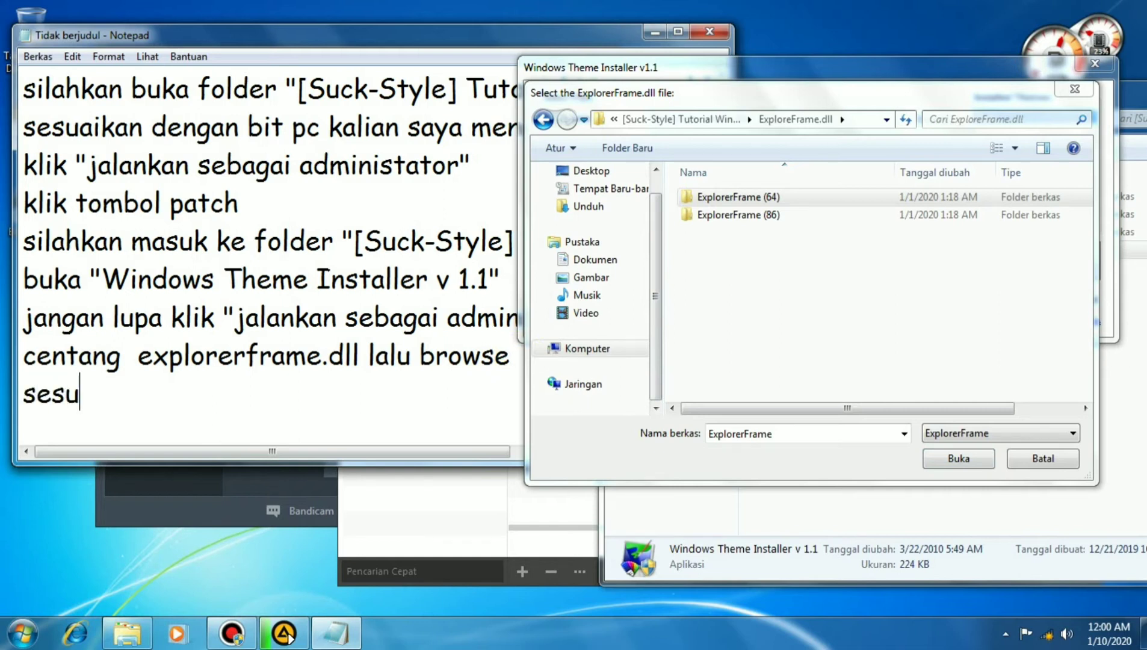
text(aikan deng)
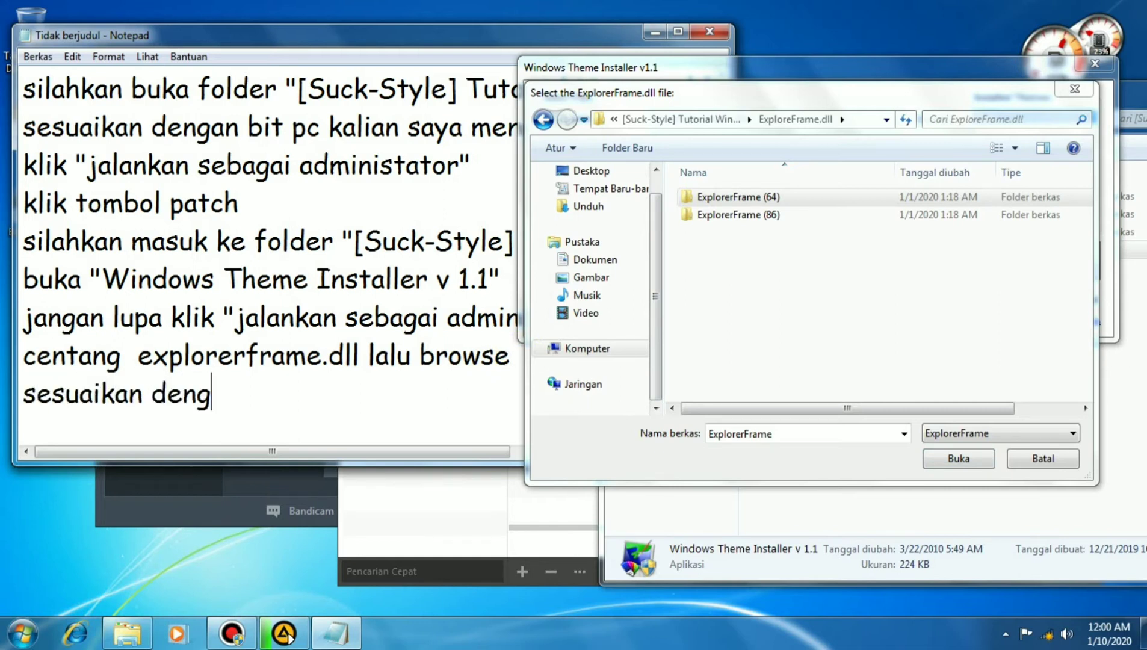
text(an bit pc )
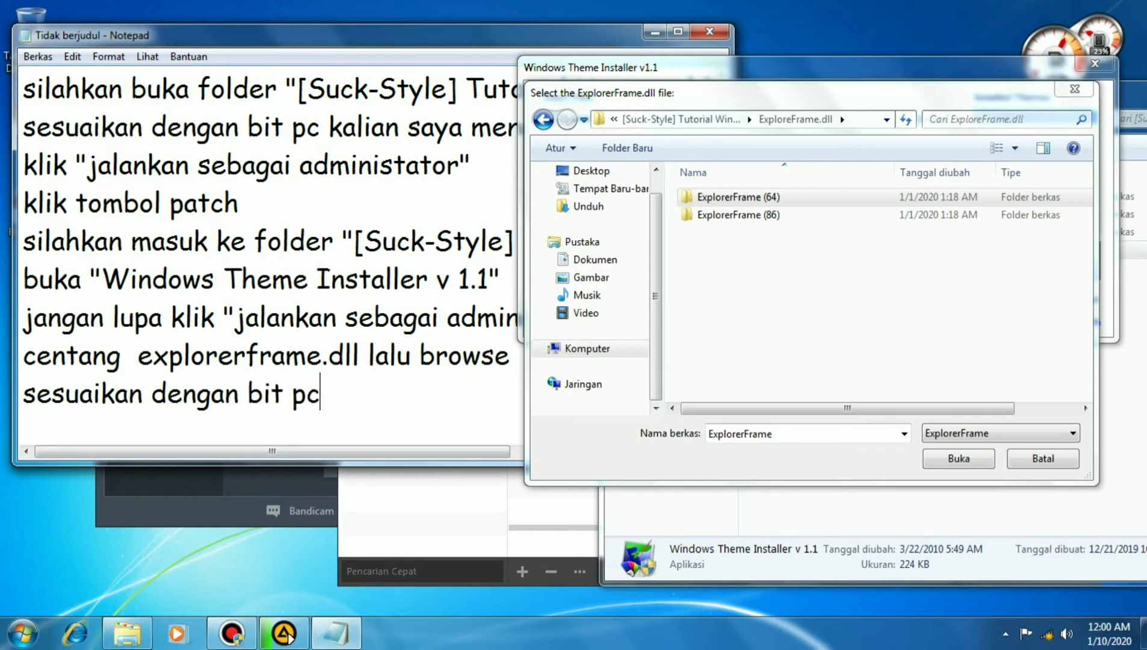
text(kalian)
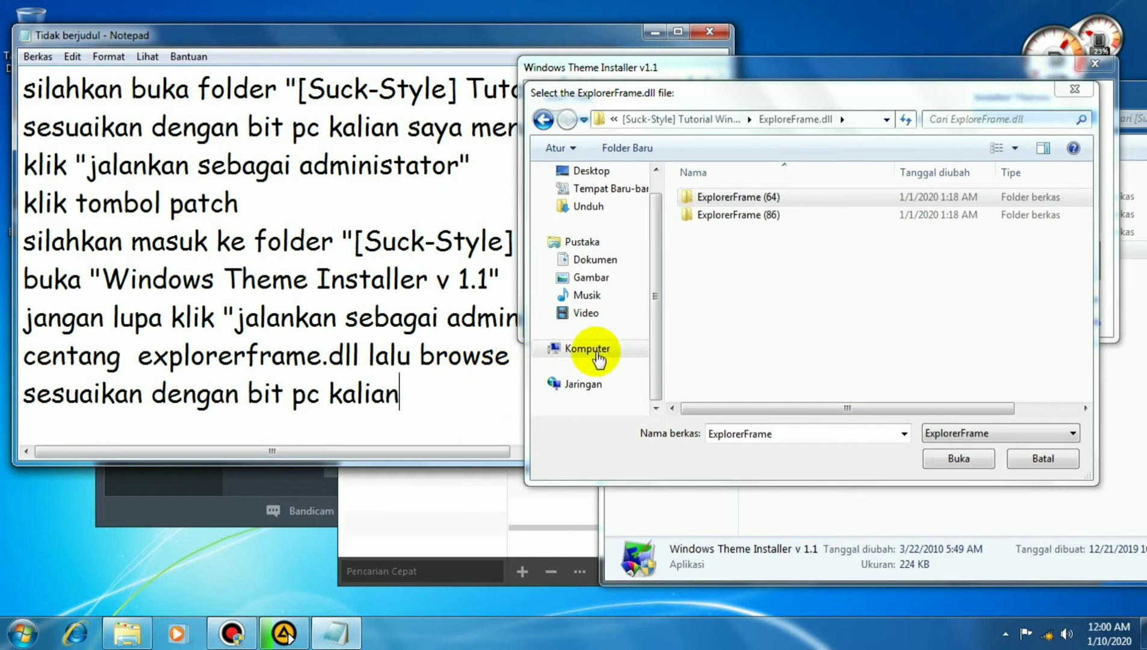
Step: Load ExplorerFrame.dll from the ExplorerFrame (64) folder as the installer's ExplorerFrame.dll file
double_click(723, 198)
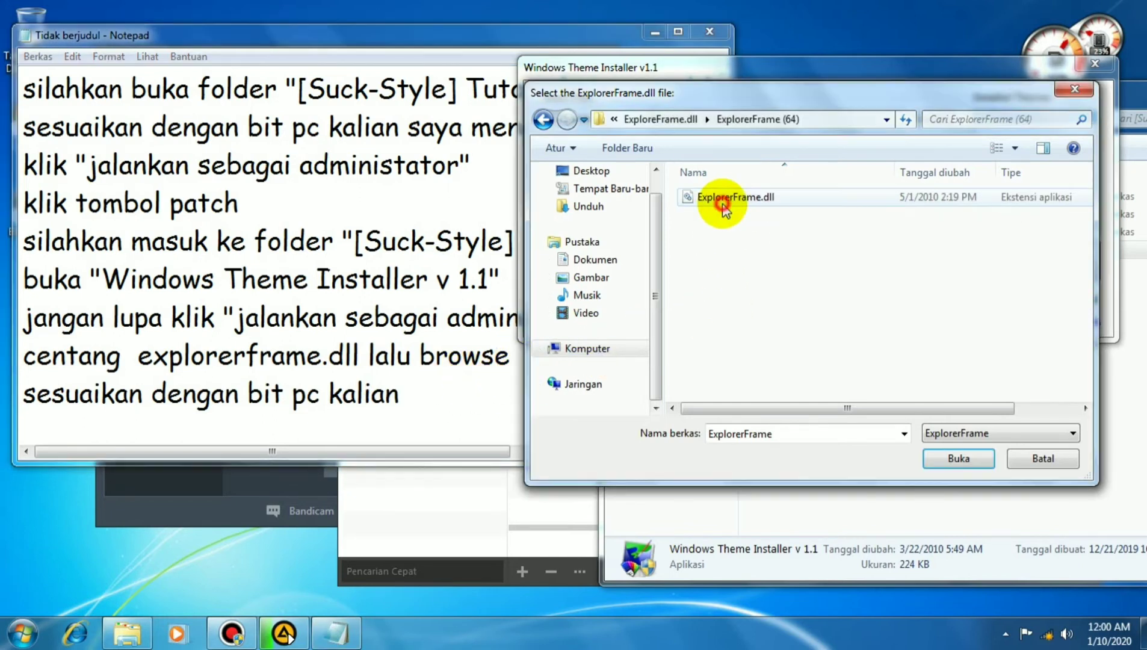
click(722, 201)
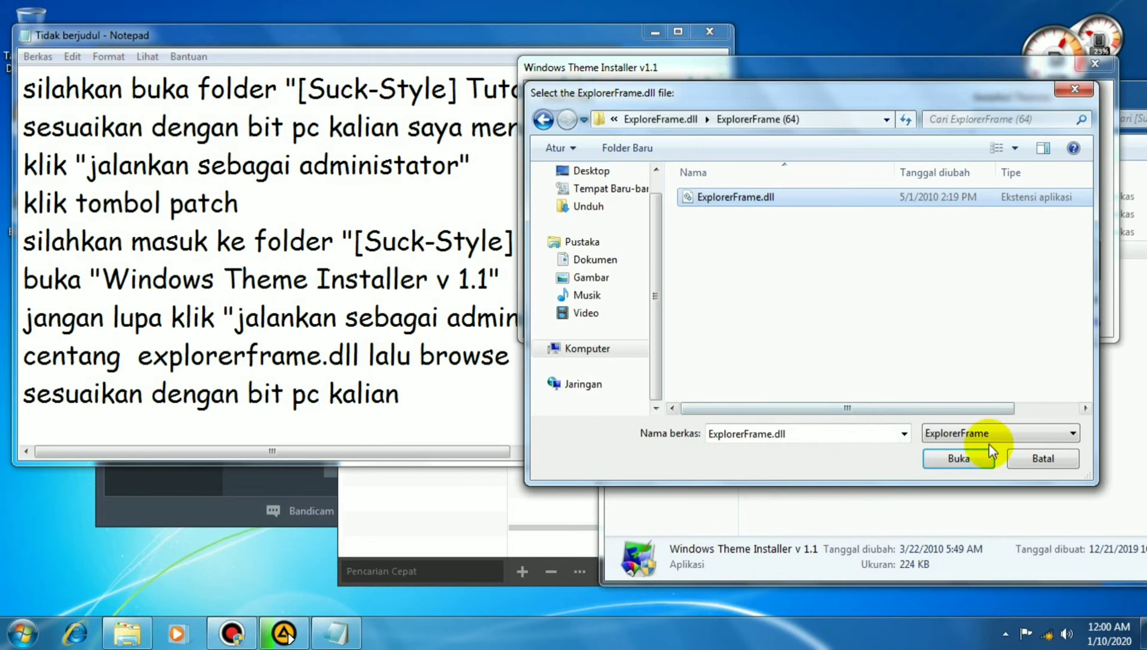
click(958, 459)
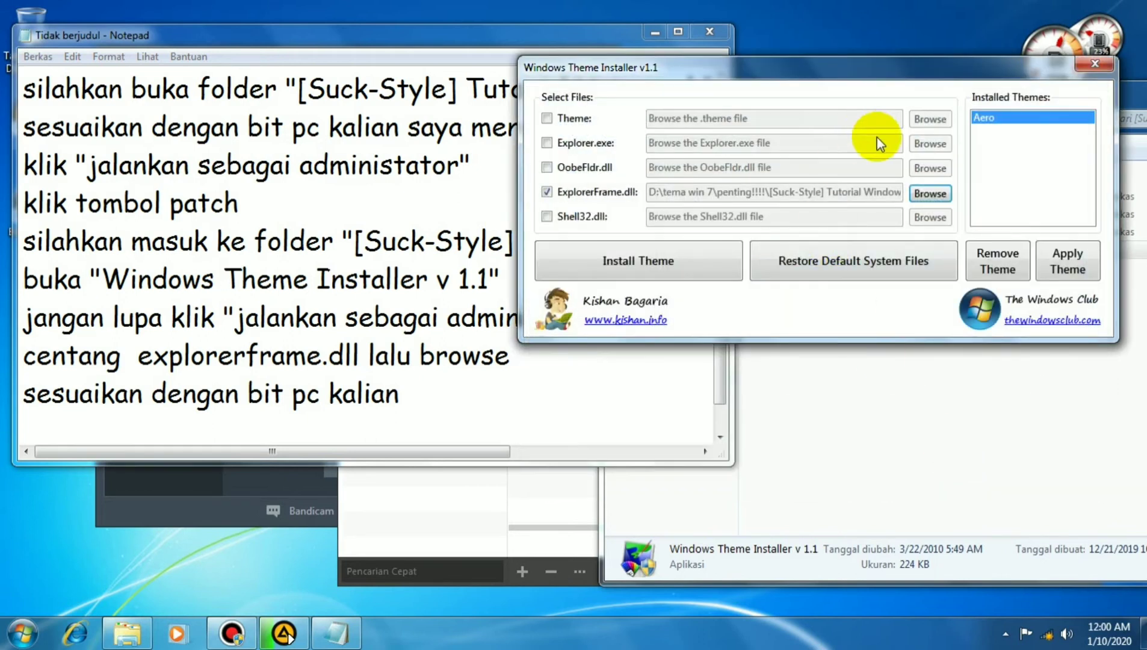
Step: Point out the Shell32.dll folder behind the installer window, shifting the installer aside and back over the folder window
drag(830, 68, 431, 30)
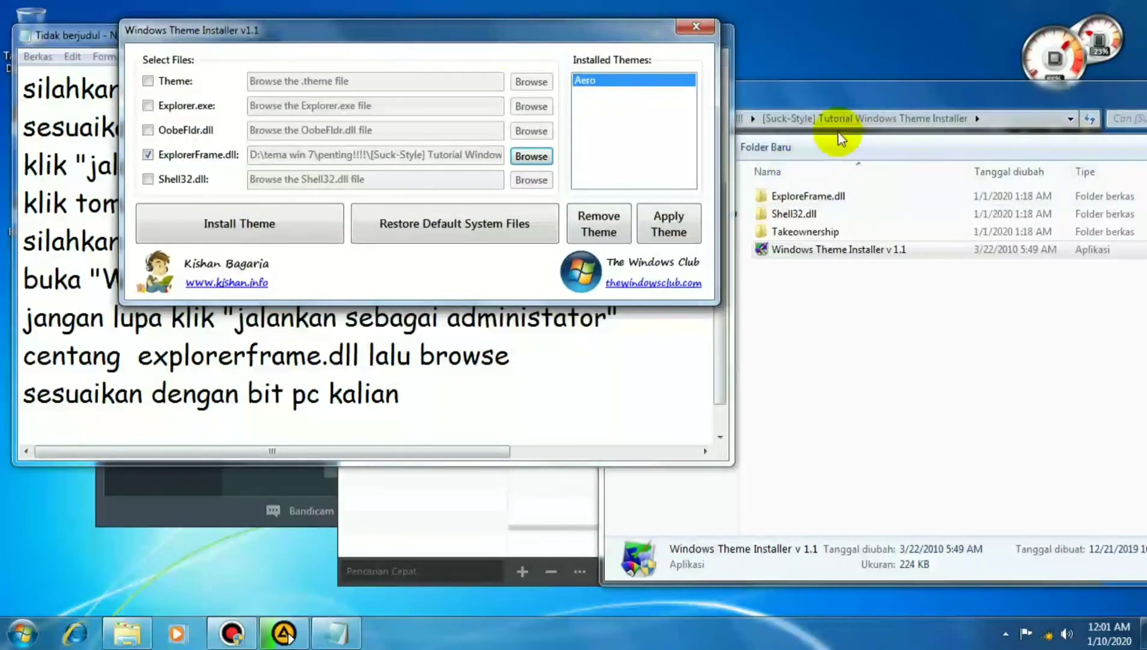
click(823, 214)
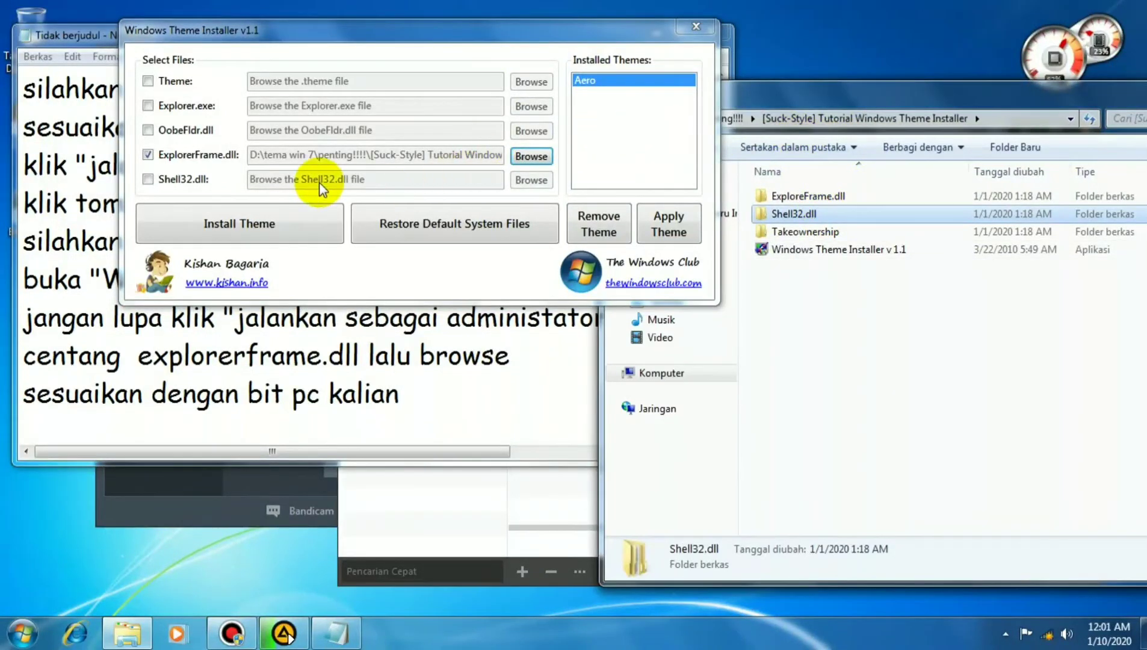
drag(292, 45, 629, 45)
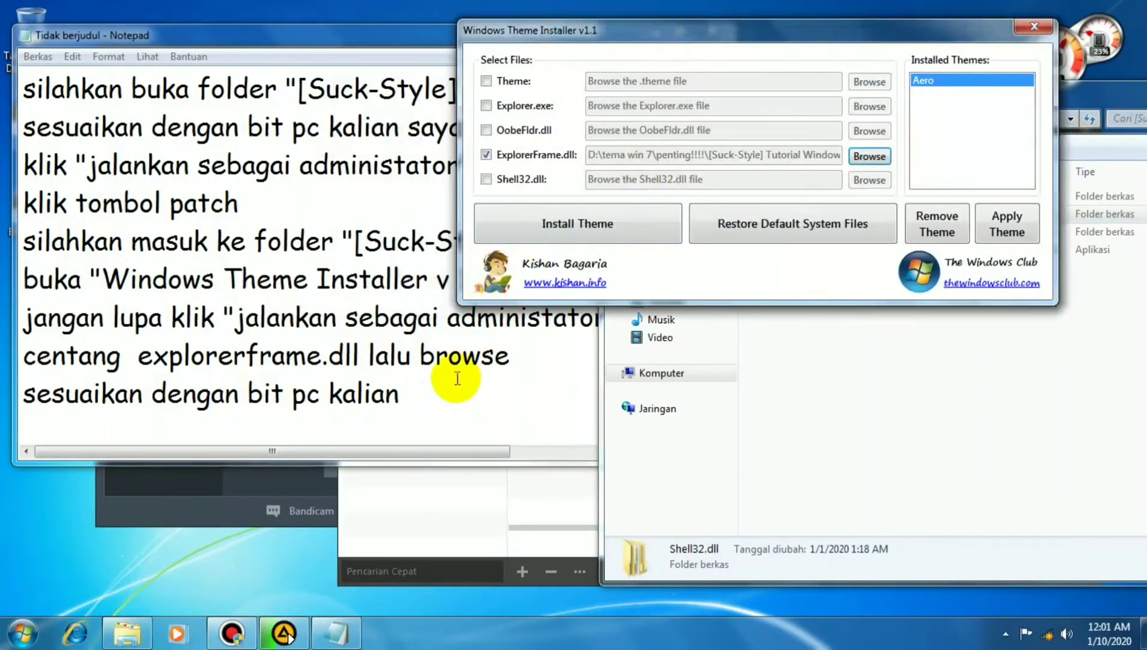
Step: Write the note's fourteenth line as centang shell32.dll lalu browse
click(418, 397)
key(Return)
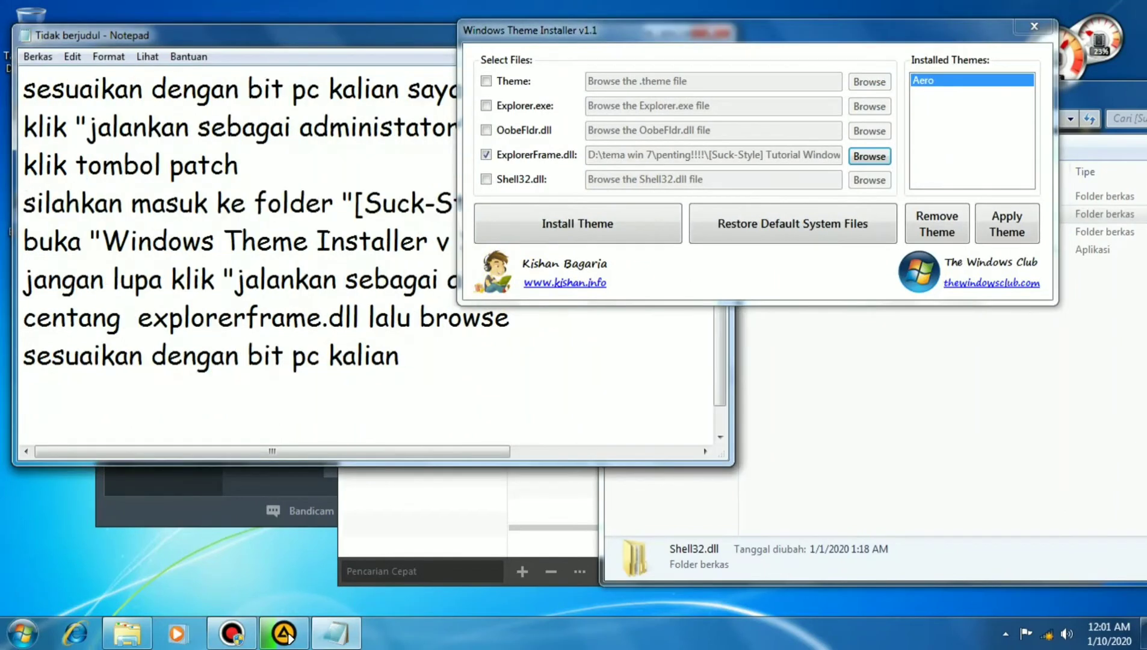
text(centan)
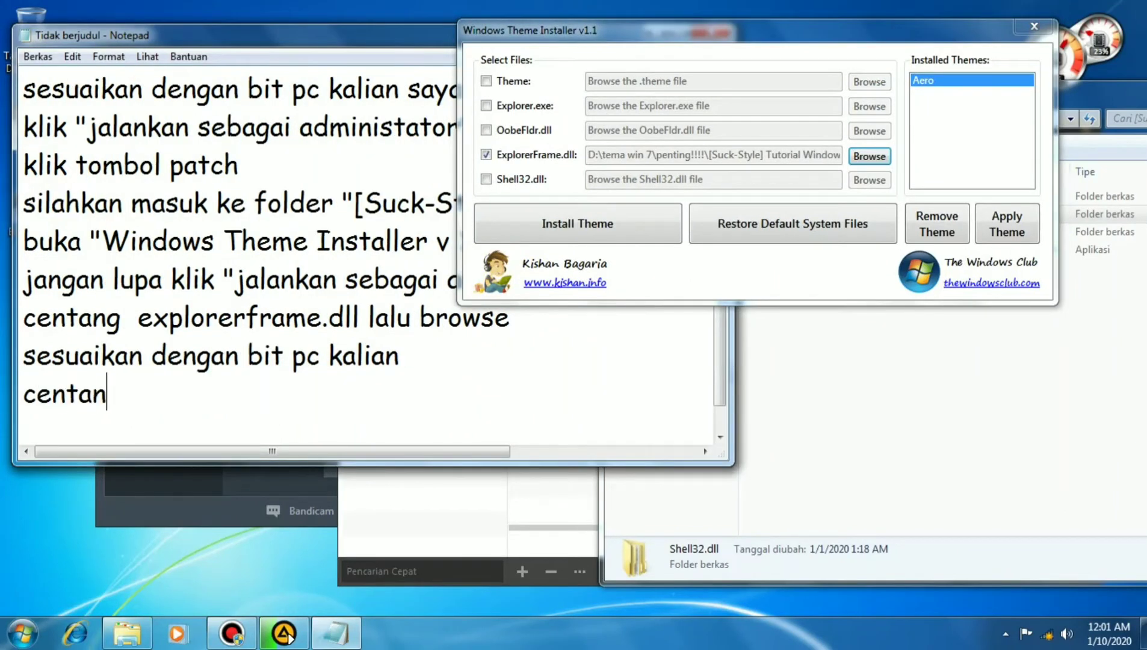
text(g sheel)
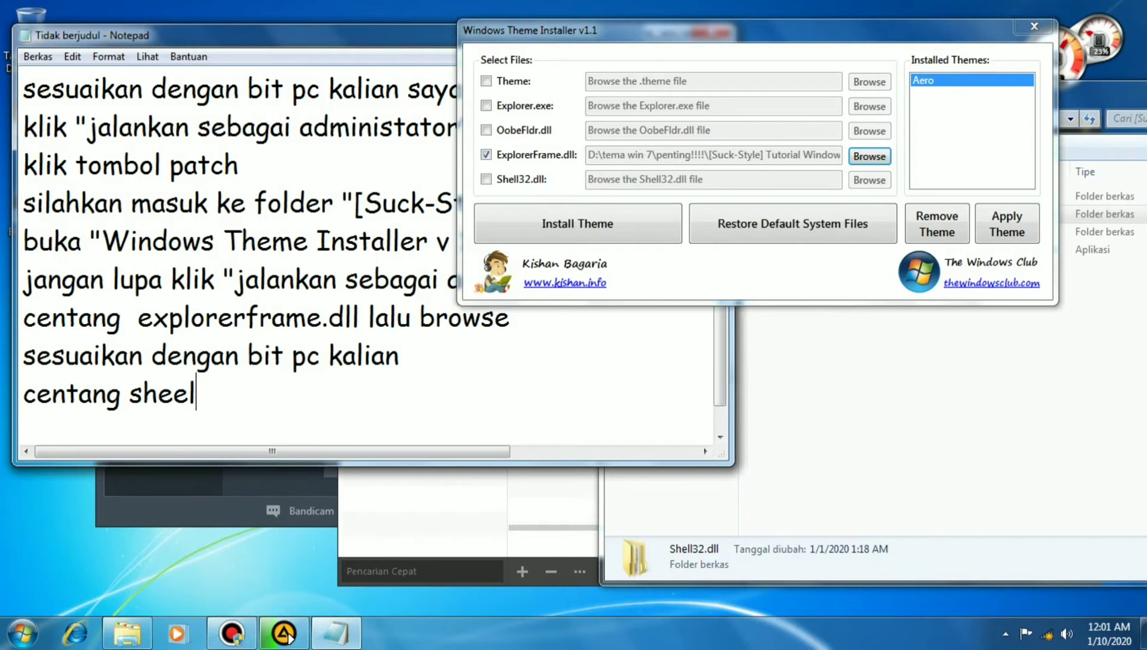
key(BackSpace)
key(BackSpace)
text(ll32)
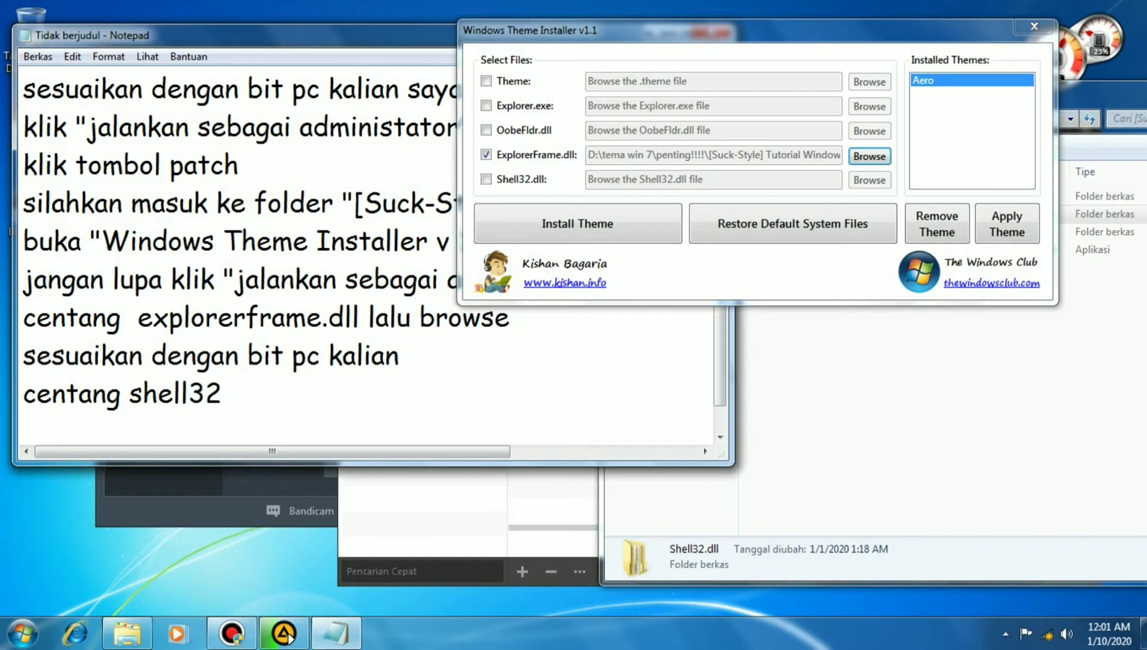
text(.dll)
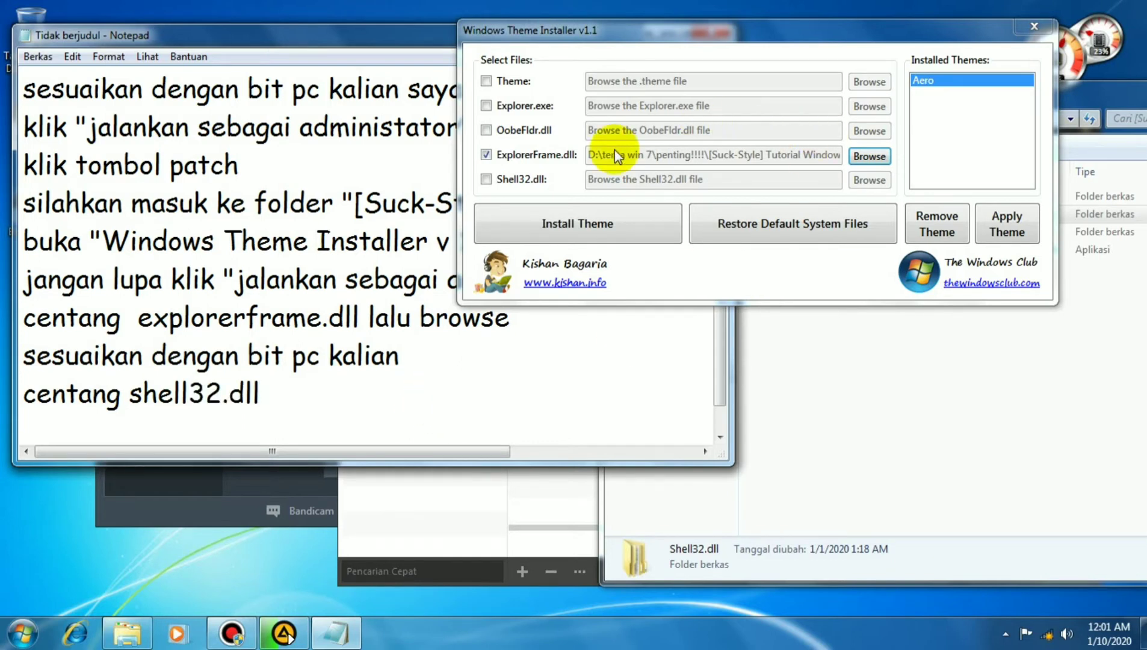
text( lalu browse)
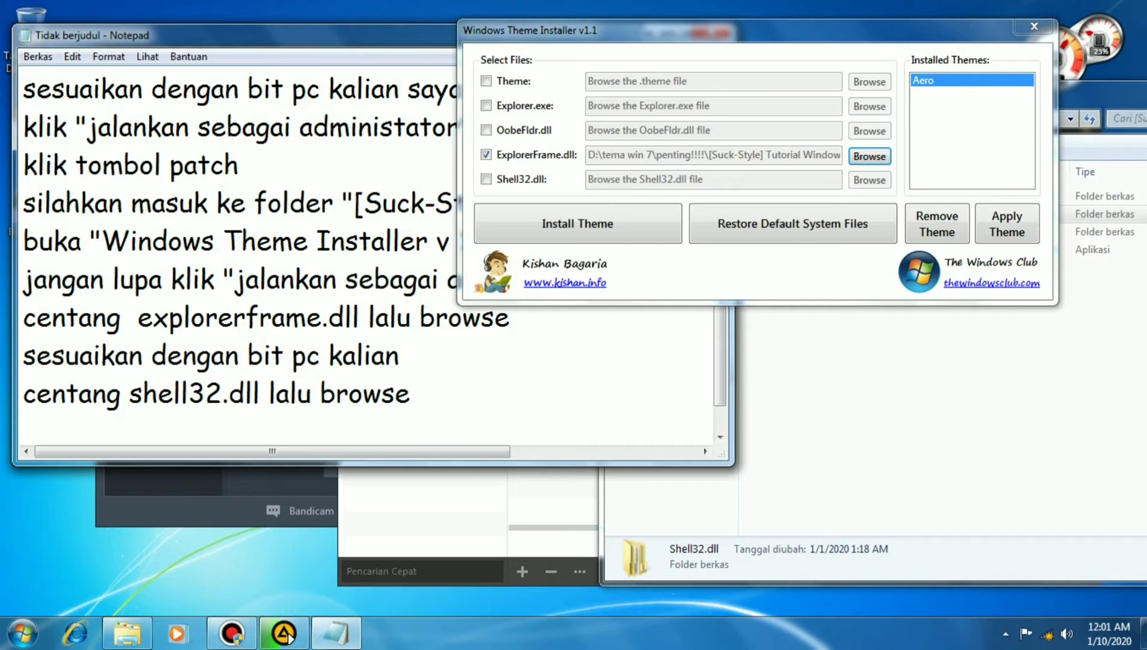
key(Return)
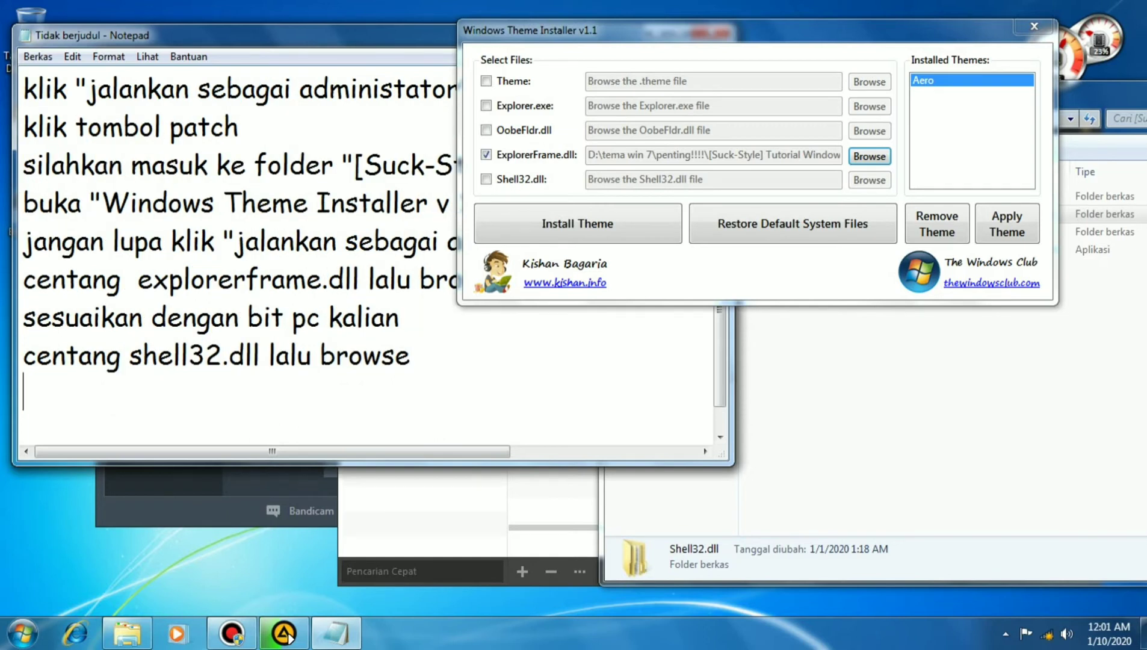
Step: Enable Shell32.dll in the installer, browse to the Shell32.dll folder's x64 subfolder and select shell32.dll
click(521, 179)
click(884, 179)
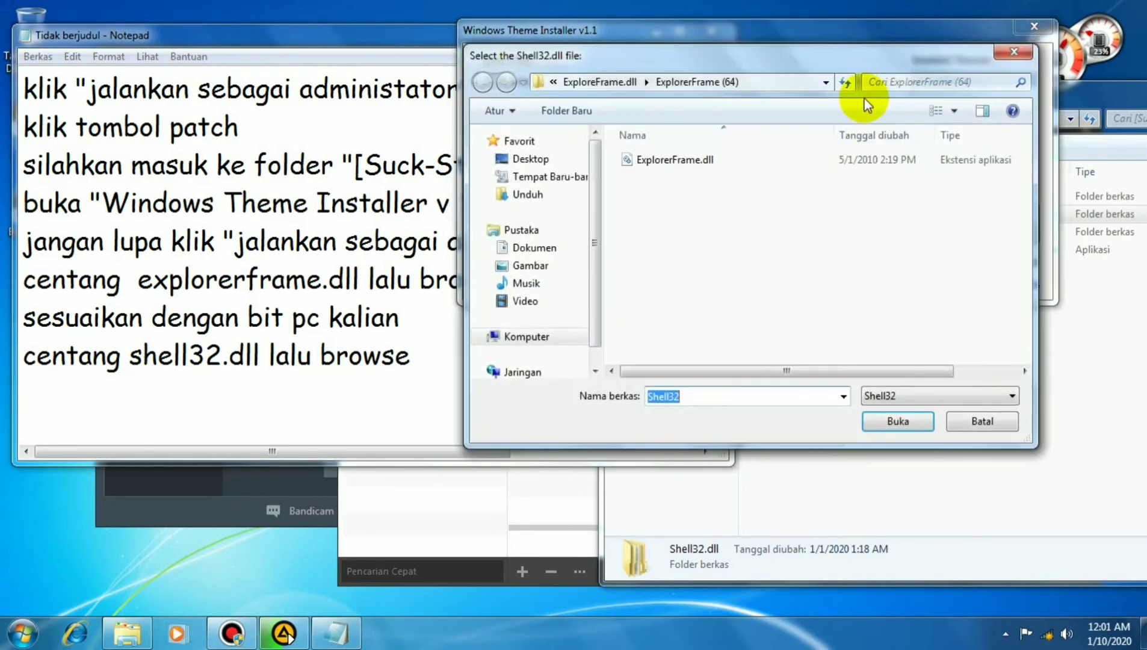
click(588, 80)
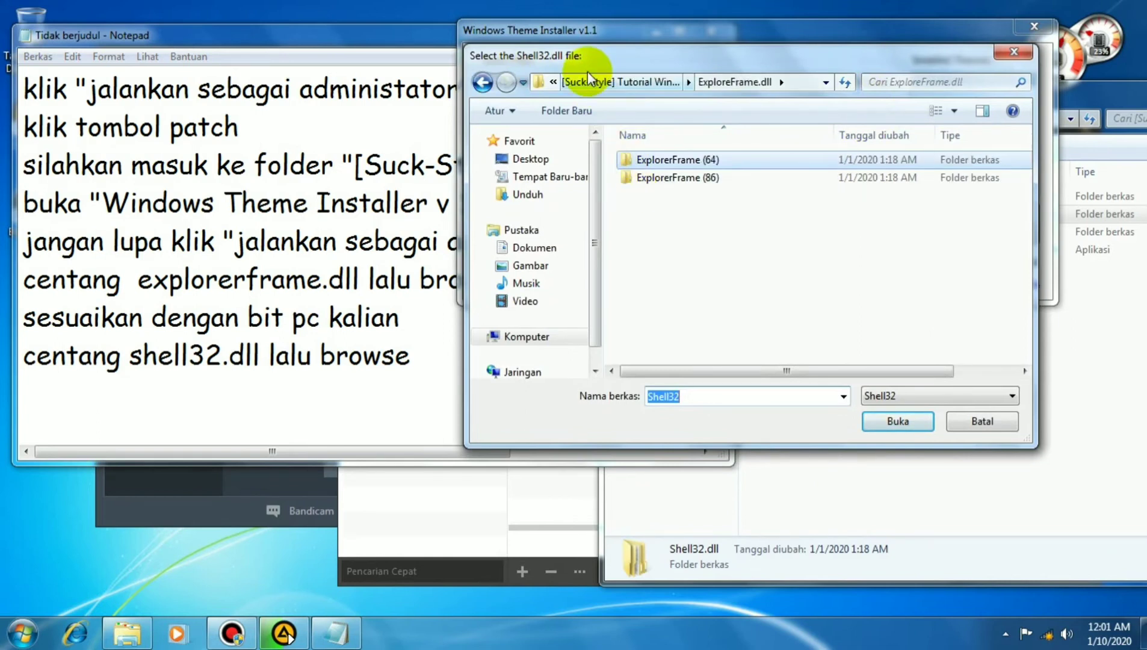
click(588, 80)
double_click(662, 177)
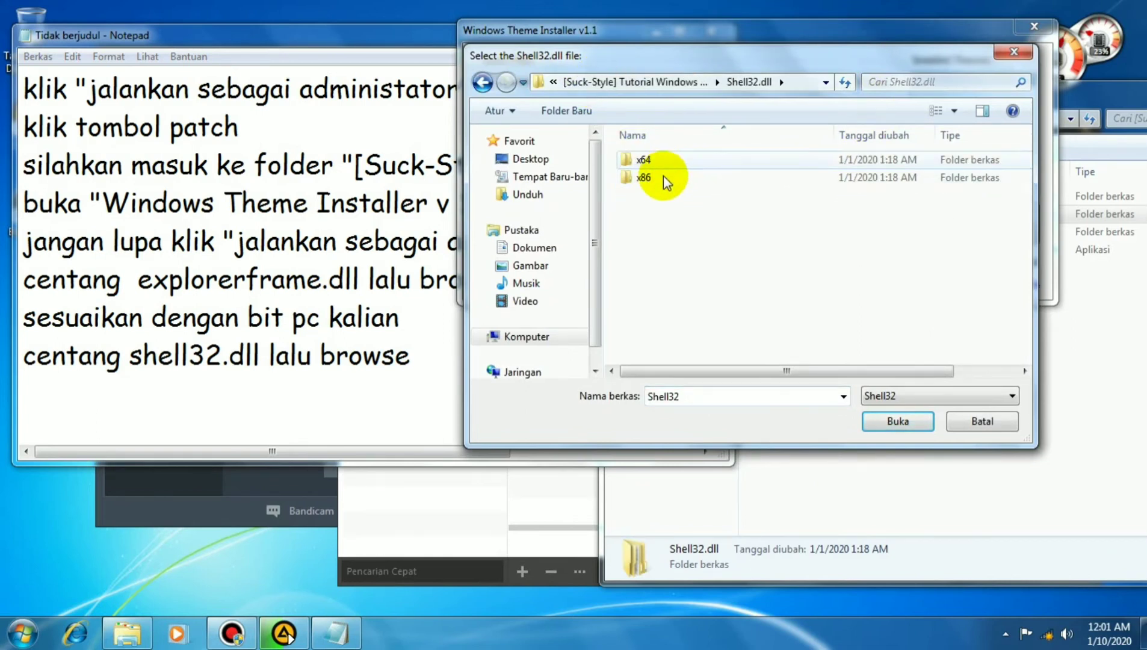
drag(656, 57, 704, 77)
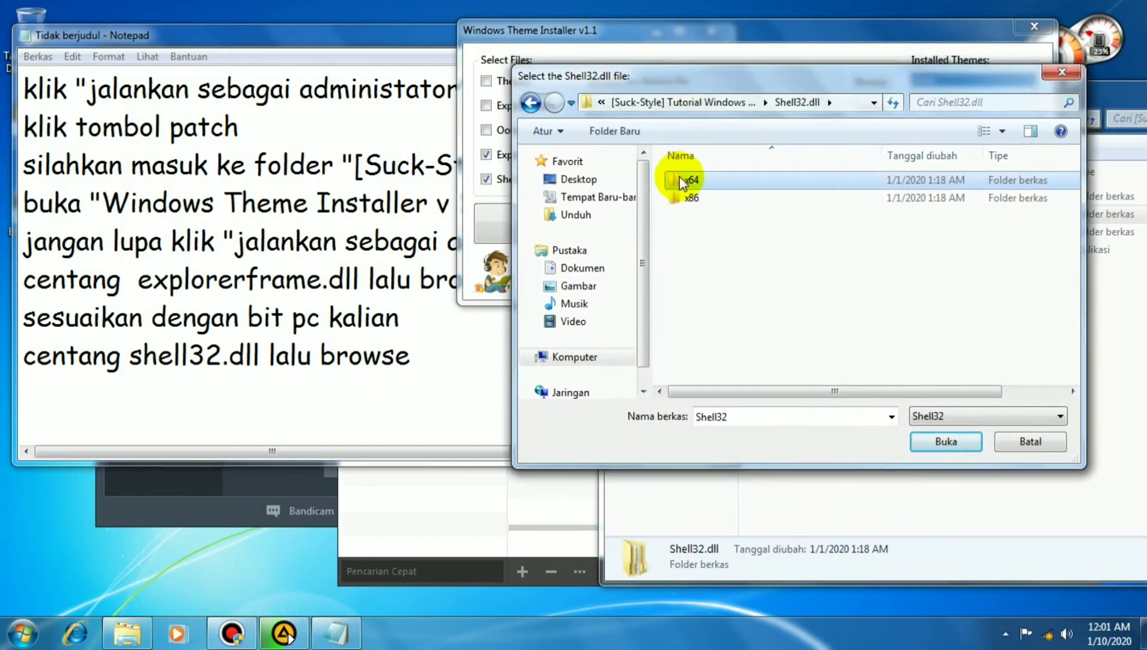
double_click(679, 176)
click(691, 178)
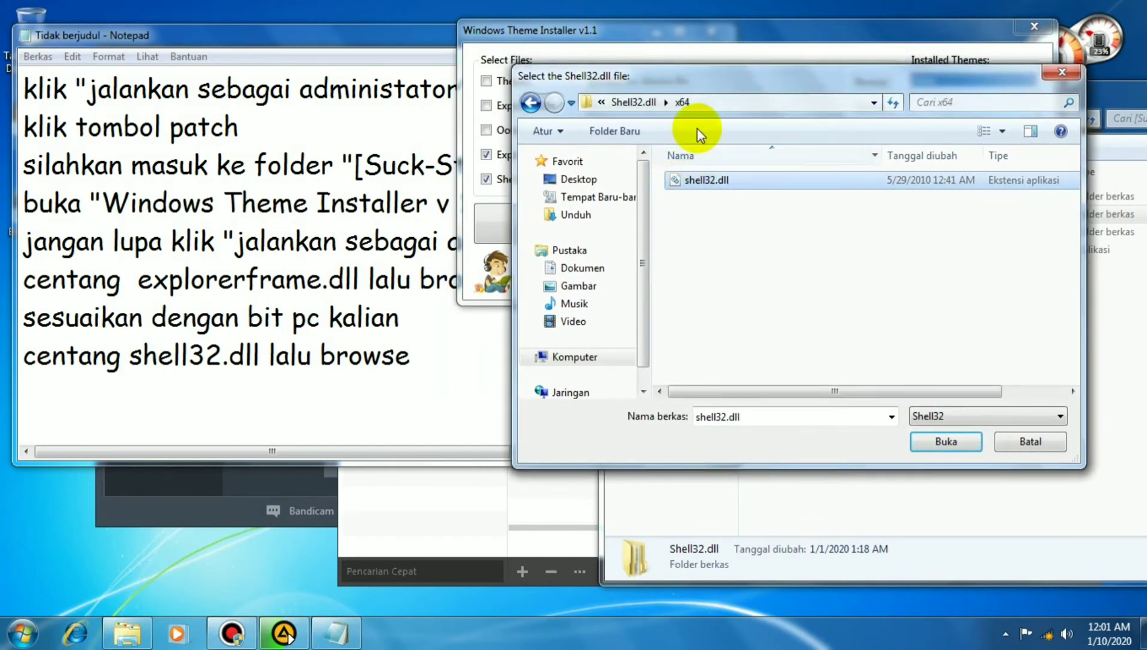
drag(708, 76, 704, 60)
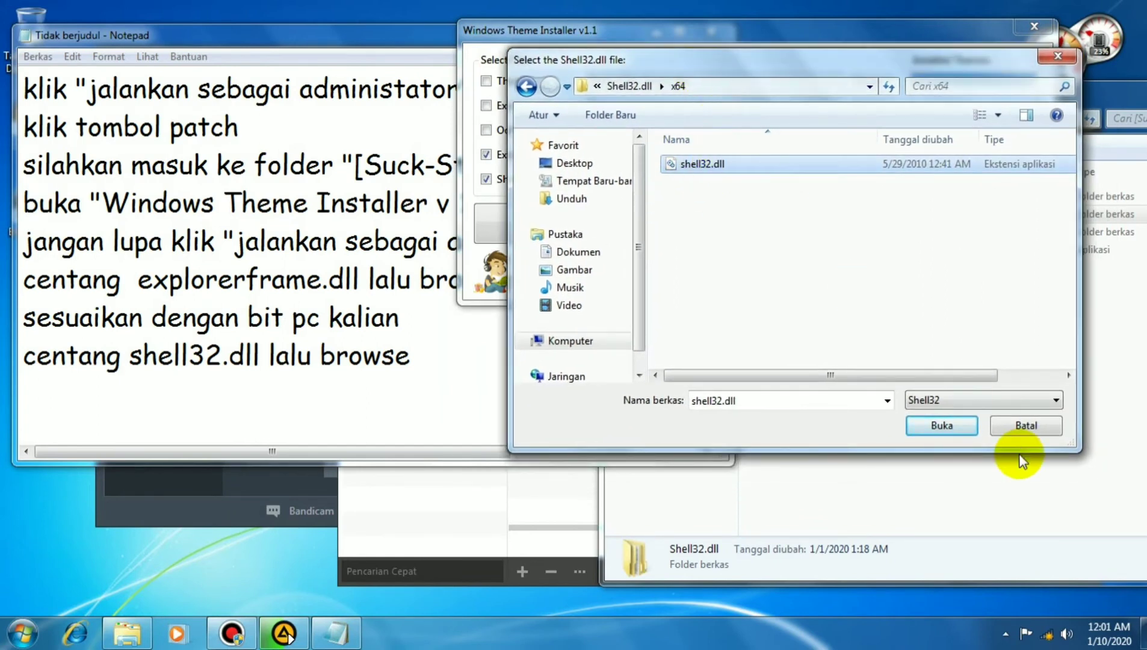
Step: Append klik buka to the note's fourteenth line and load the selected shell32.dll into the installer
click(470, 372)
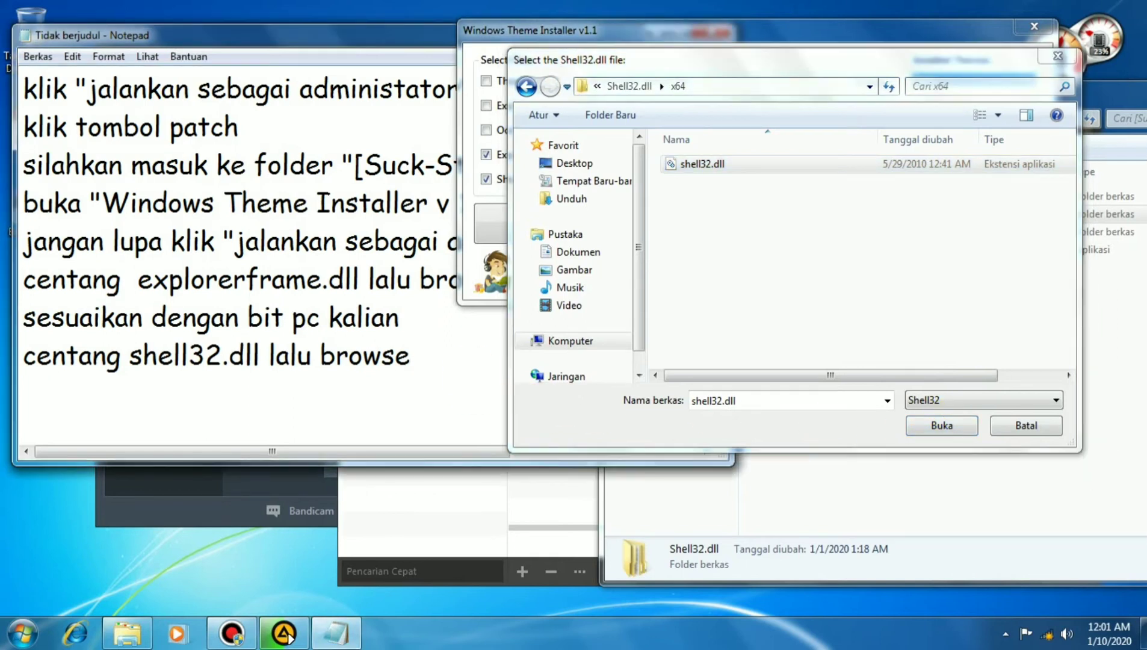
text(klik )
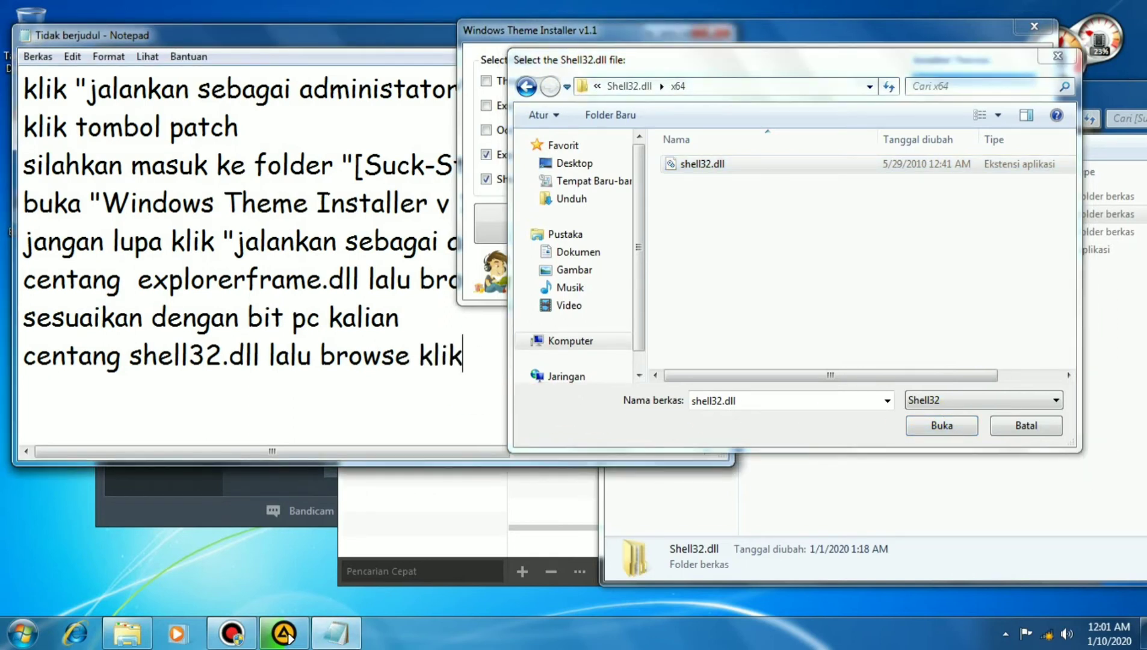
text(bu)
drag(852, 59, 875, 50)
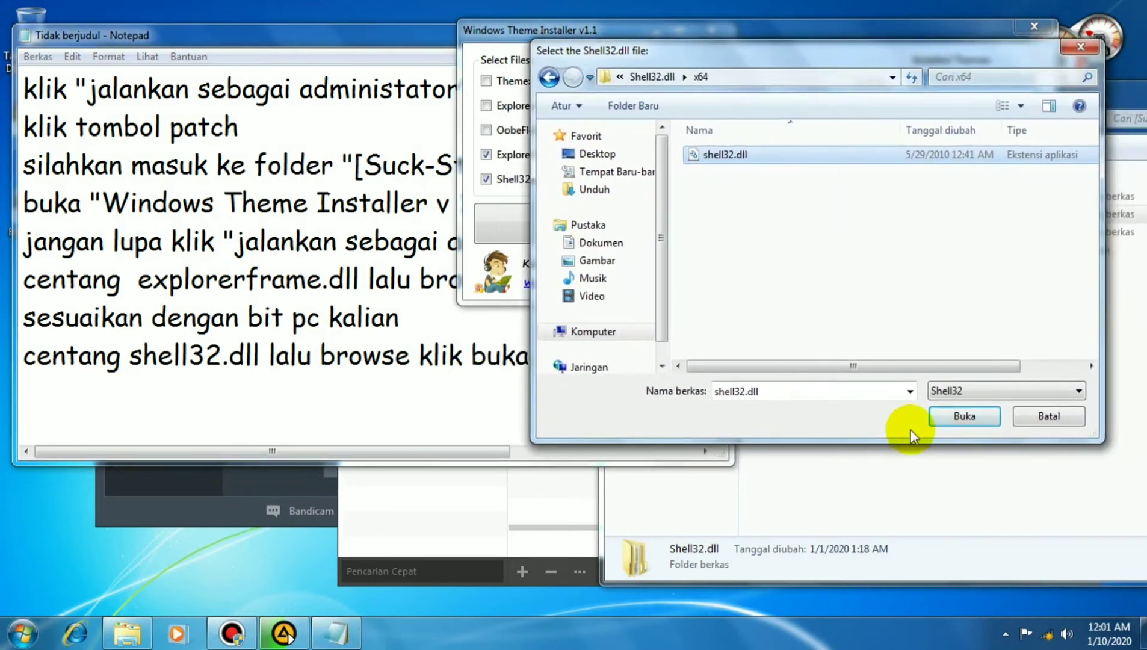
click(956, 415)
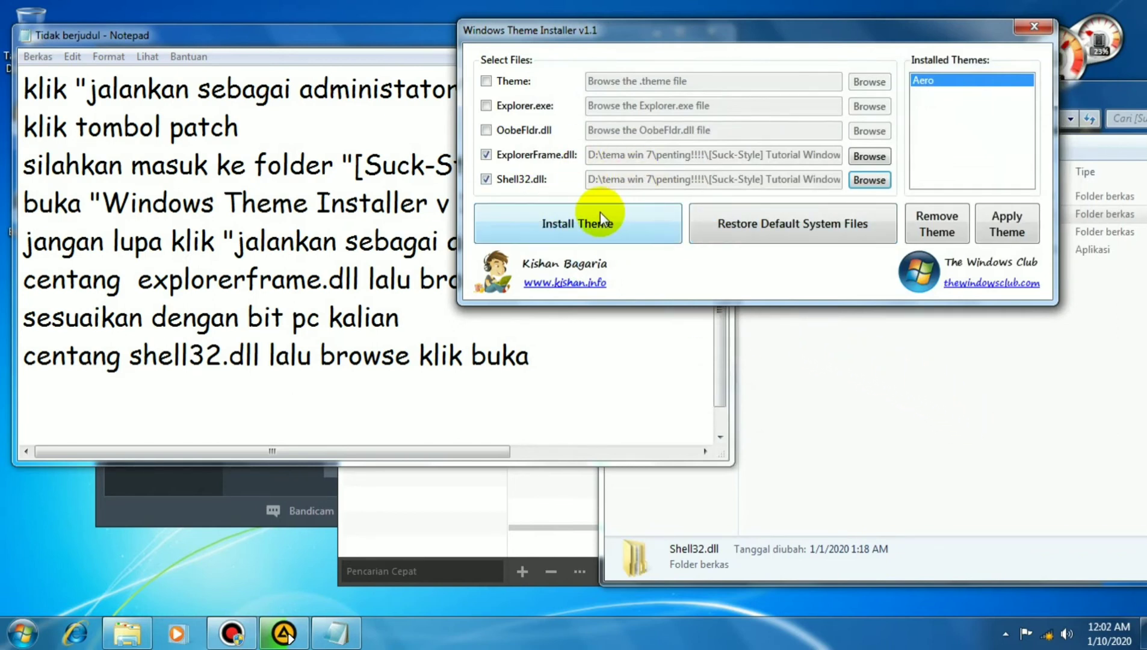
Step: Write klik instal theme as the note's fifteenth line and run the theme installation with both DLL files
click(568, 370)
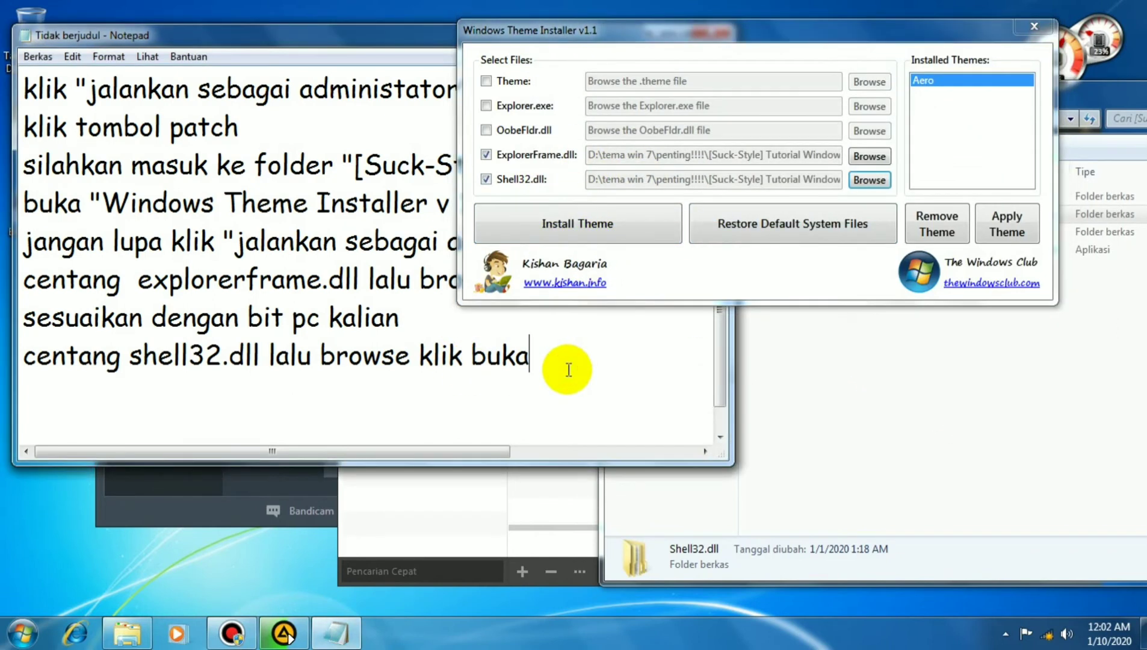
key(Return)
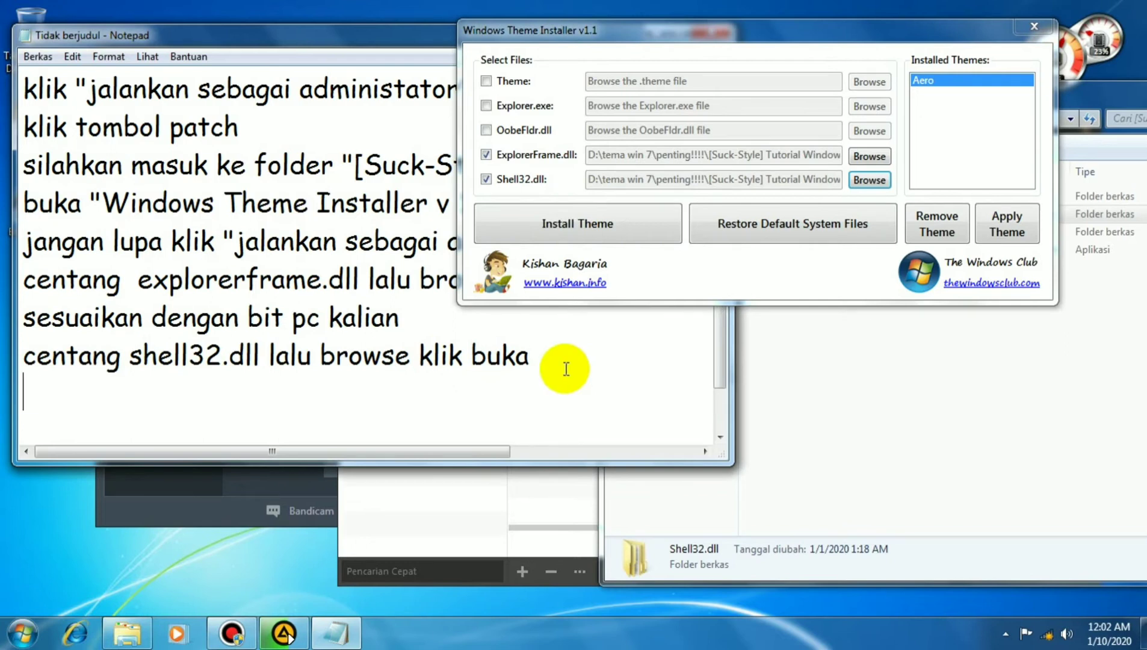
text(klik instal)
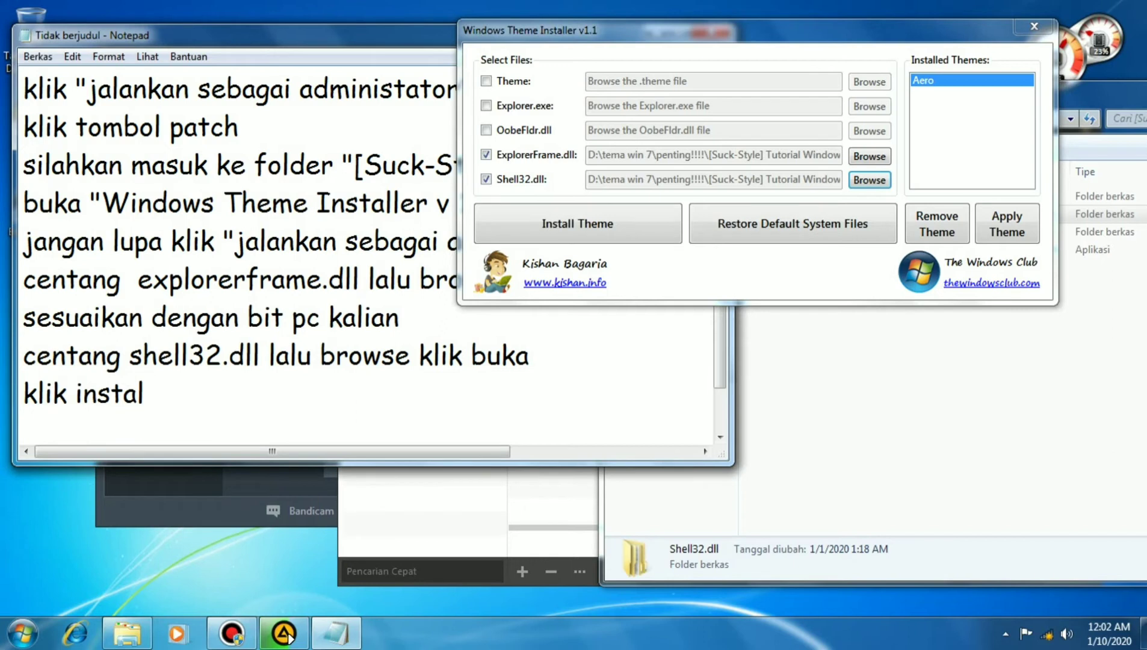
text( theme)
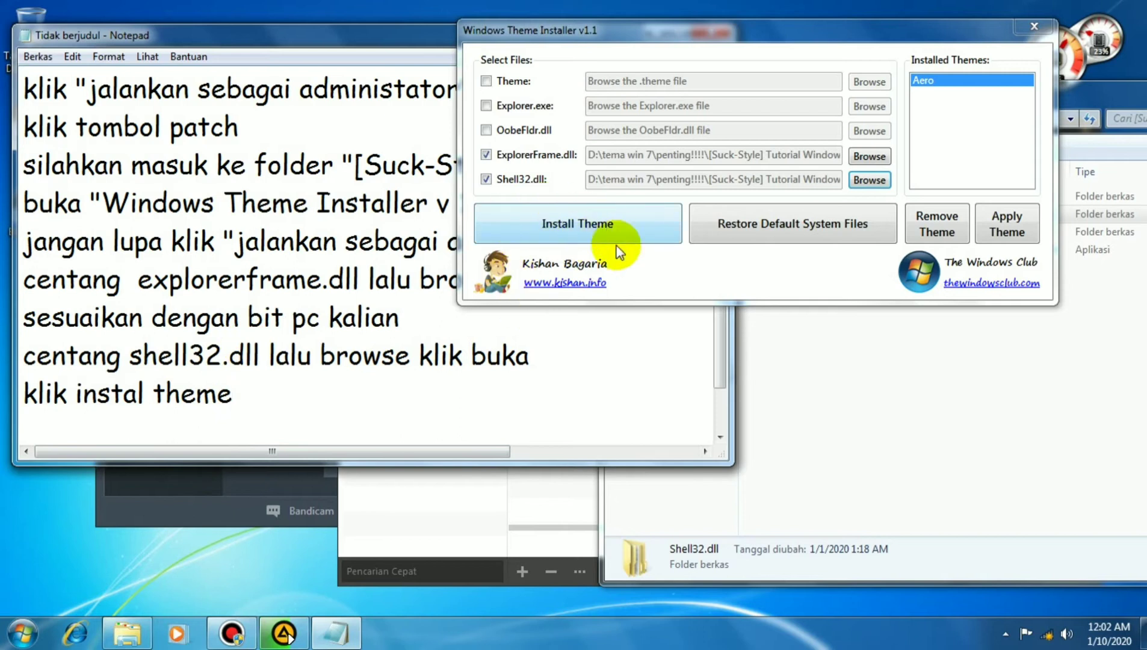
click(587, 225)
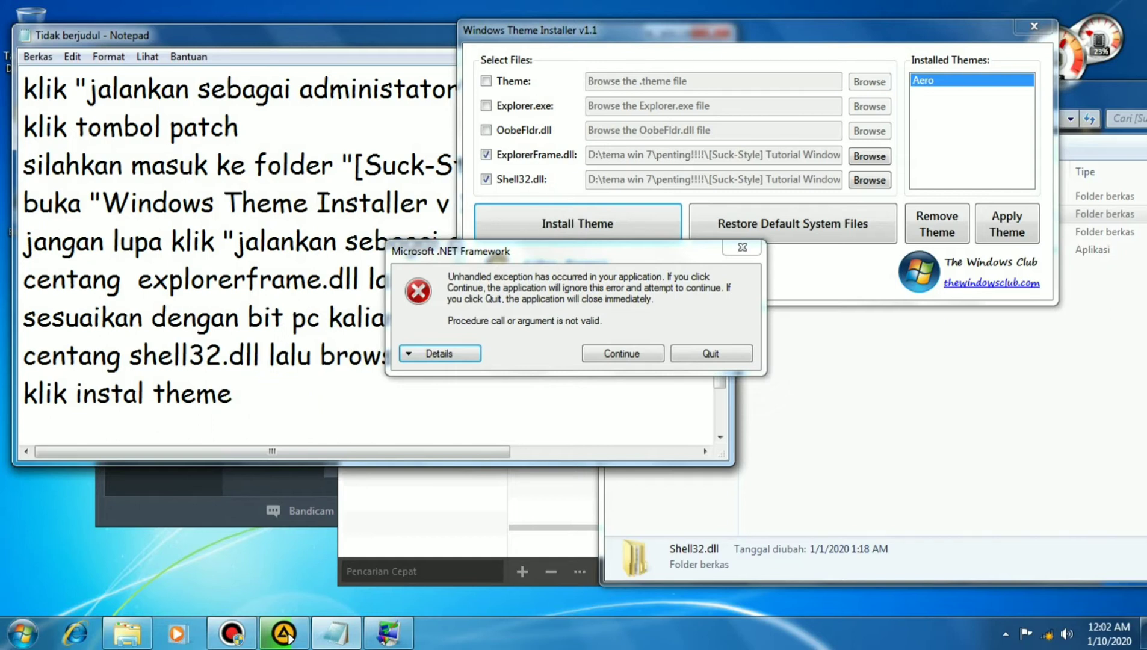
Step: Write the note's sixteenth line as apabila ada peringatan abaikan saja klik continue and start a new line
key(Return)
text(apabila ada pe)
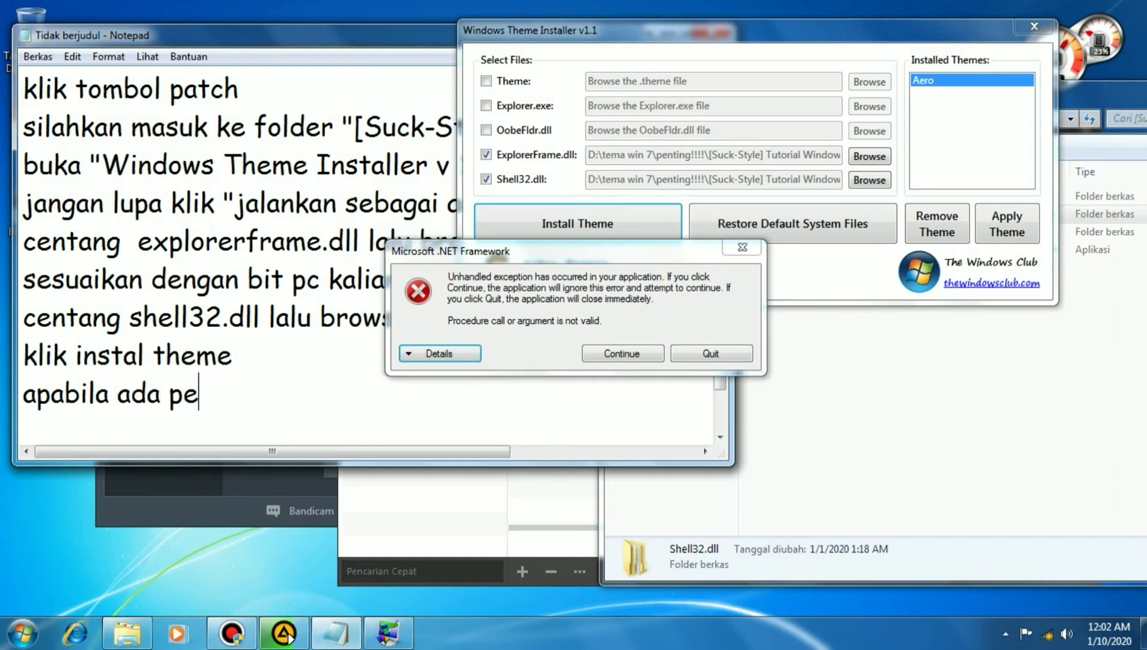
text(ringatan)
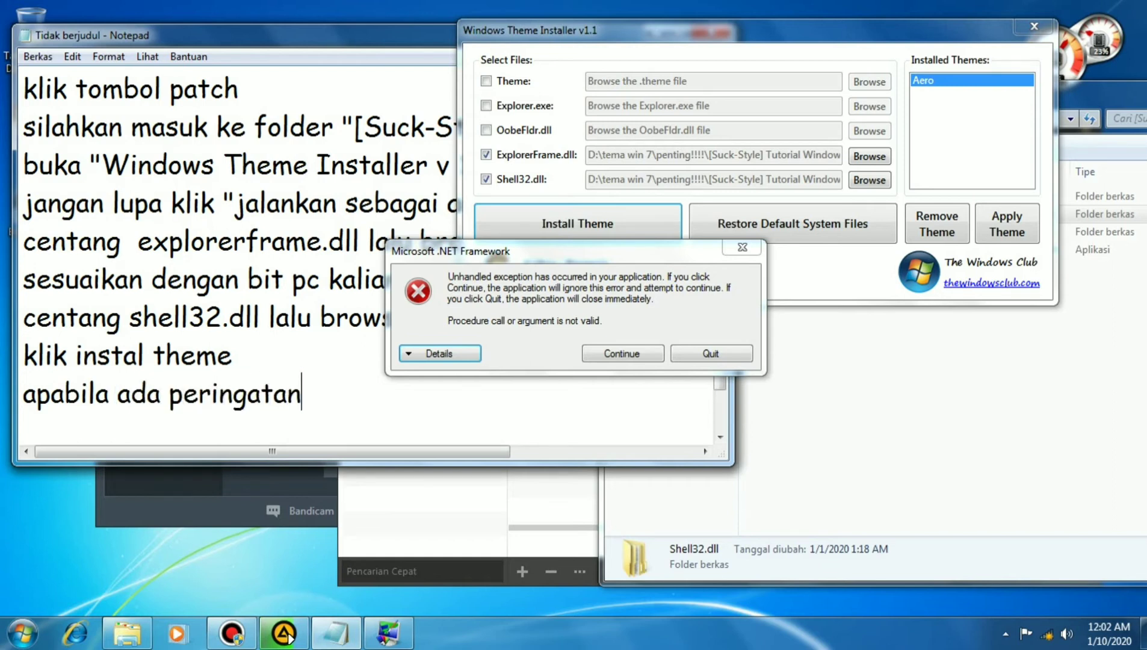
text( aba)
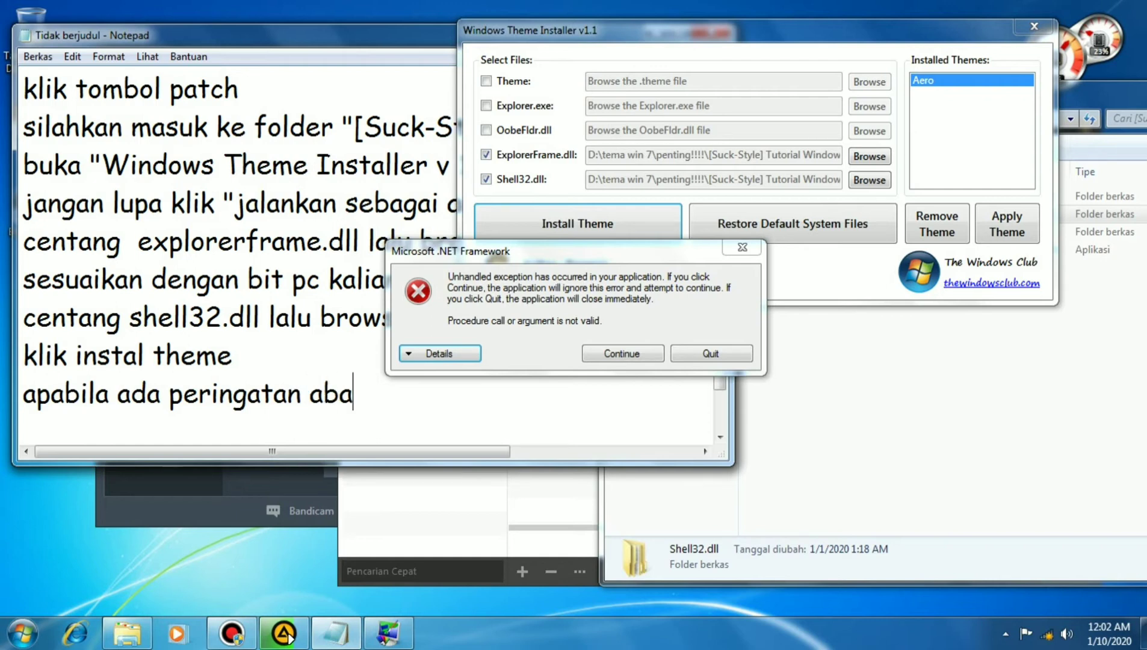
text(ikan saja)
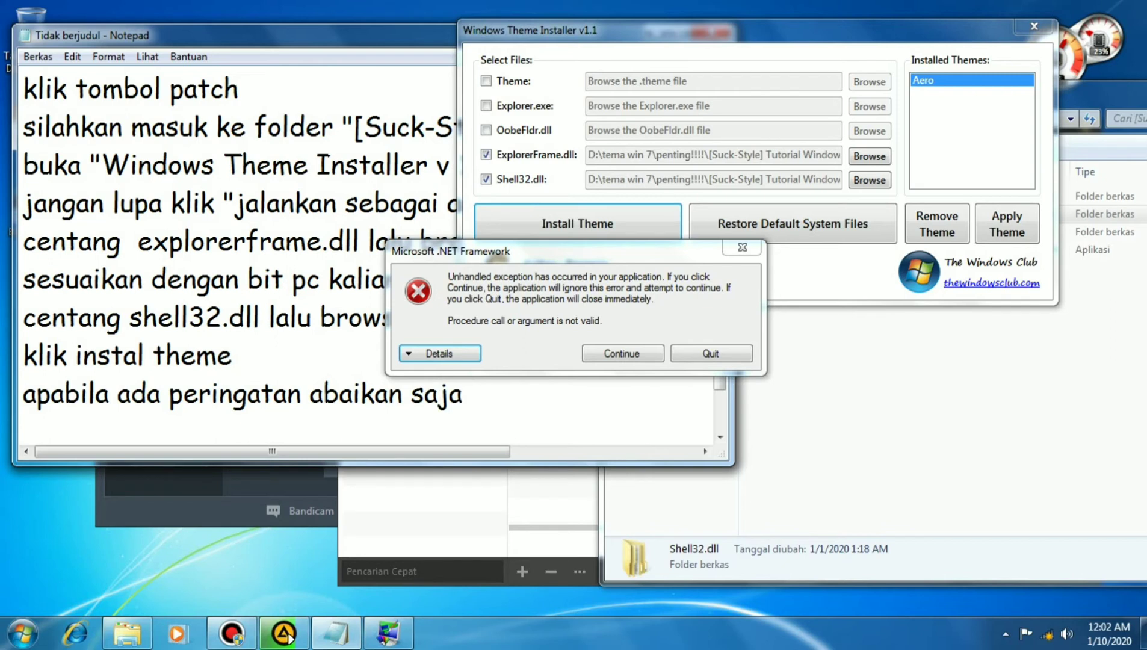
text( klik)
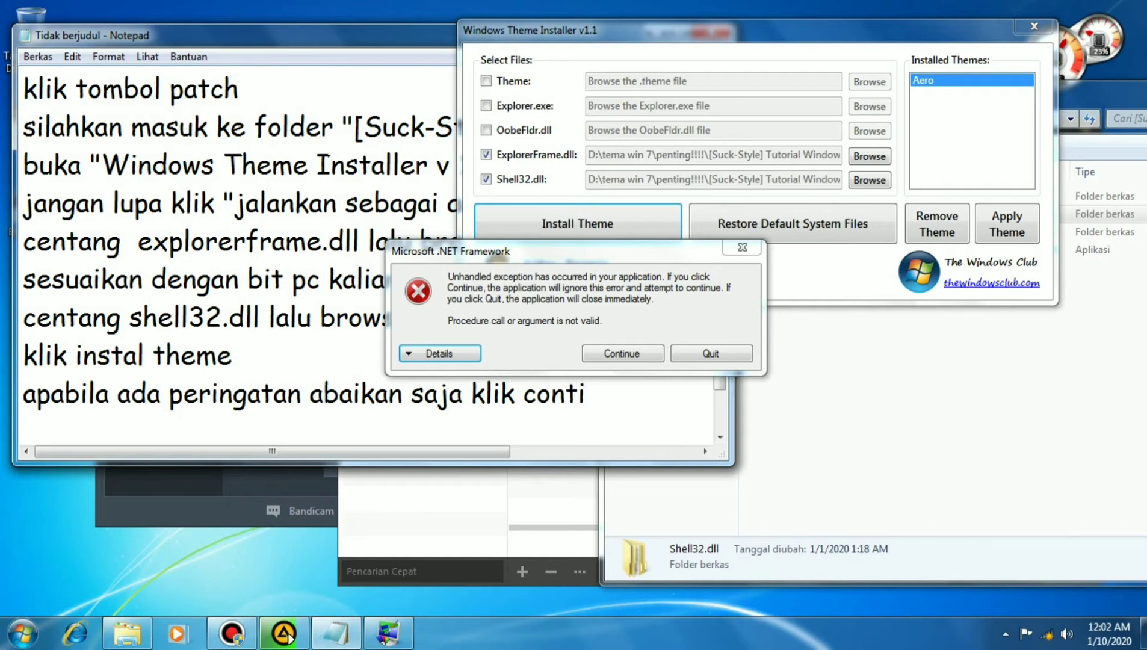
text(continue)
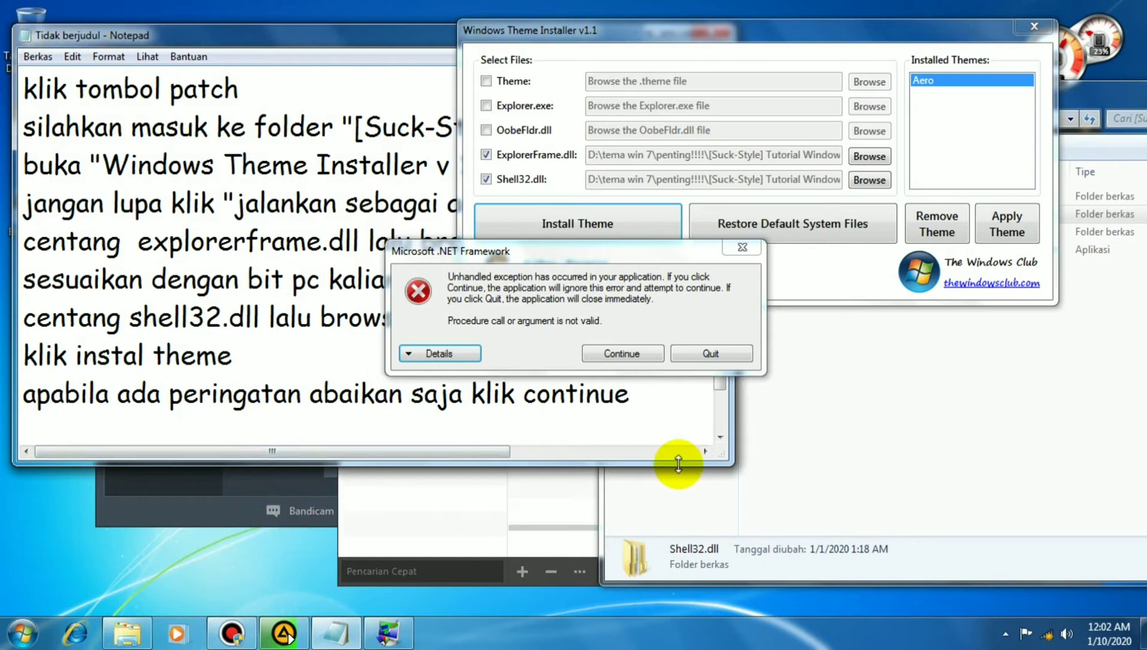
key(Return)
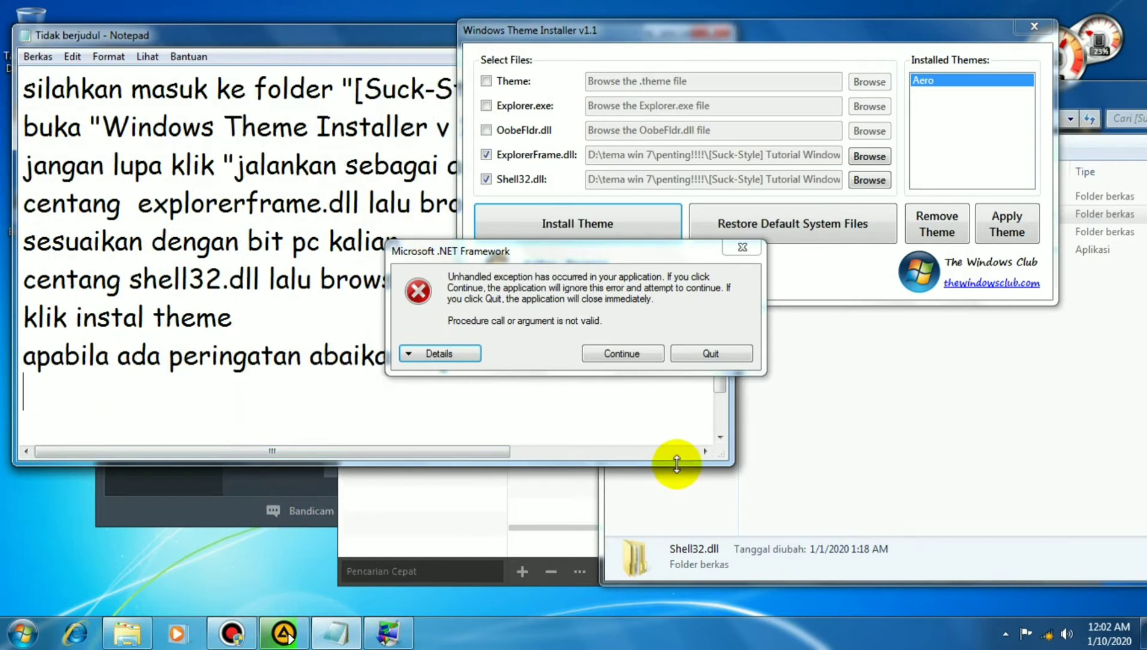
Step: Continue past the .NET Framework exception and rerun the theme installation with ExplorerFrame.dll and Shell32.dll
click(627, 355)
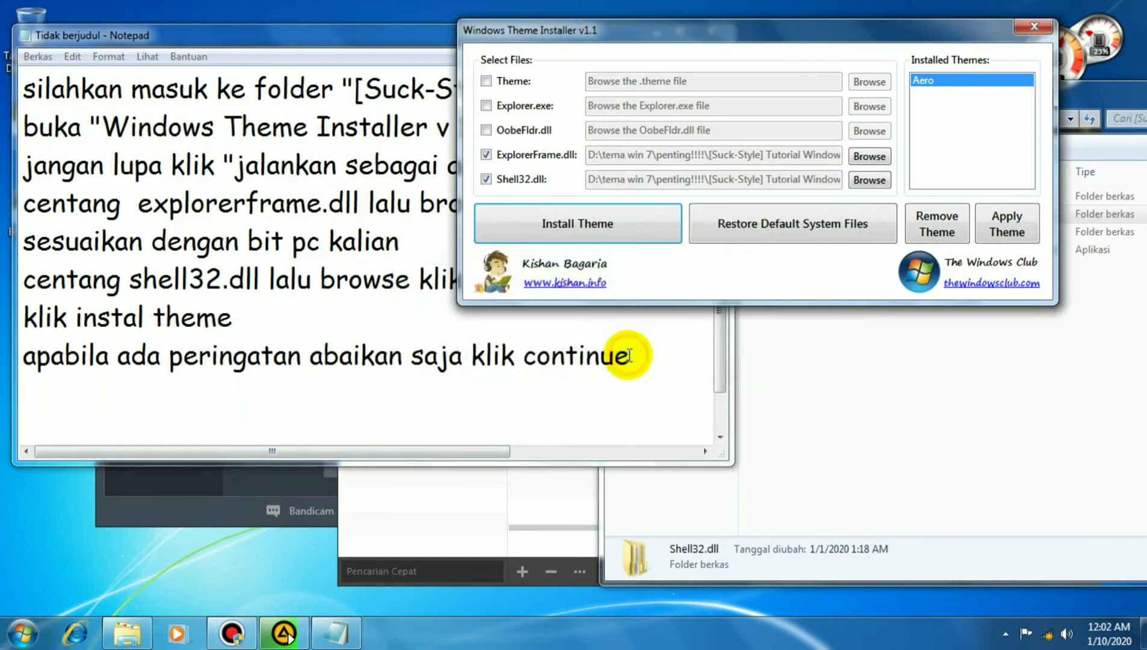
click(610, 225)
click(620, 354)
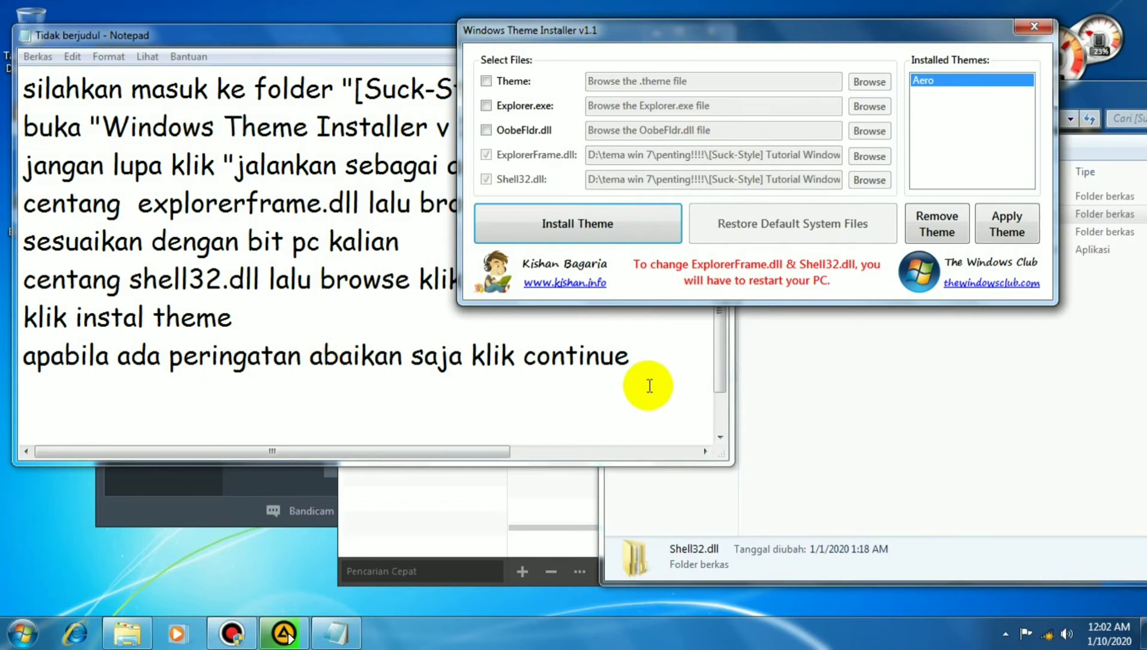
Step: Write tutup aplikasinya on a new line below the note's line about ignoring the warning
click(654, 359)
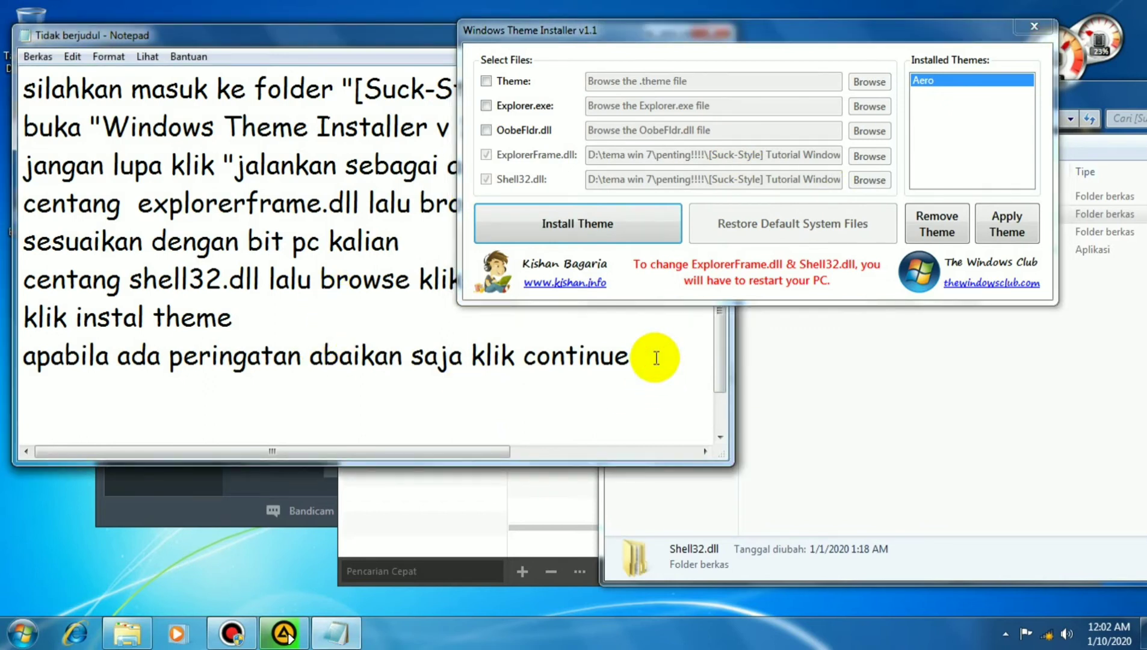
key(Return)
text(tu)
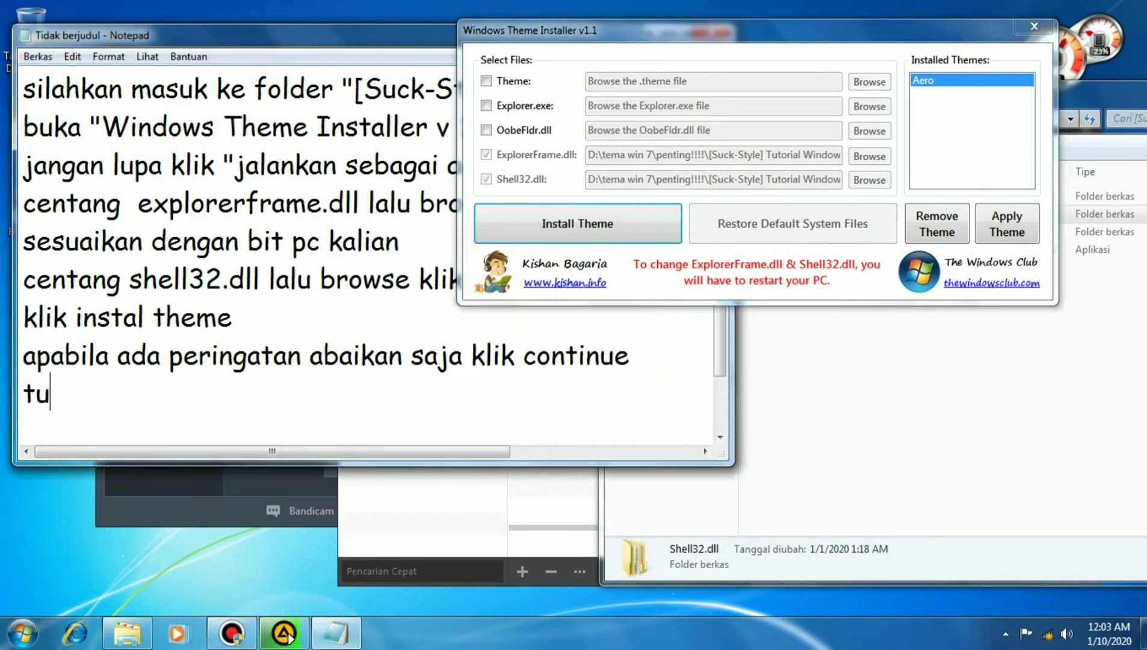
text(tup aplikasi)
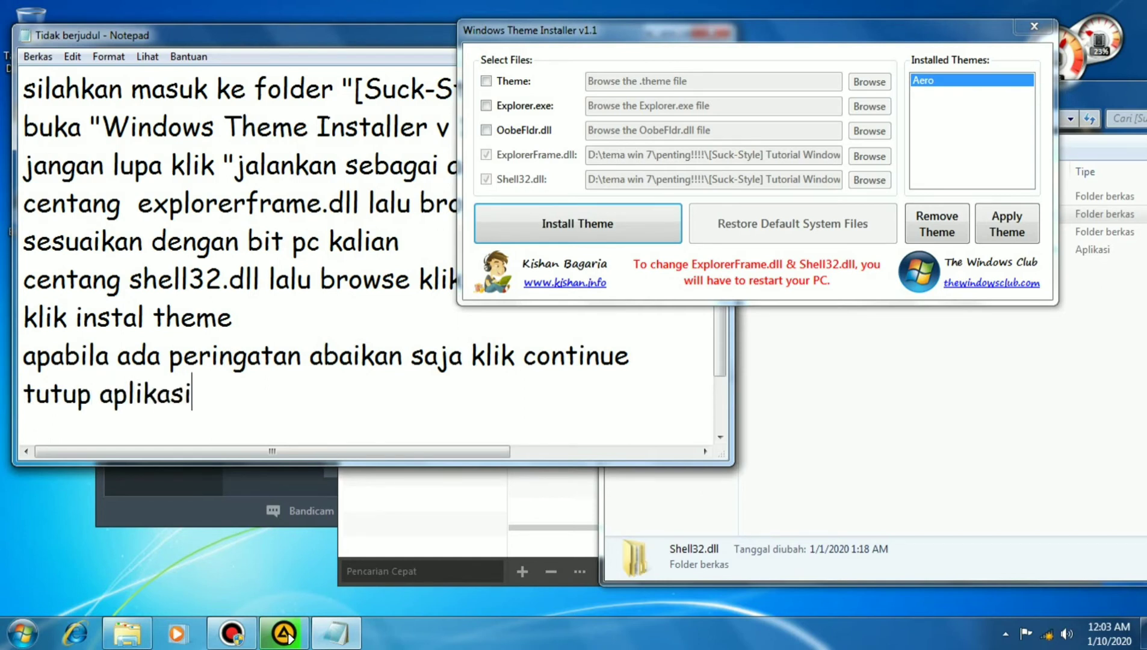
text(ya)
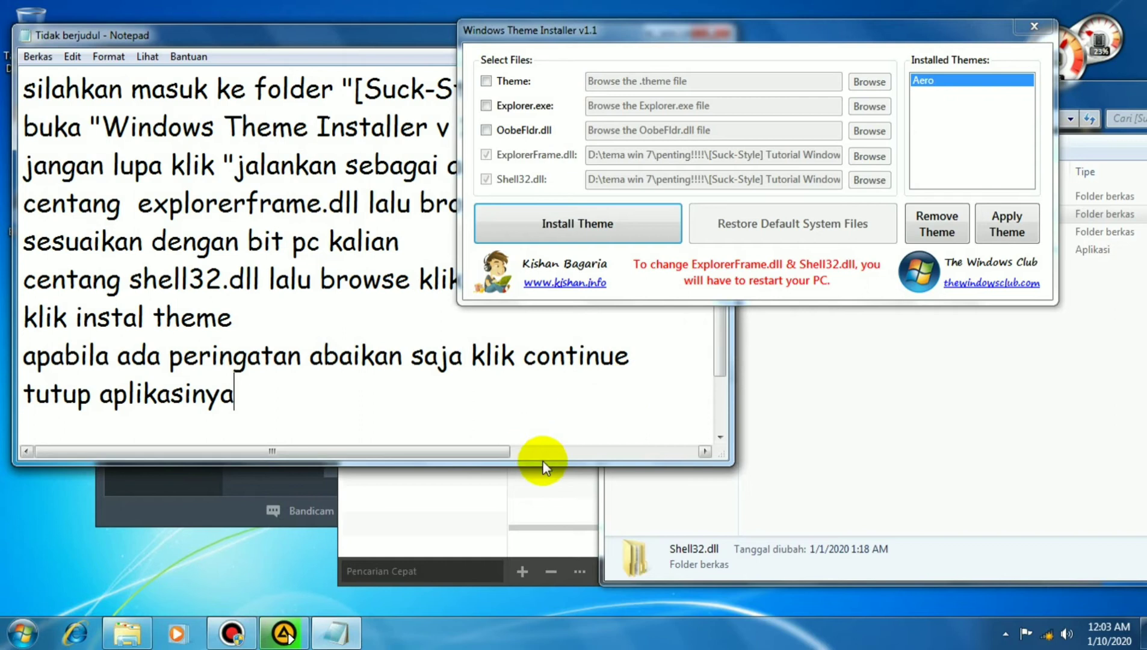
Step: Close Windows Theme Installer and move the Program Compatibility Assistant dialog aside
click(1034, 27)
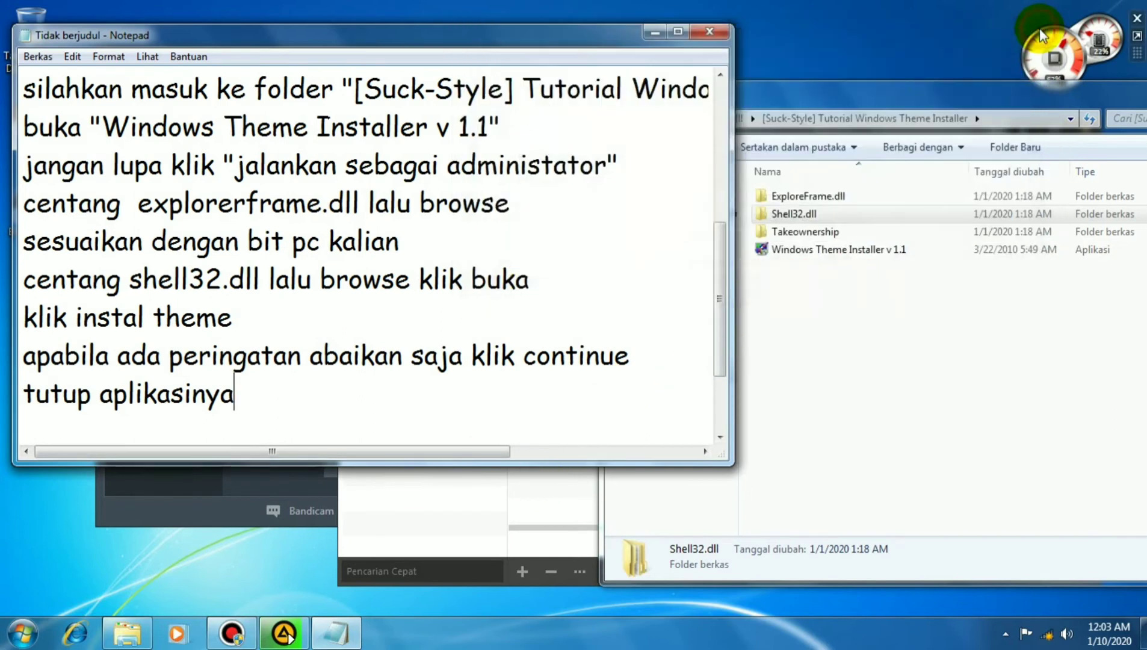
click(813, 102)
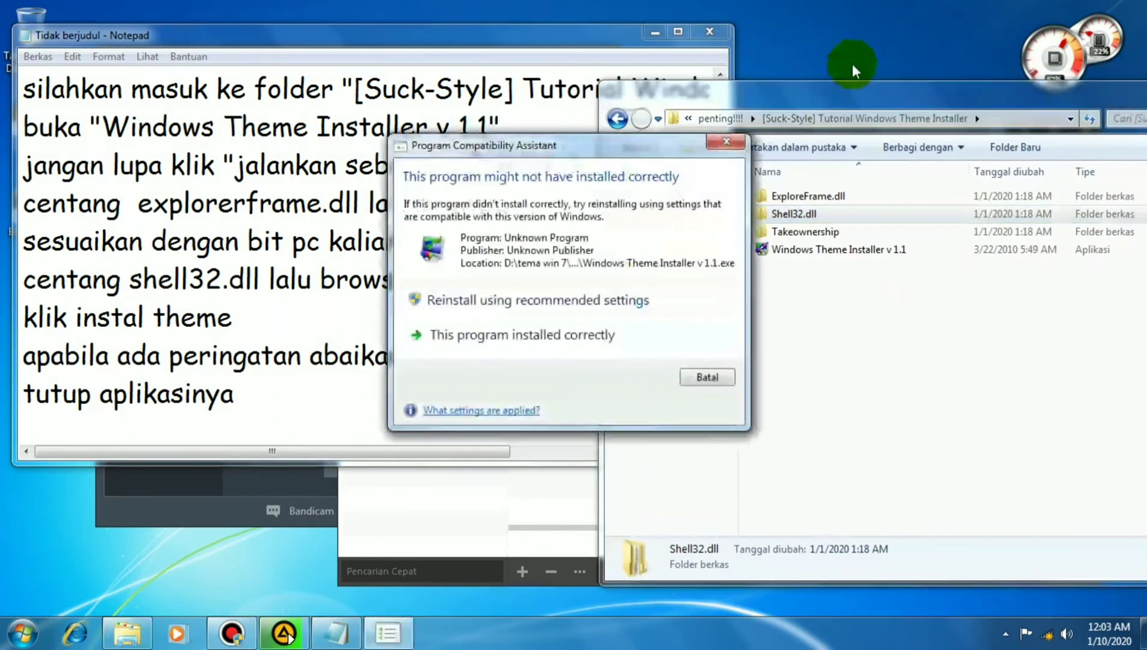
drag(586, 145, 683, 140)
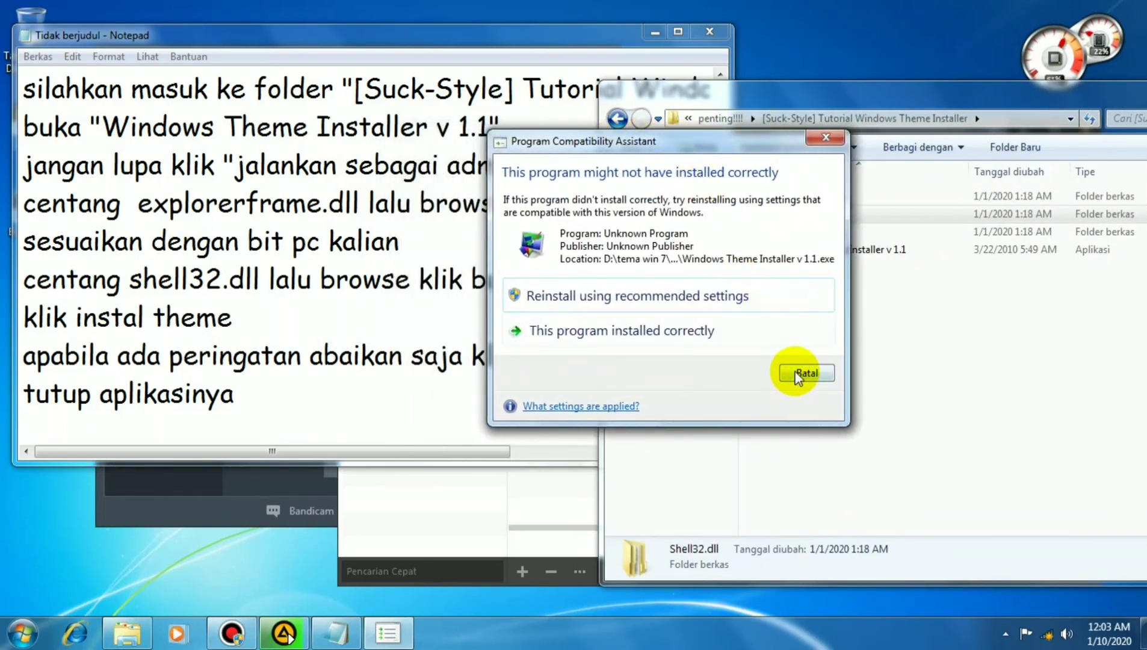
Step: Append klik batal / X to the note's tutup aplikasinya line, checking the compatibility dialog's closing options
click(272, 400)
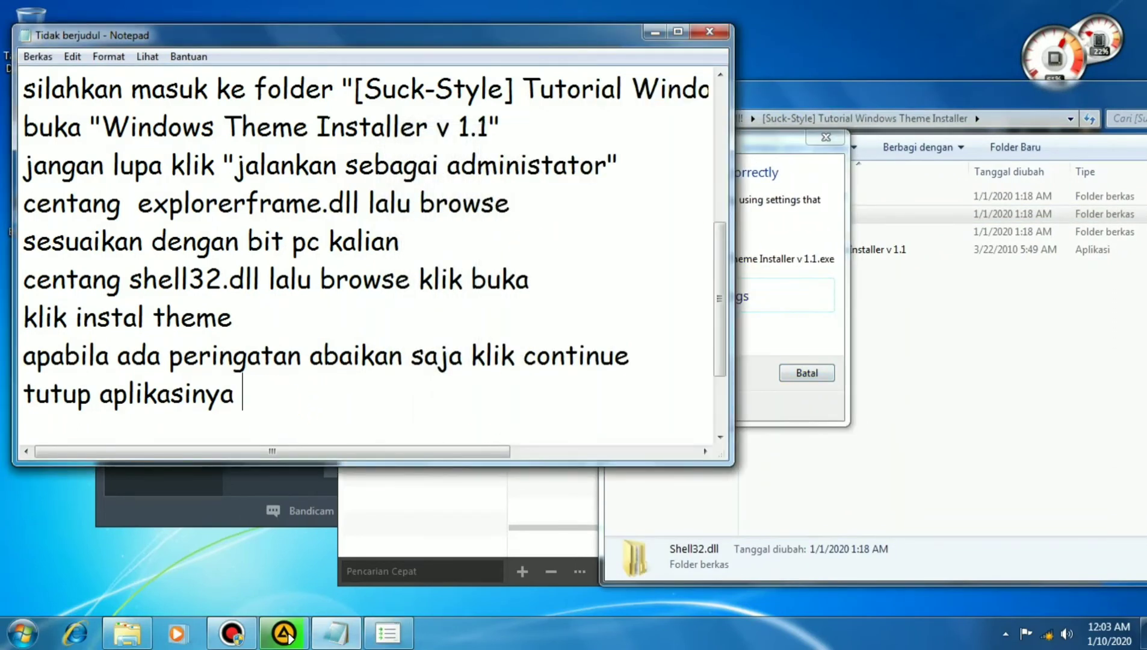
text(kli)
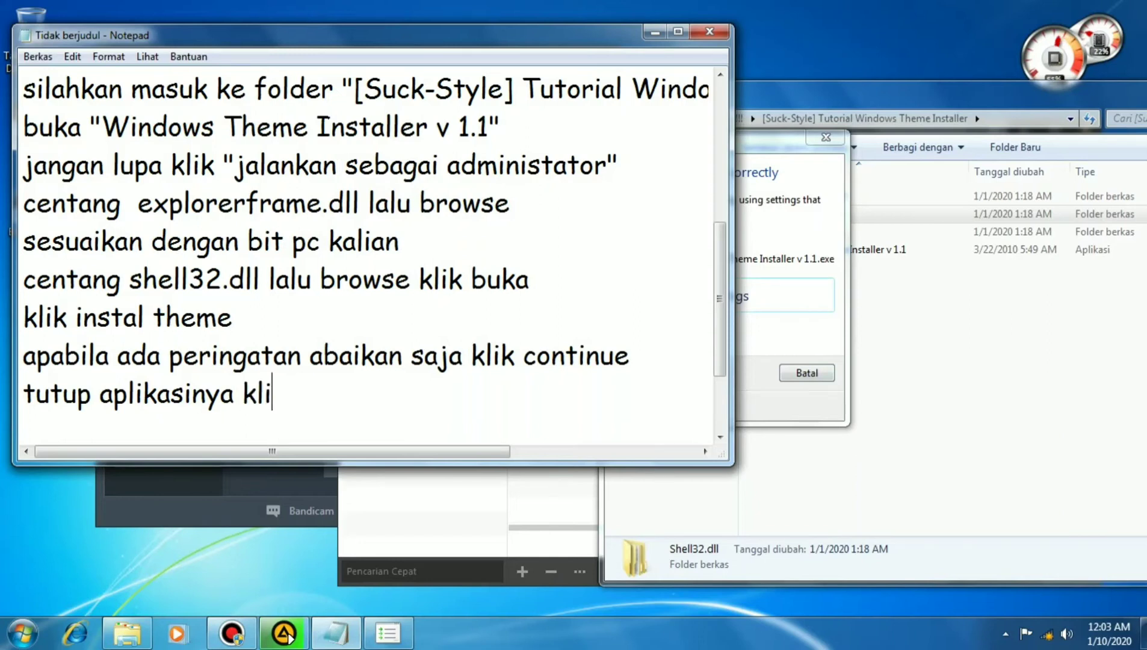
text(k batal)
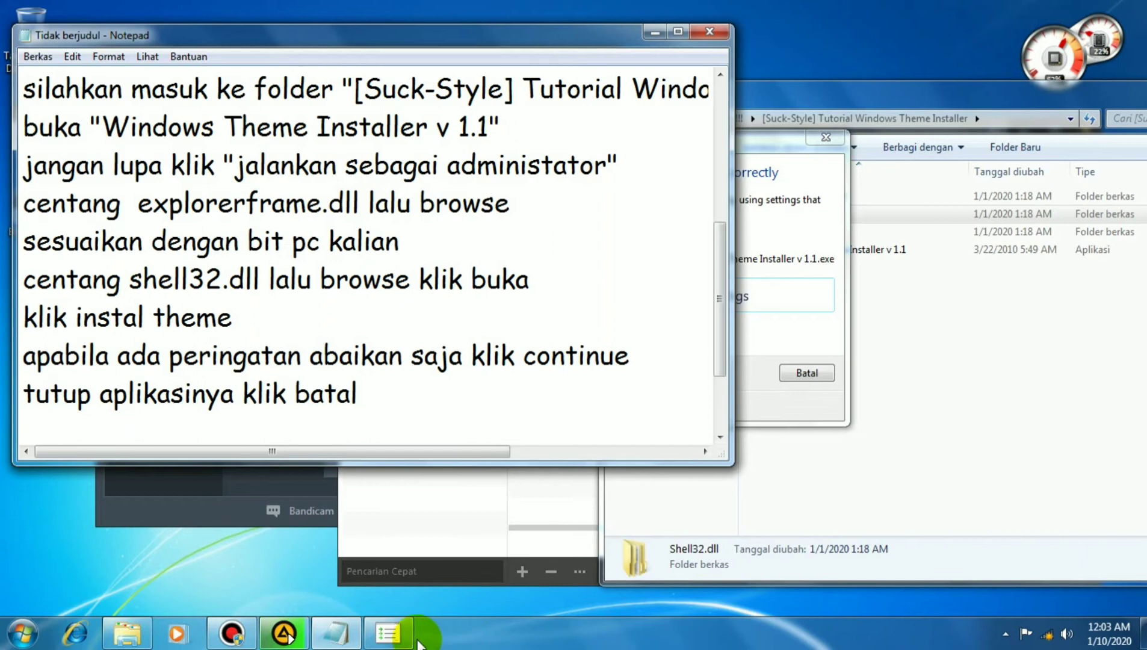
click(401, 641)
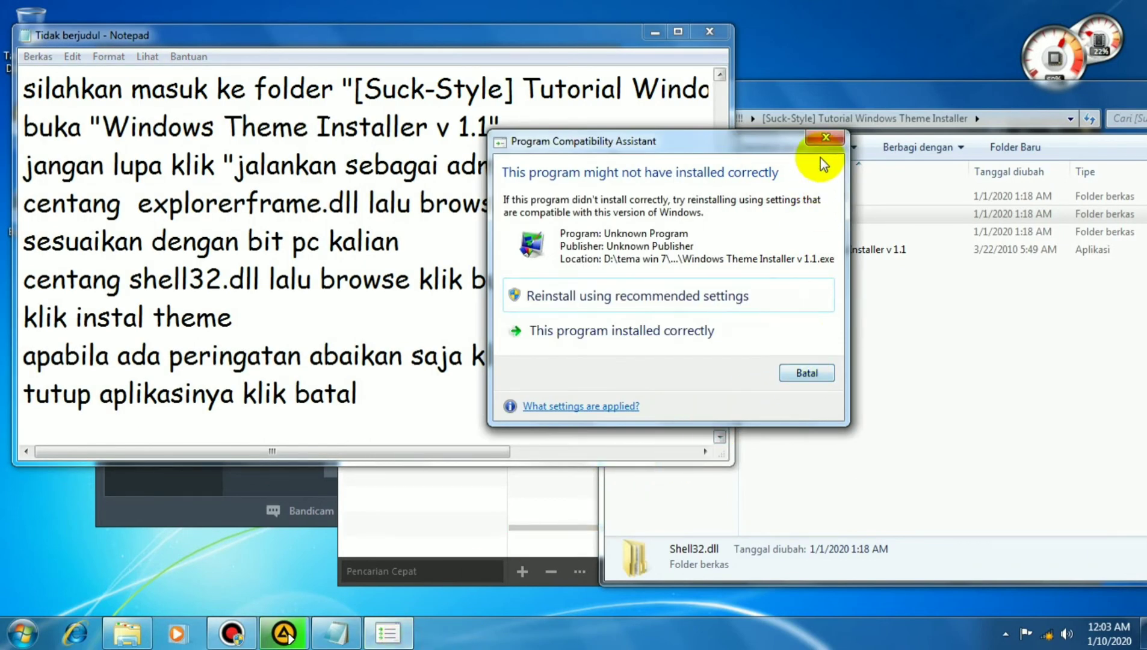
click(388, 391)
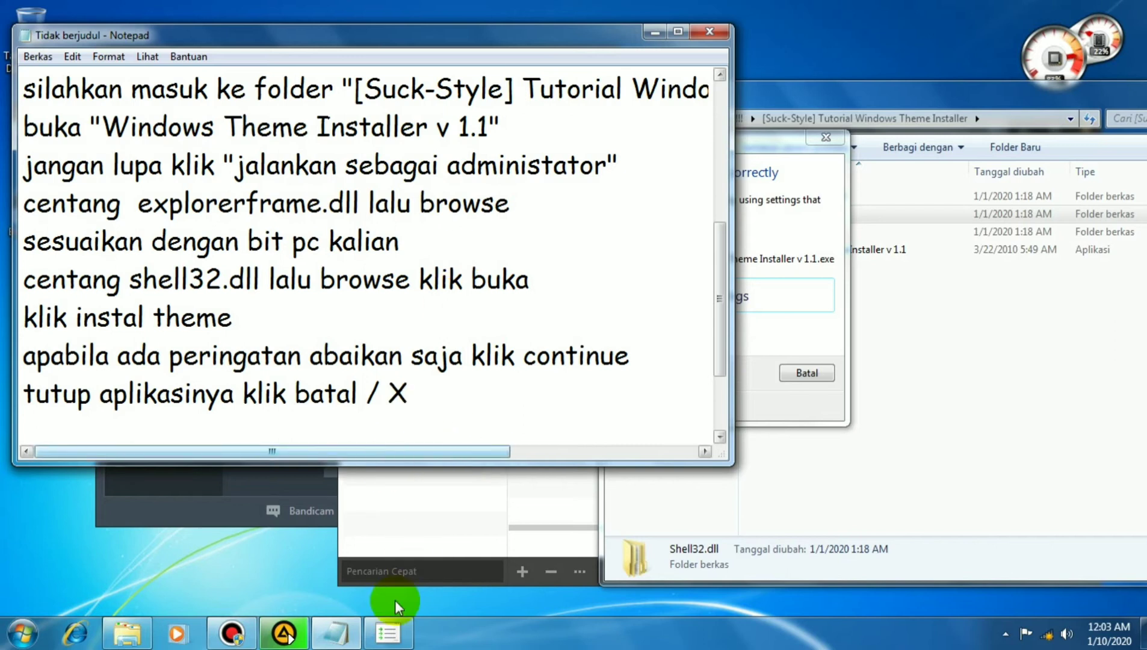
Step: Dismiss the Program Compatibility Assistant dialog and reposition the Explorer window beside the note
click(388, 633)
click(825, 136)
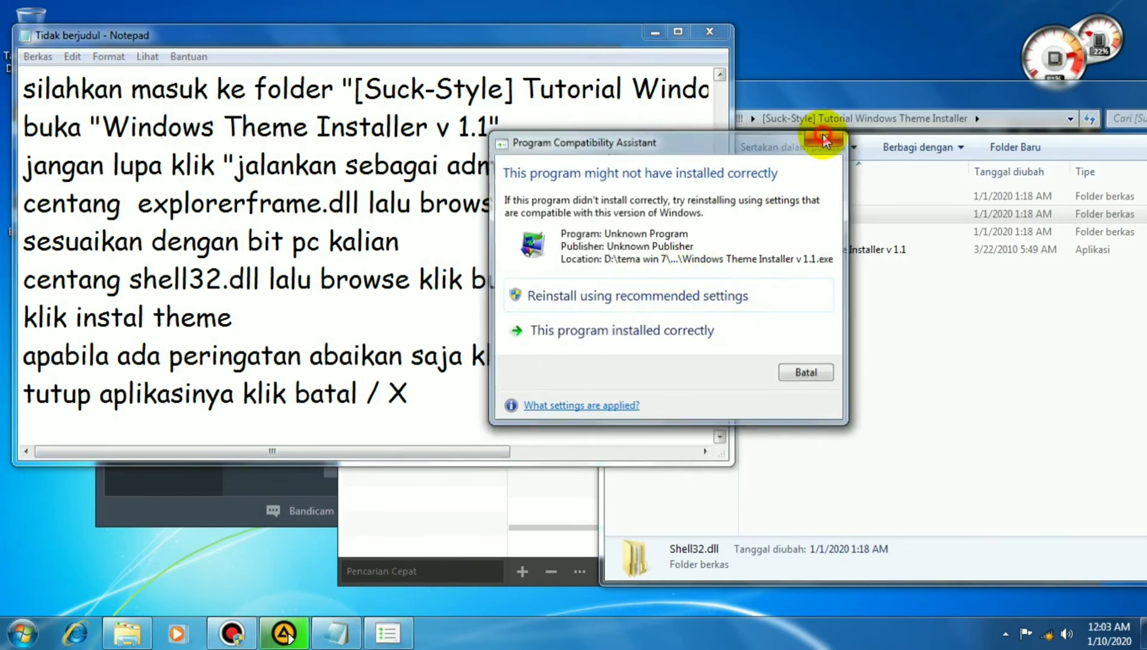
drag(853, 99, 817, 90)
Step: Copy the Takeownership folder's name and write buka folder "Takeownership" as the note's next line
click(756, 222)
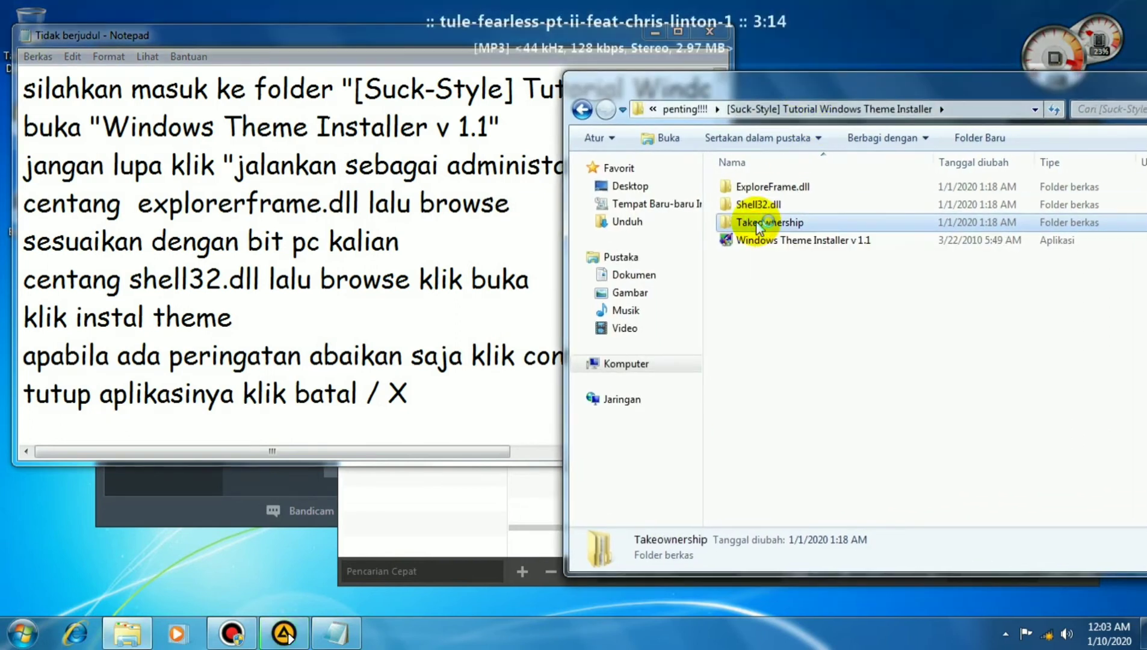
right_click(755, 222)
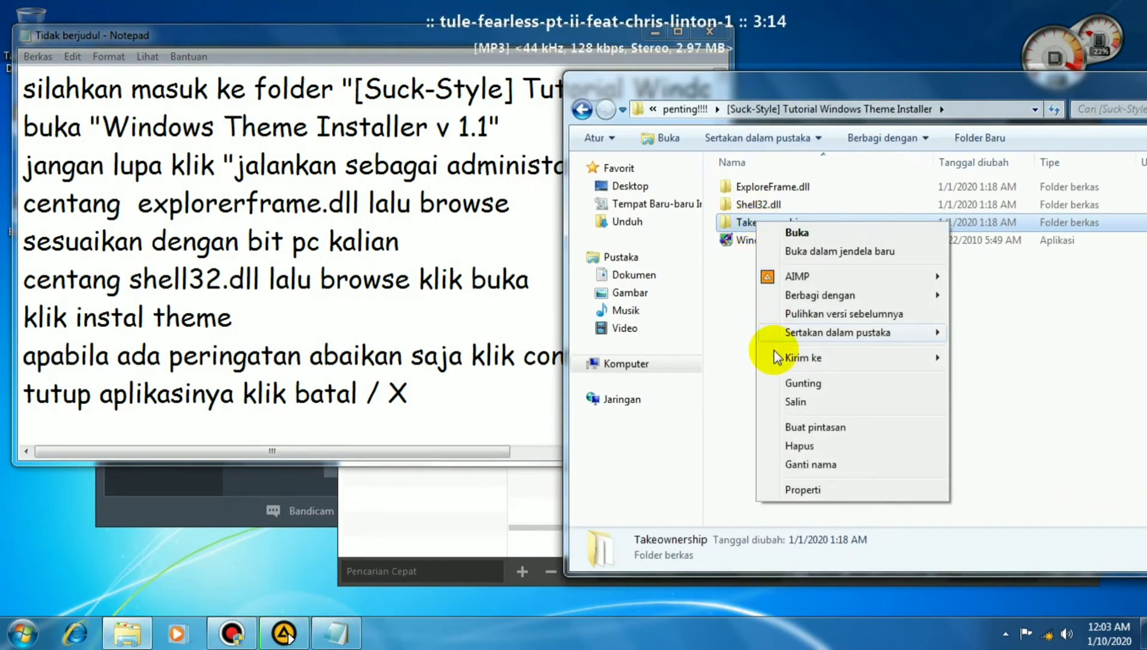
click(796, 464)
key(ctrl+c)
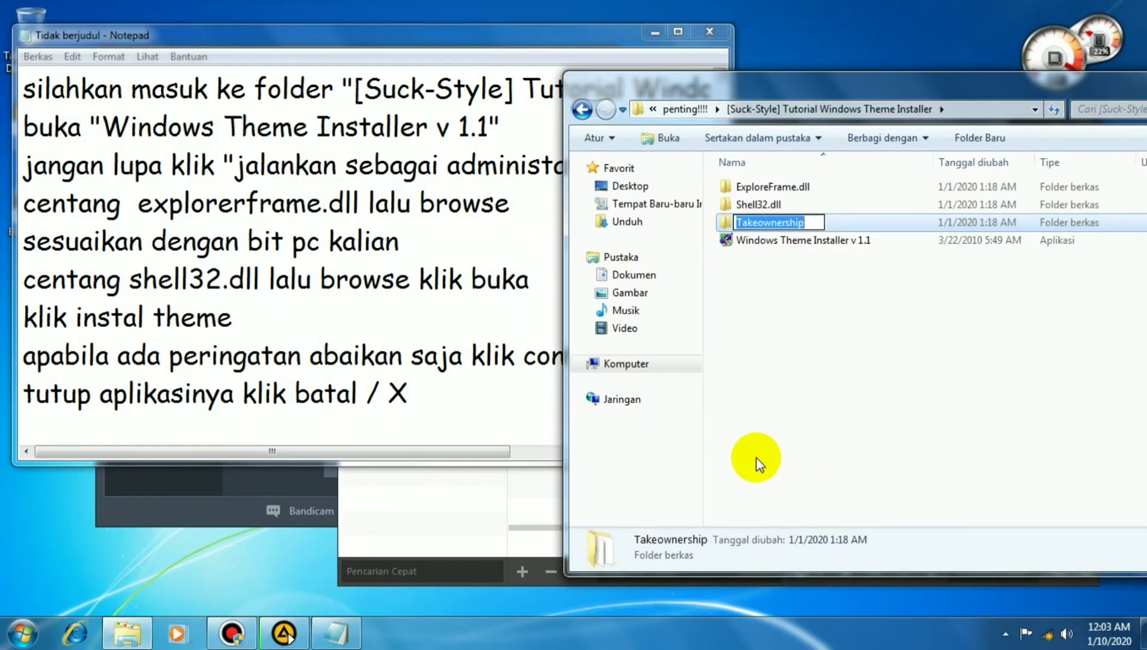
click(438, 397)
key(Return)
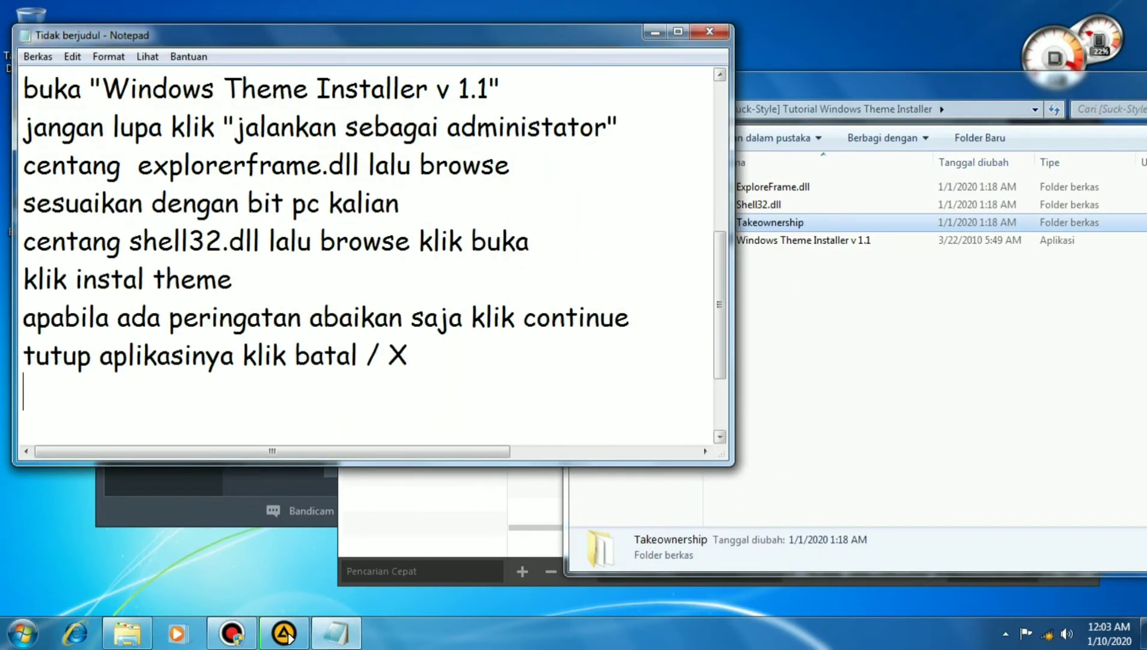
text(buka folder)
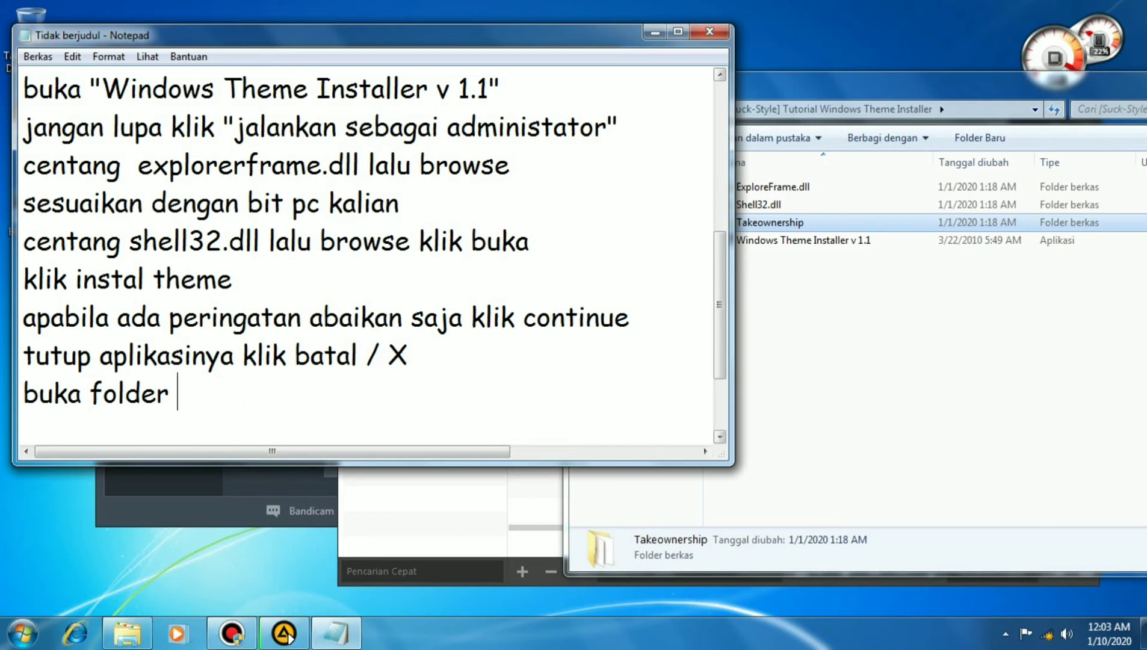
text("V)
key(ctrl+v)
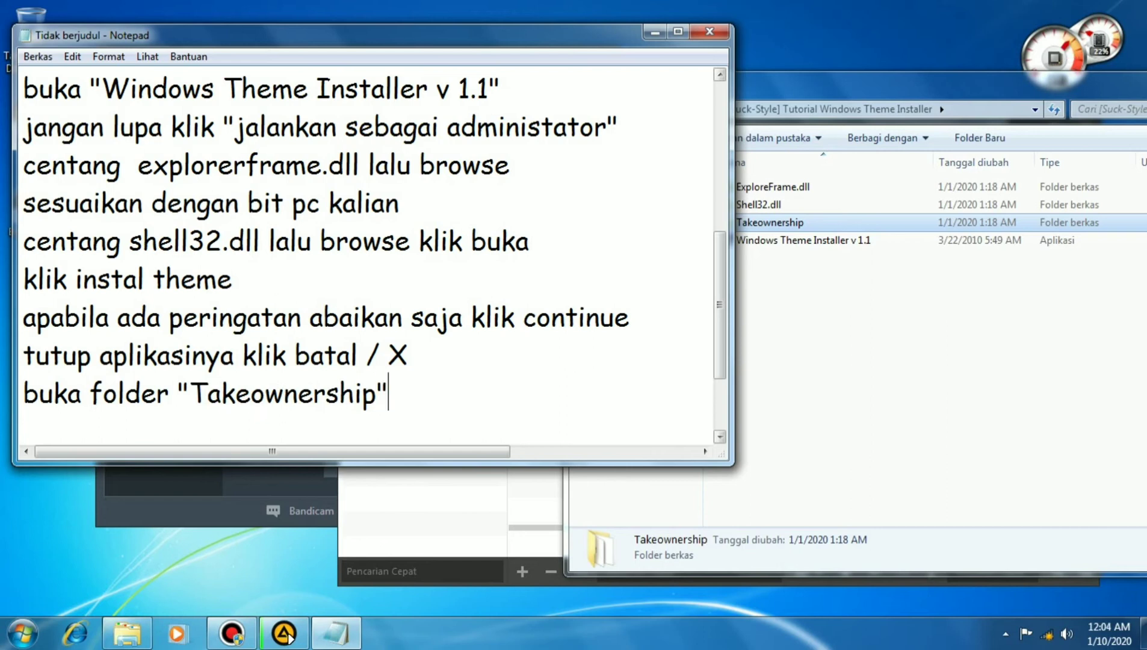
Step: Open the Takeownership folder and copy the name of the InstallTakeOwnership registry file
double_click(819, 223)
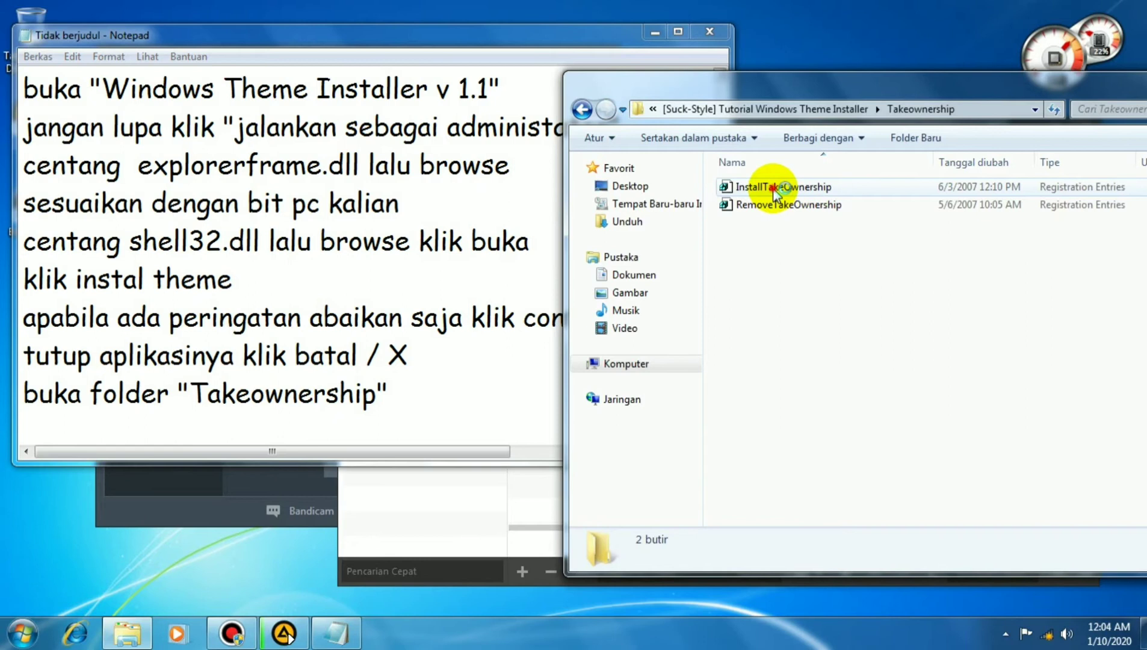
click(772, 188)
right_click(773, 189)
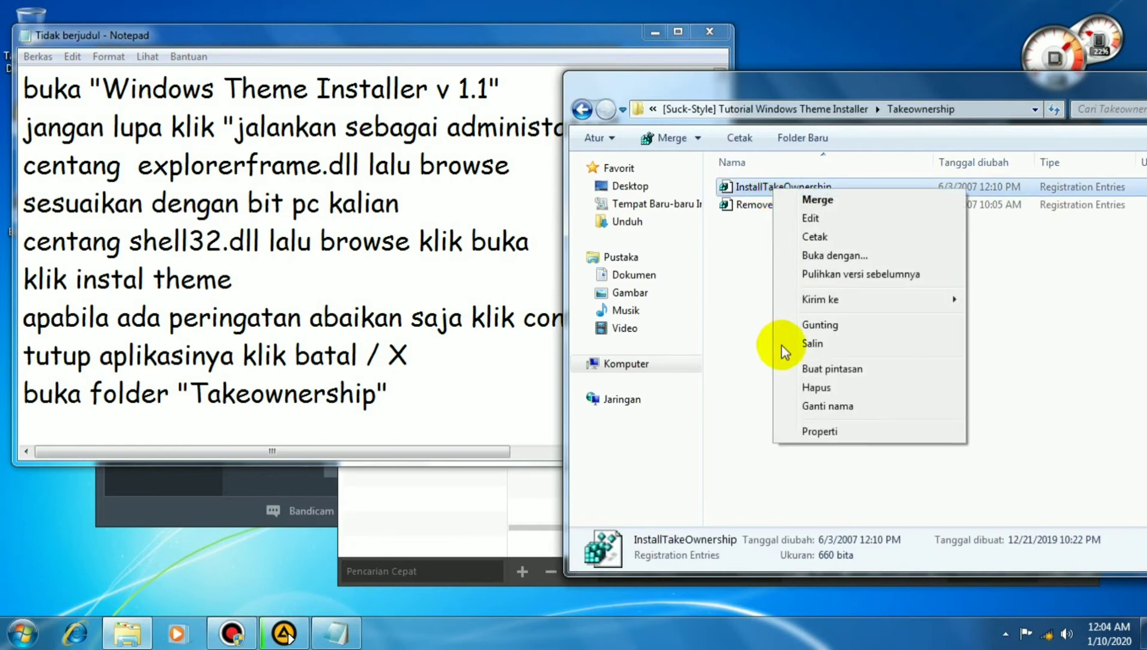
click(795, 407)
key(ctrl+c)
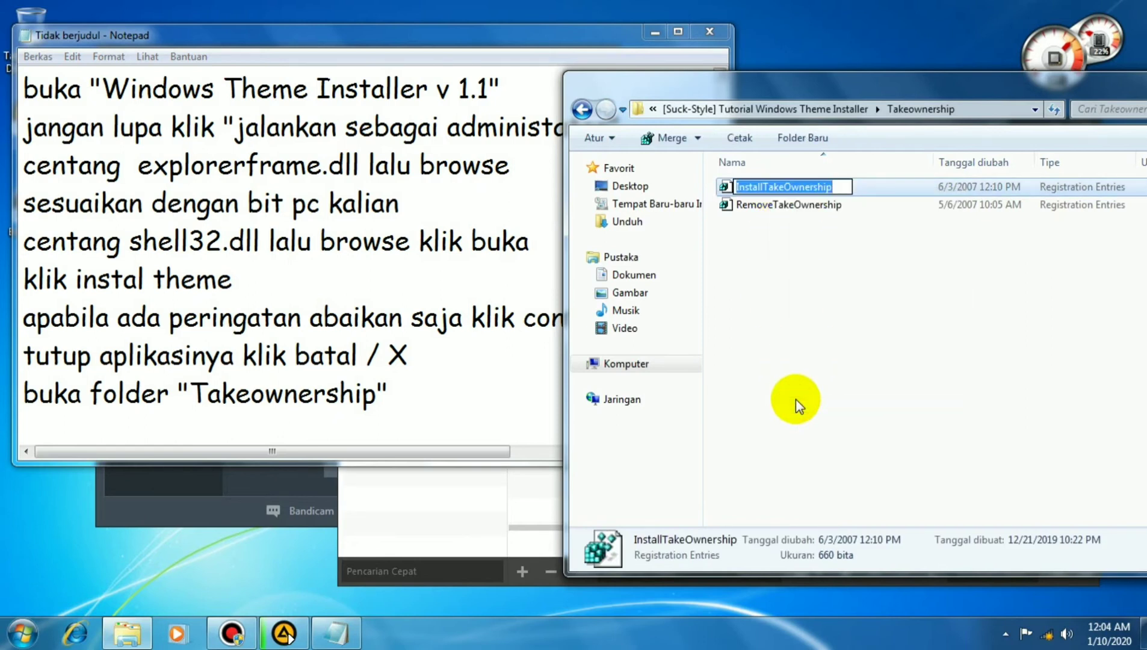
Step: Write buka InstallTakeOwnership on a new line of the note, using the copied file name
click(450, 398)
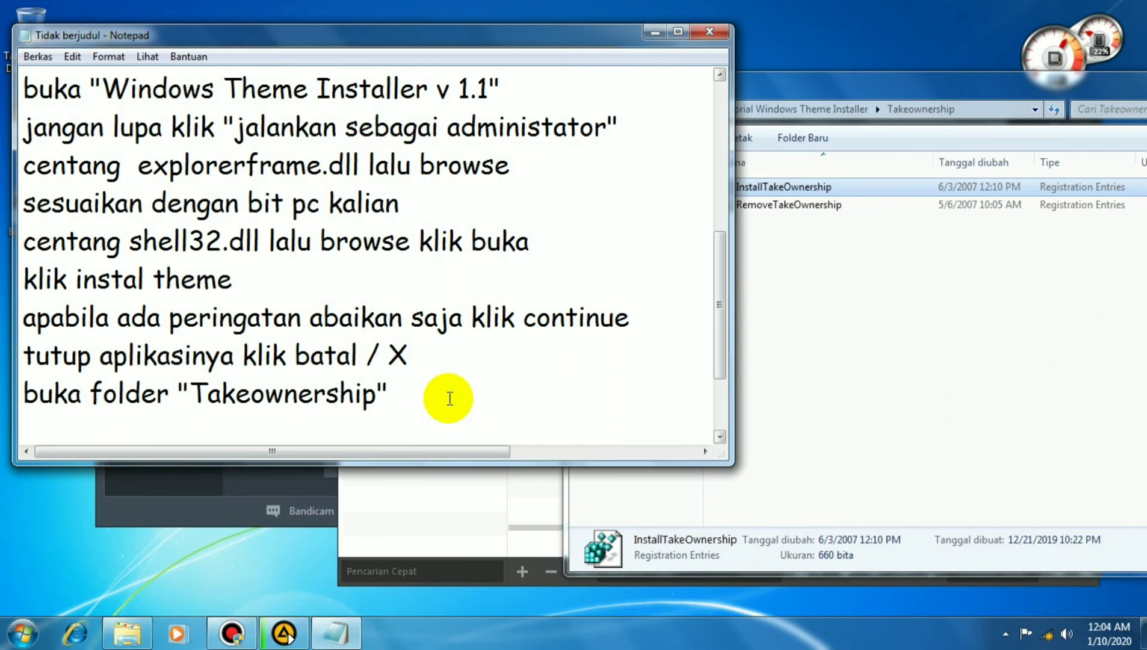
key(Return)
text(bui)
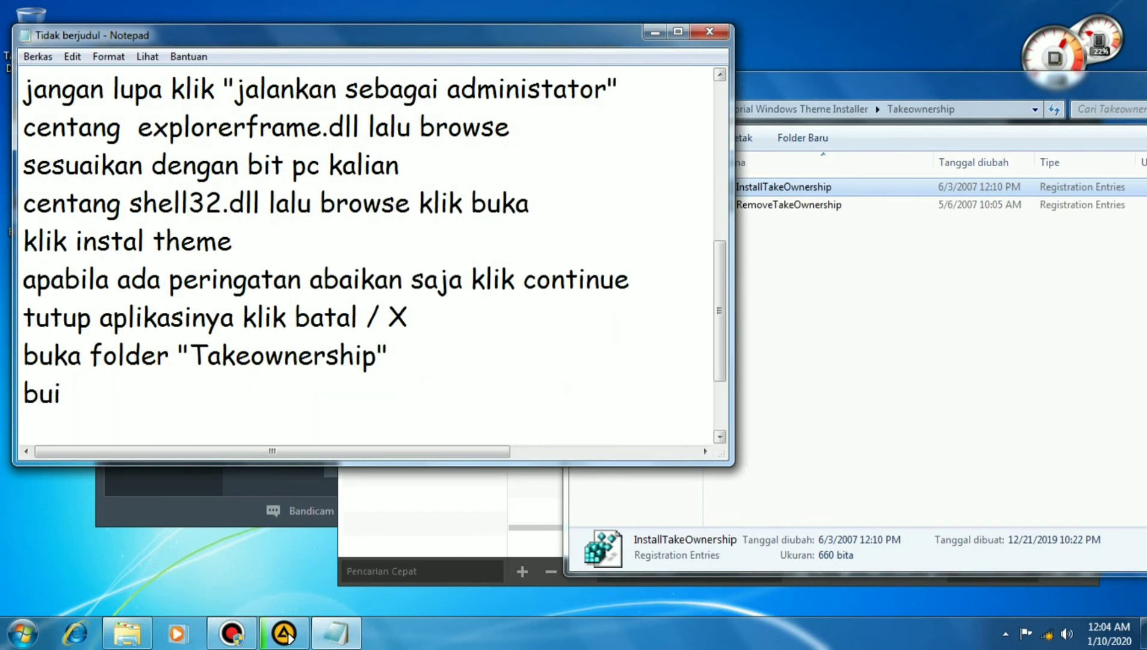
text(ka V)
key(ctrl+v)
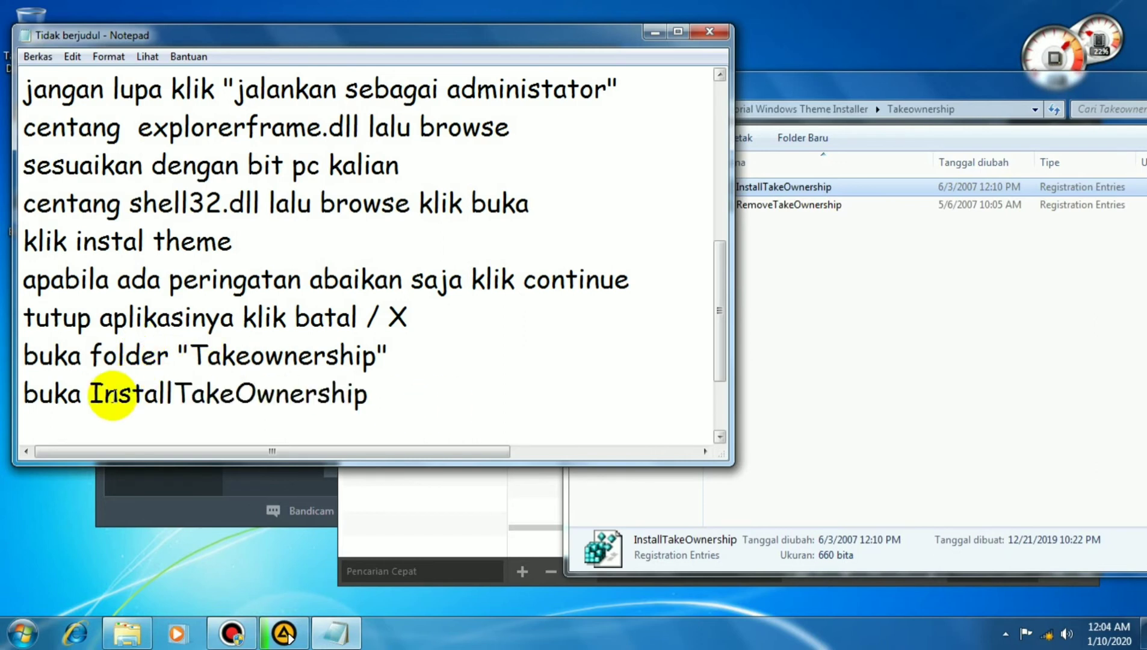
drag(90, 400, 440, 396)
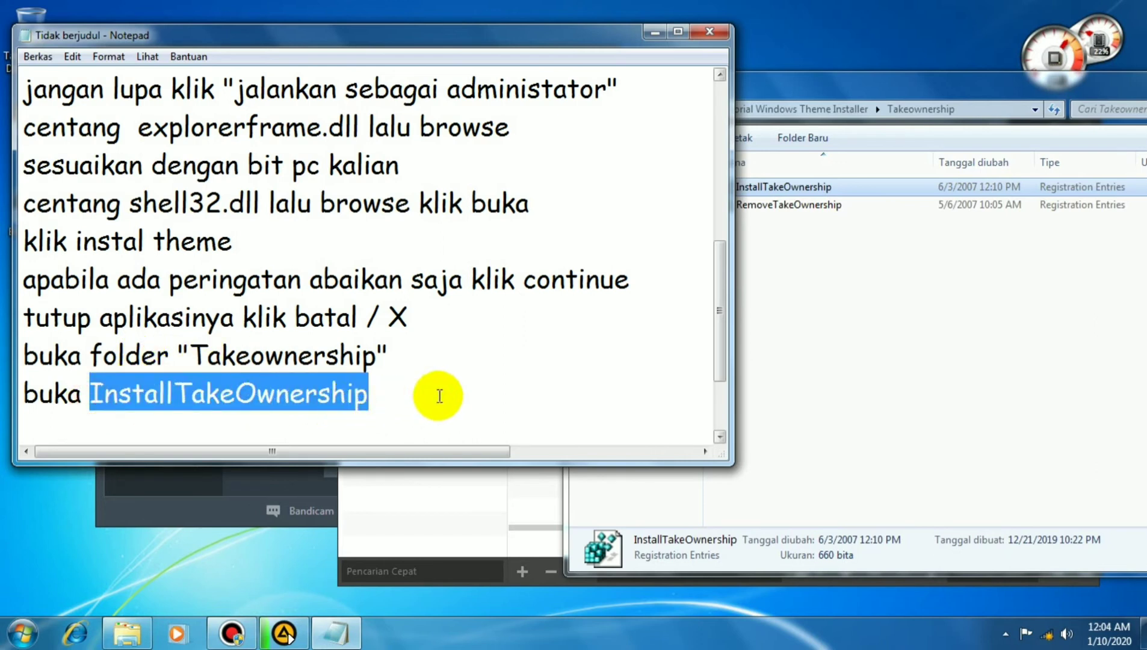
click(439, 394)
Step: Start merging InstallTakeOwnership into the registry and write klik ya as the note's next line
right_click(775, 189)
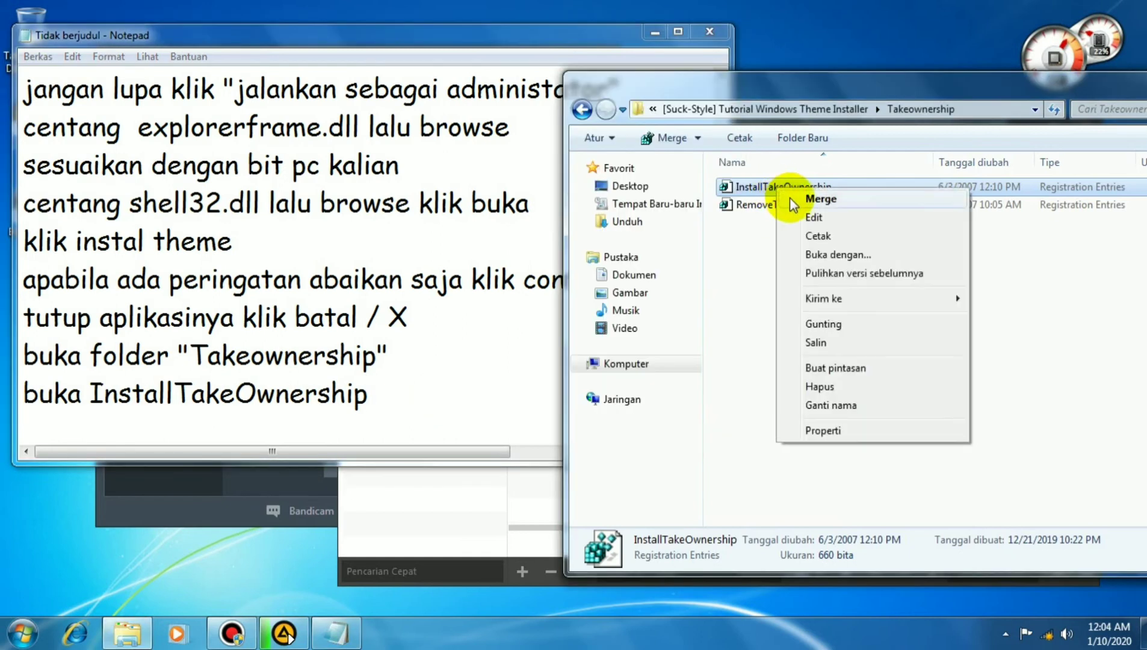
click(836, 209)
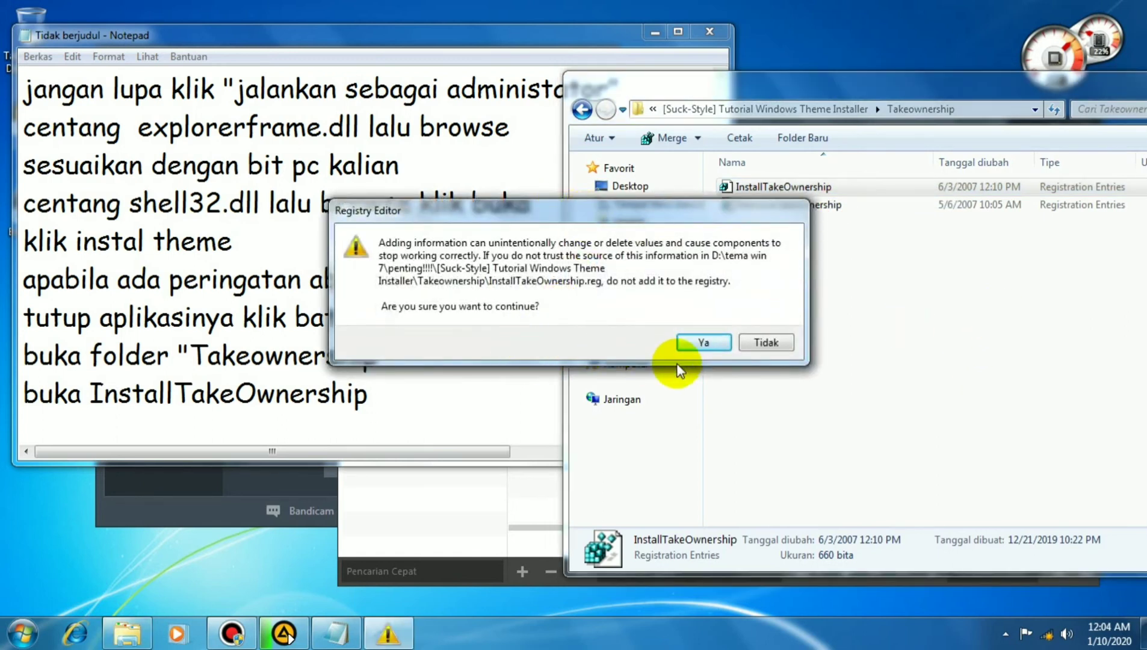
click(400, 404)
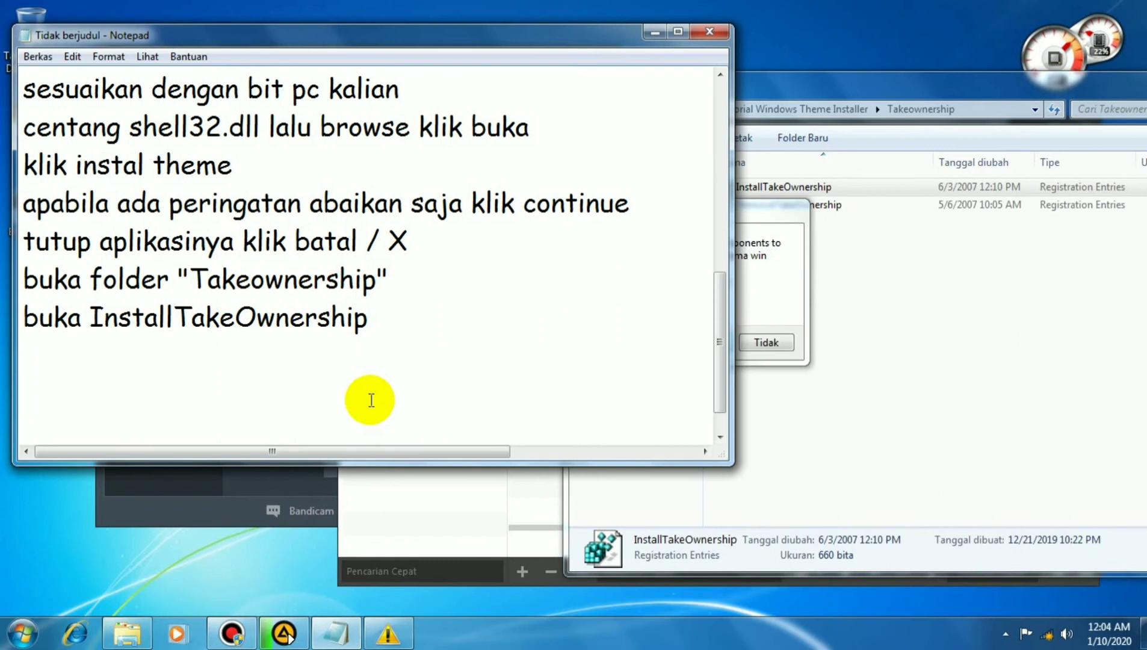
key(BackSpace)
text(klik ya)
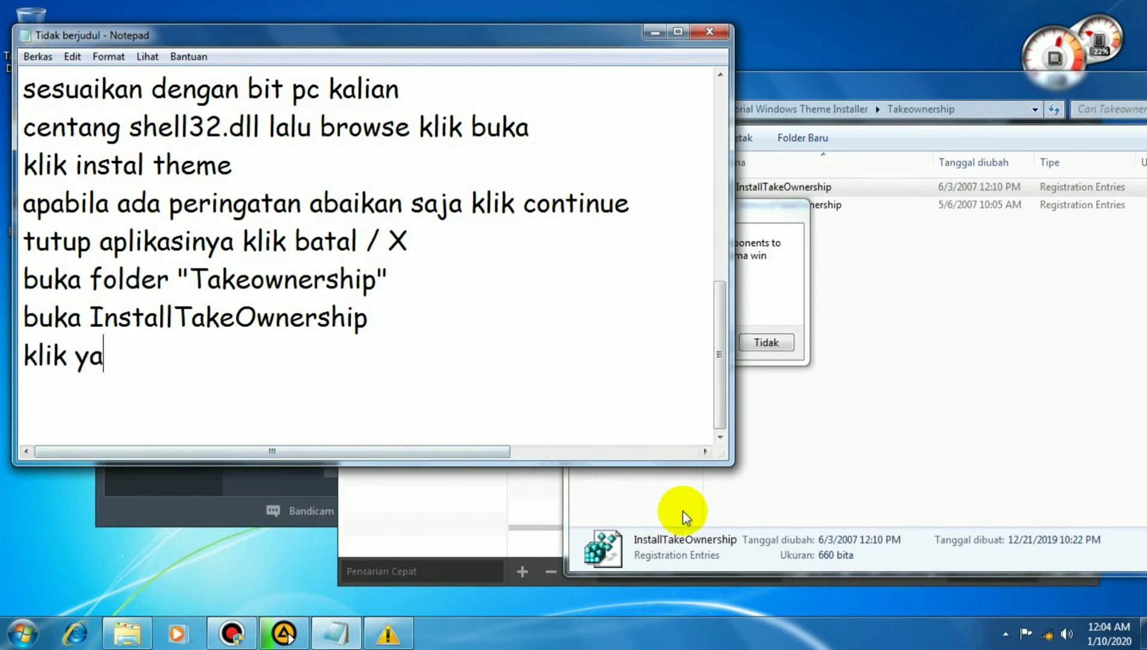
Step: Confirm adding the InstallTakeOwnership entries to the registry and return to the end of the note's klik ya line
click(686, 514)
click(388, 633)
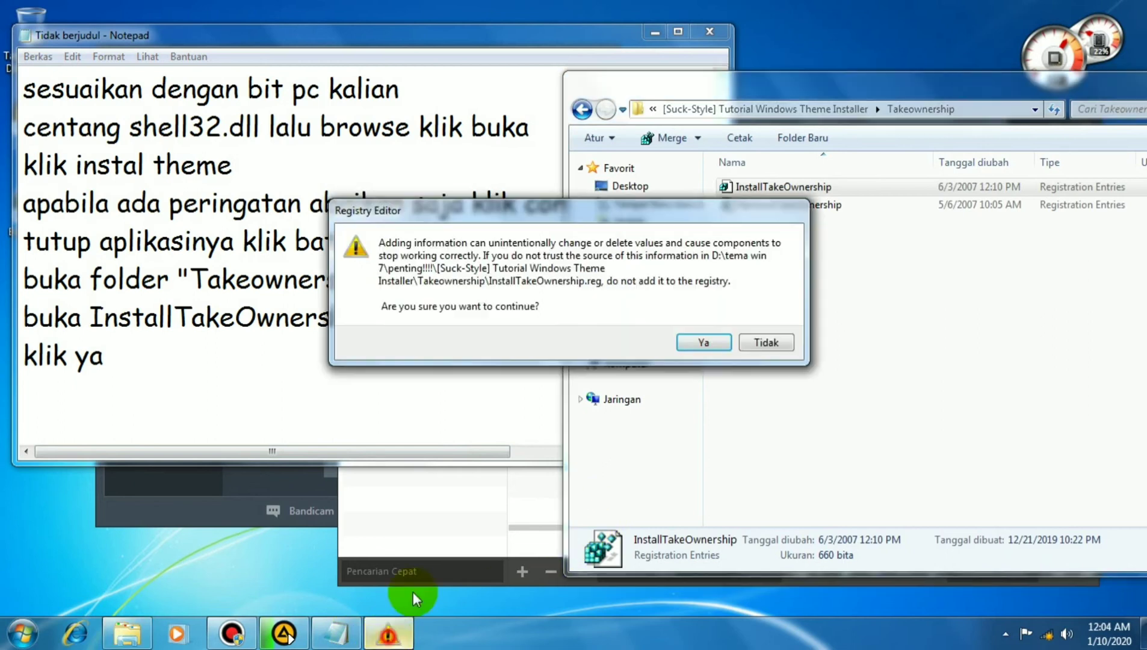
click(701, 342)
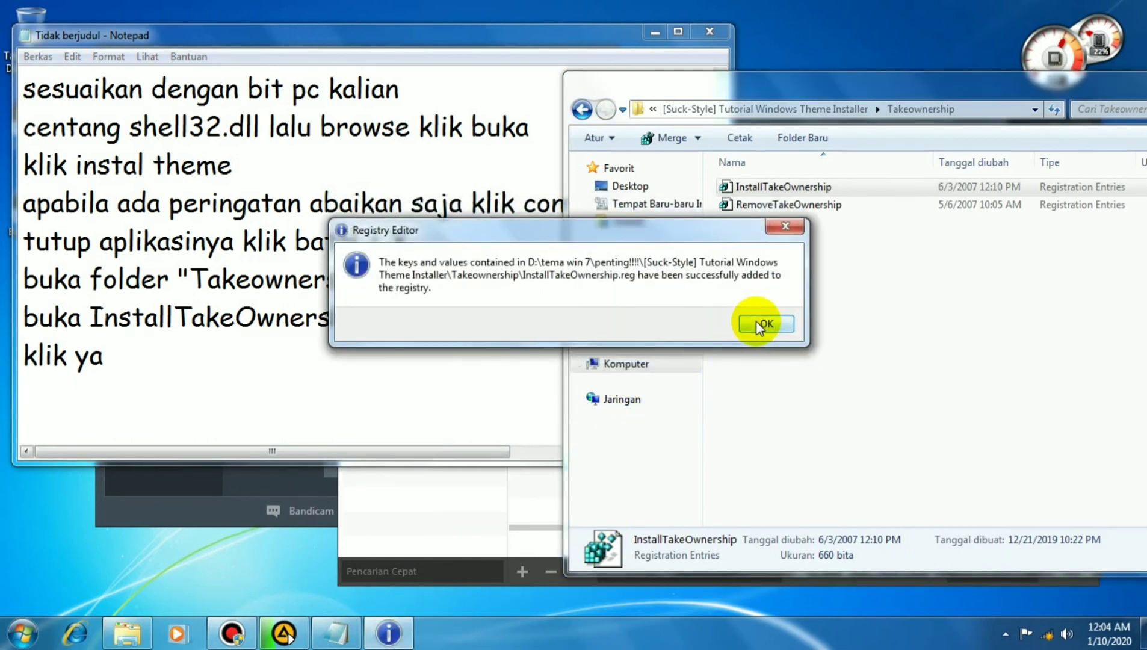
click(764, 324)
click(156, 363)
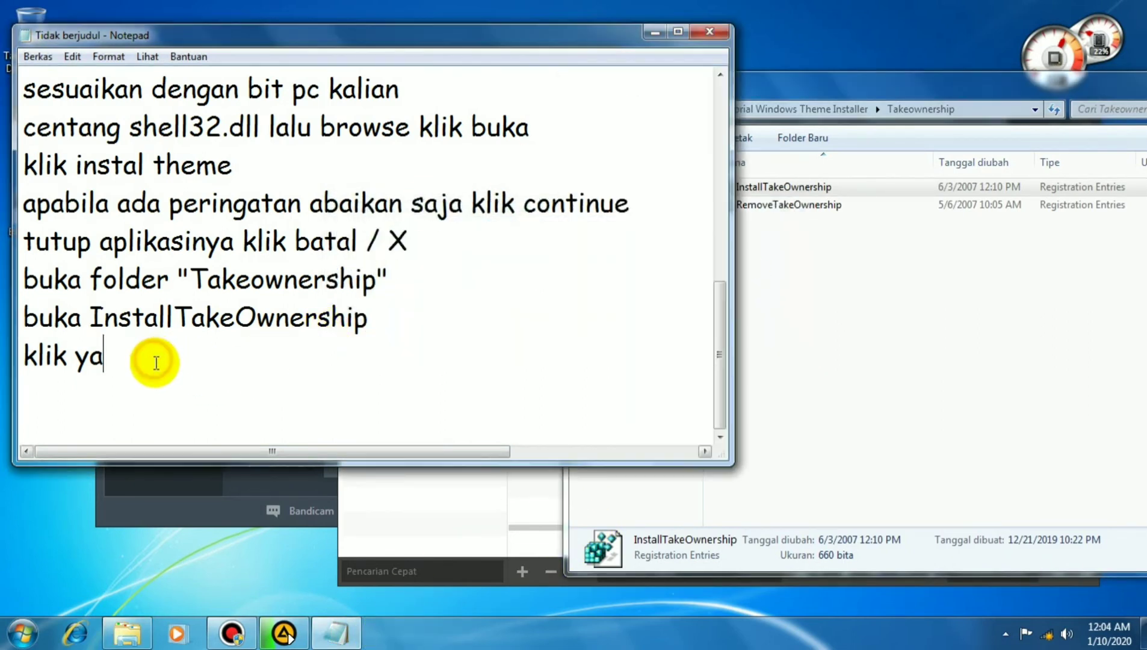
Step: Write silahkan restart pc kalian as a new line below klik ya in the note
key(Return)
text(silah)
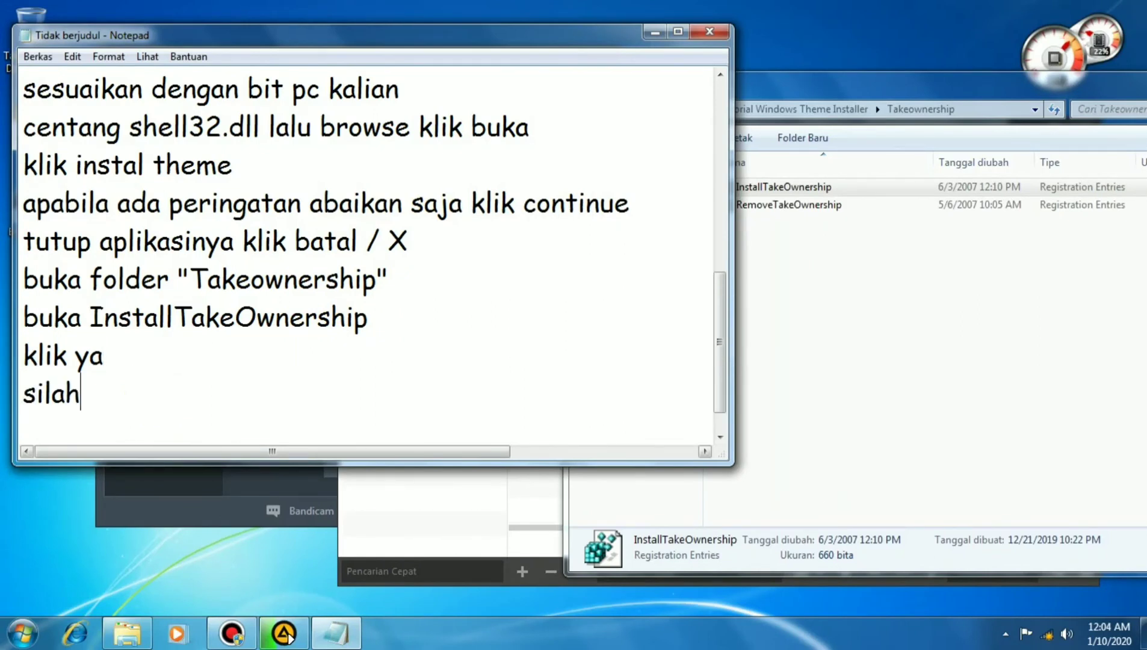
text(kan)
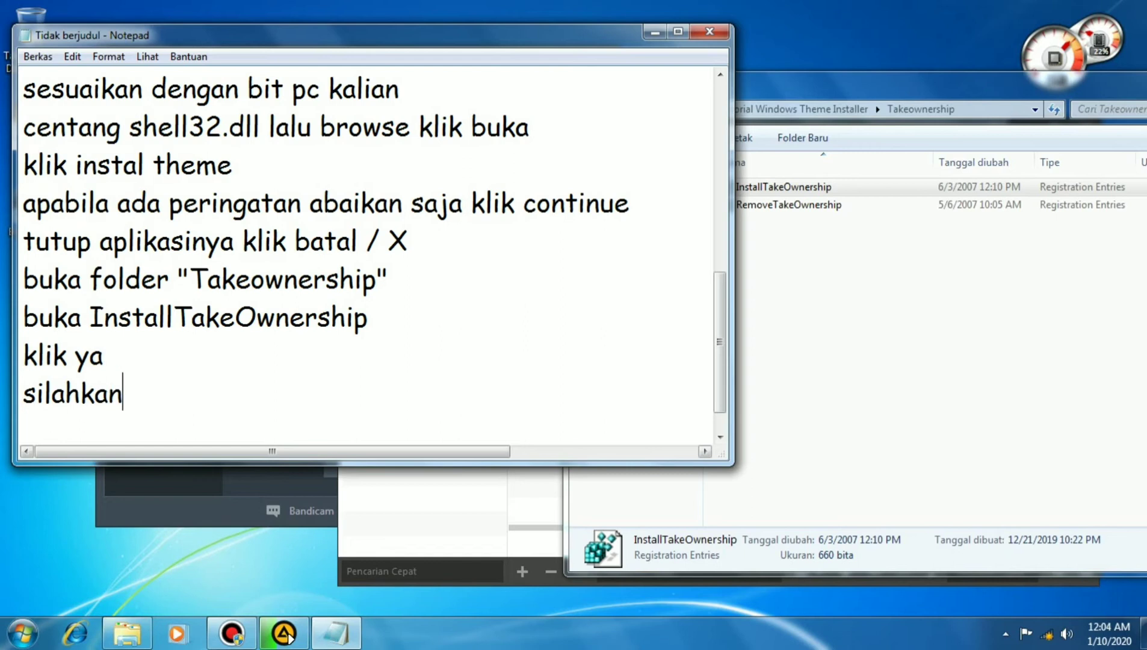
text( restart )
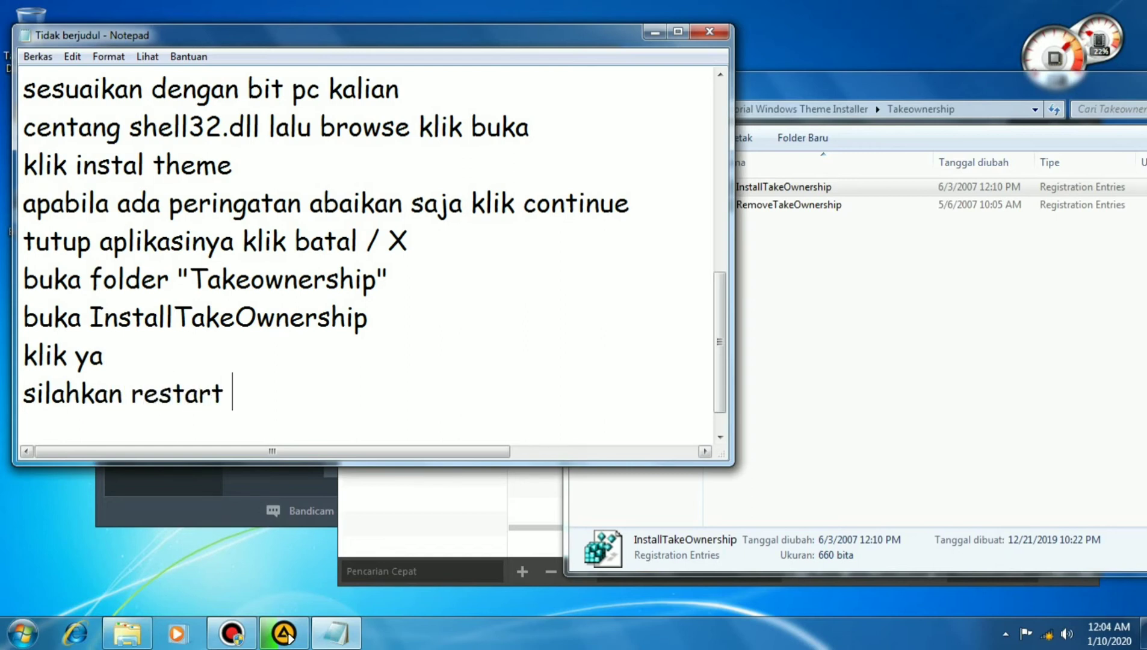
text(pc kalian)
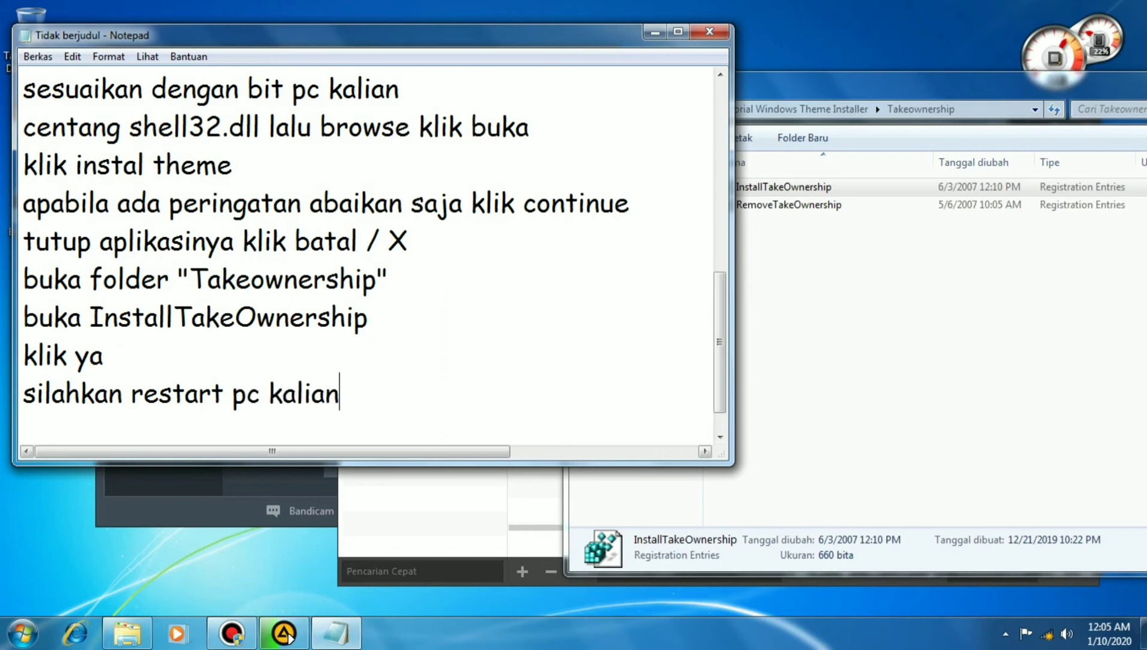
mouse_move(338, 394)
mouse_down()
mouse_move(3, 392)
mouse_move(337, 395)
mouse_up()
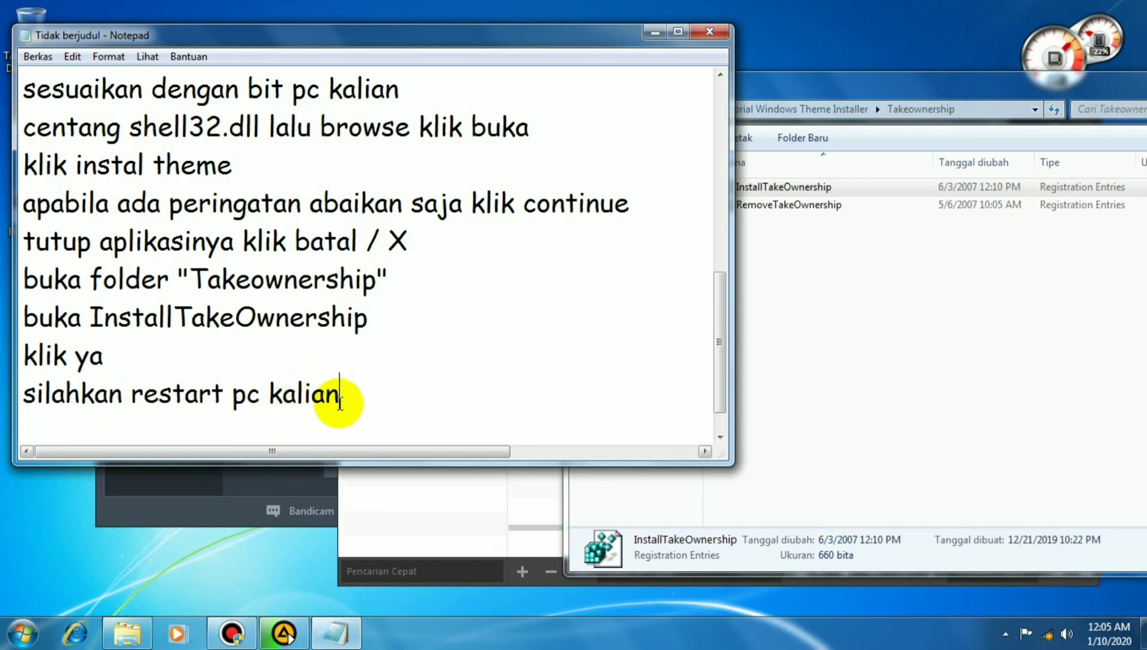
Step: Bring up the system's shutdown options to show the Mulai ulang choice, and close them without choosing one
click(177, 520)
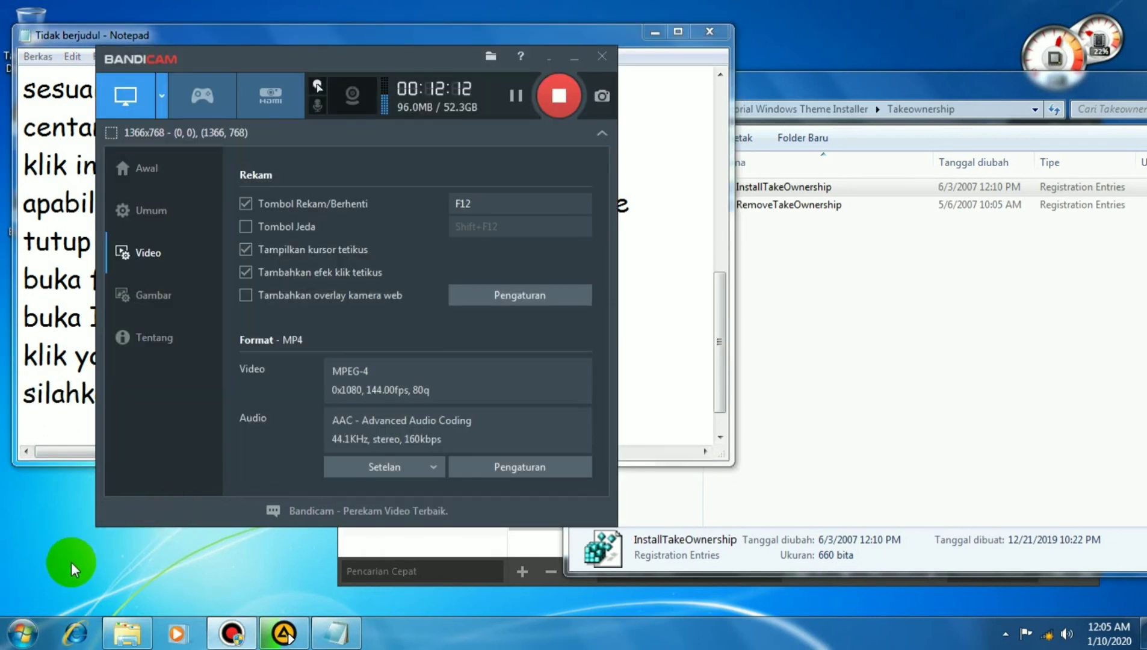
click(24, 633)
click(293, 590)
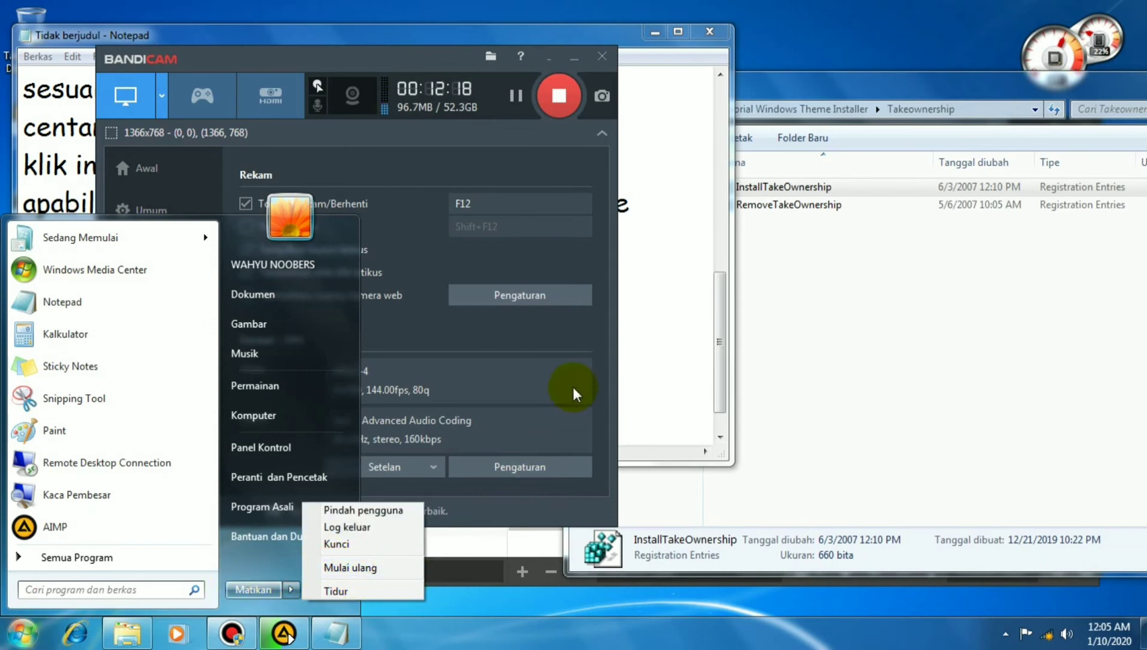
click(559, 337)
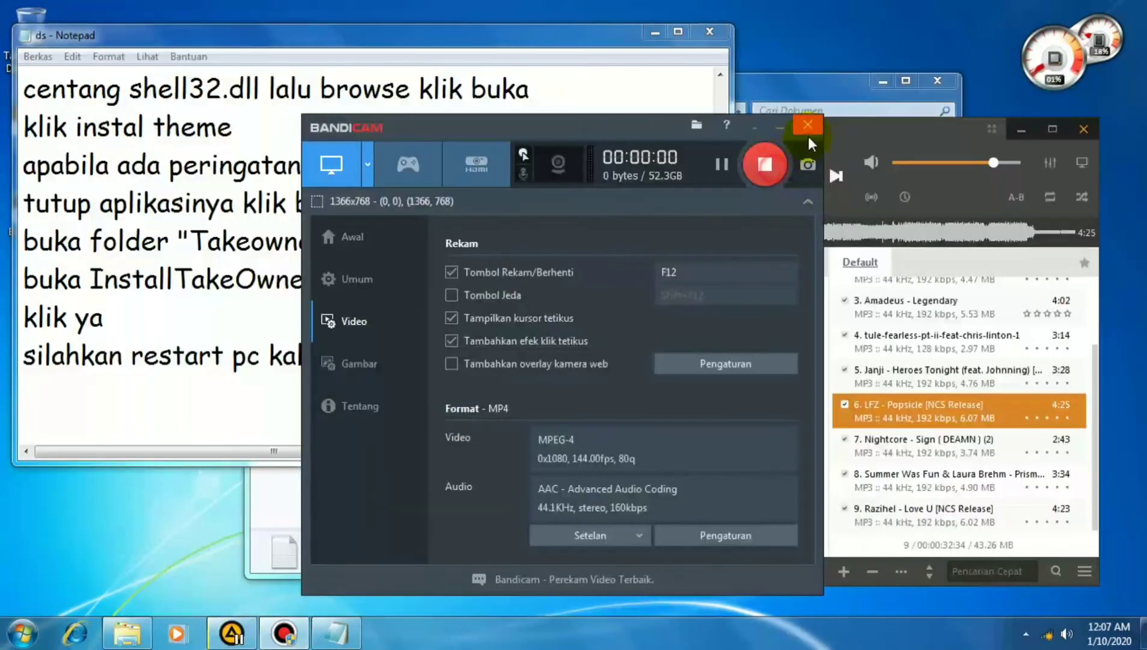
Step: Switch to AIMP and start playing the track LFZ - Popsicle
click(846, 135)
click(728, 177)
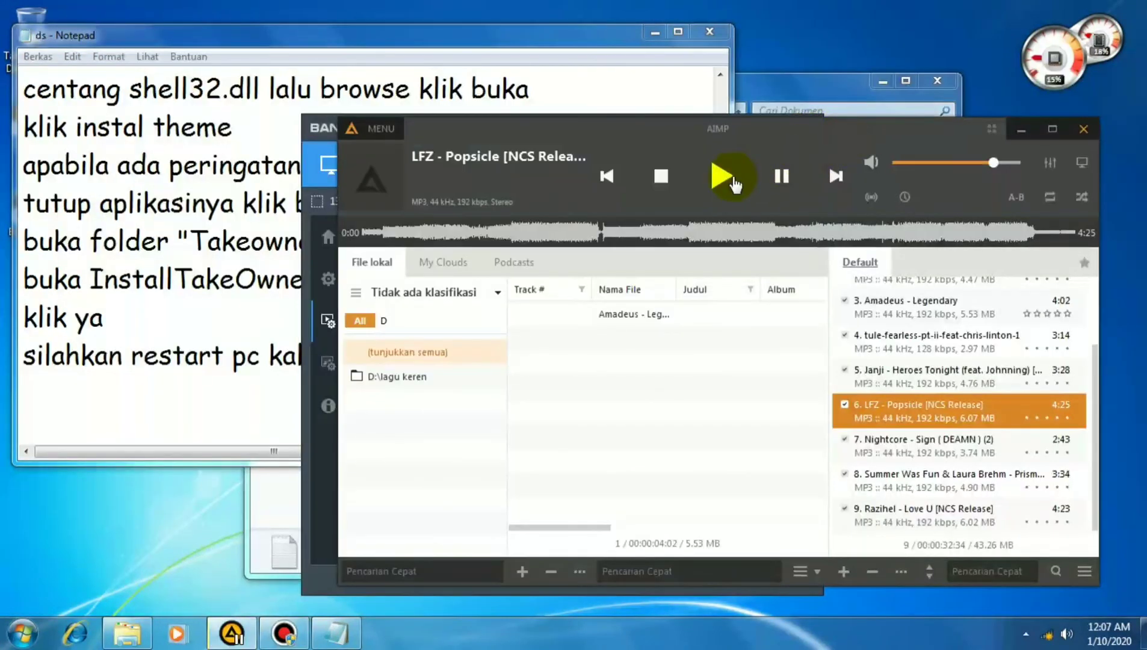
Step: Return to the ds note and write saat nya instal tema on a new line after the restart instruction
click(367, 48)
key(Return)
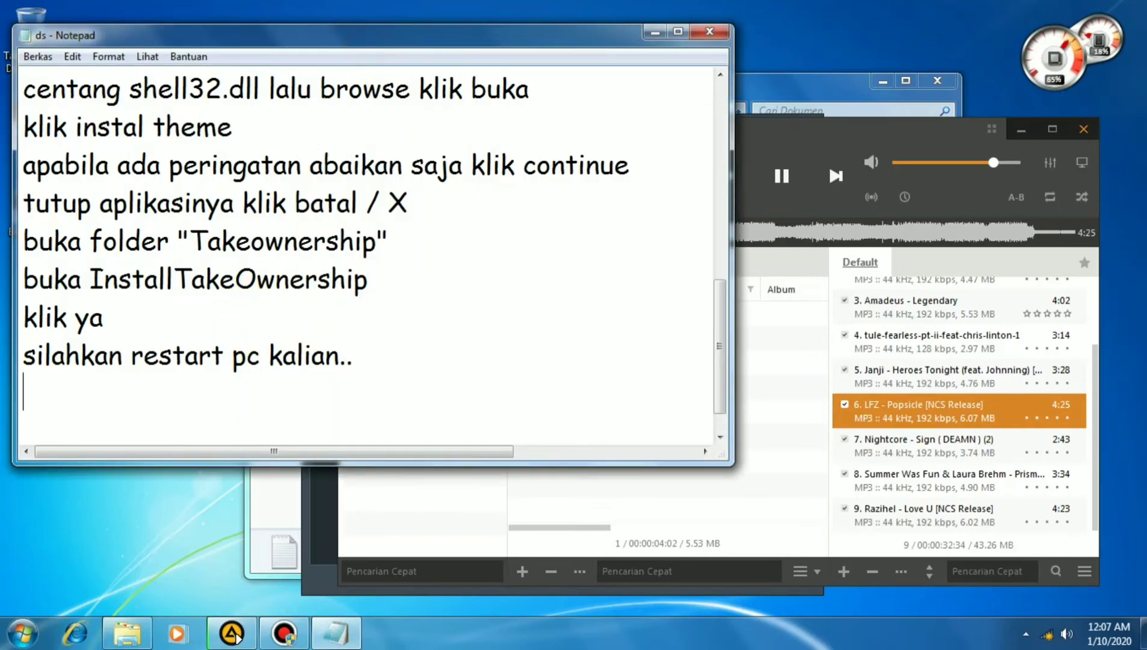
text(saa)
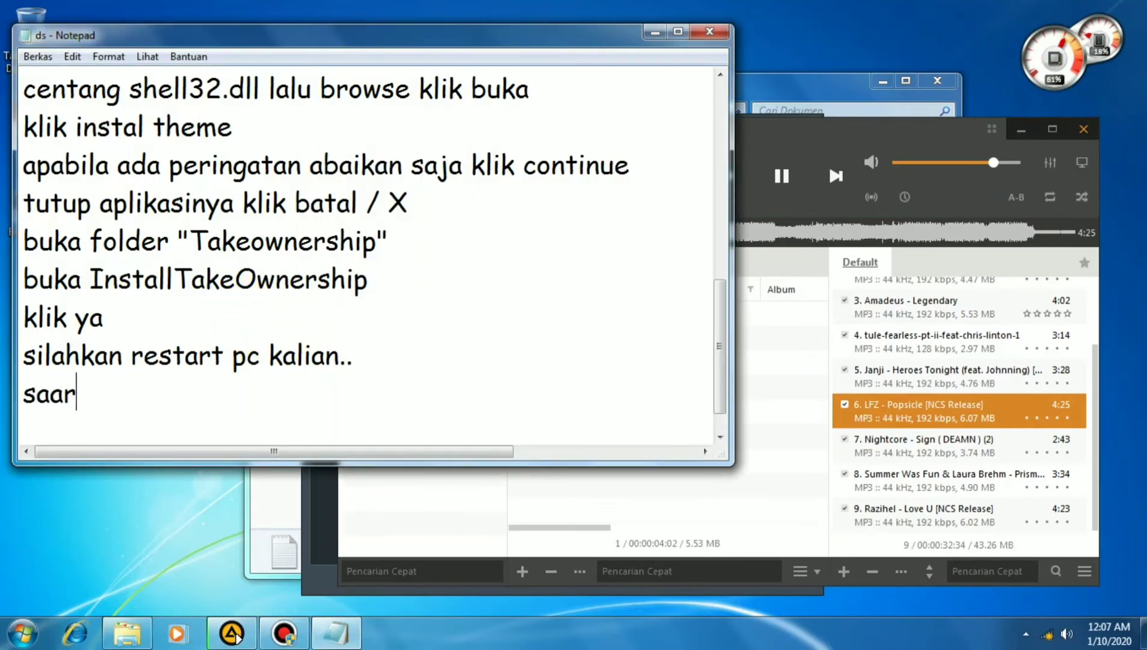
text(t nya in)
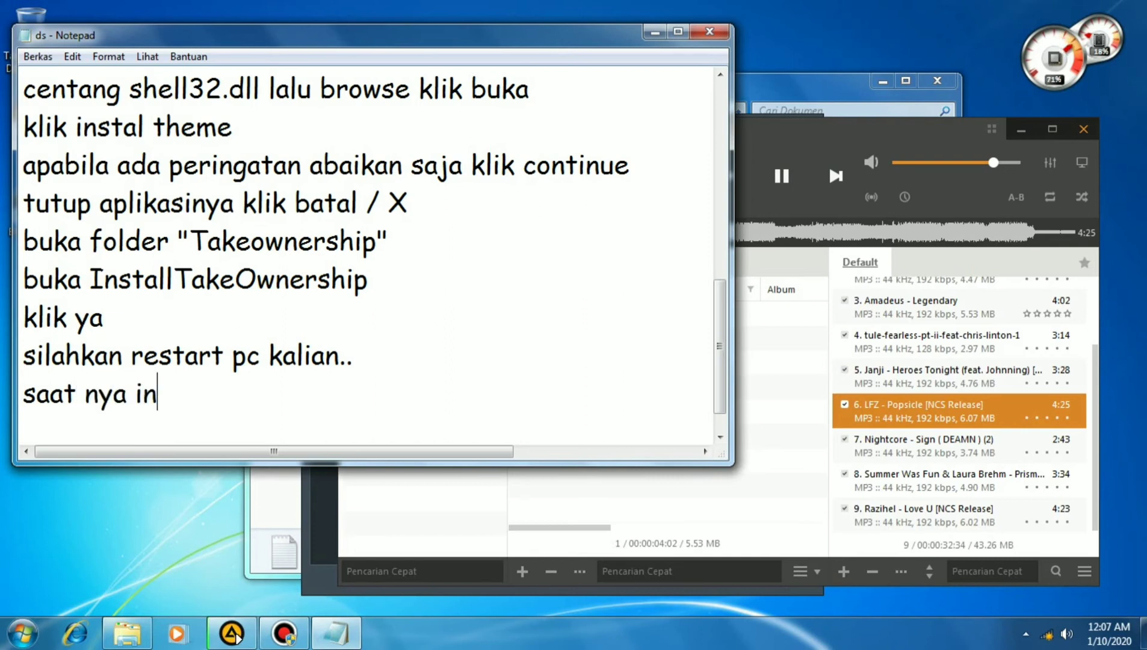
text(sta)
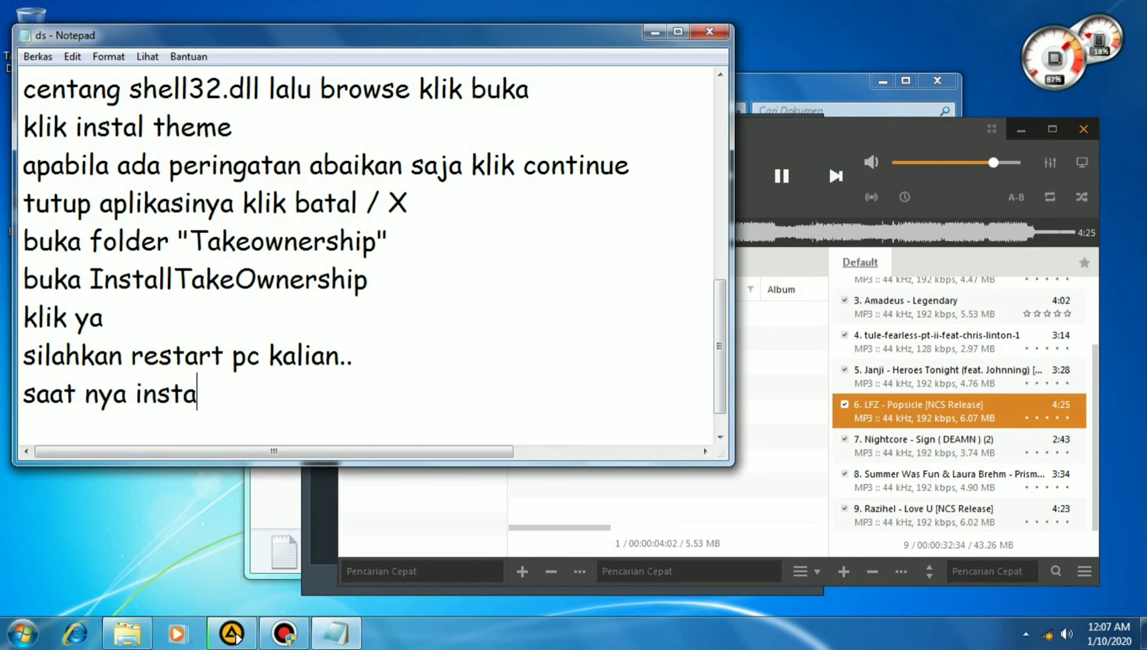
text(l tema)
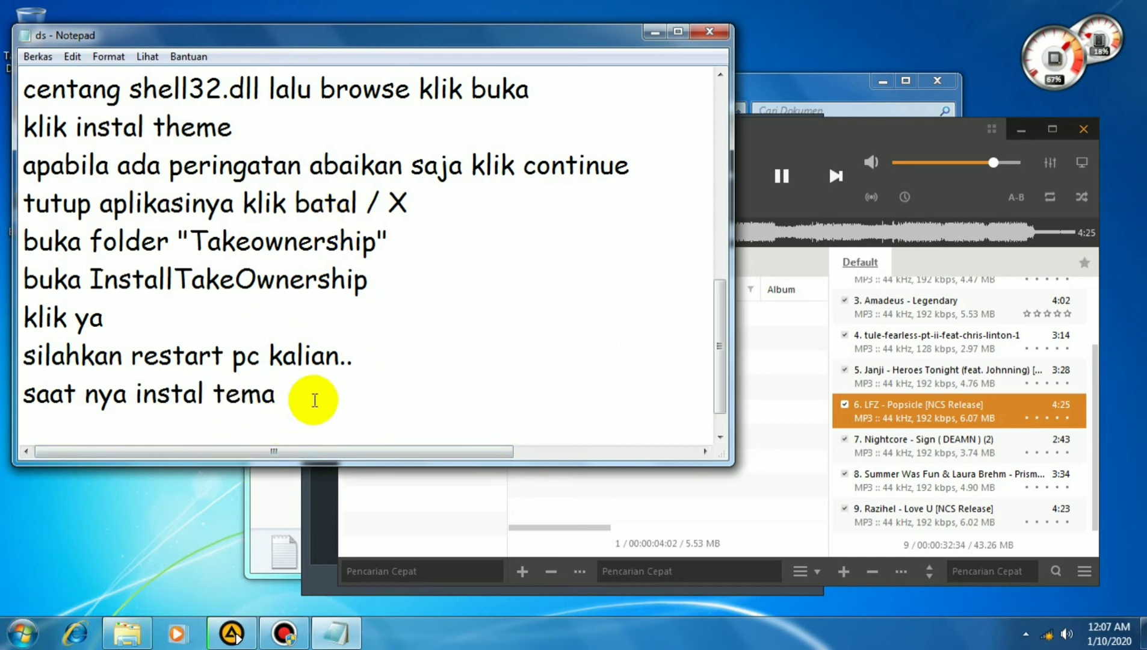
Step: Open the tema win 7 folder on drive ENJOY (D:) in a new Explorer window and shift the window off the note
right_click(130, 632)
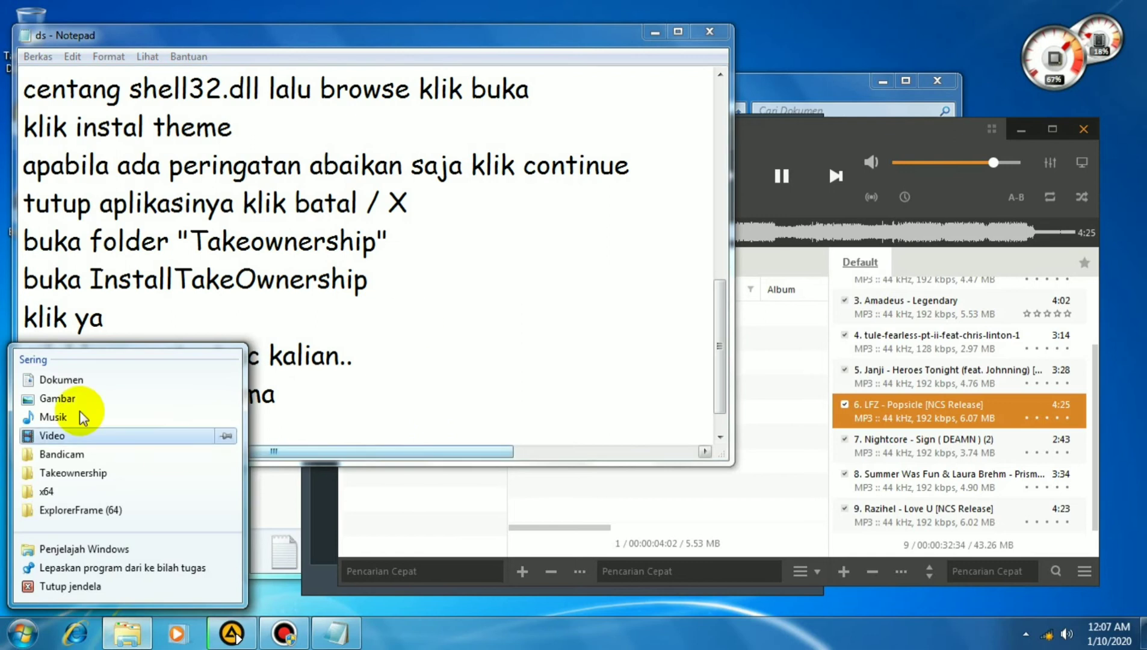
click(84, 549)
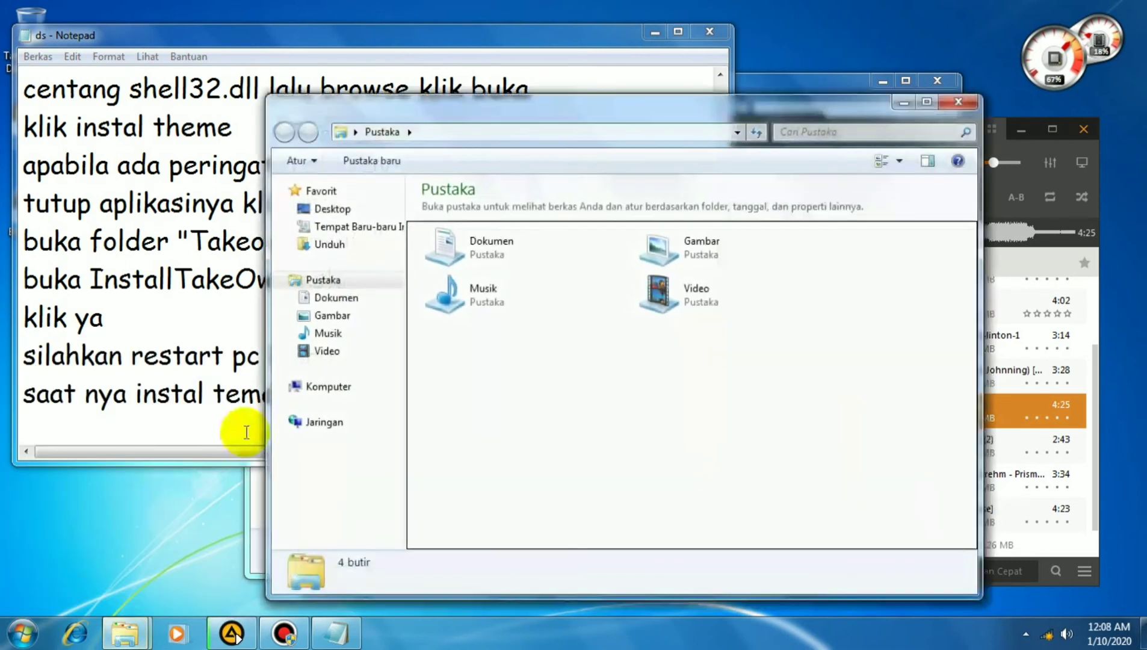
click(329, 388)
double_click(692, 226)
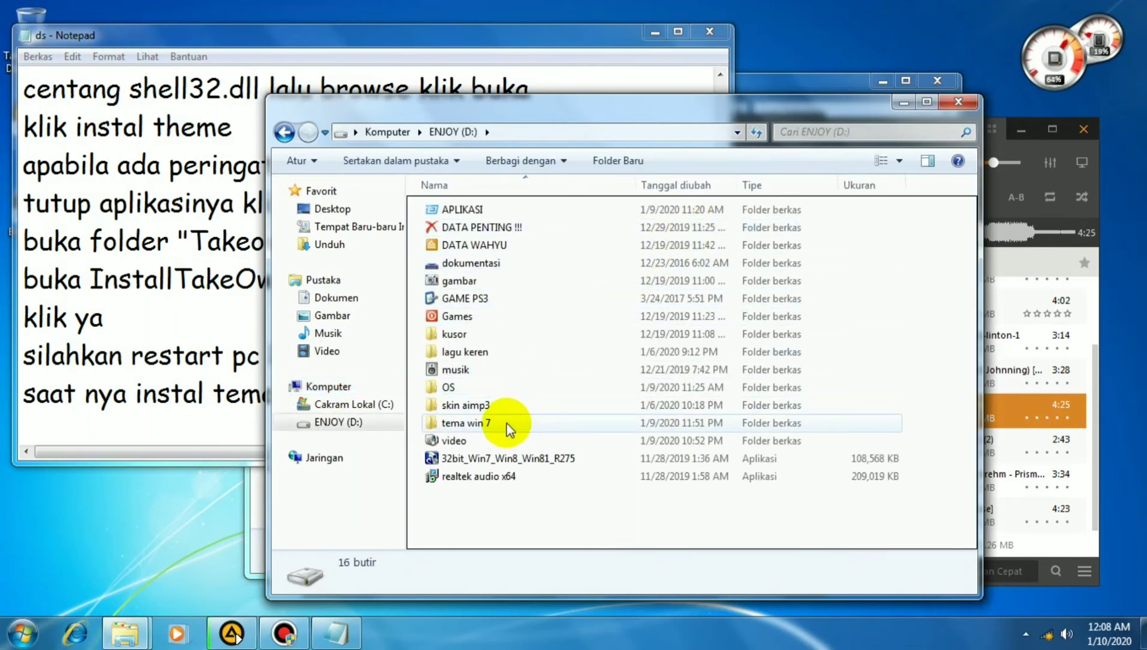
double_click(508, 429)
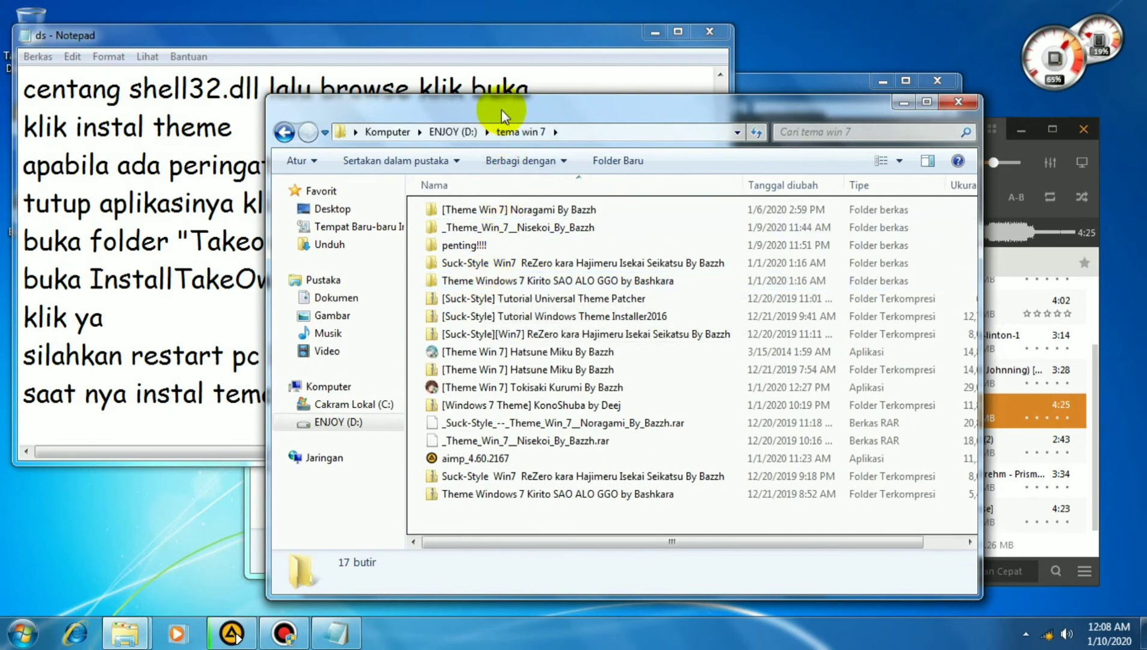
drag(502, 110, 573, 110)
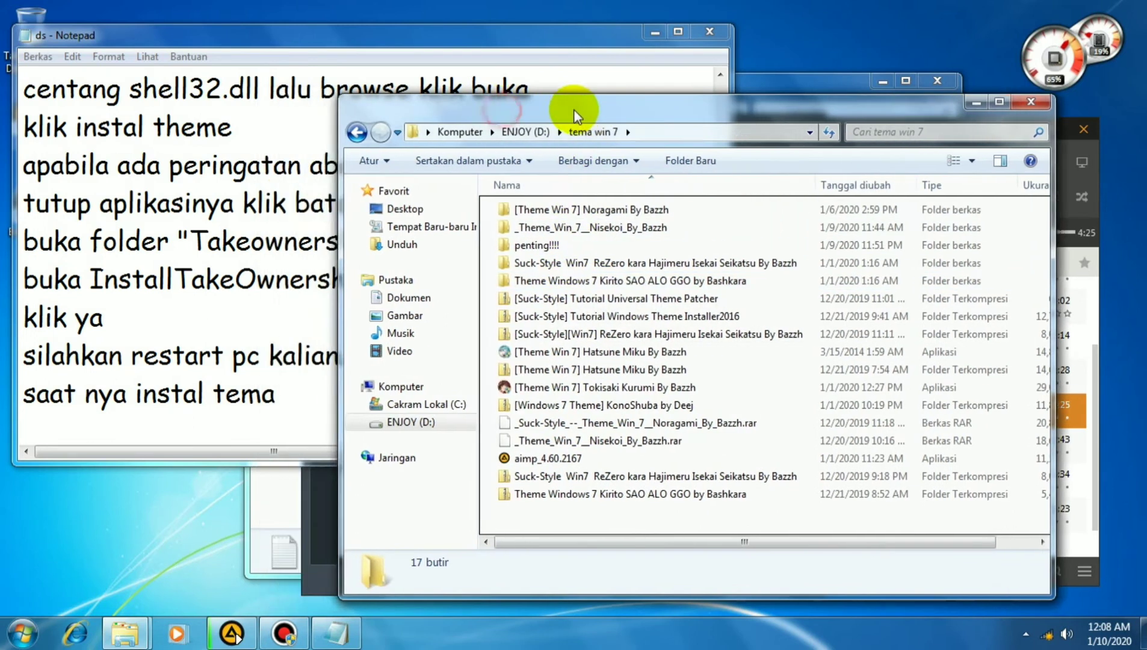
Step: Open the Suck-Style Win7 ReZero kara Hajimeru Isekai Seikatsu folder and the theme folder nested inside it
click(620, 267)
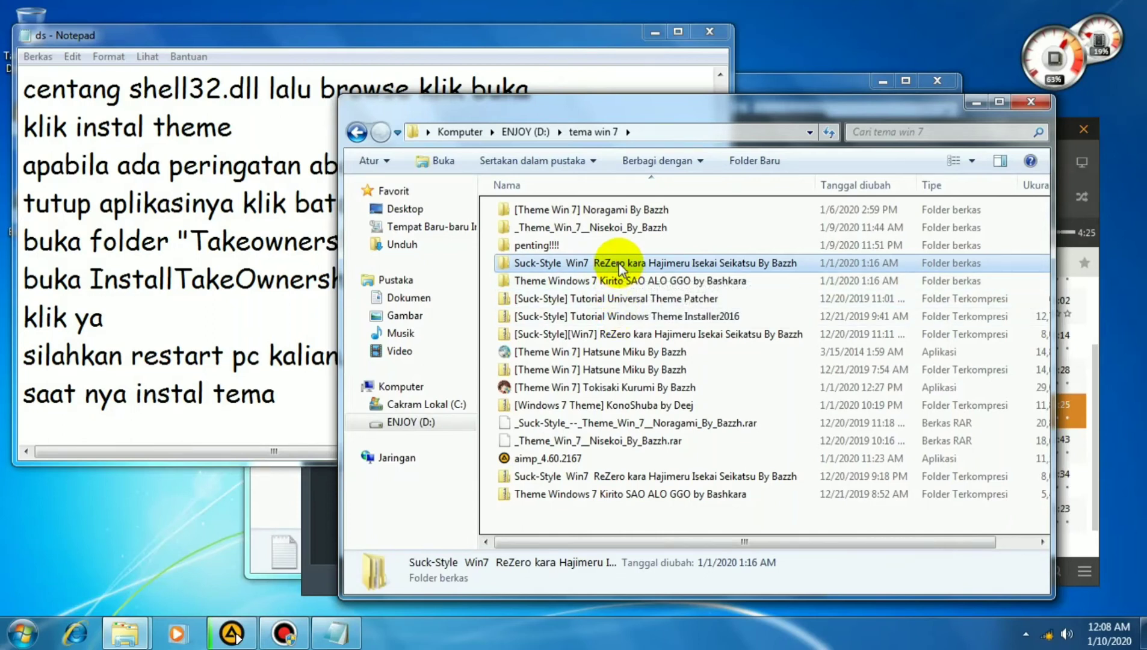
double_click(619, 265)
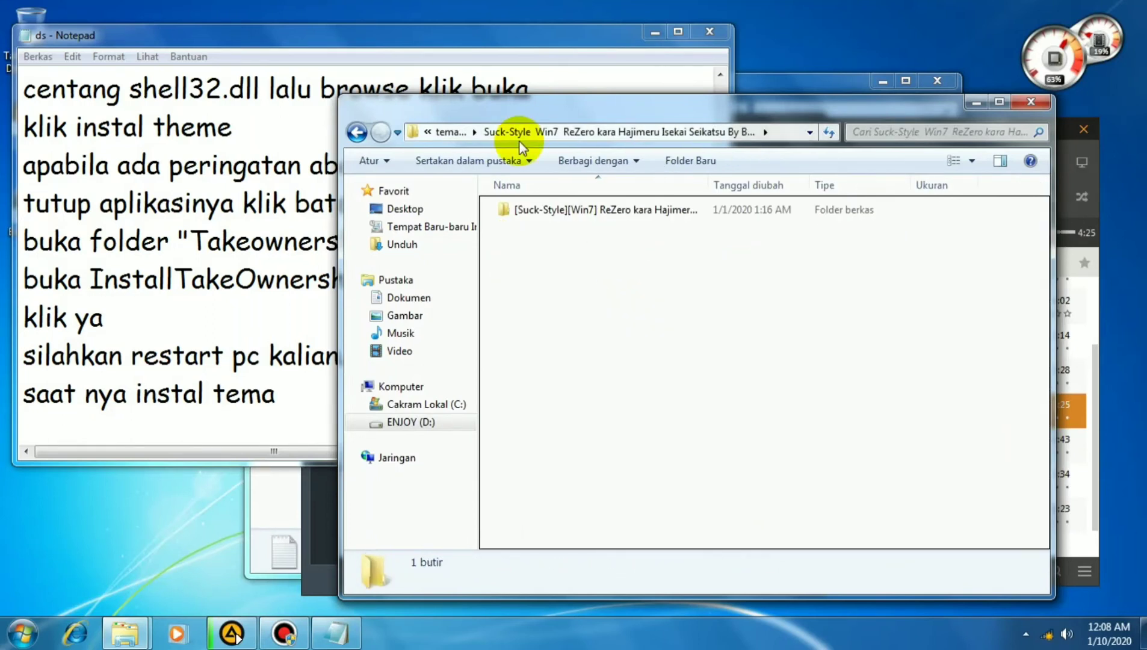
drag(518, 113, 557, 114)
double_click(568, 210)
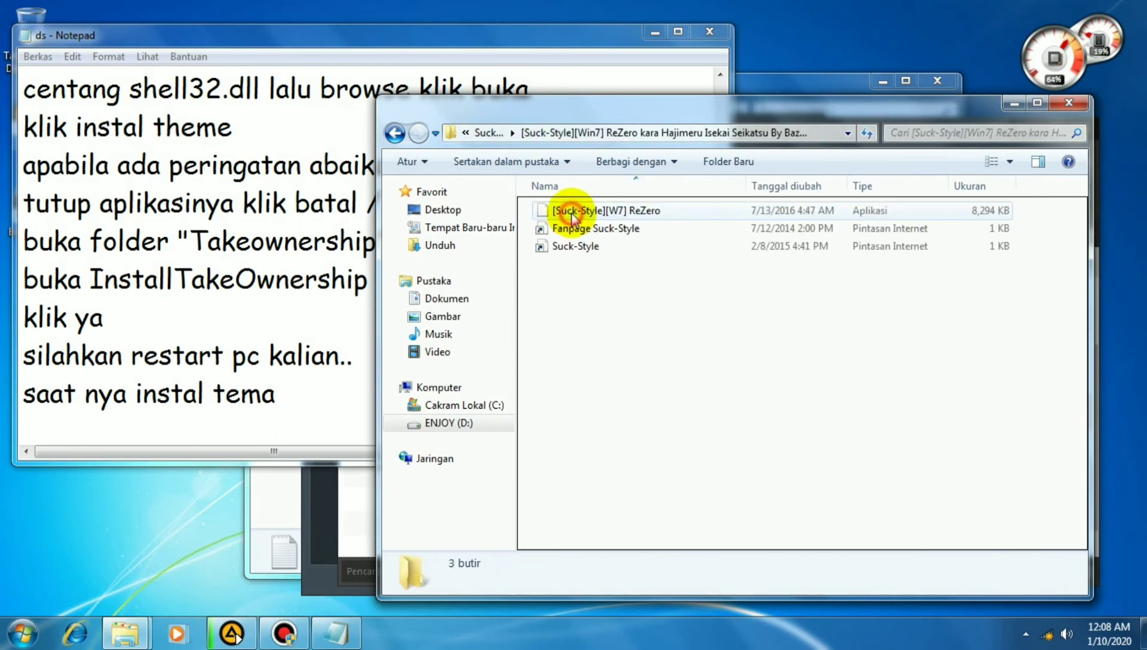
Step: Write saya akan menginstal tema re zero on a new line of the note below saat nya instal tema
click(322, 411)
text(s)
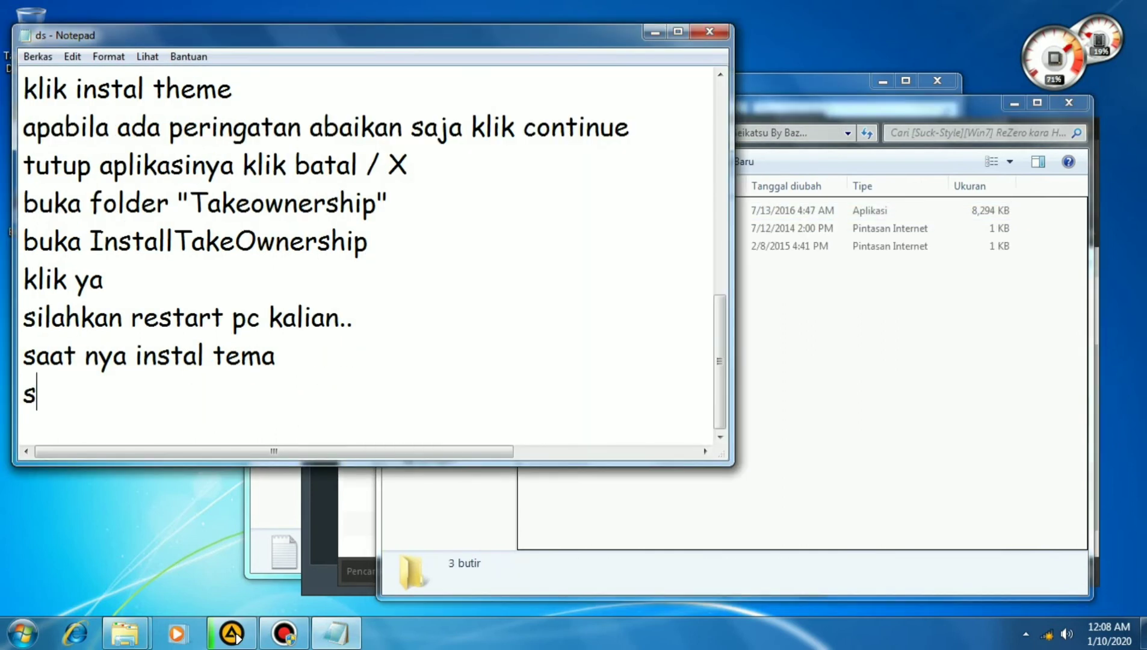
key(BackSpace)
key(BackSpace)
text(aya ak)
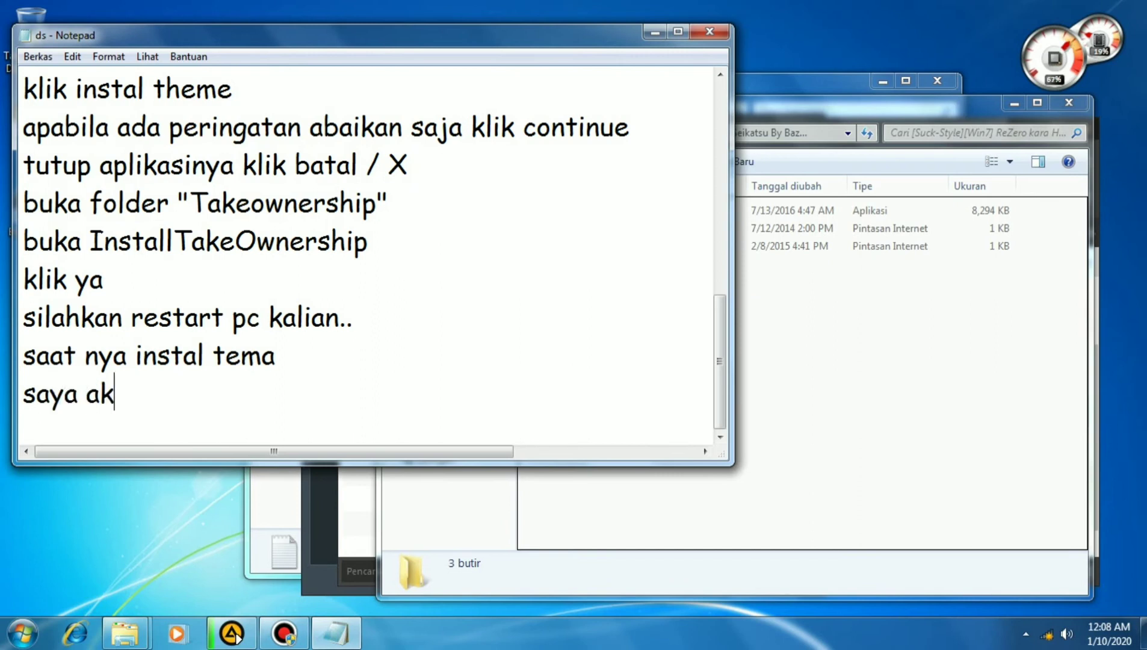
text(an meng)
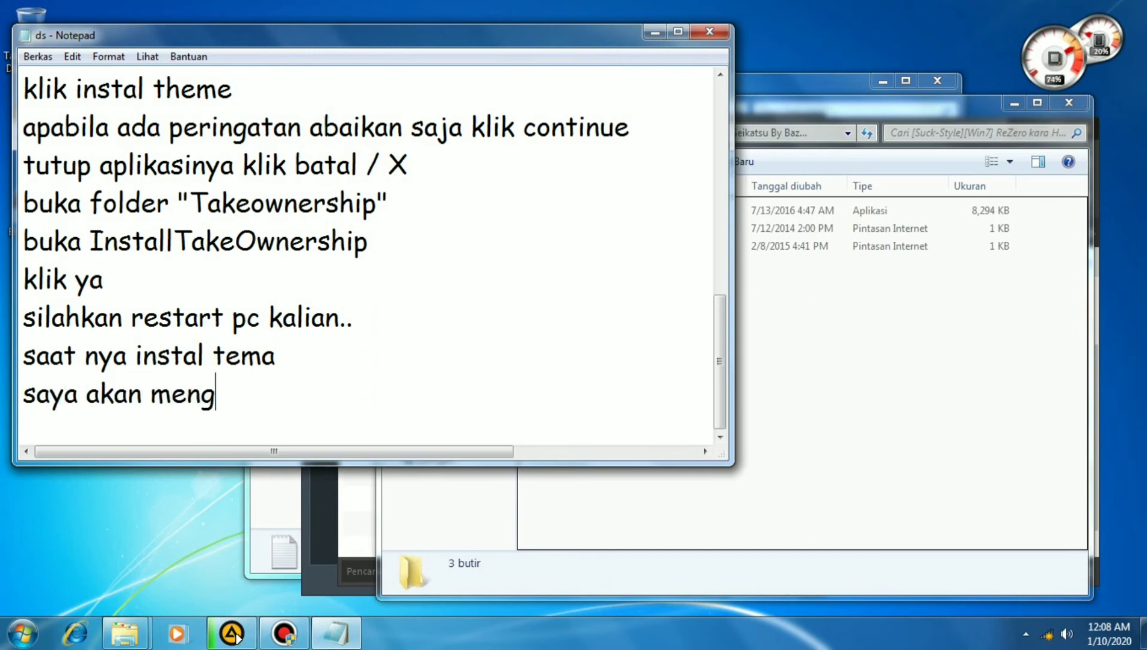
text(insta)
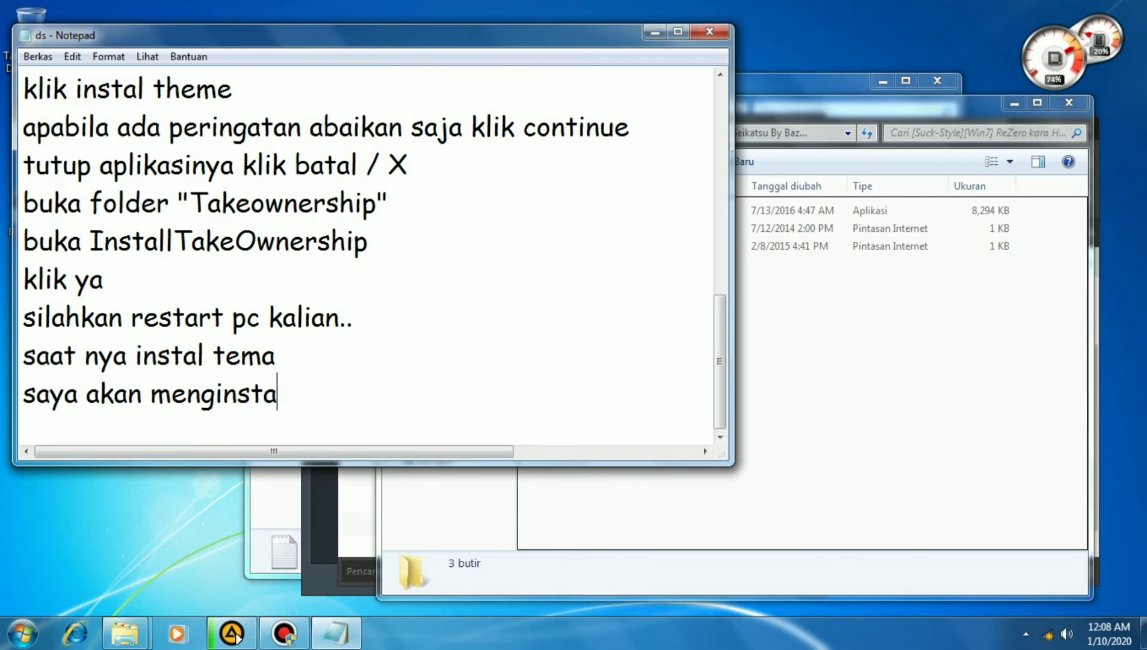
text(l te)
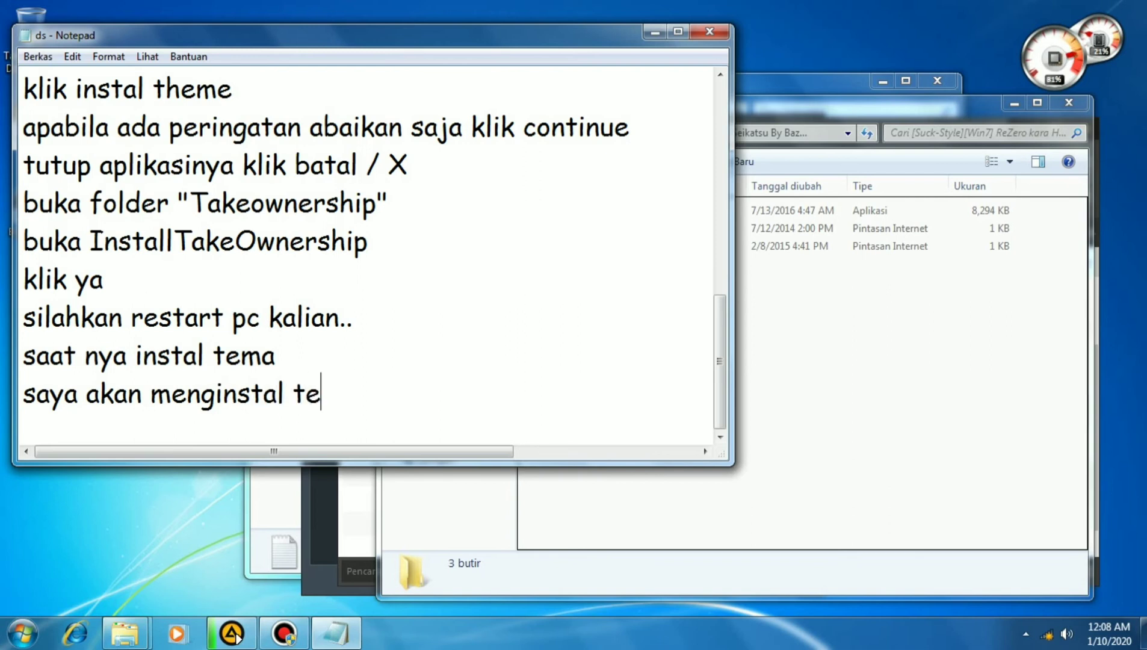
text(ma re zero)
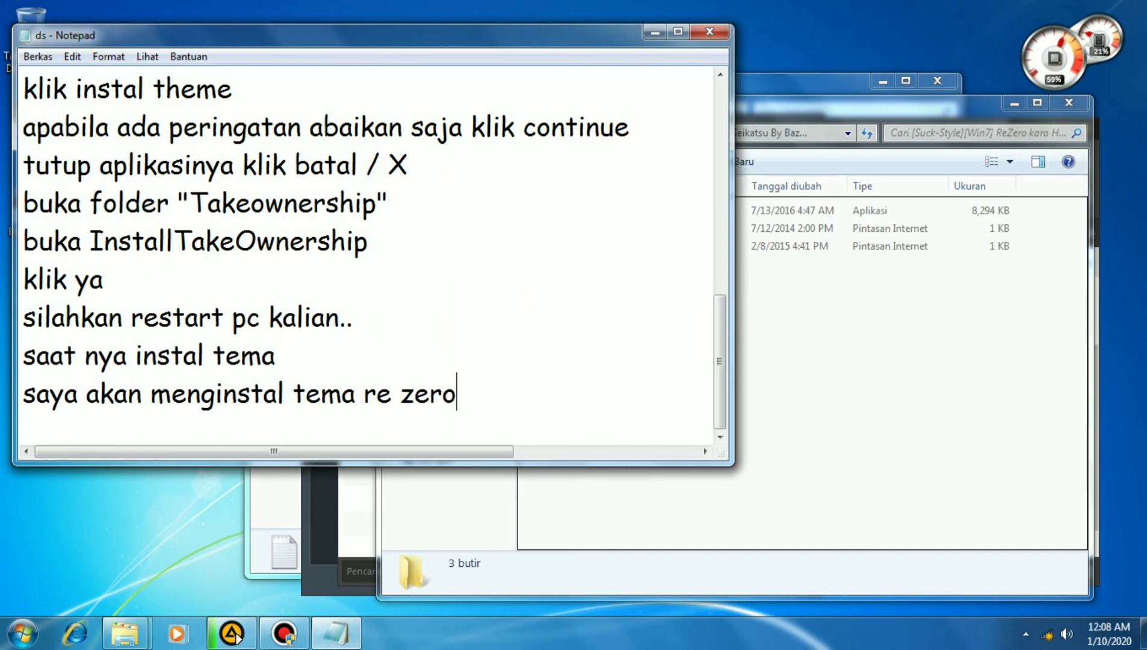
Step: Launch the [Suck-Style][W7] ReZero installer from the theme folder, keeping the windows clear of the note
click(584, 501)
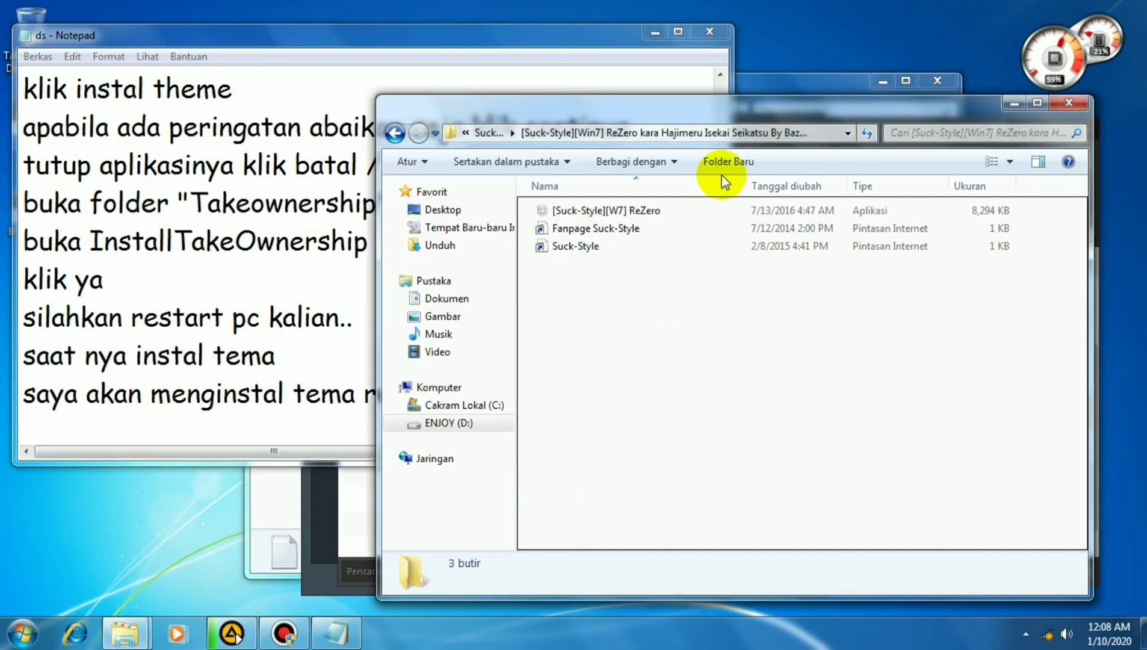
click(598, 214)
drag(533, 115, 628, 136)
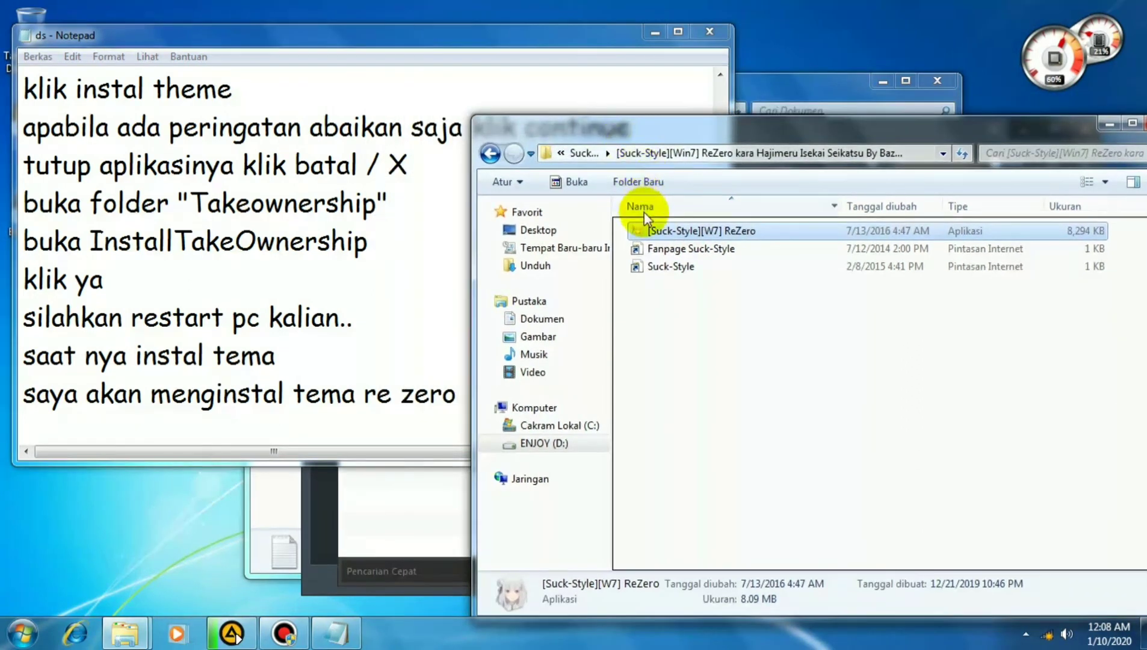
right_click(645, 230)
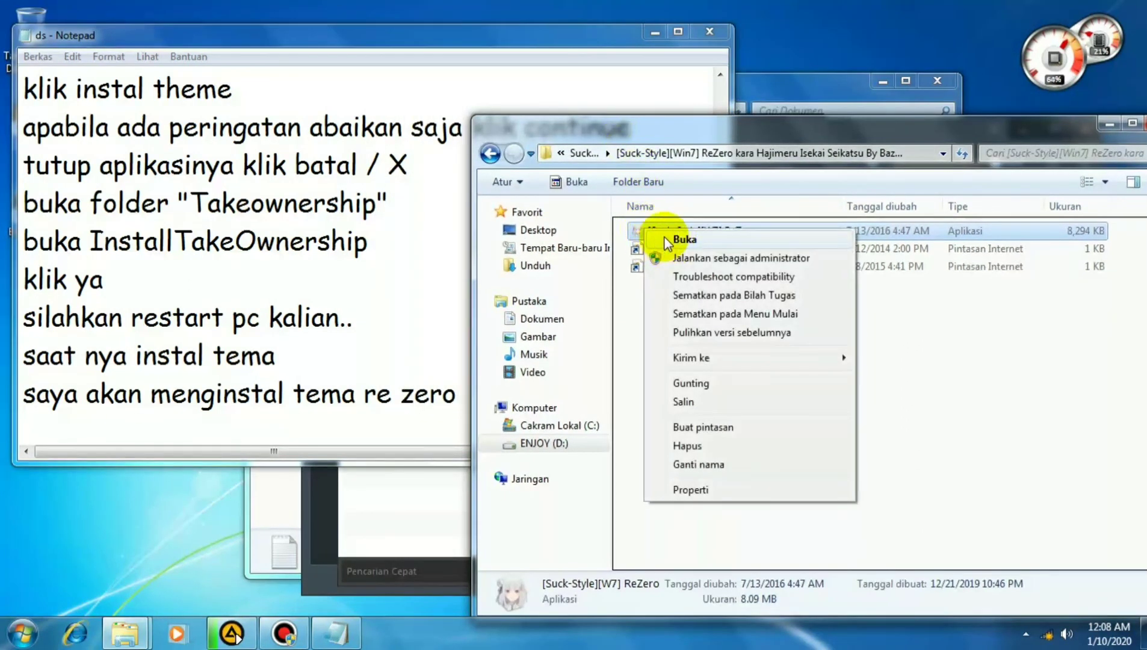
click(667, 240)
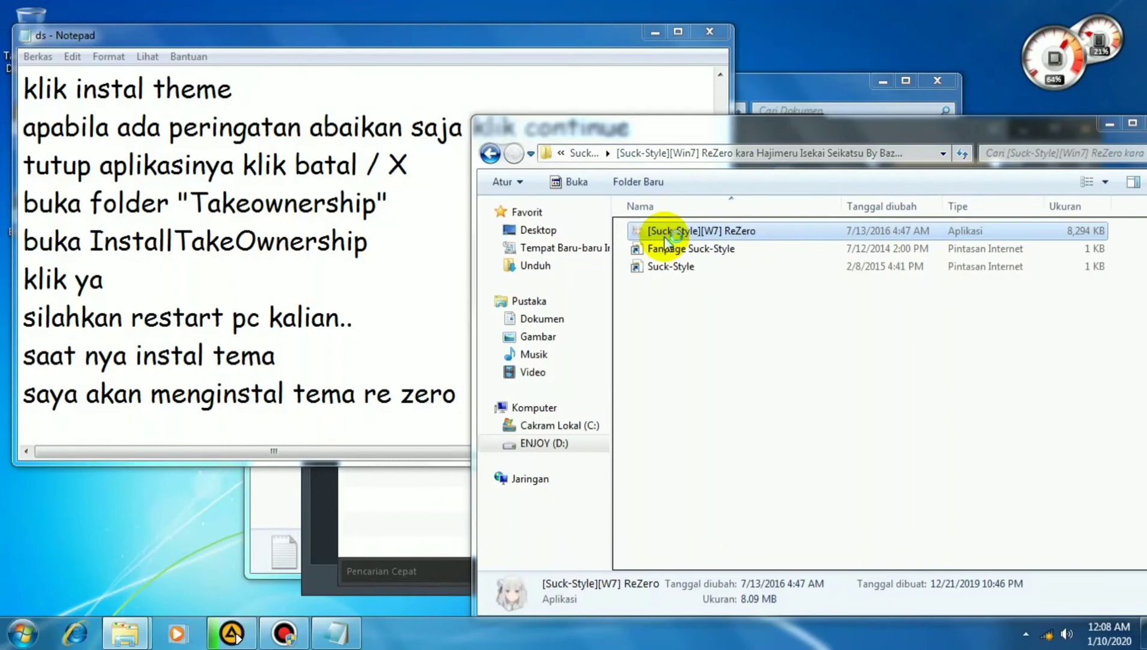
drag(526, 148, 560, 149)
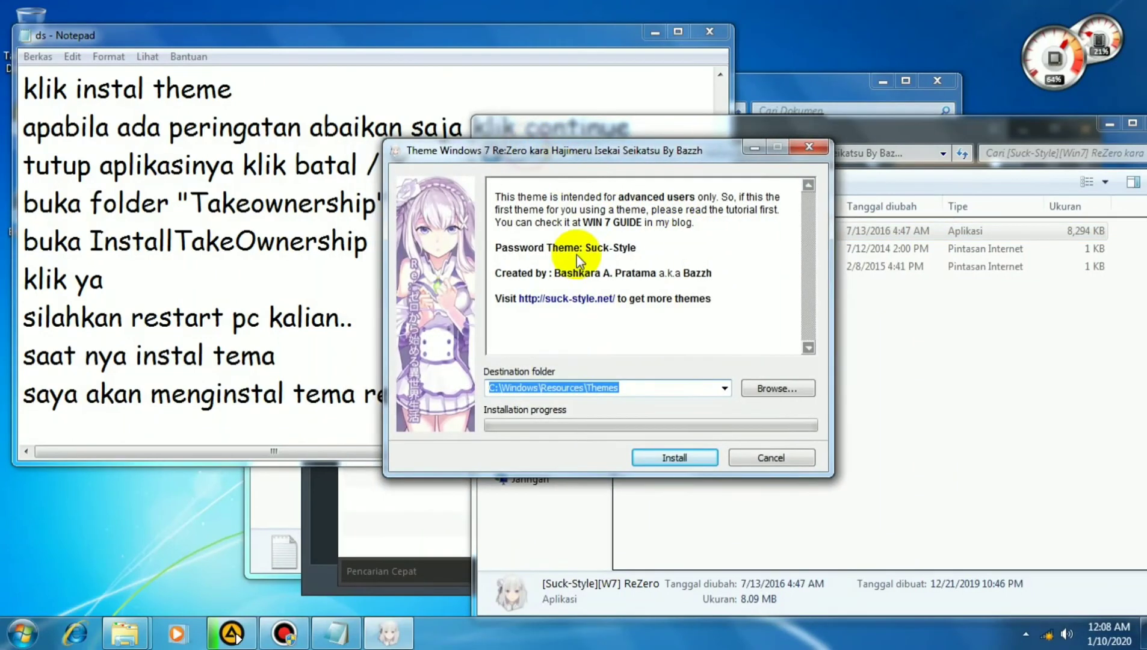
Step: Start installing the Re:Zero theme into C:\Windows\Resources\Themes and move the password prompt clear of the note
click(660, 459)
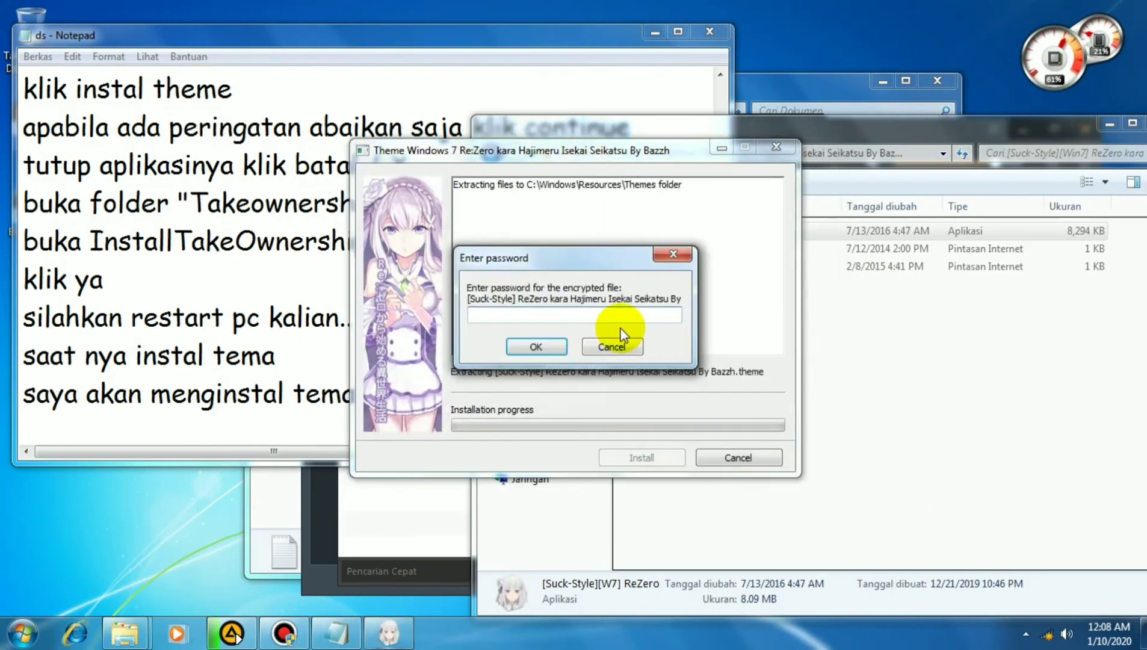
mouse_move(499, 264)
mouse_down()
mouse_move(517, 260)
mouse_move(505, 247)
mouse_up()
click(507, 153)
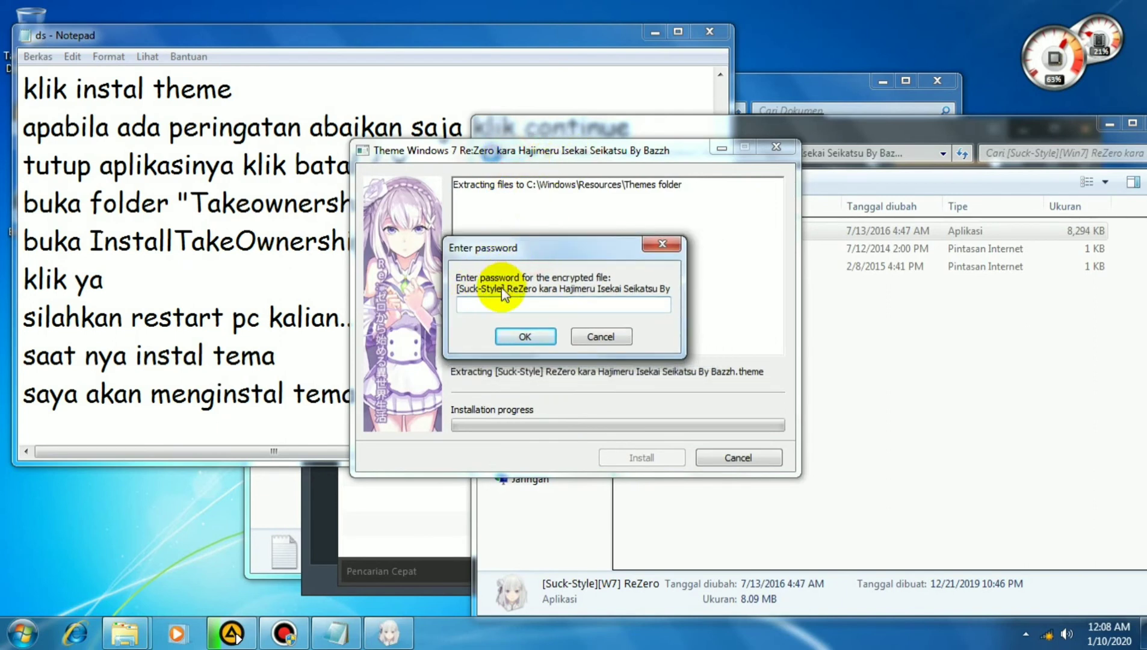
click(521, 315)
click(248, 428)
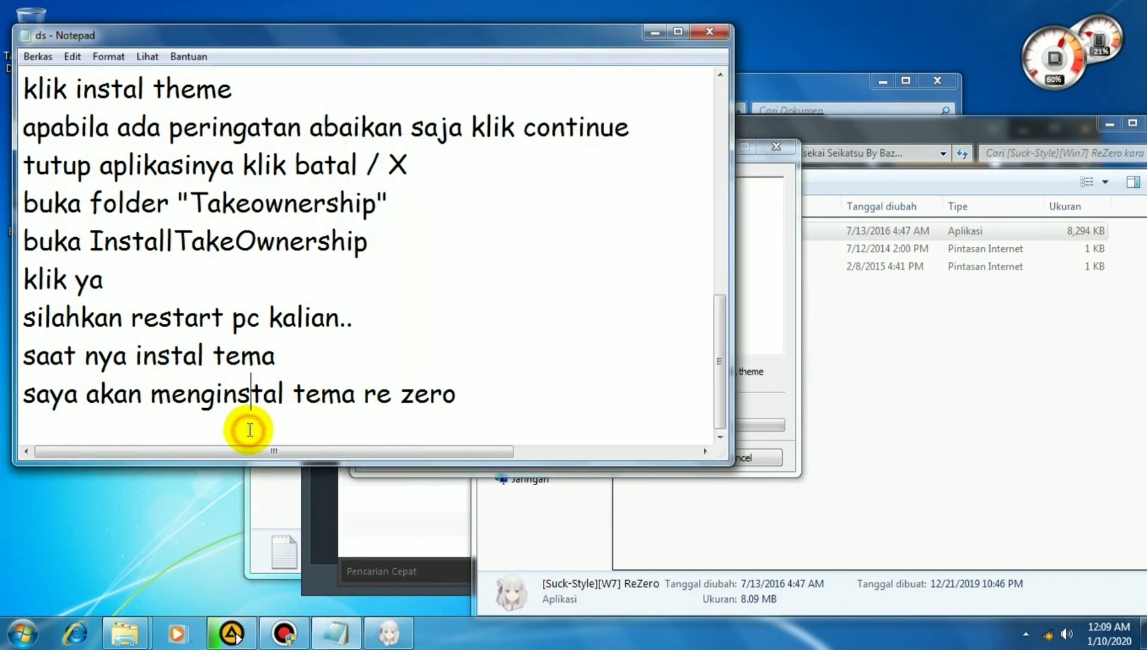
key(Return)
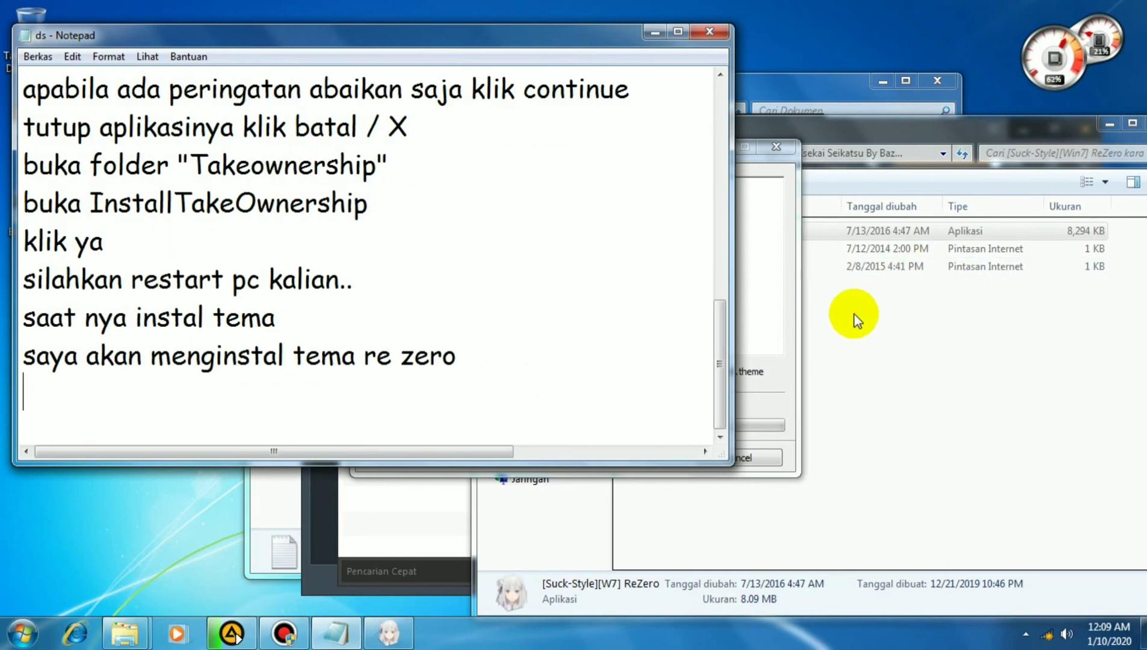
click(778, 313)
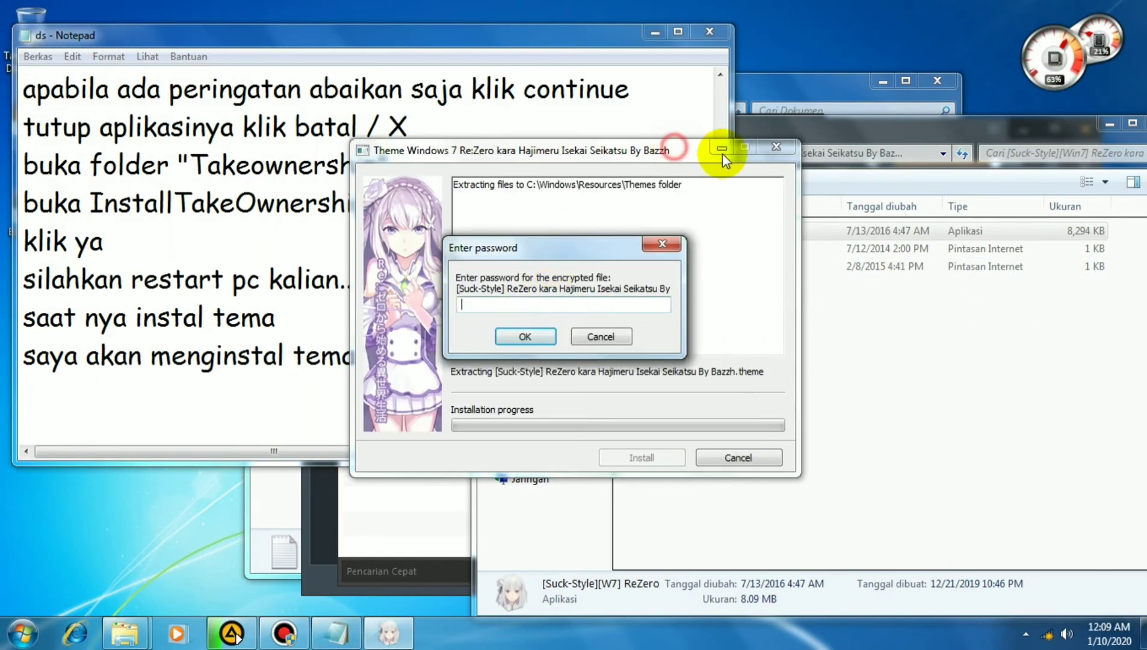
drag(594, 251, 205, 488)
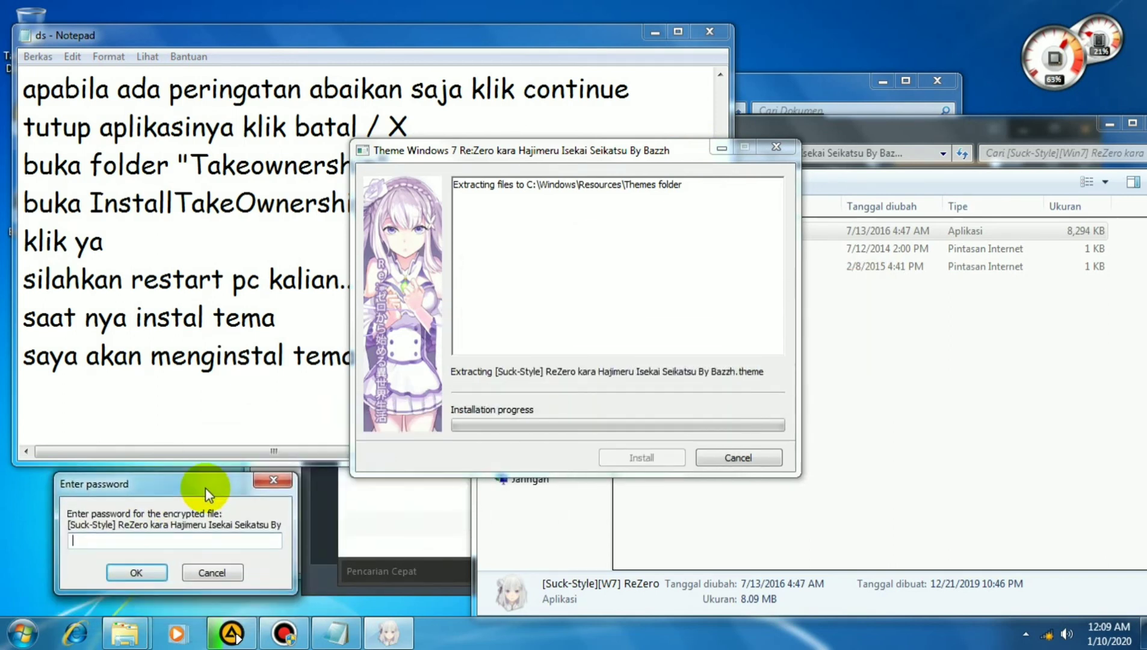
Step: Write sandi tema followed by the theme password in quotation marks on the note's new last line
click(231, 388)
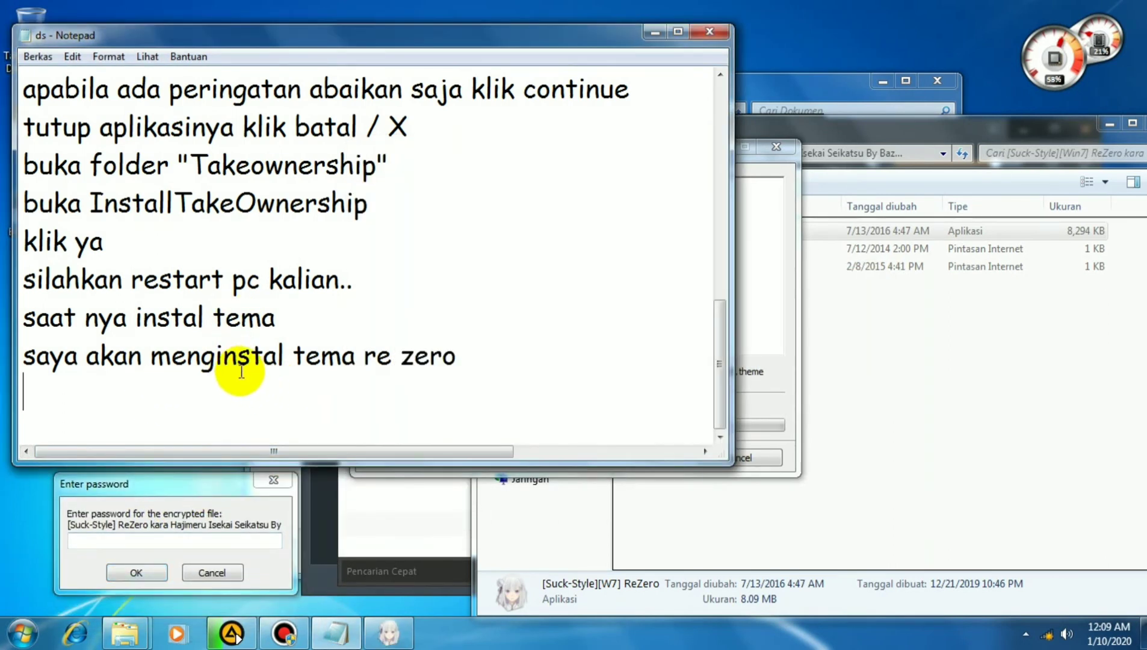
text(s)
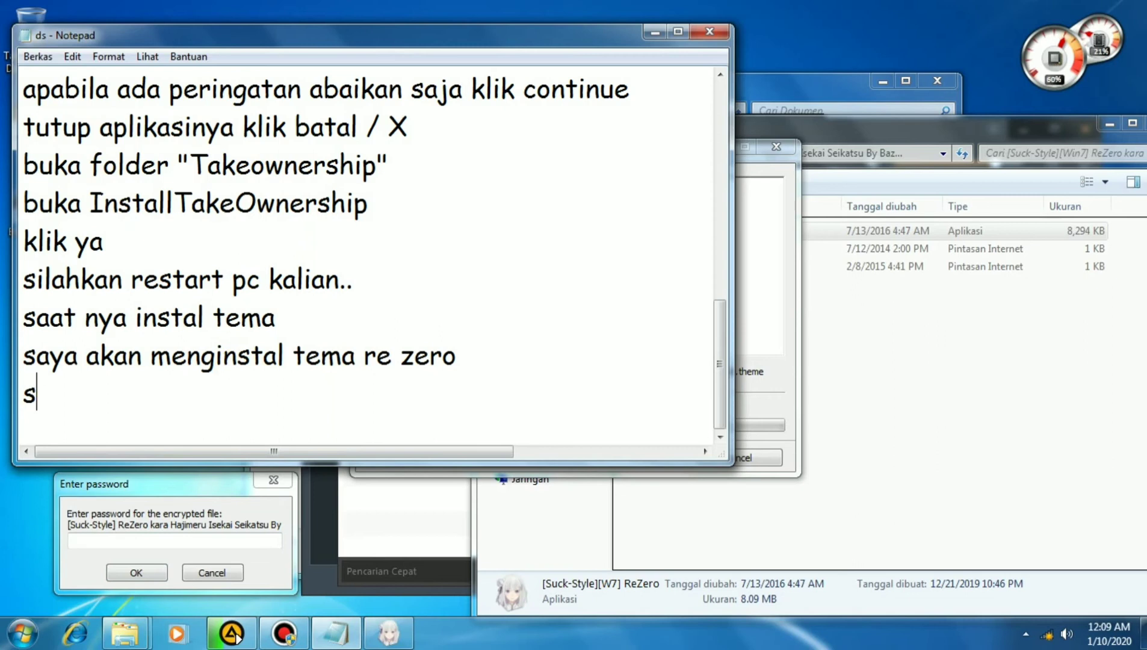
text(nndi tema "Suck-Style)
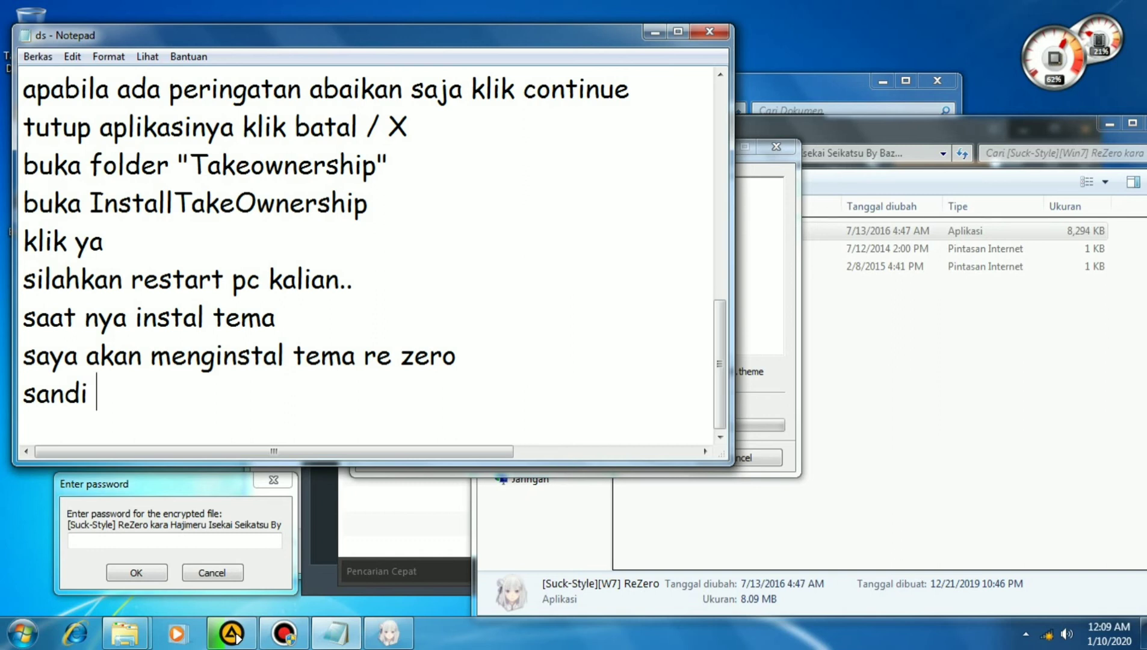
text(ma)
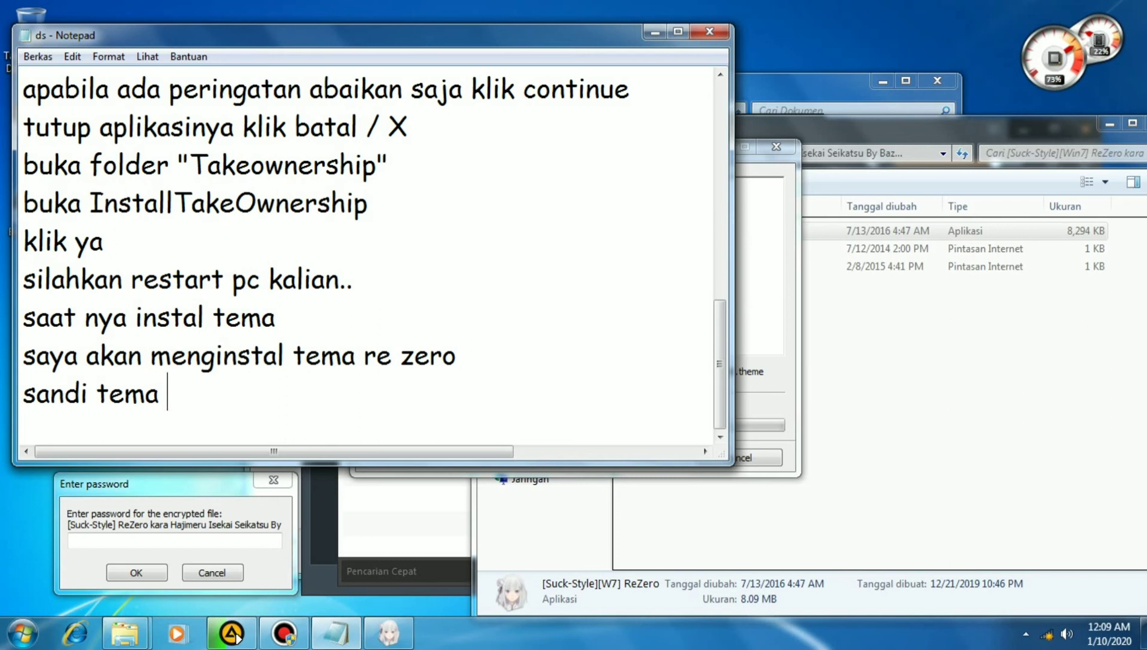
text("Su)
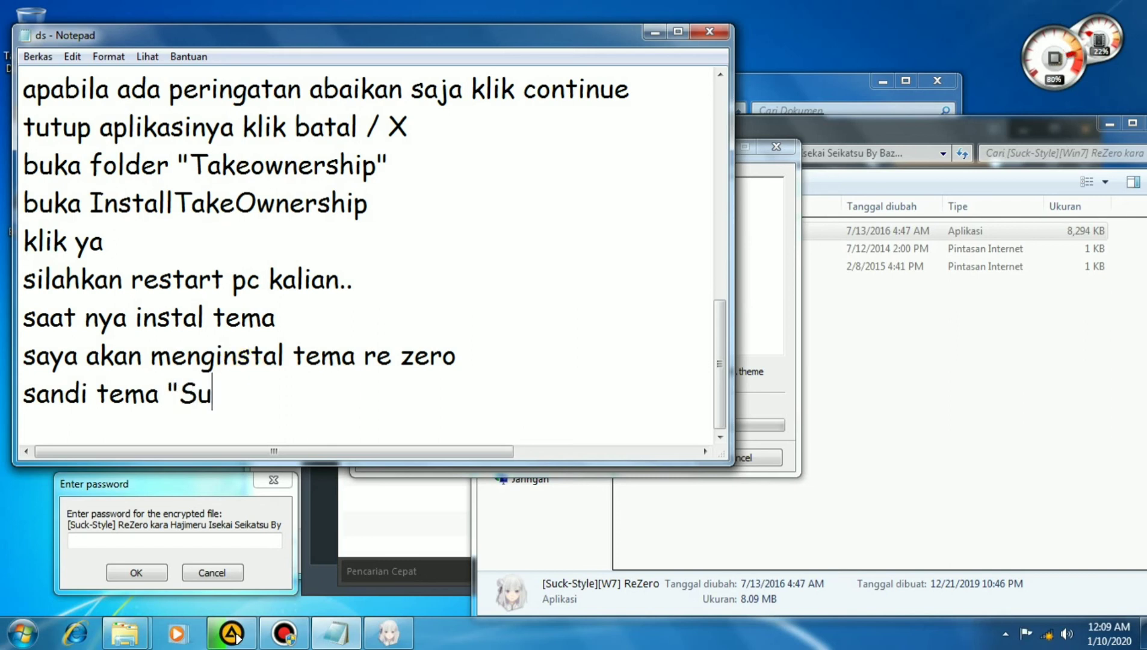
text(ck)
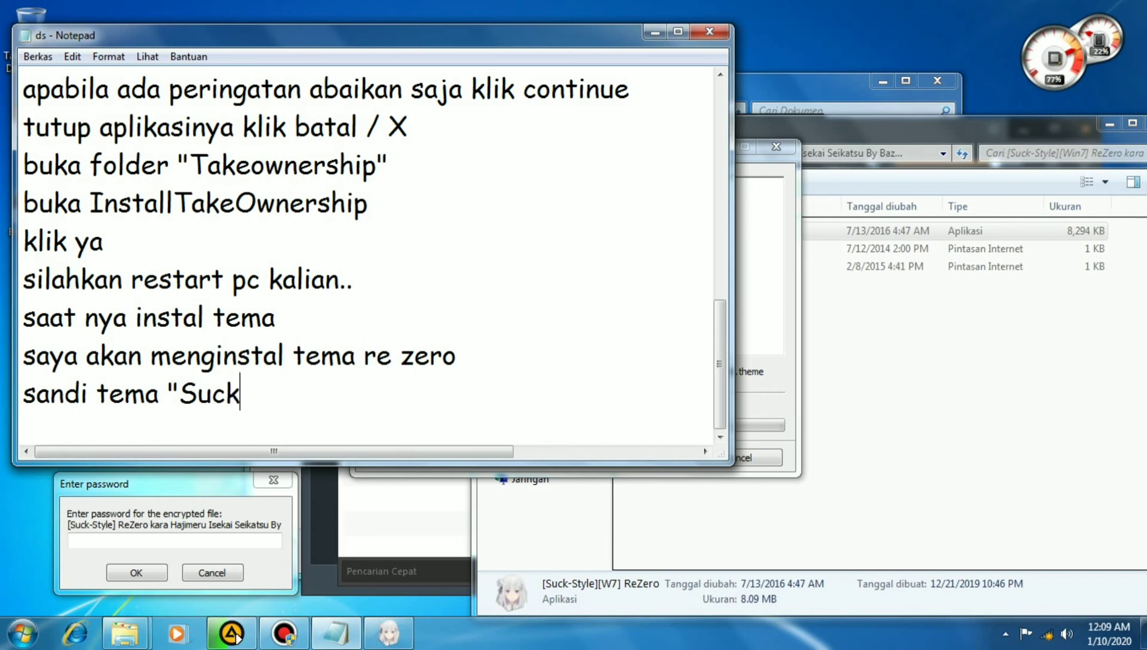
text(-Style")
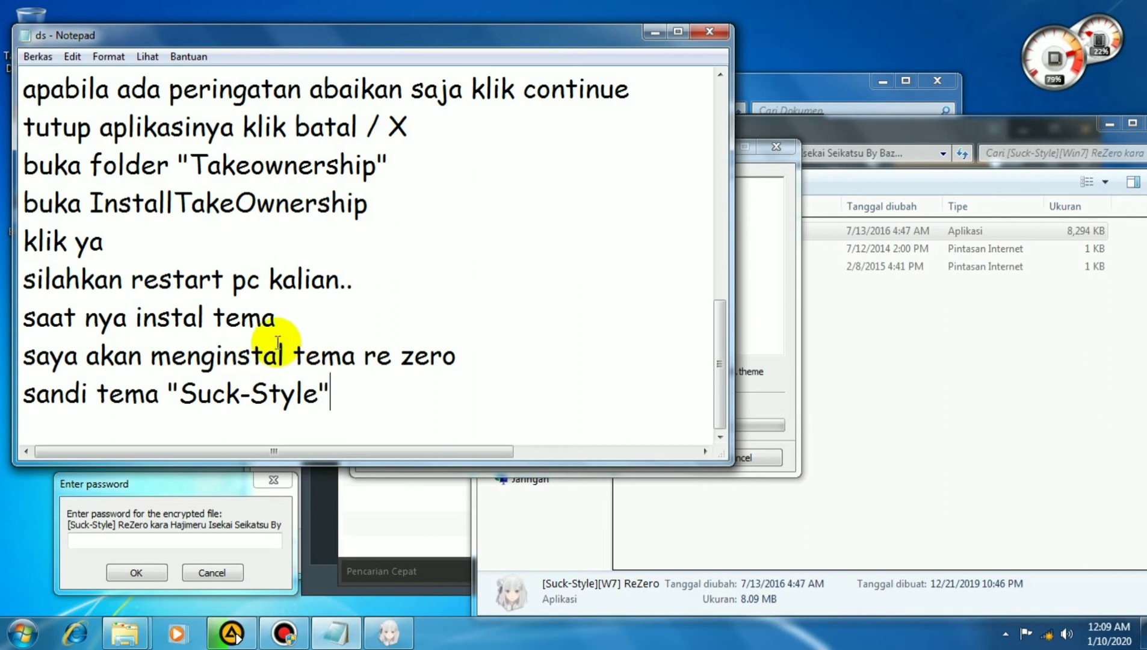
Step: Copy the theme password from the note into the installer's password prompt and confirm it
drag(179, 394, 322, 394)
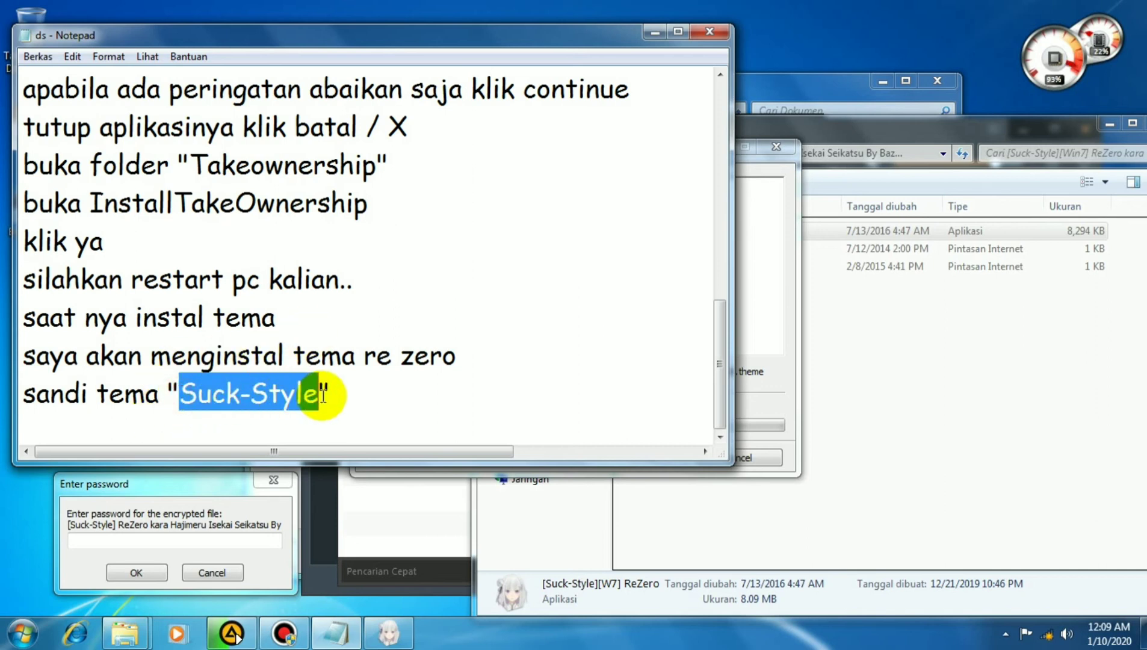
click(182, 537)
key(ctrl+v)
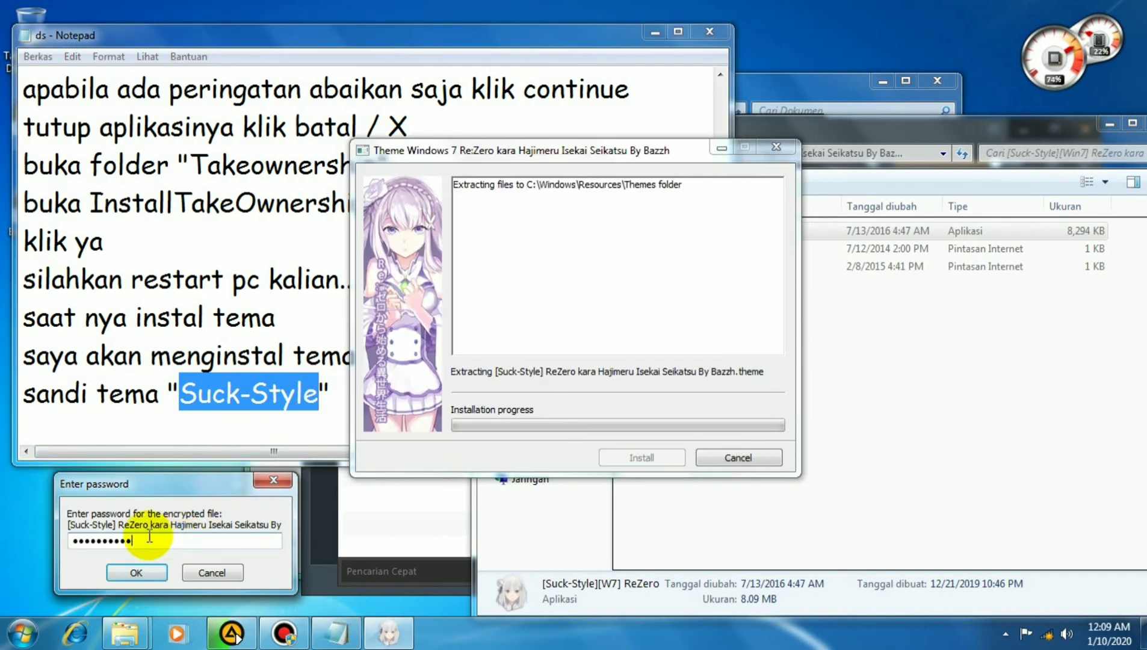
click(138, 572)
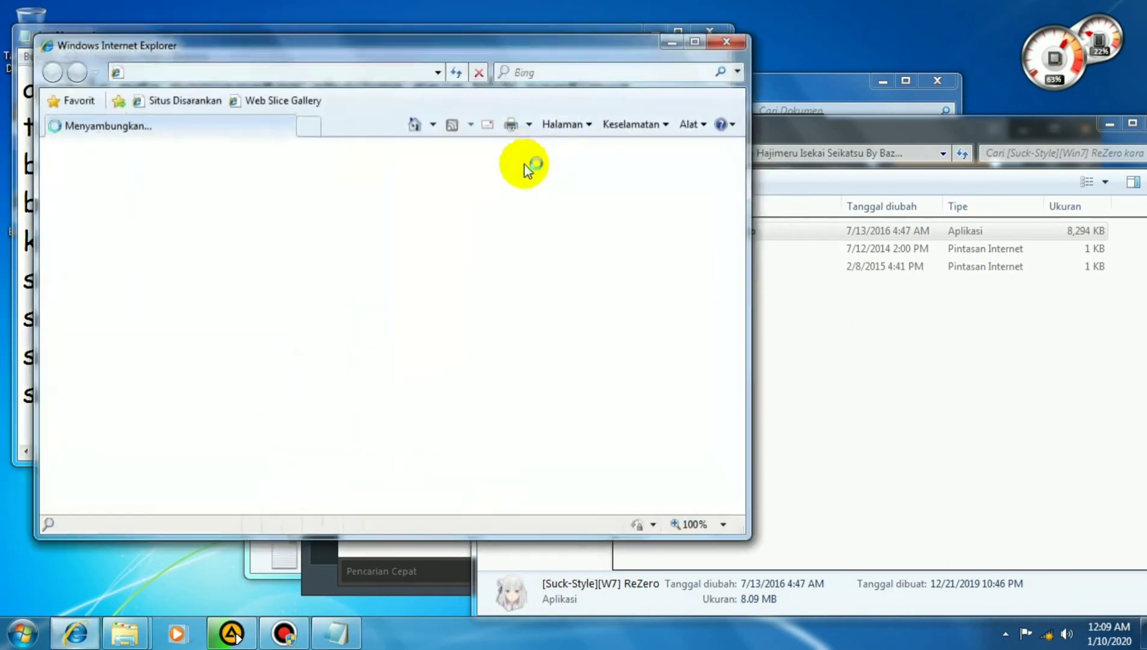
Step: Close the Internet Explorer window and clear the Explorer and recorder windows off the desktop, shifting the music player aside
click(738, 42)
drag(511, 44, 492, 28)
click(1003, 143)
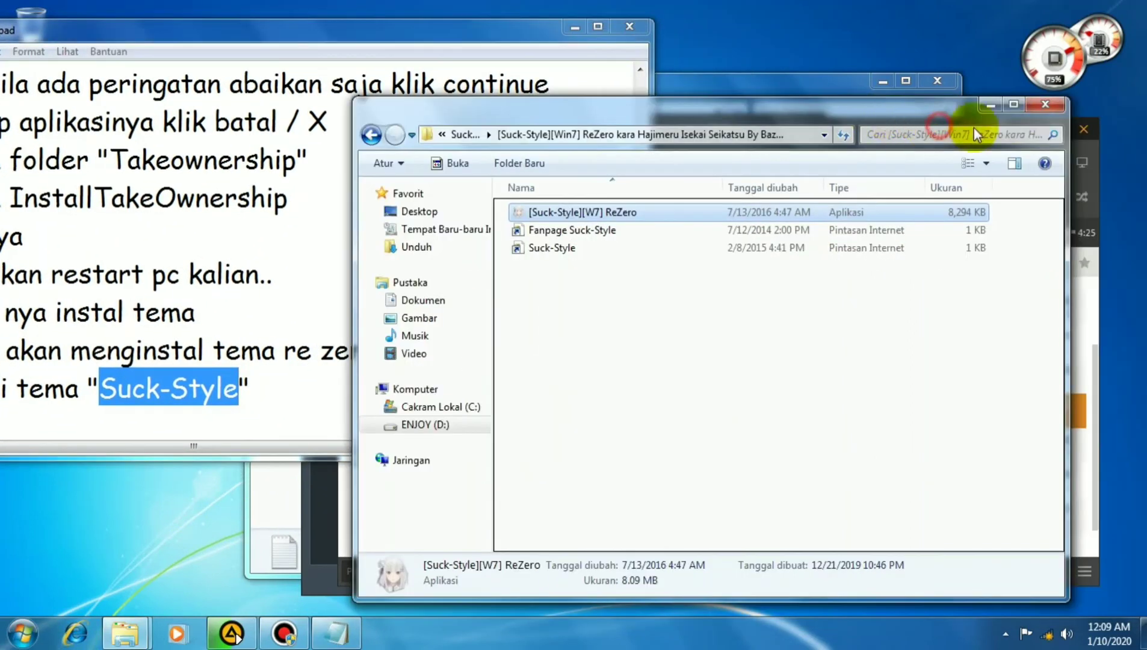
click(1022, 110)
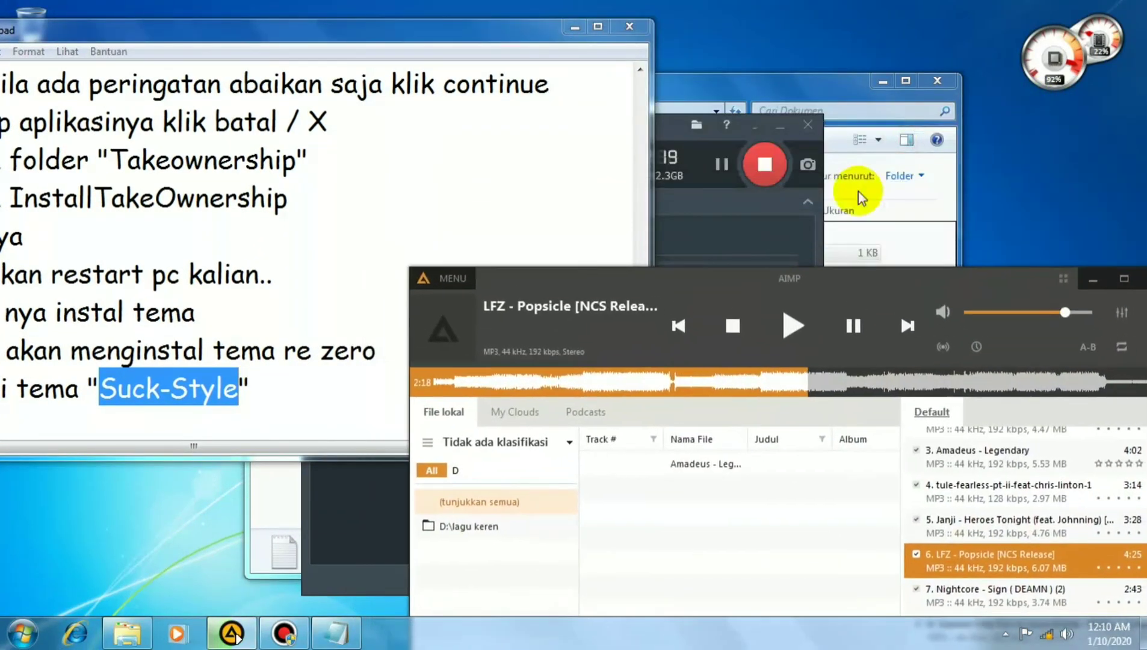
click(776, 127)
drag(839, 81, 831, 76)
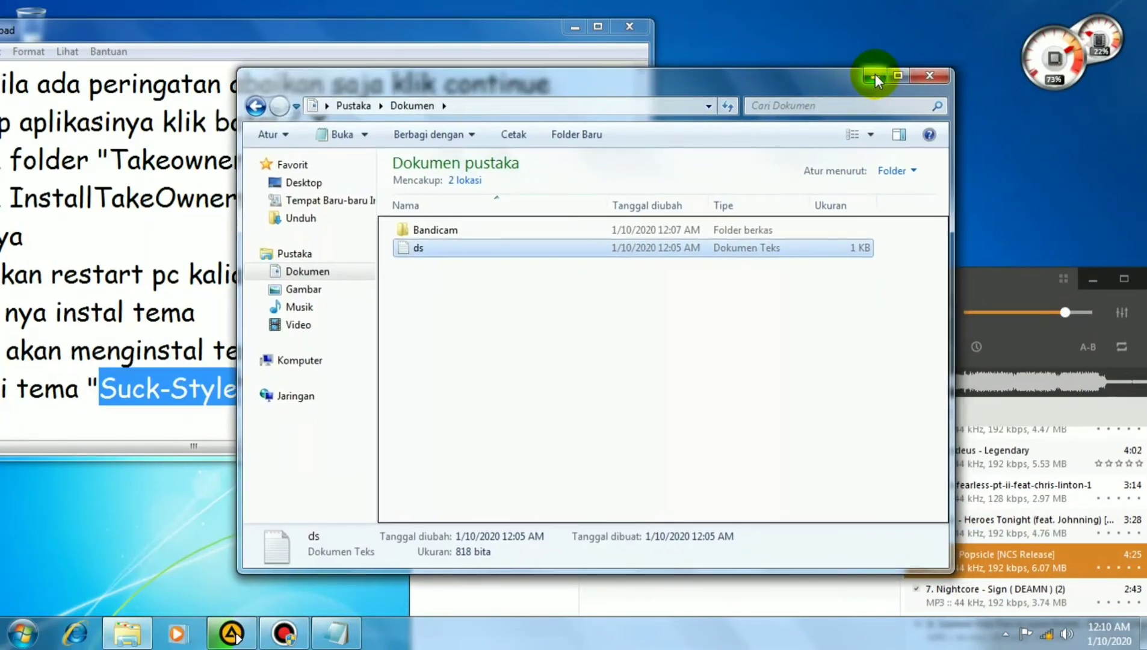
click(874, 74)
drag(786, 269, 687, 311)
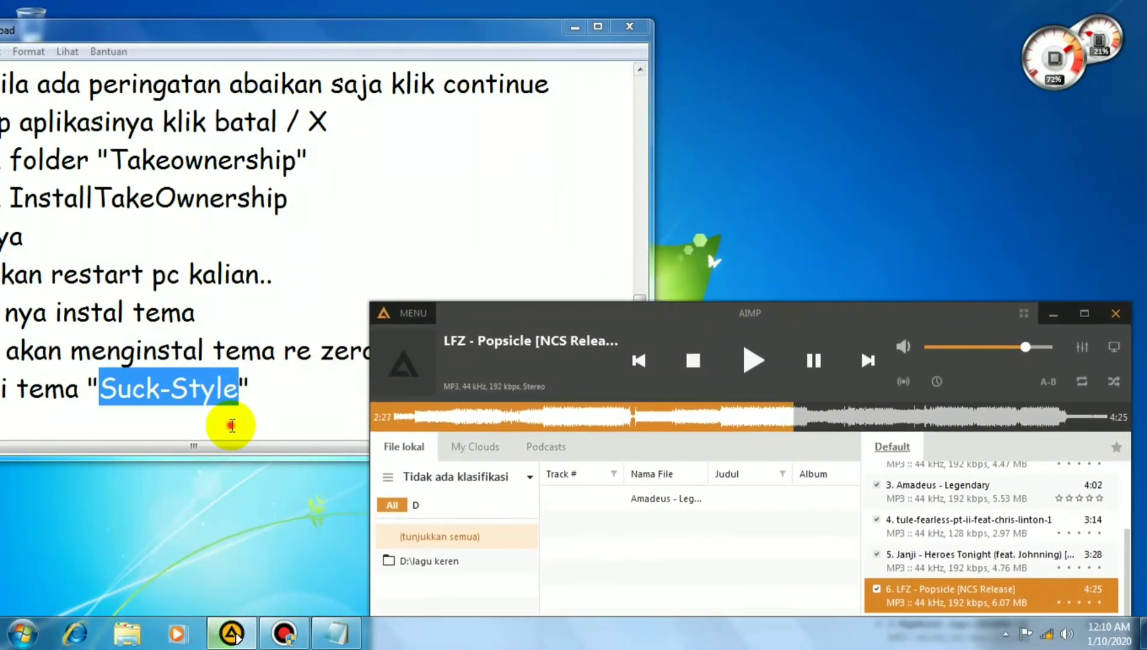
Step: Move the note toward the desktop's centre and write klik kanan di desktop on a new line at its end
click(232, 425)
drag(337, 33, 647, 84)
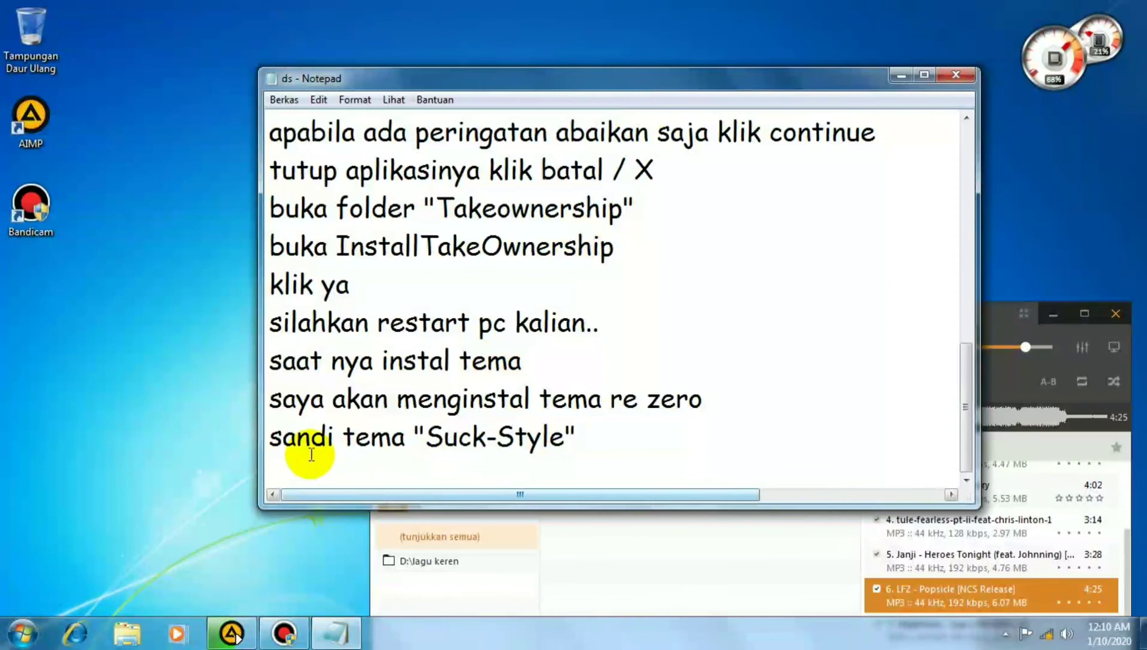
click(599, 436)
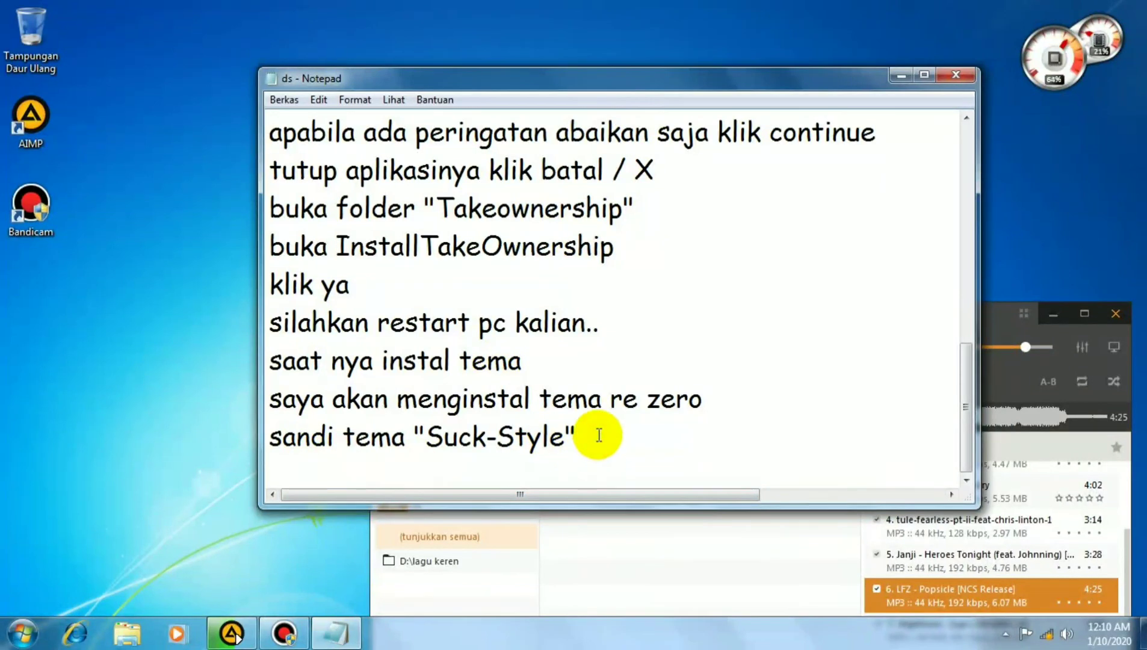
key(Return)
text(klik)
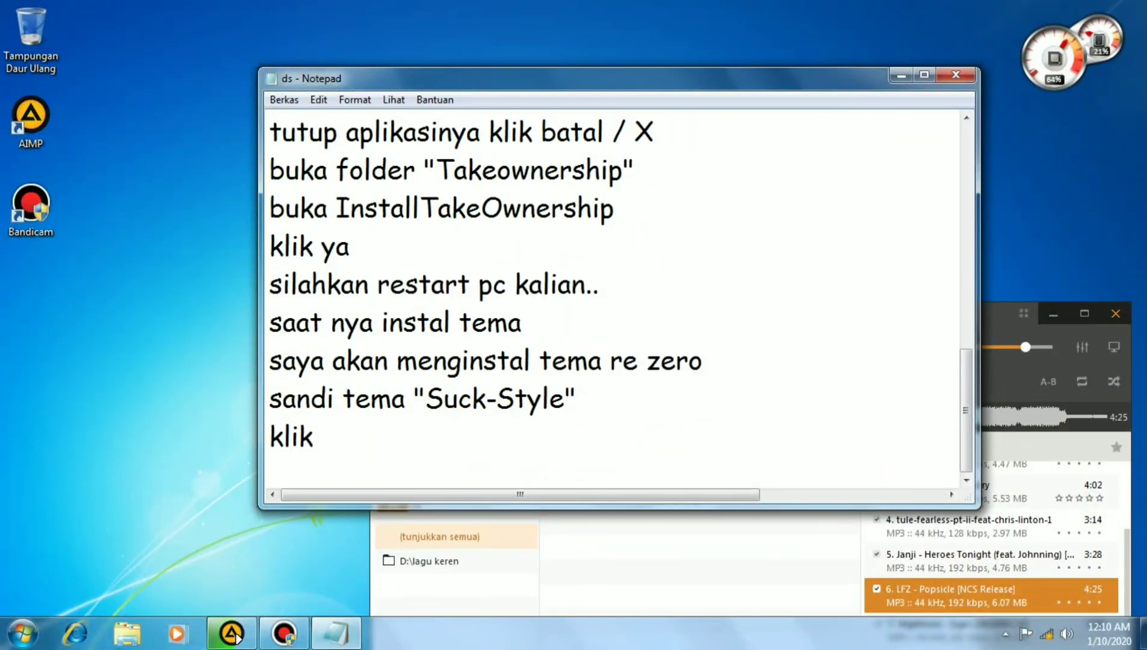
text( kanan di)
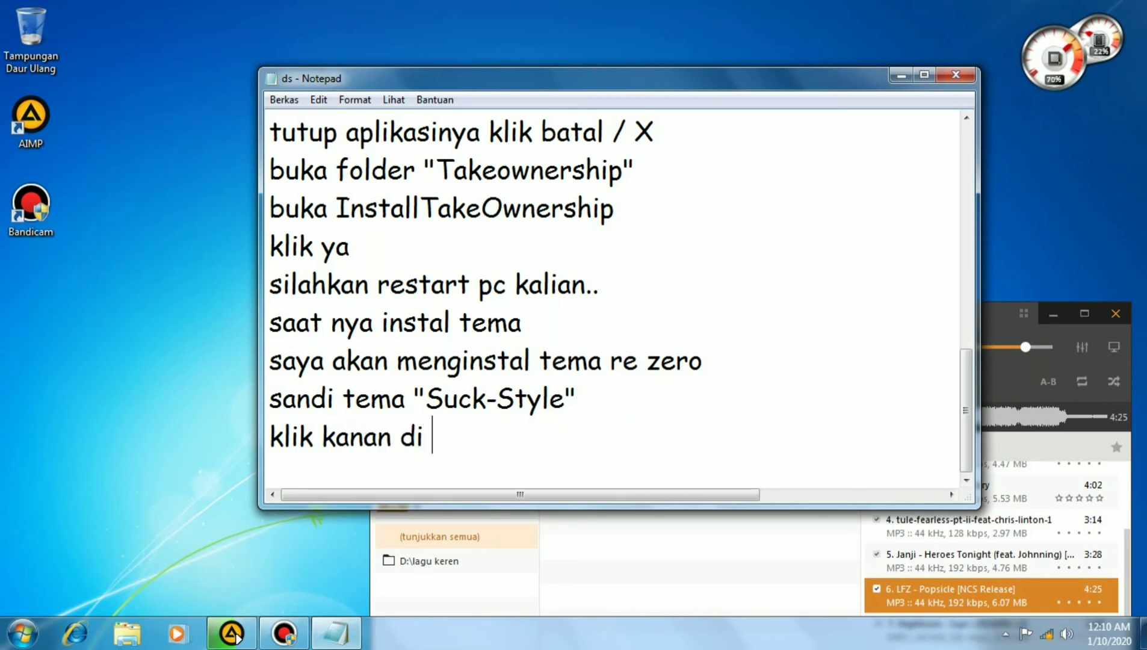
text( desktop)
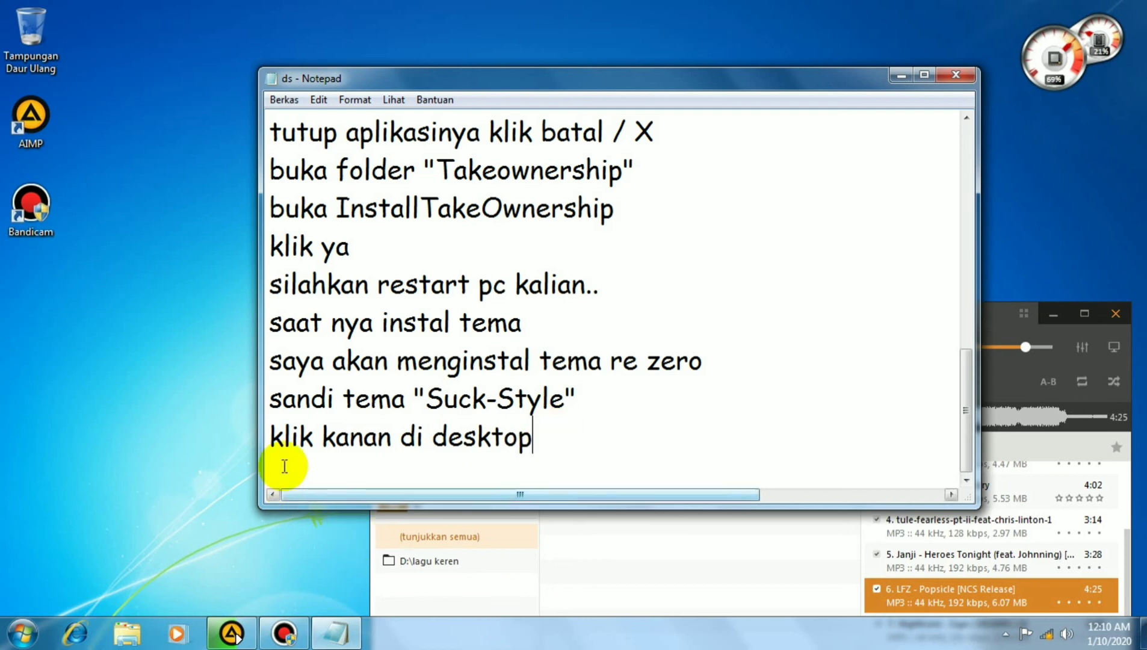
Step: Highlight the klik kanan di desktop line briefly and show the desktop's context menu
drag(272, 437, 640, 433)
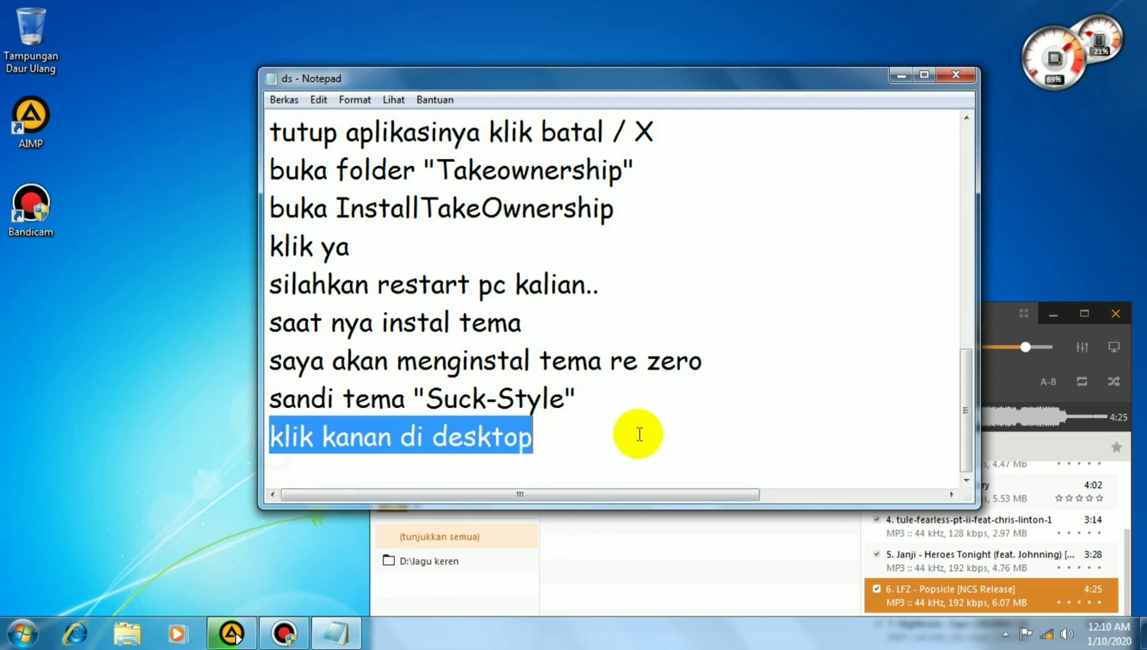
click(521, 437)
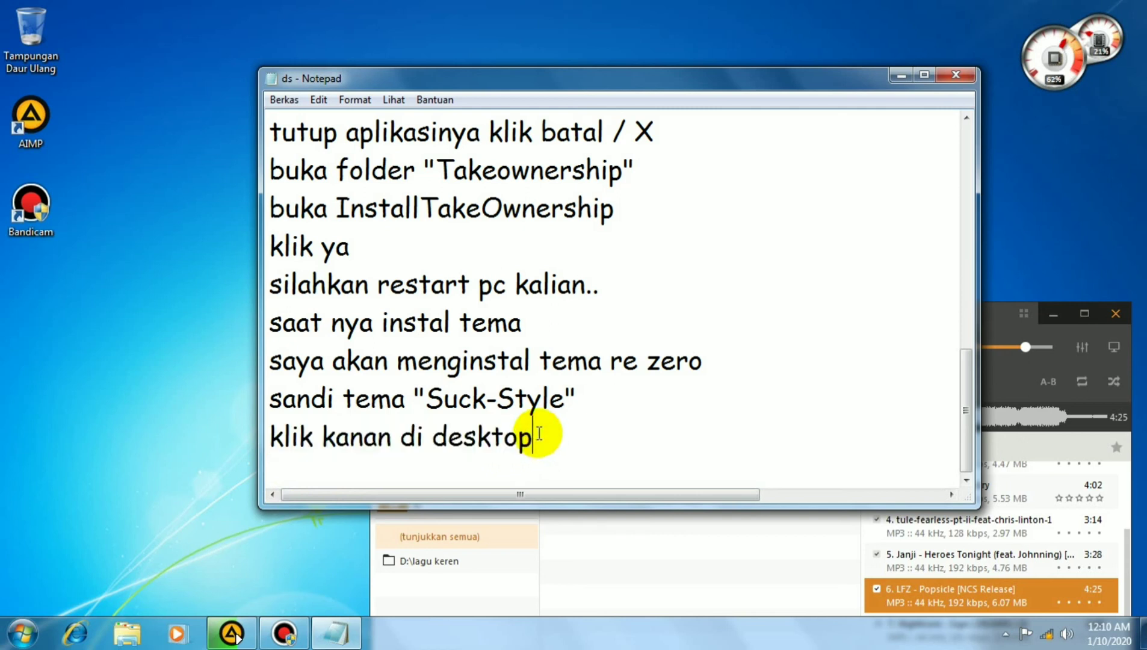
right_click(156, 352)
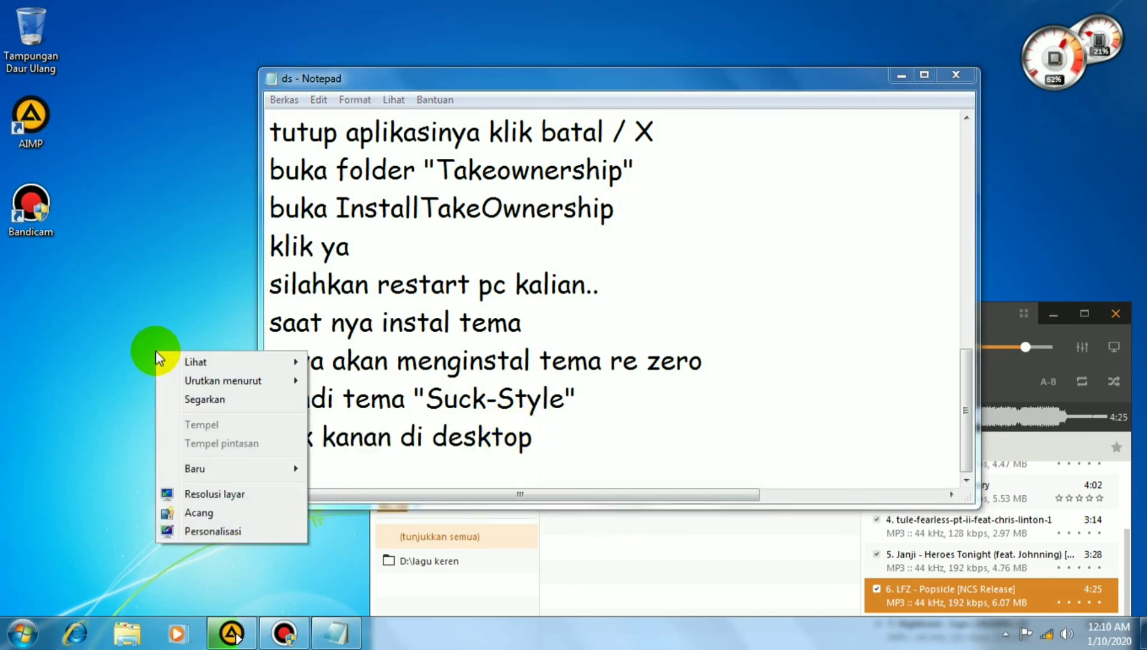
Step: Write klik personalisasi on a new line below klik kanan di desktop and highlight the word personalisasi
click(533, 441)
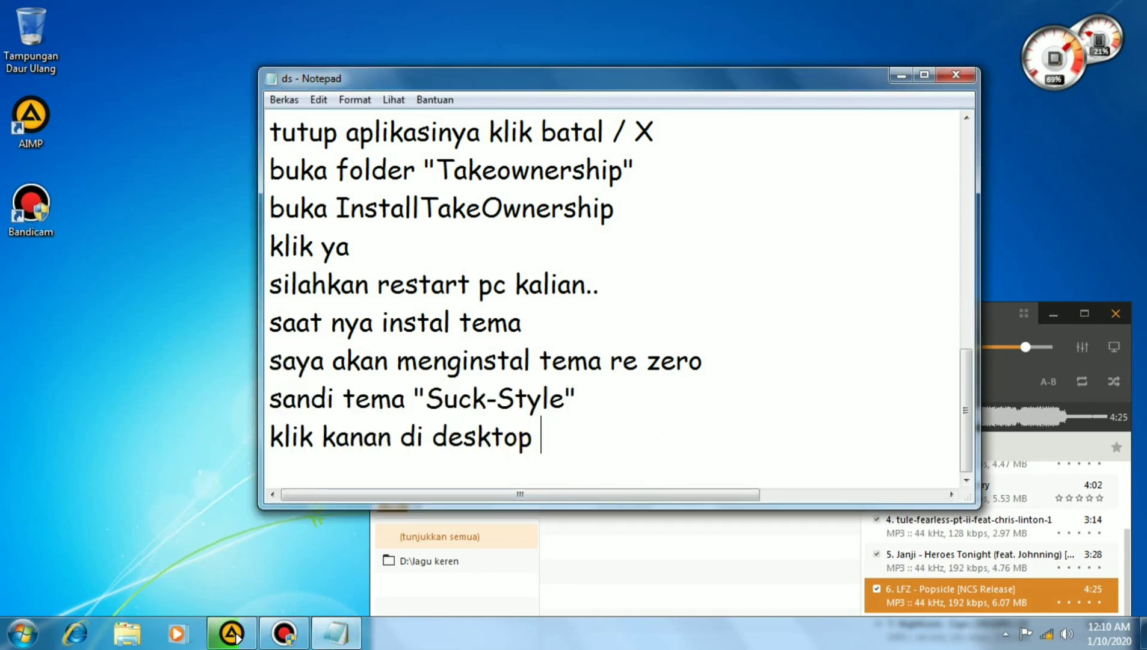
key(Return)
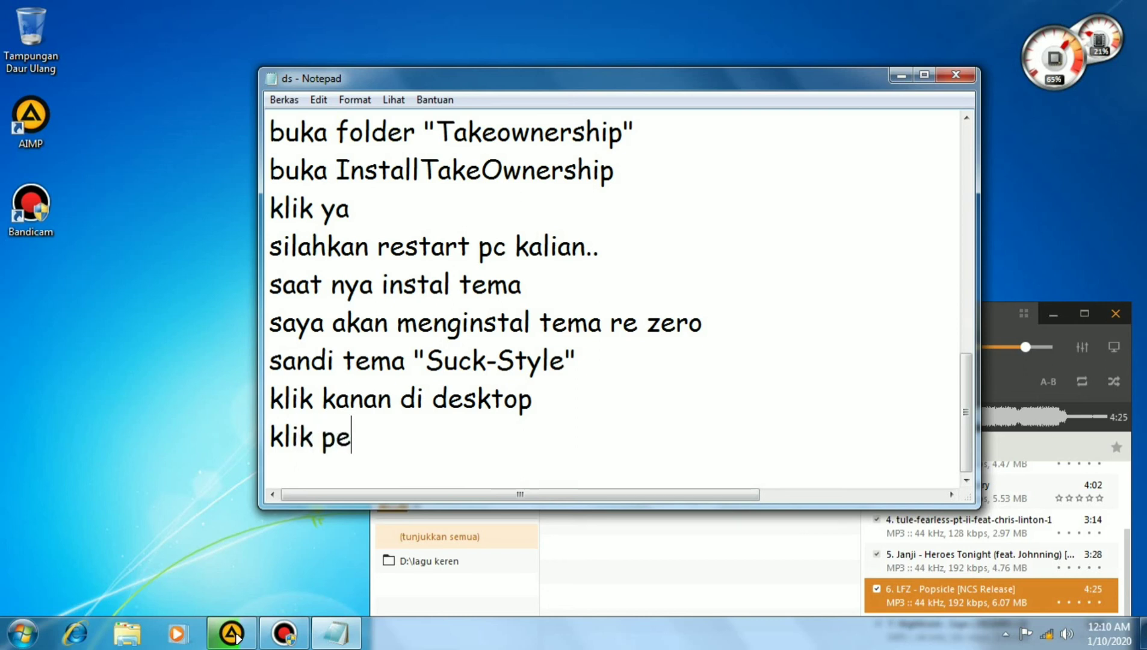
text(klik personalisasi)
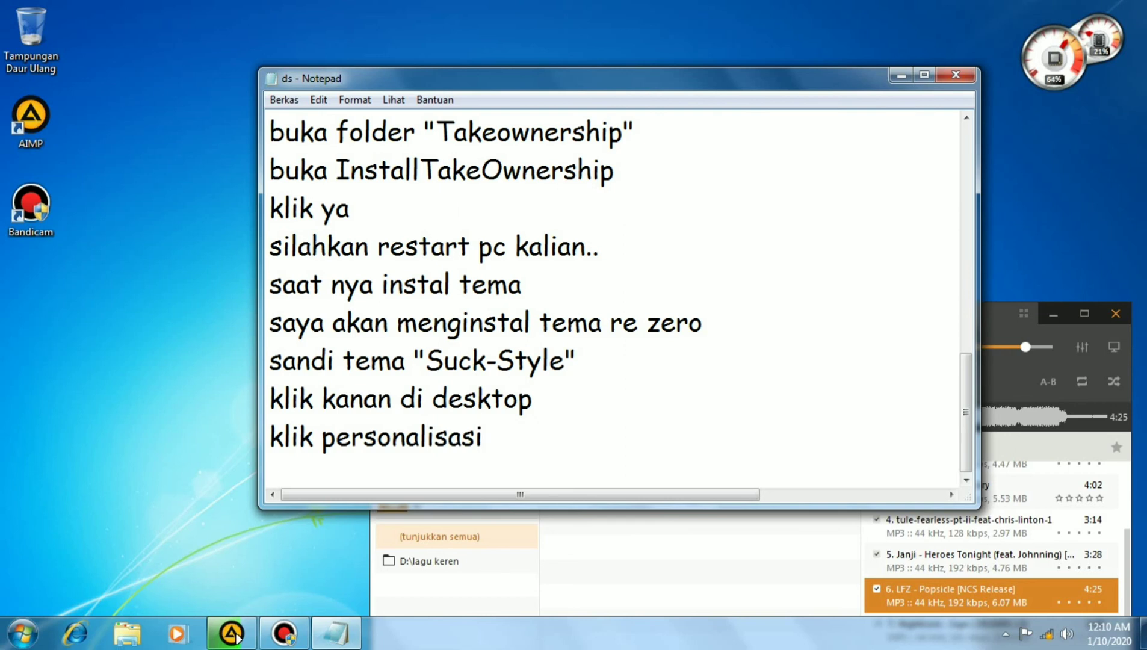
drag(320, 448, 482, 452)
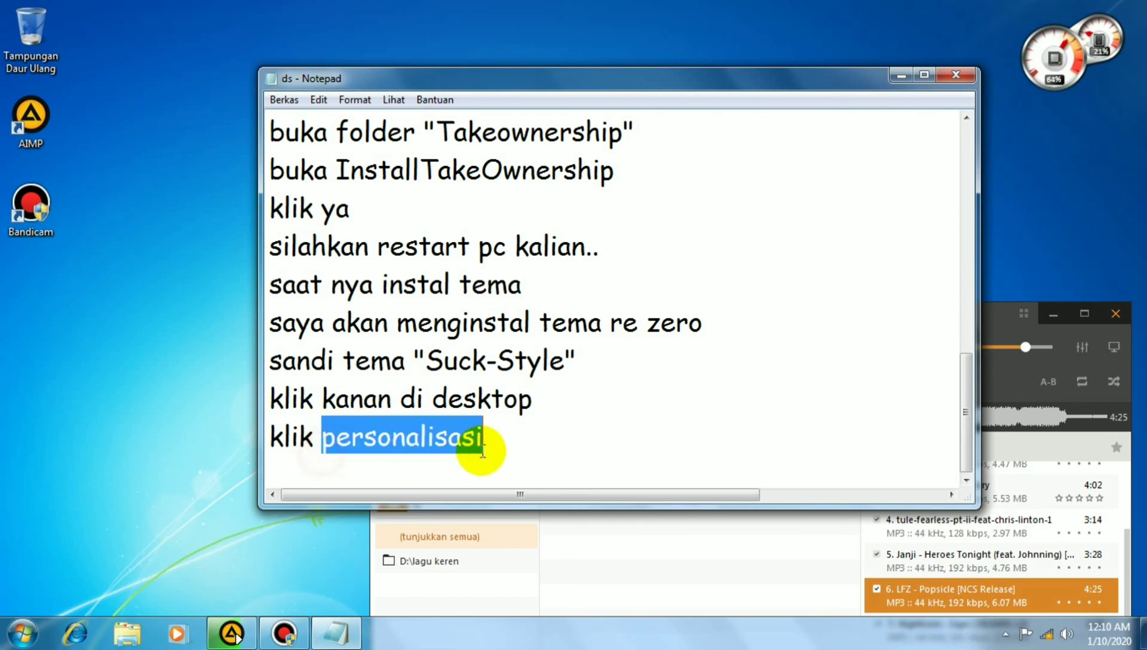
Step: Open the desktop's Personalisasi settings and shift the window partly off the note
right_click(88, 392)
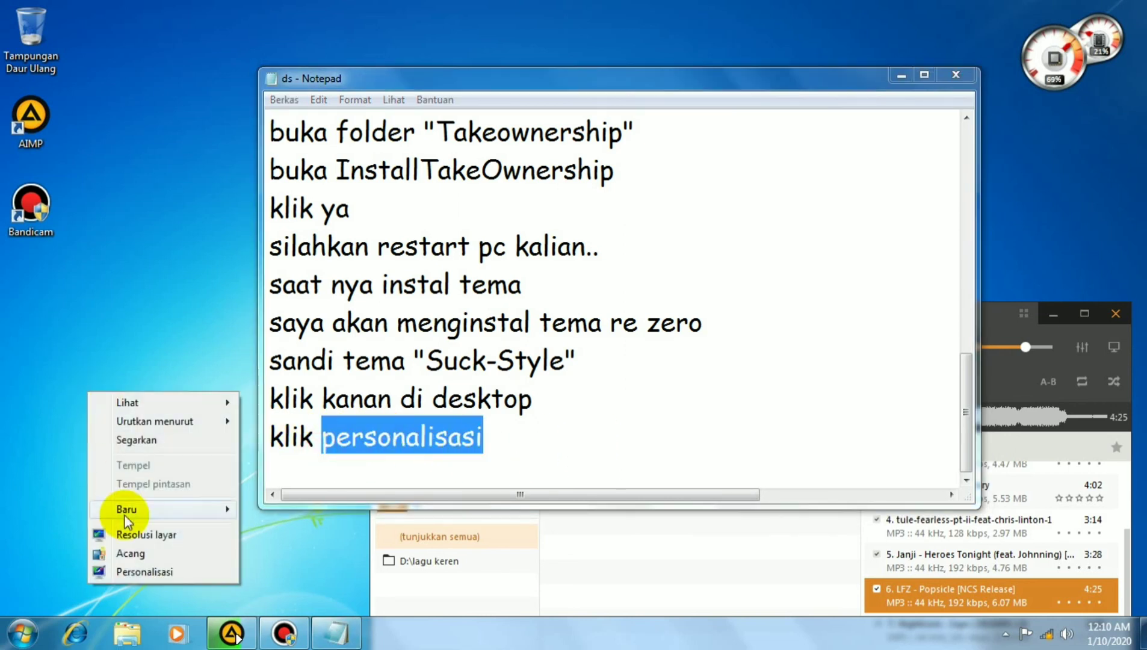
click(123, 573)
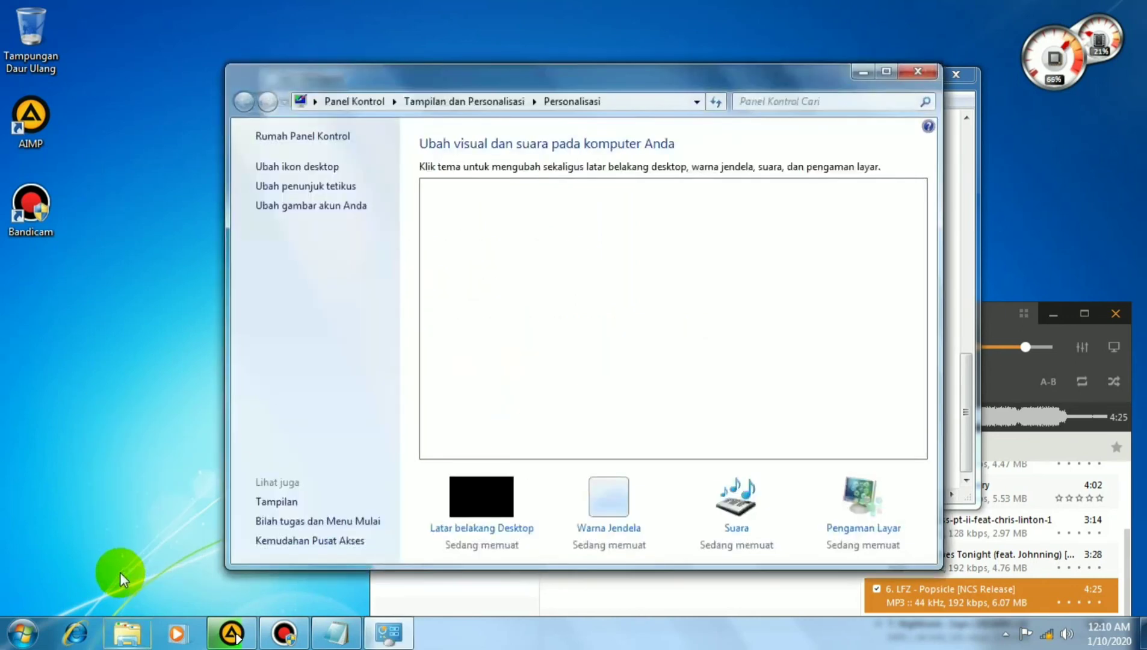
drag(803, 78, 521, 68)
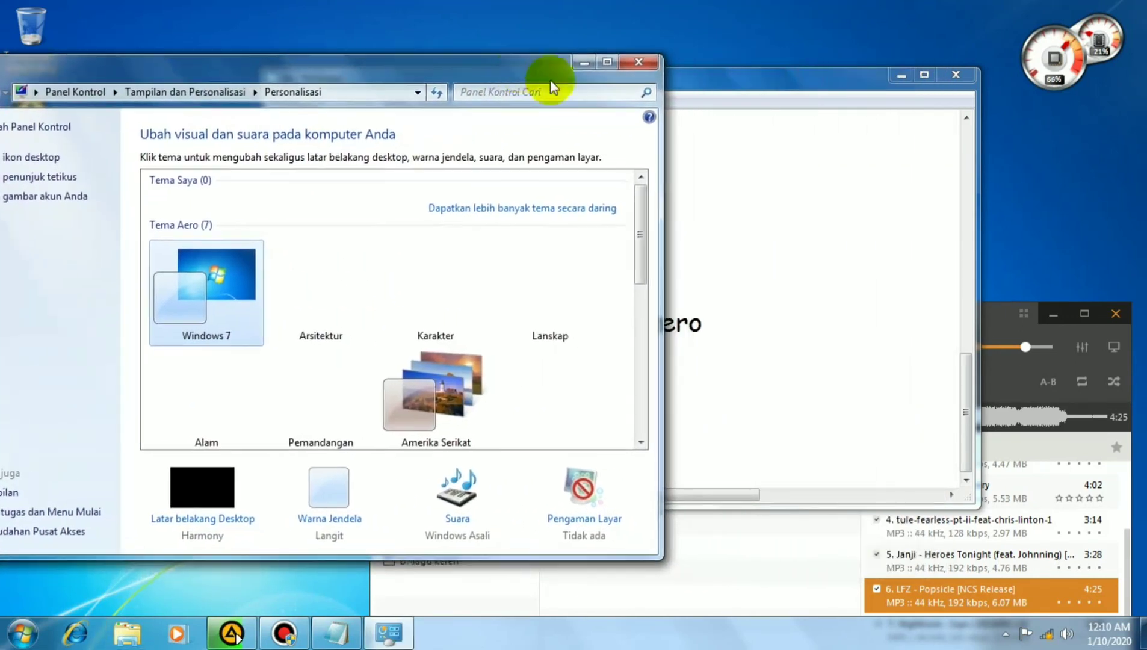
Step: Find the installed Re:Zero theme in Personalisasi, then write "pilih tema yang kita instal tadi....." on a new note line and highlight its end
scroll(577, 364, down, 5)
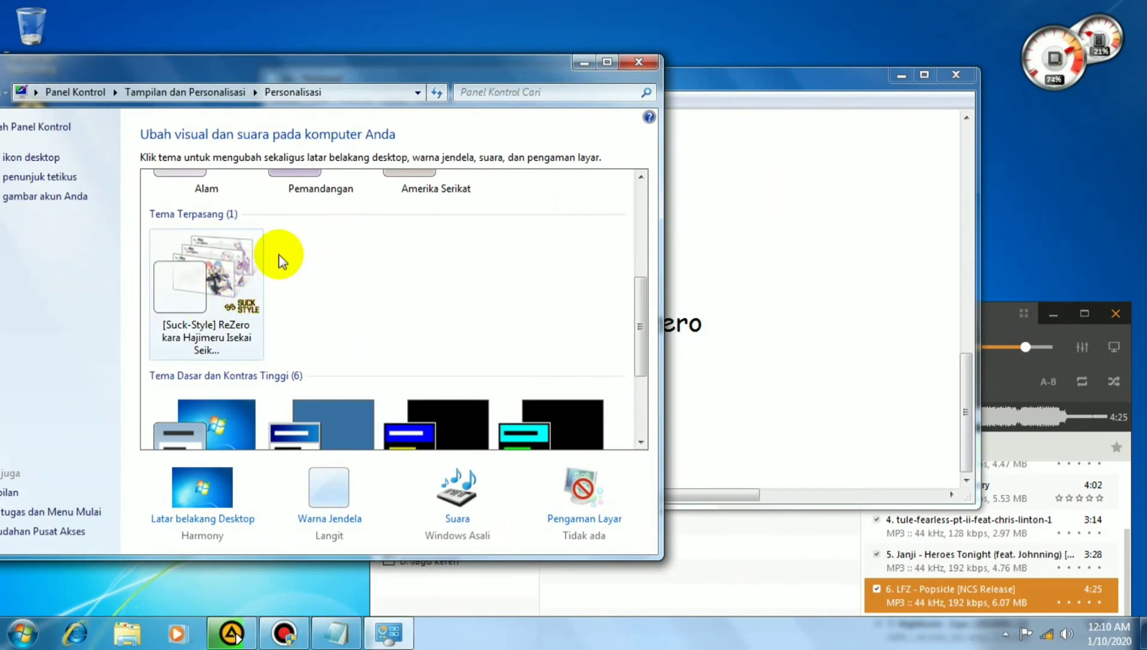
click(879, 283)
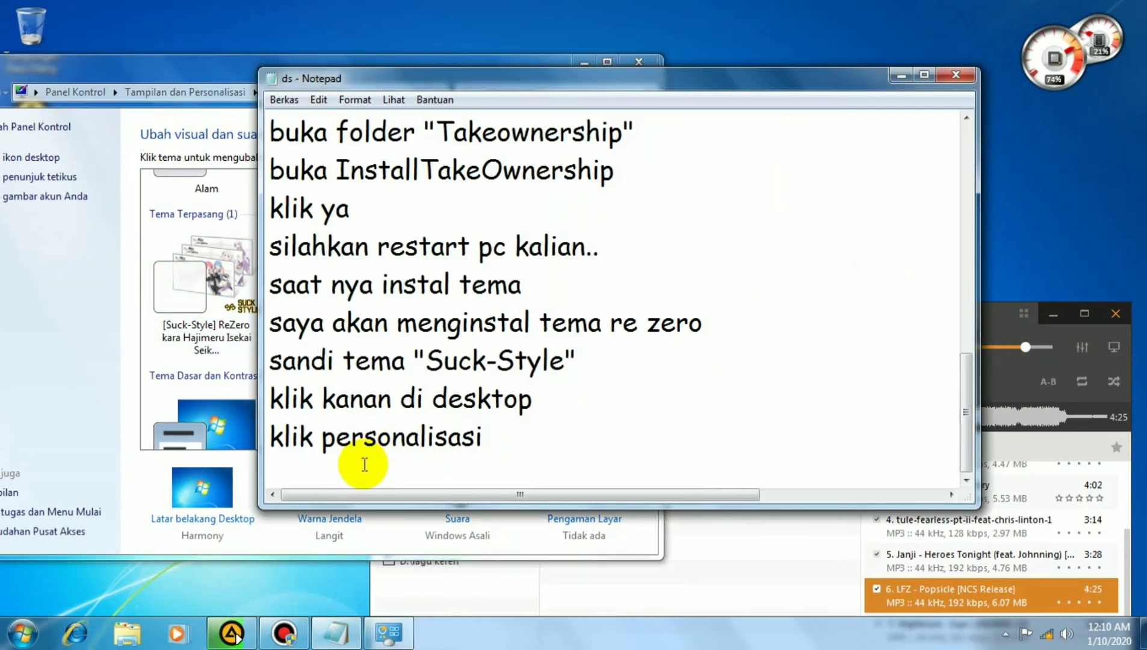
key(Return)
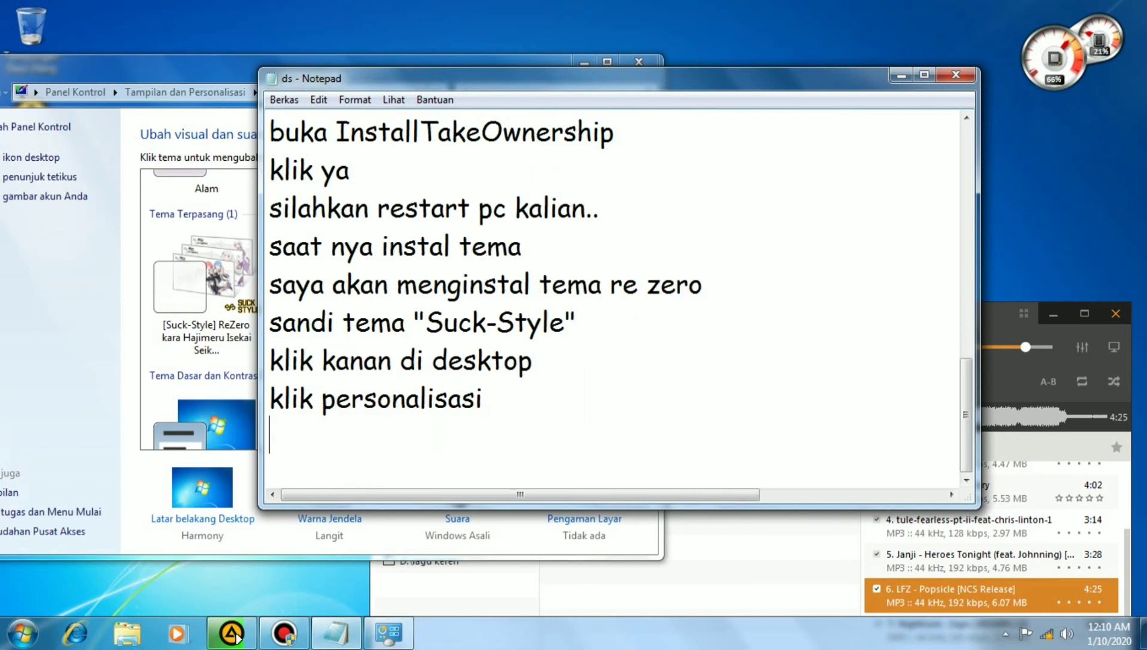
text(pilih t)
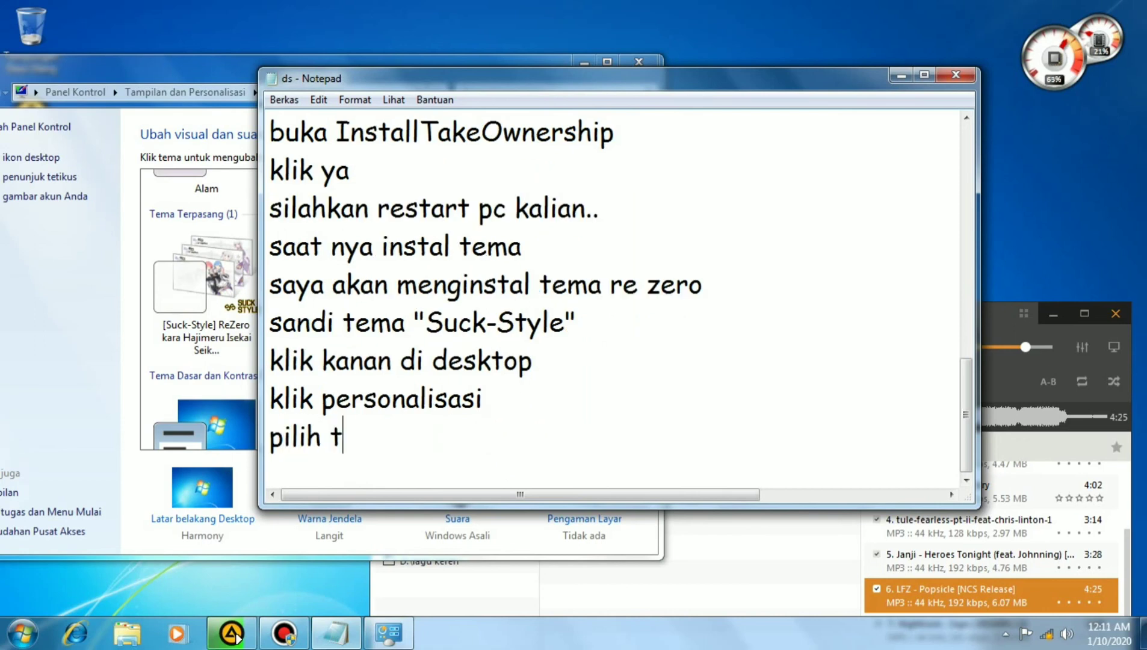
text(ema yang kita)
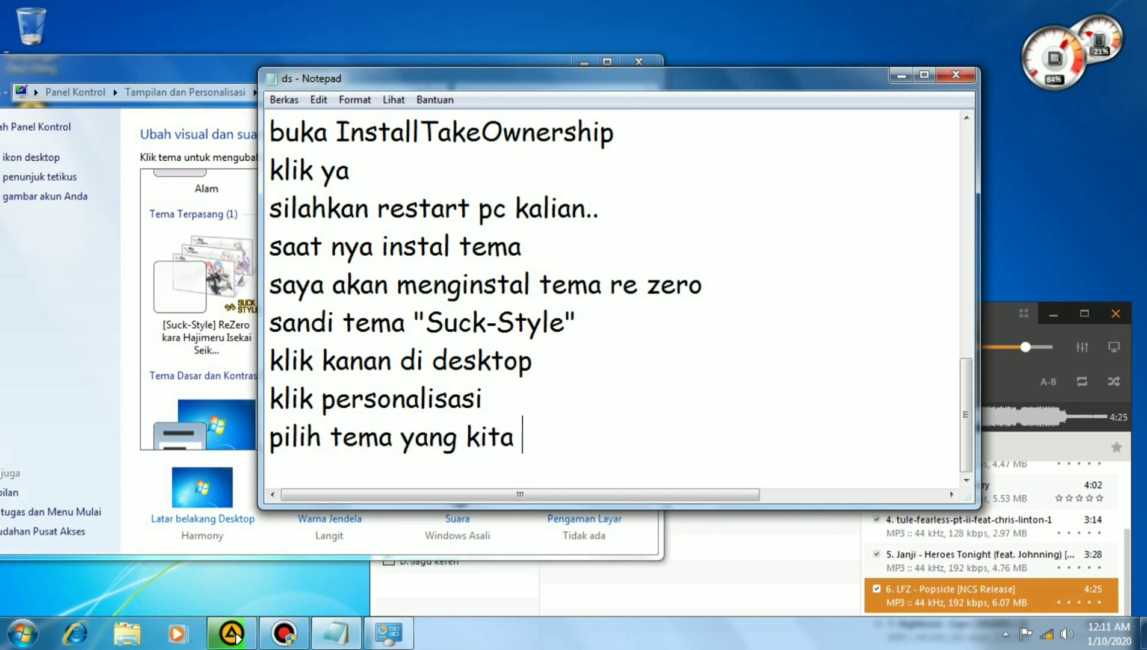
text( instal)
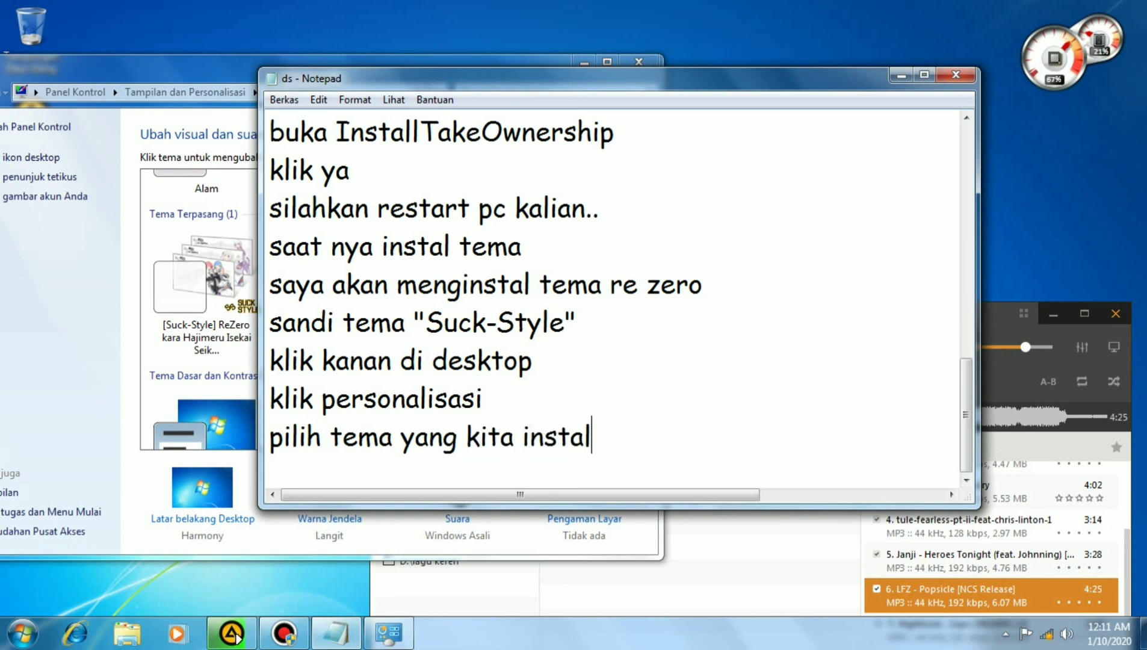
text( tadi)
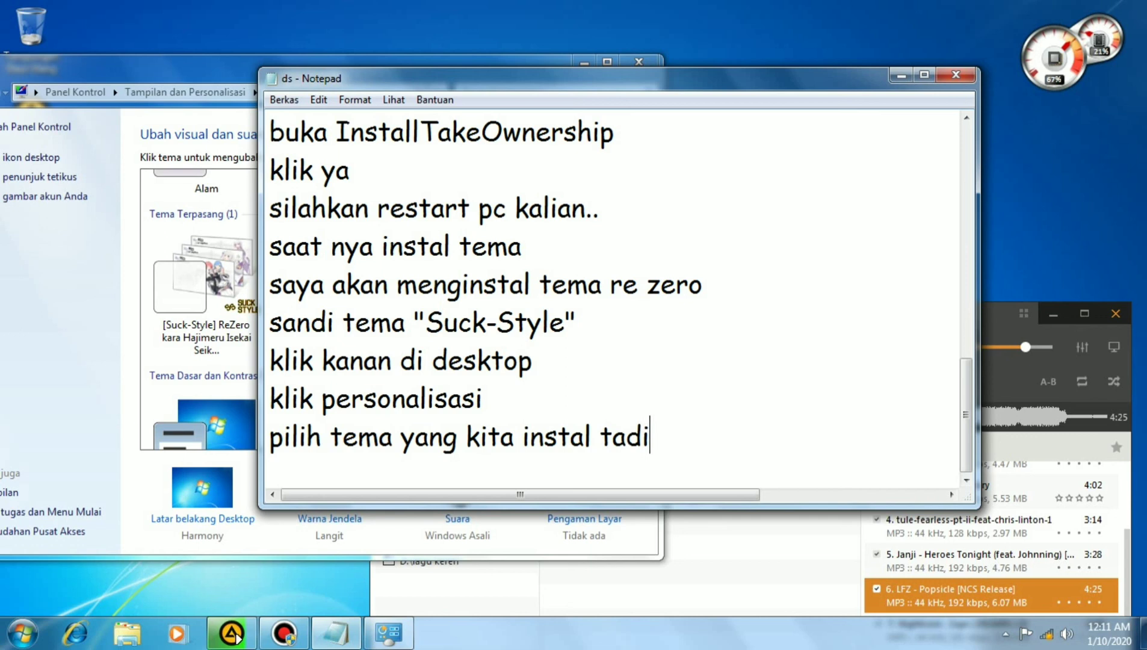
text(.....)
drag(703, 445, 591, 445)
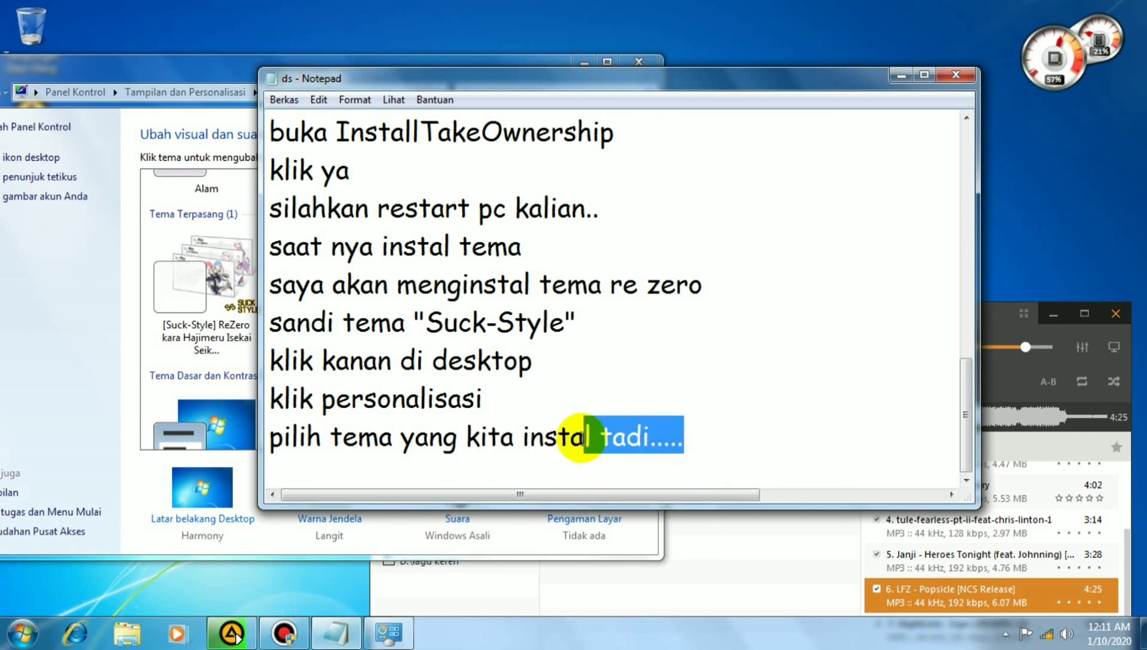
Step: Bring the AIMP player forward, shift it aside and pause the song
click(1021, 377)
drag(838, 322, 979, 294)
click(949, 333)
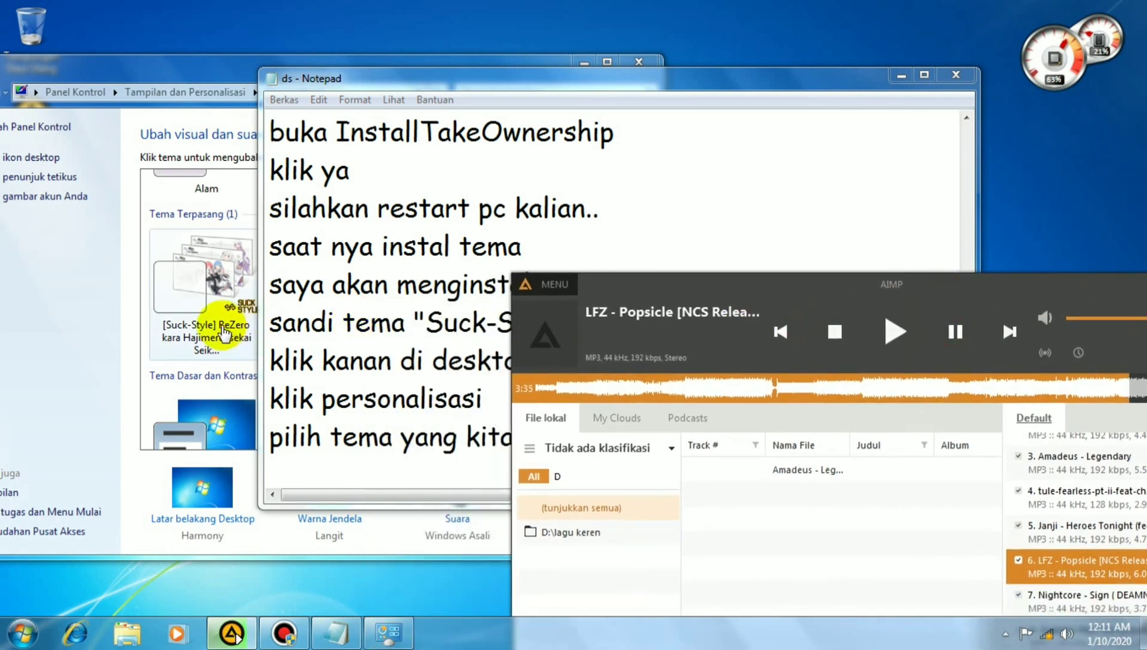
Step: Move the note away from the Personalisasi window and apply the installed [Suck-Style] ReZero kara Hajimeru Isekai theme
click(647, 280)
drag(451, 85, 635, 66)
click(805, 421)
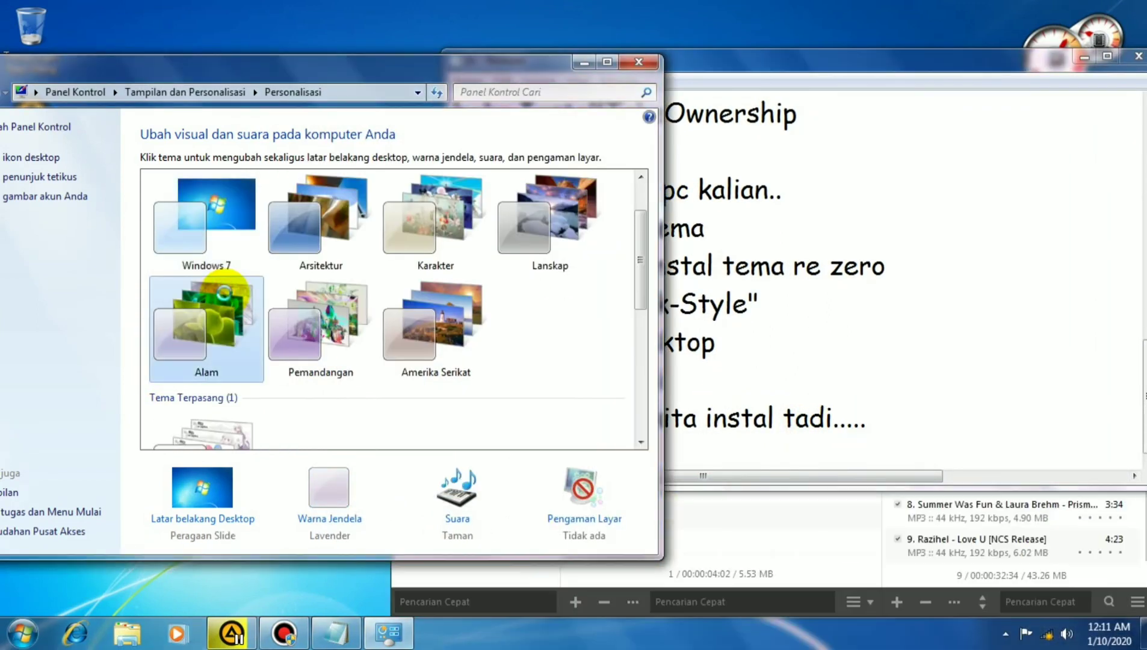
click(182, 424)
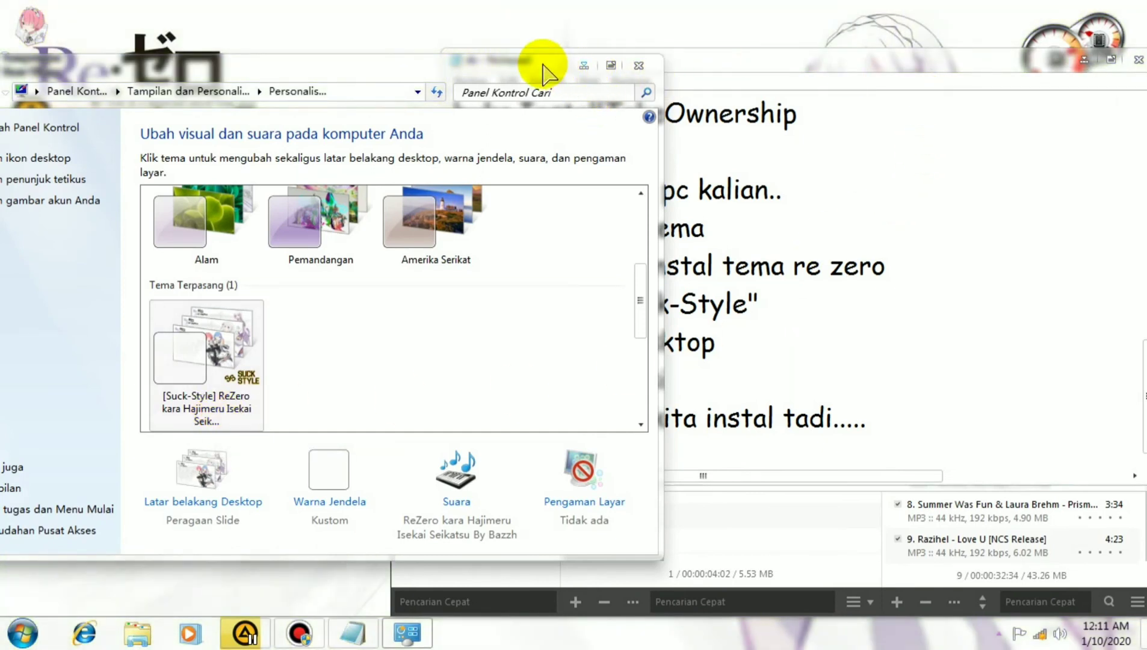
Step: Clear the open windows off the desktop and show the wallpaper and Start menu in the new theme
drag(545, 64, 432, 111)
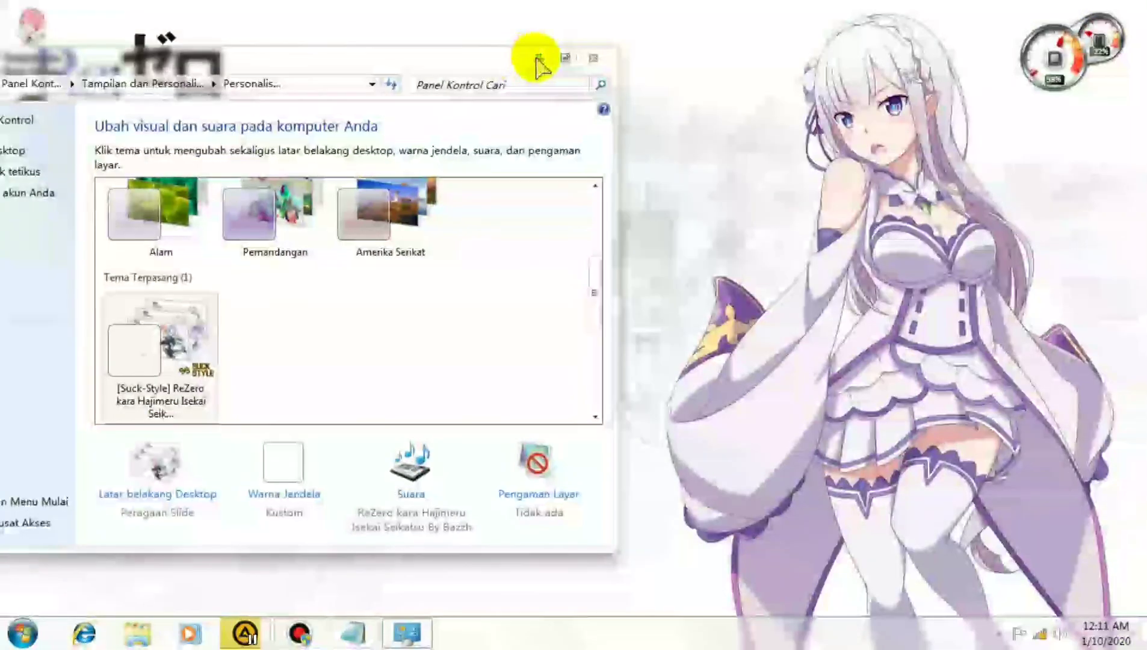
click(539, 59)
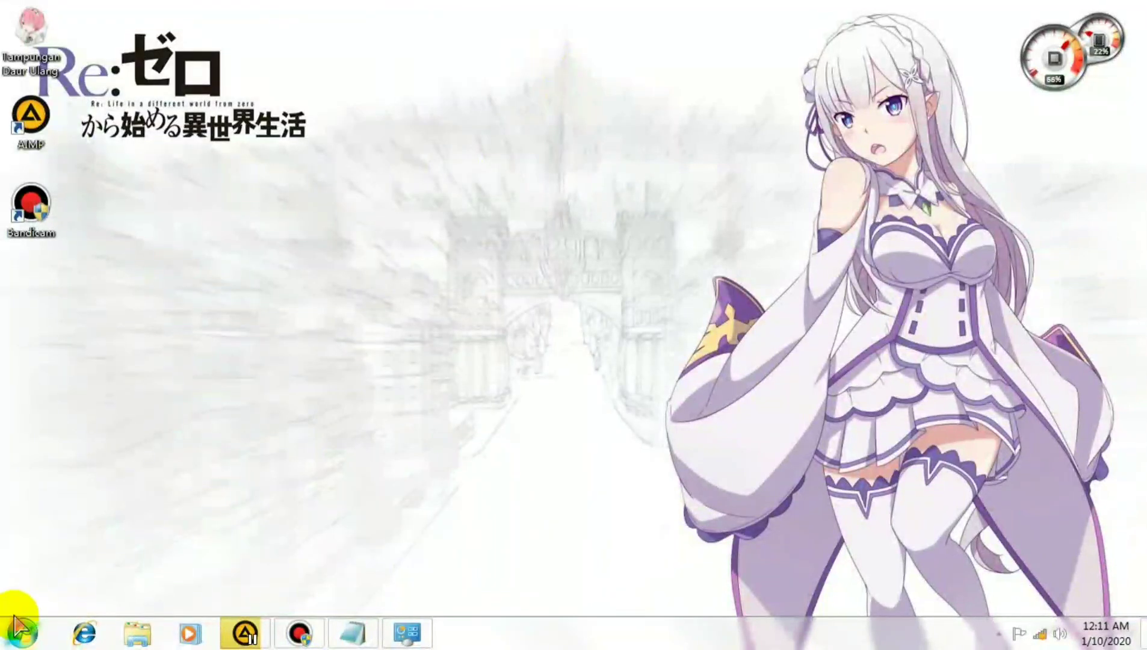
click(19, 637)
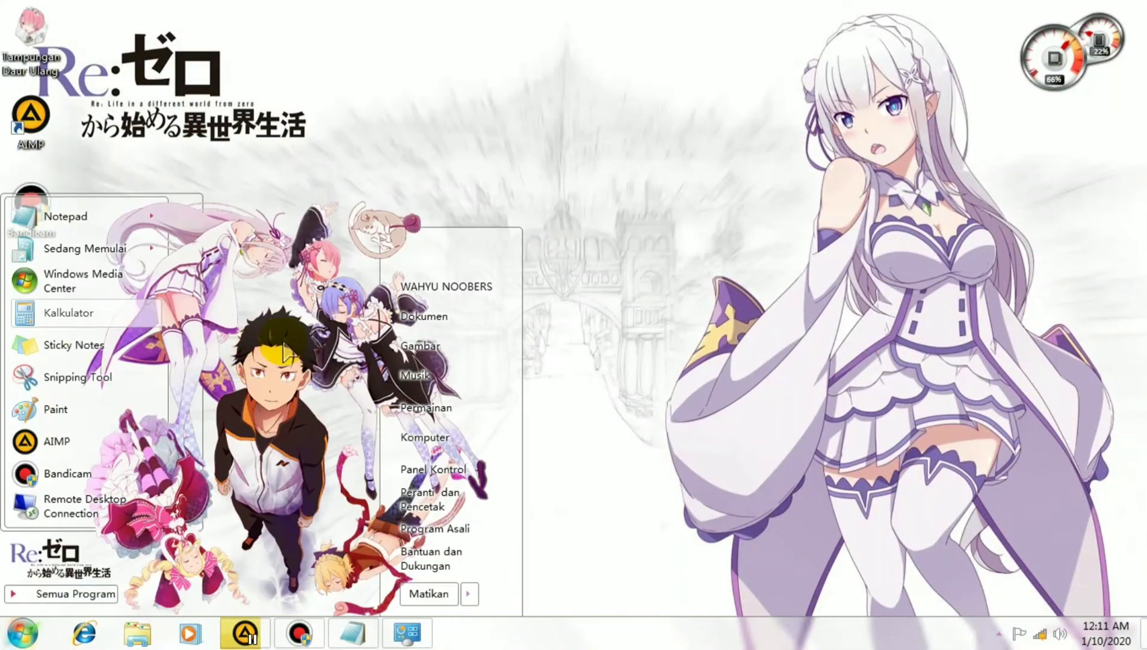
Step: Bring back the note and write "dan tara tema berhasil di instal :D" on a new line at its end
click(355, 632)
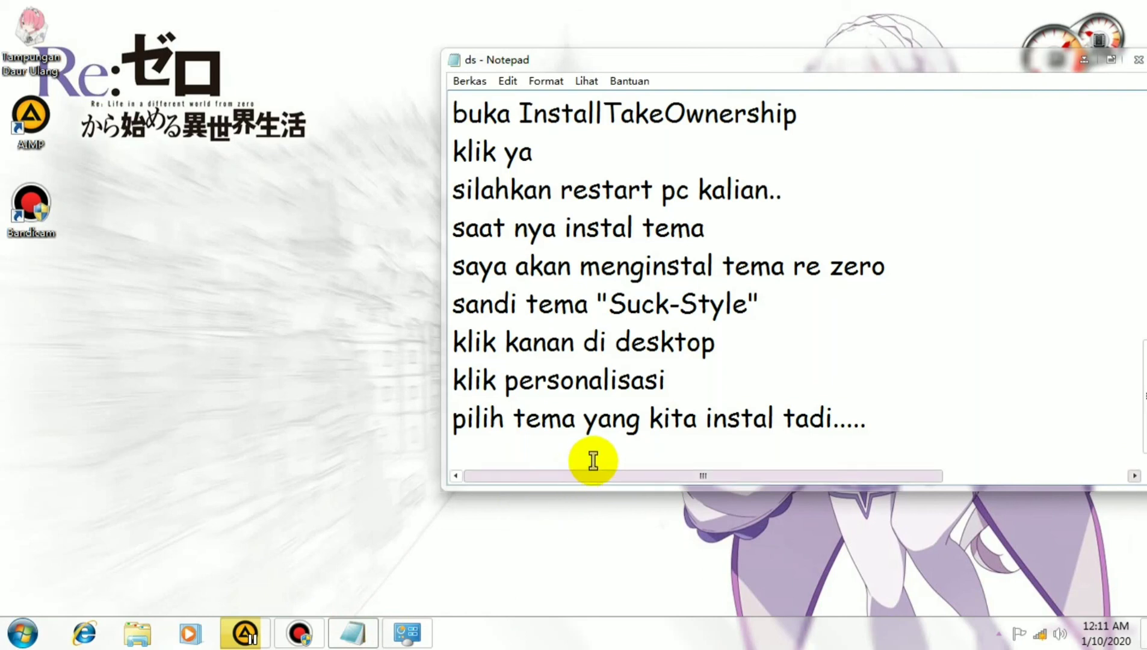
key(Return)
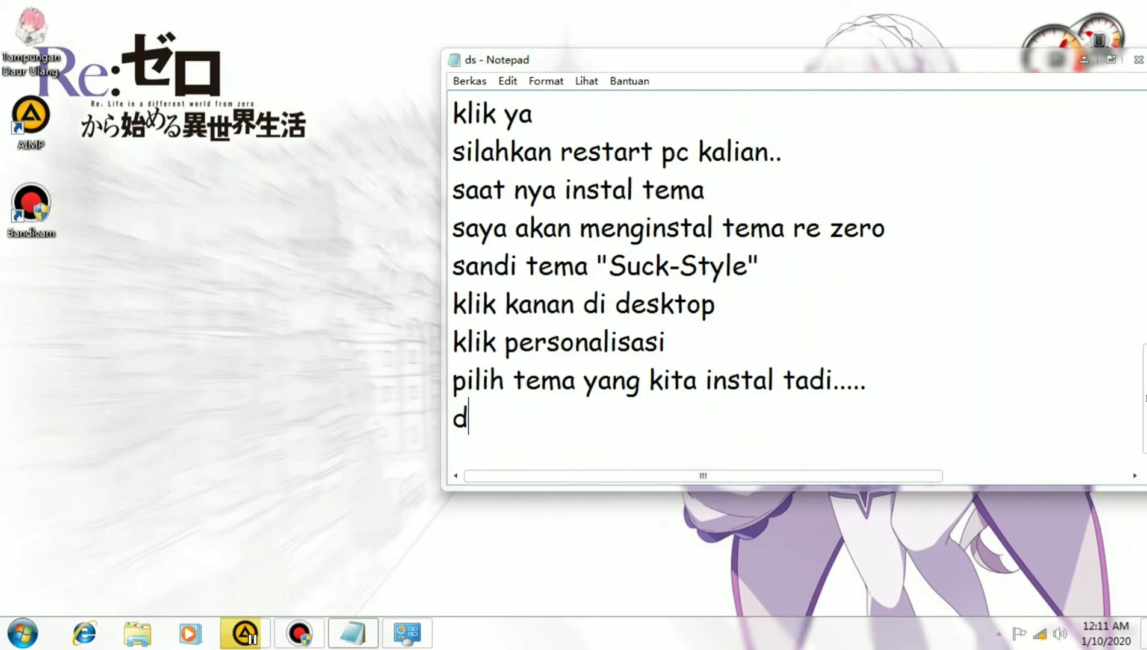
text(dan tara)
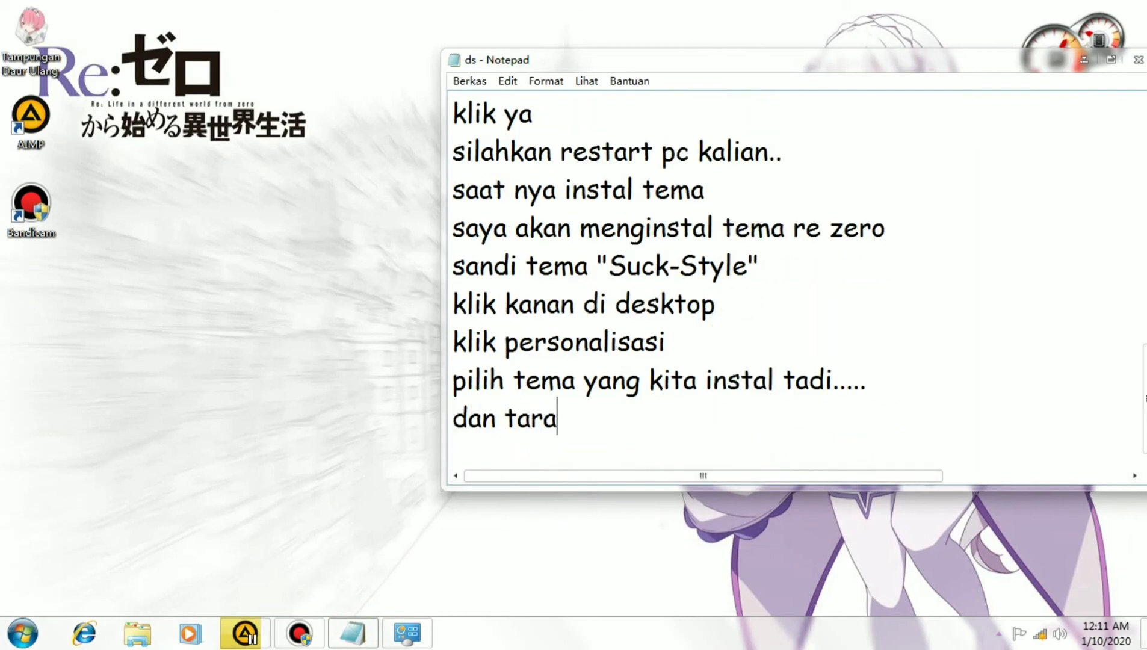
text( tema berhasil di instal)
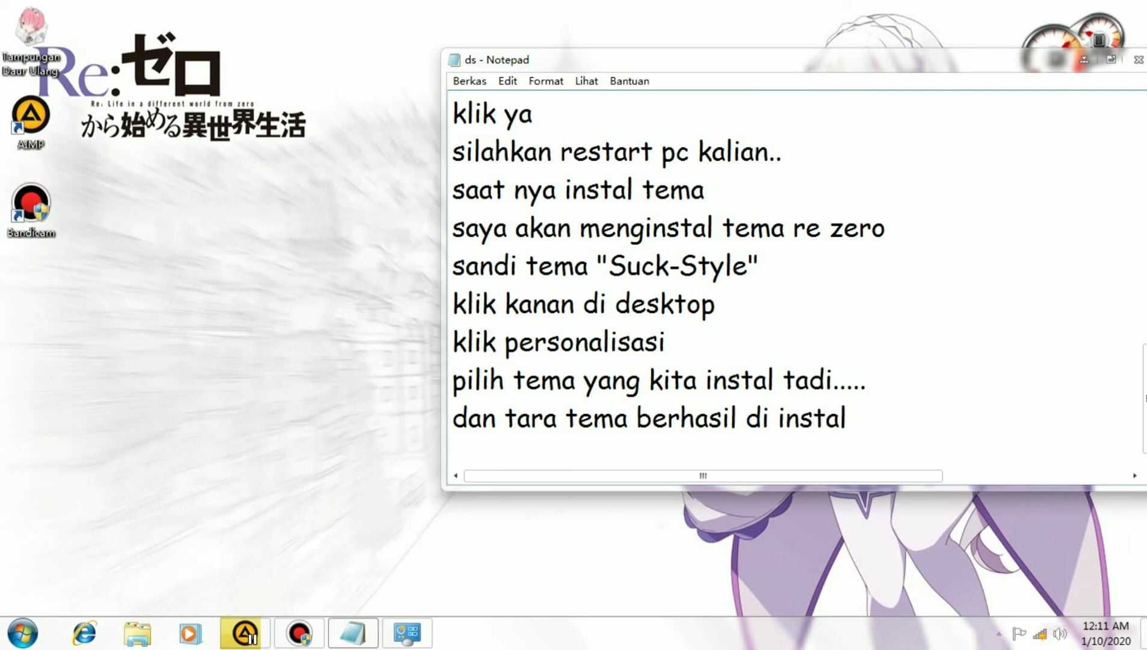
text( :D)
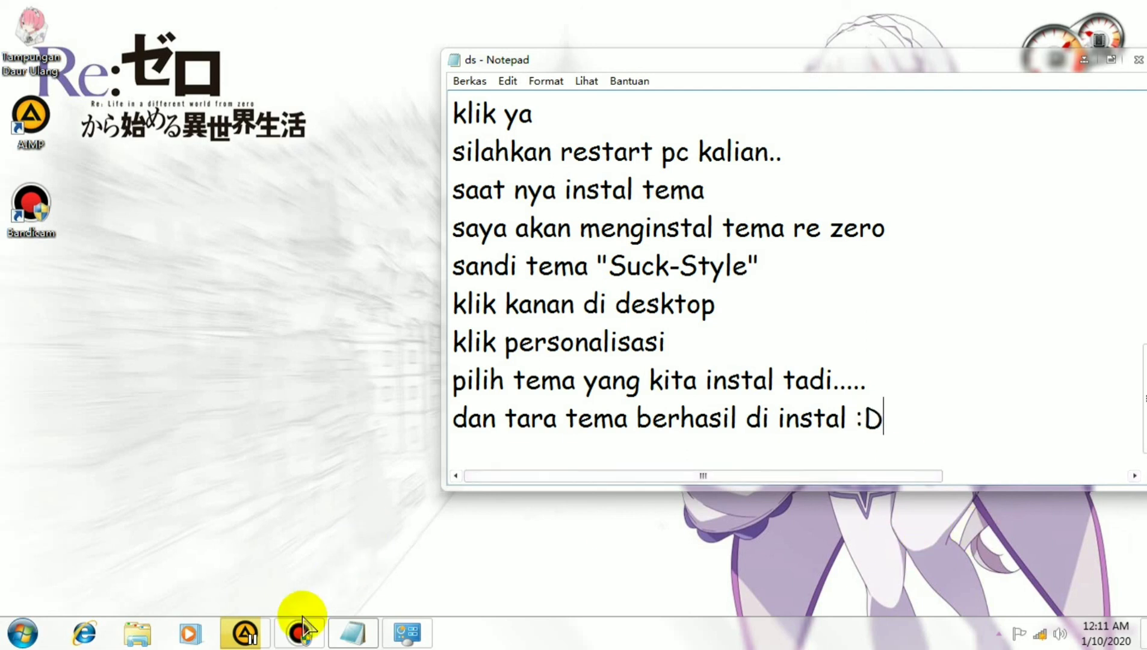
Step: Open the Pustaka folder window and arrange it side by side with the note
click(148, 637)
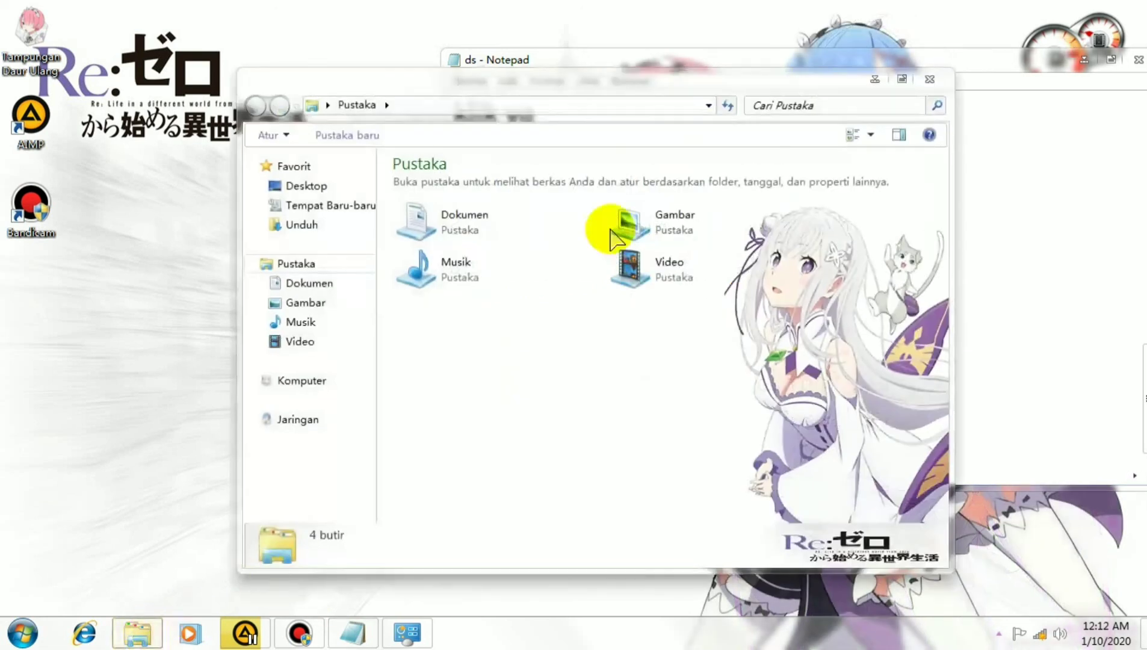
drag(628, 114, 388, 134)
drag(614, 60, 847, 36)
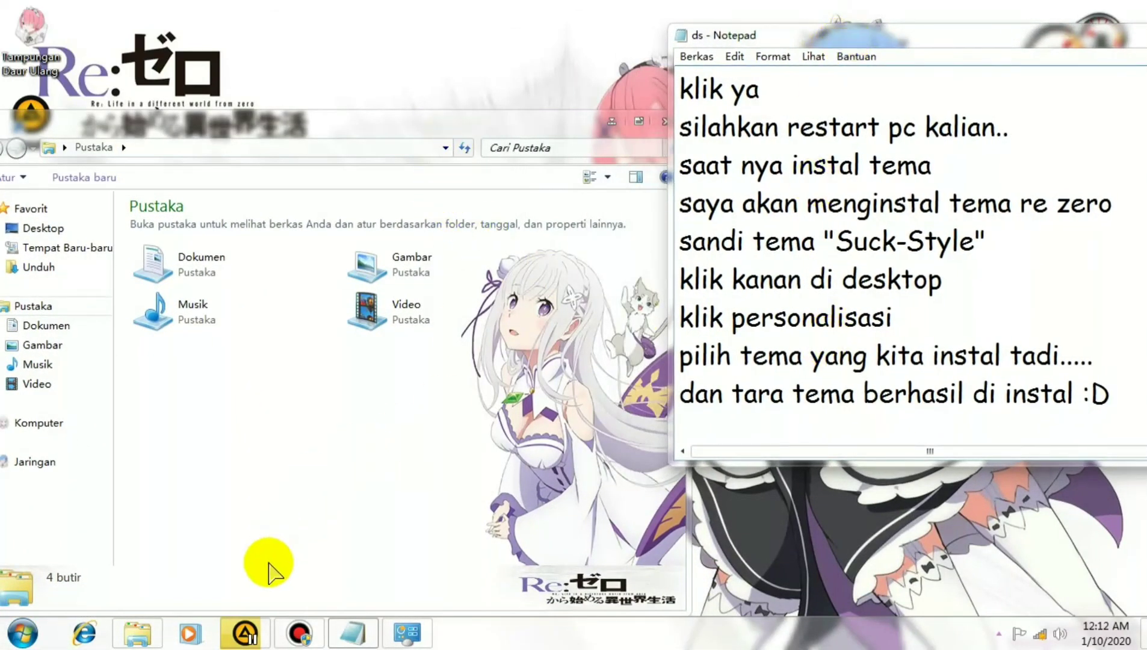
Step: Resume the paused song in AIMP and return to the Pustaka window
right_click(243, 632)
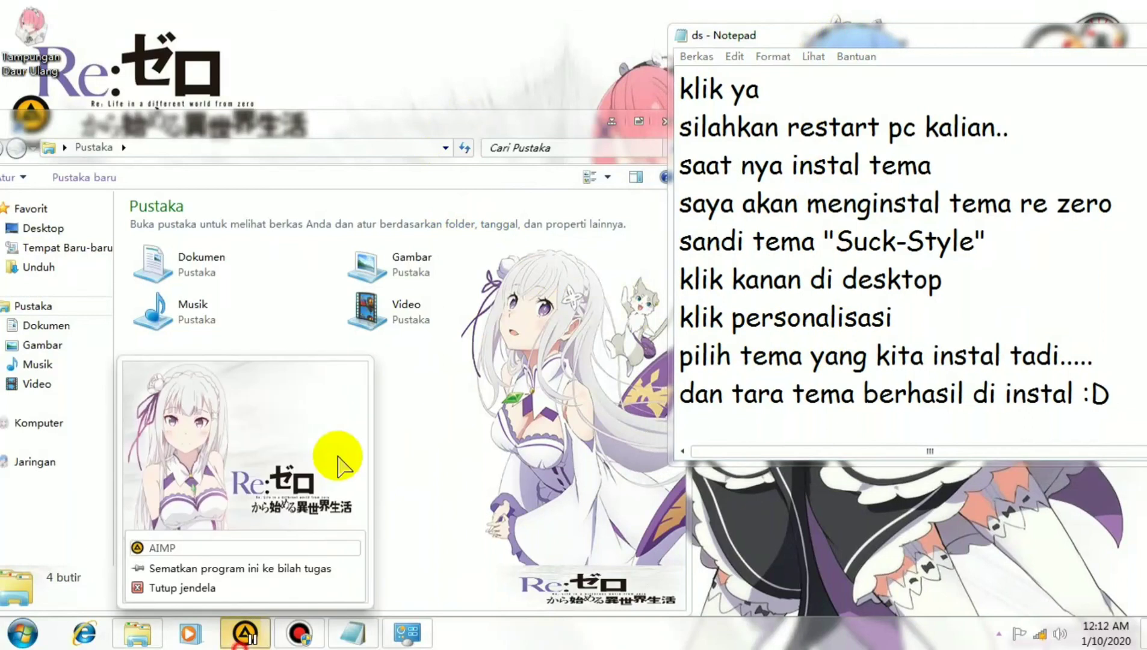
click(218, 548)
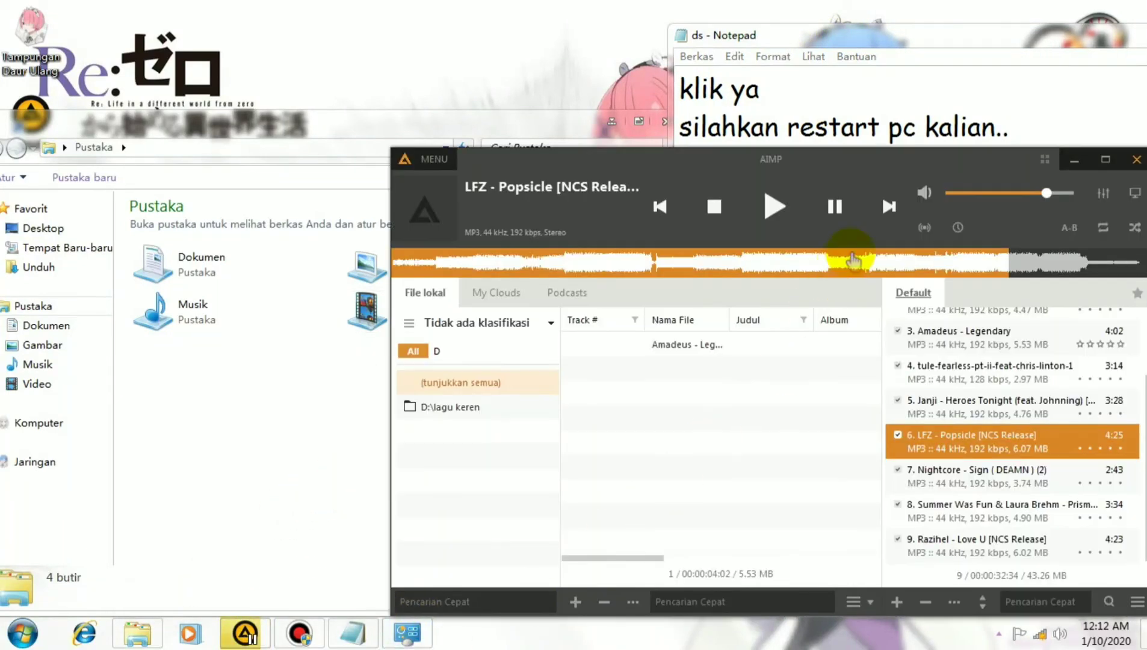
click(486, 115)
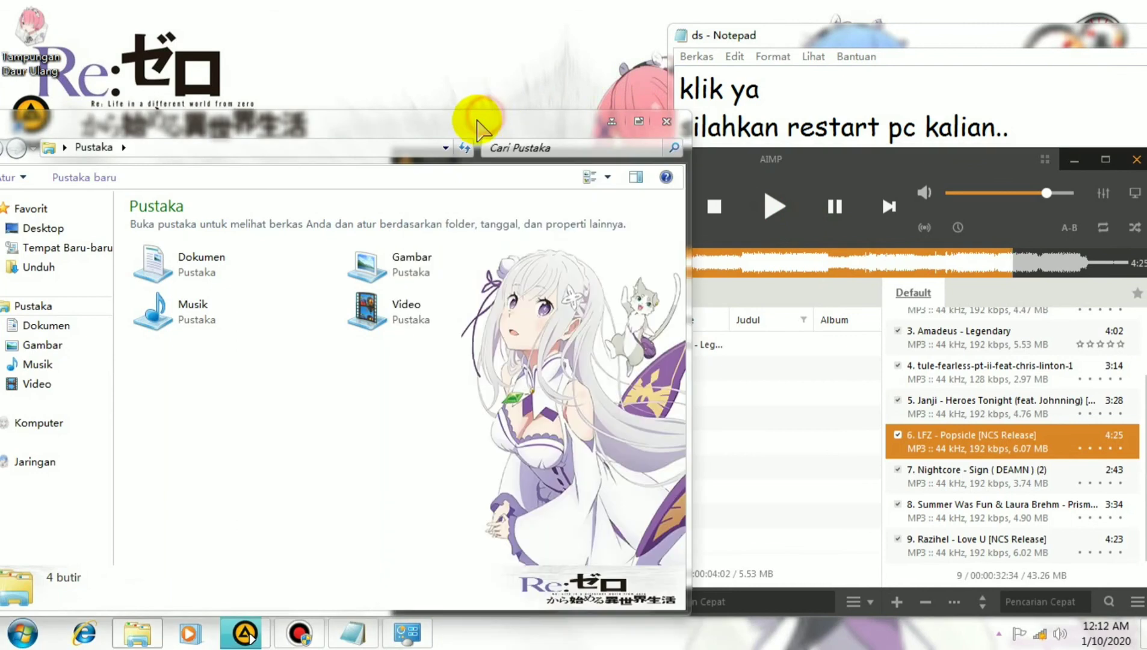
Step: Reposition the Pustaka window and browse Dokumen, Gambar, Musik, Video, Komputer and Jaringan to examine the themed folder backgrounds
mouse_move(469, 123)
mouse_down()
mouse_move(522, 130)
mouse_move(543, 107)
mouse_up()
click(134, 310)
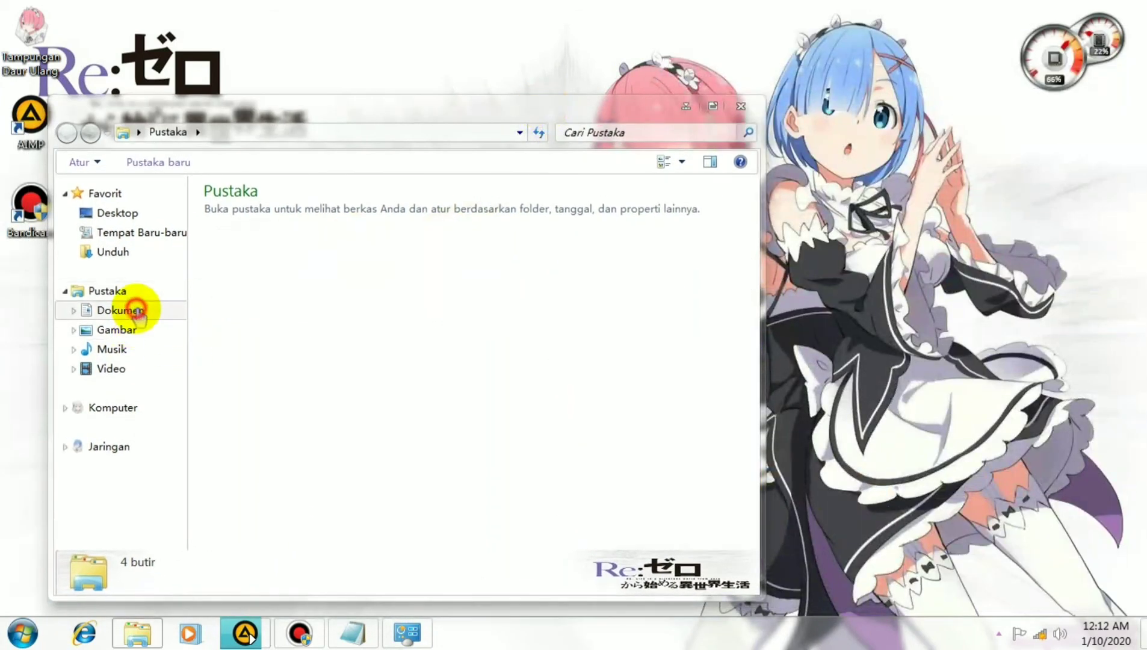
click(123, 330)
click(121, 349)
click(118, 368)
click(114, 408)
click(104, 447)
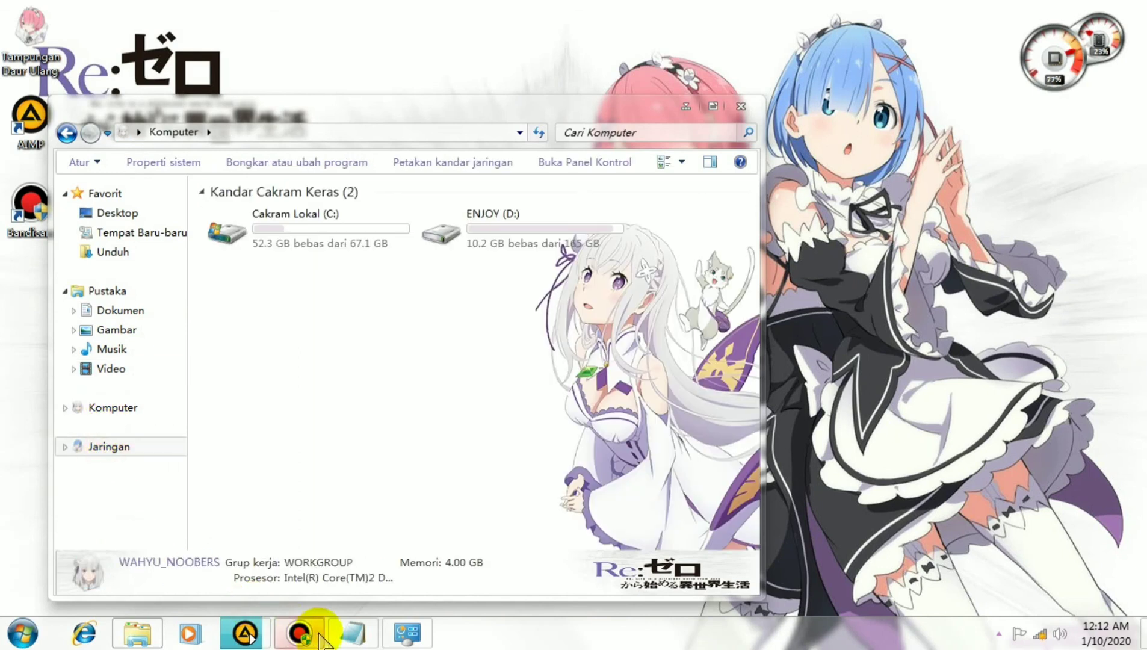
Step: Show the Personalisasi window briefly, put it away and view Komputer in the folder window
click(403, 630)
drag(307, 71, 511, 70)
click(730, 60)
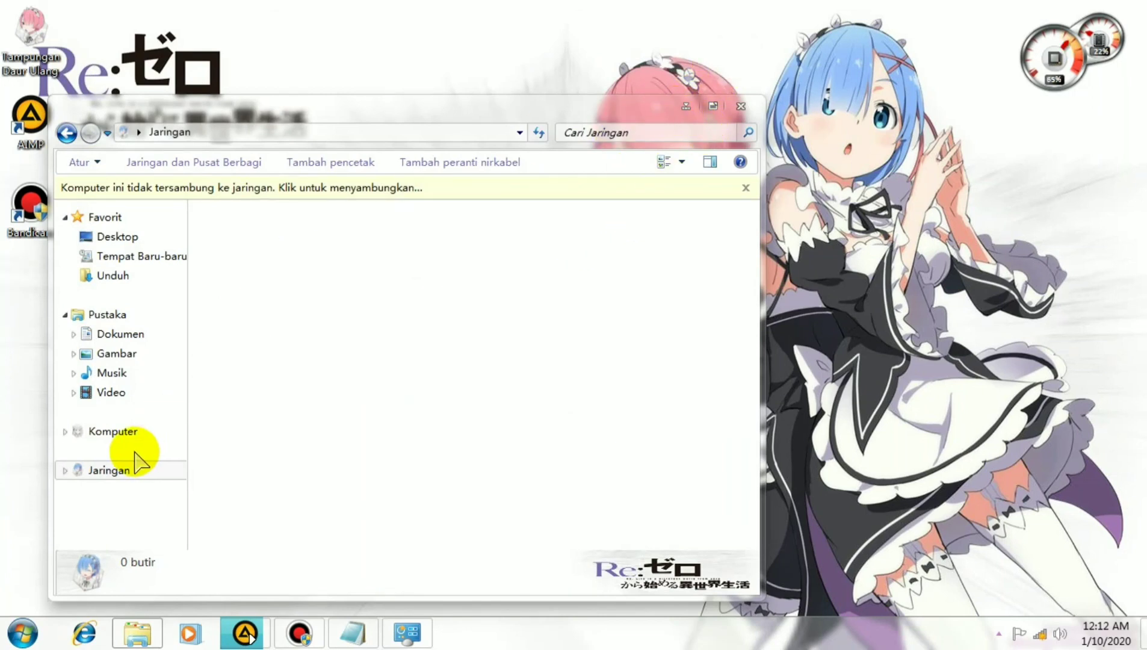
click(117, 431)
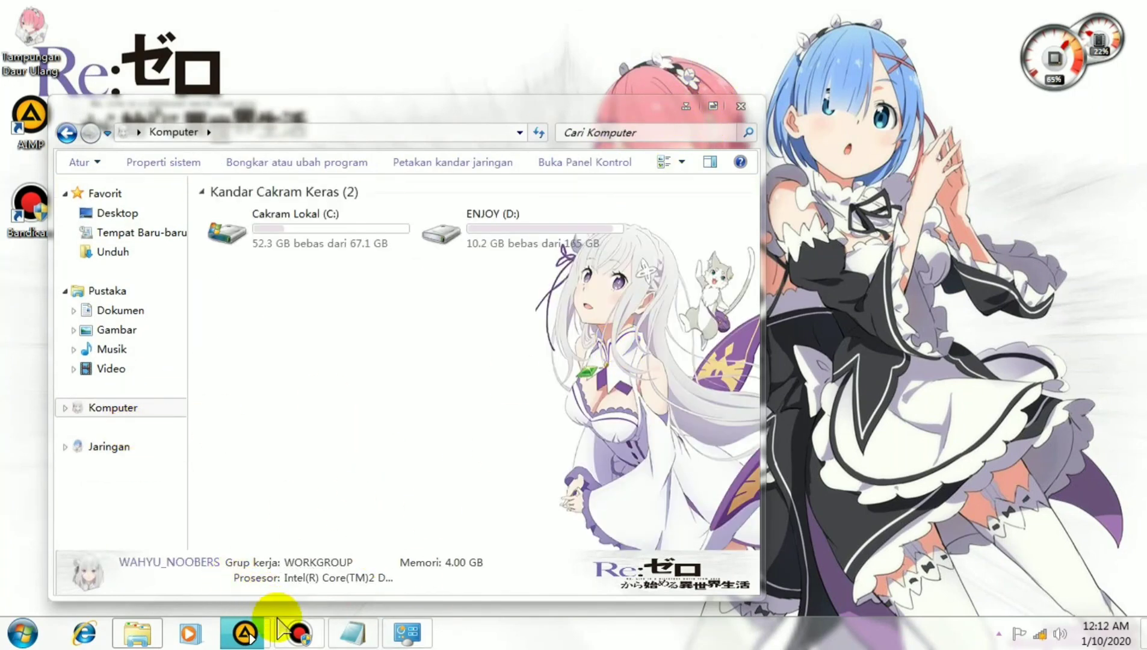
Step: Bring back the note, move it fully into view and write "sampai jumpa di video selanjut nya" on a new last line
click(353, 632)
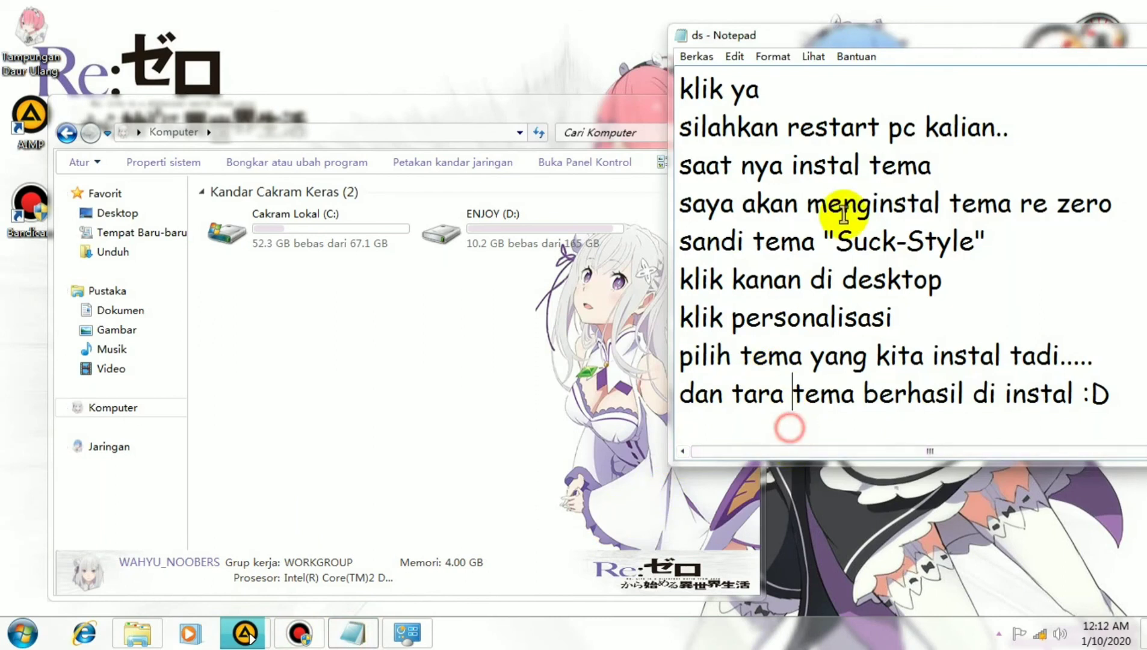
drag(781, 24, 542, 24)
click(875, 385)
key(Return)
text(sampai)
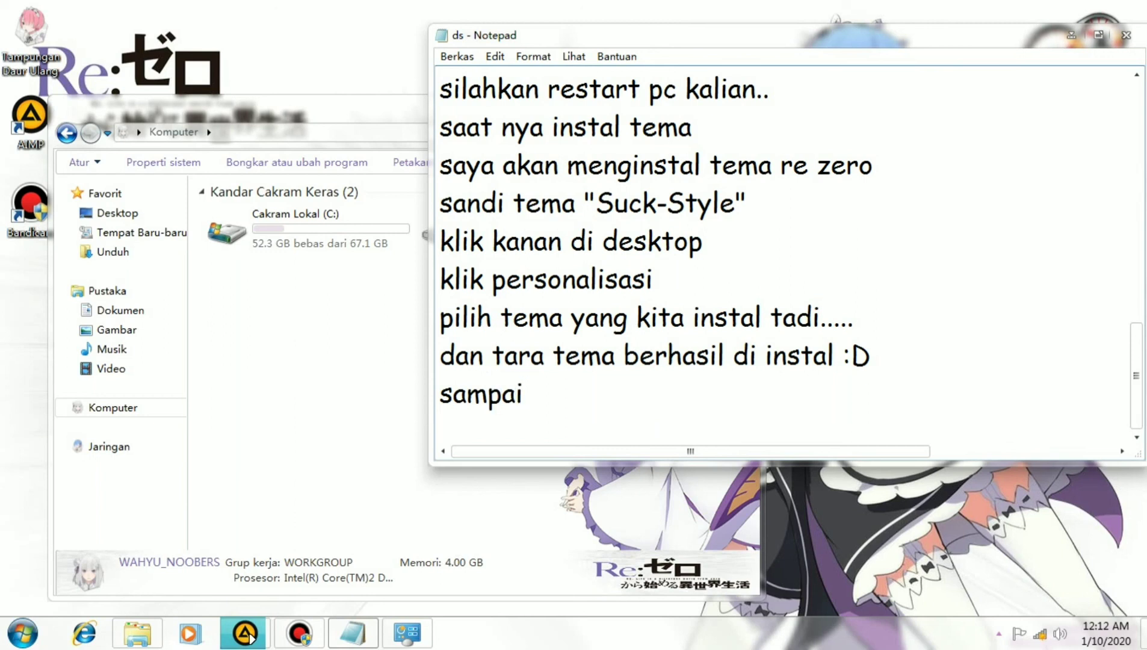
text( jumpa)
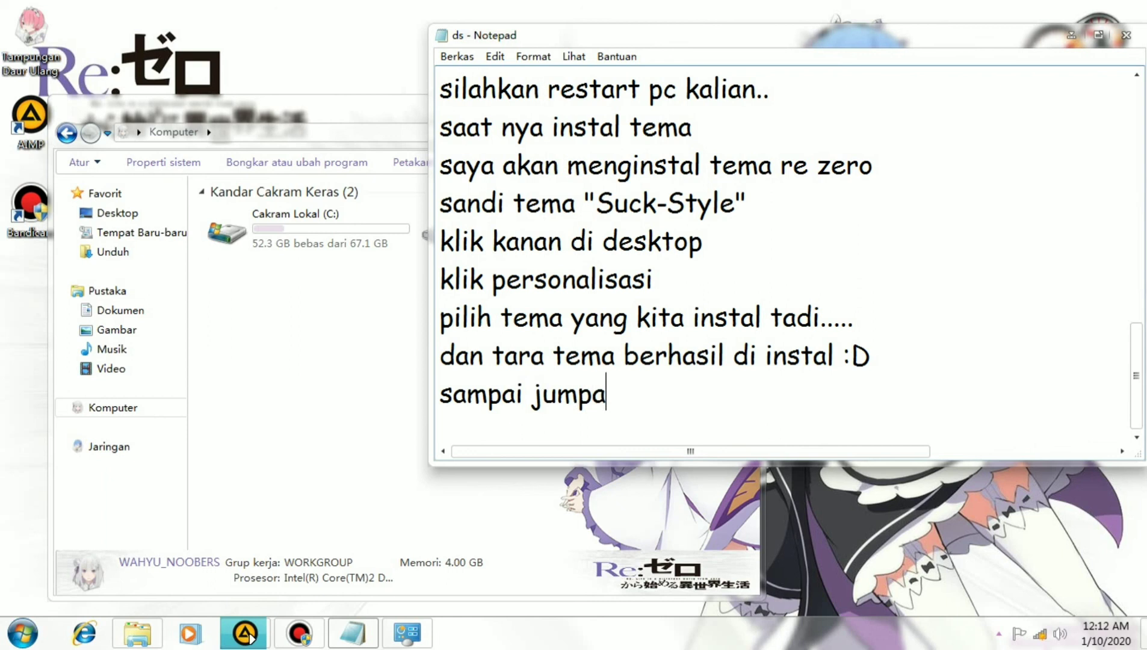
text( di video s)
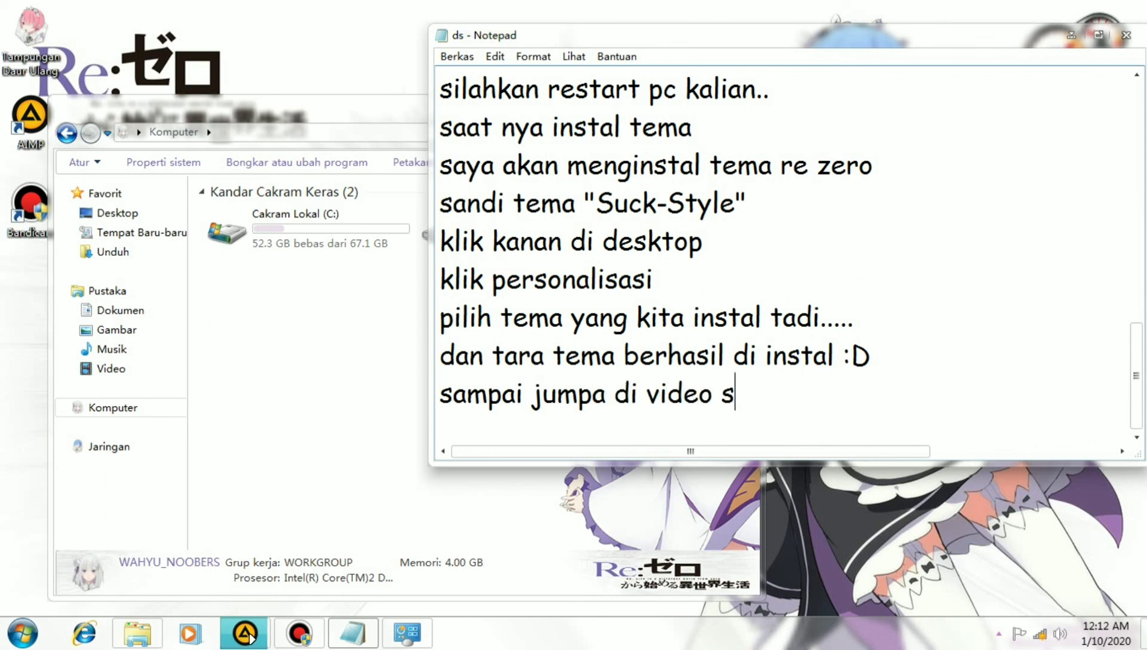
text(elanjut nya)
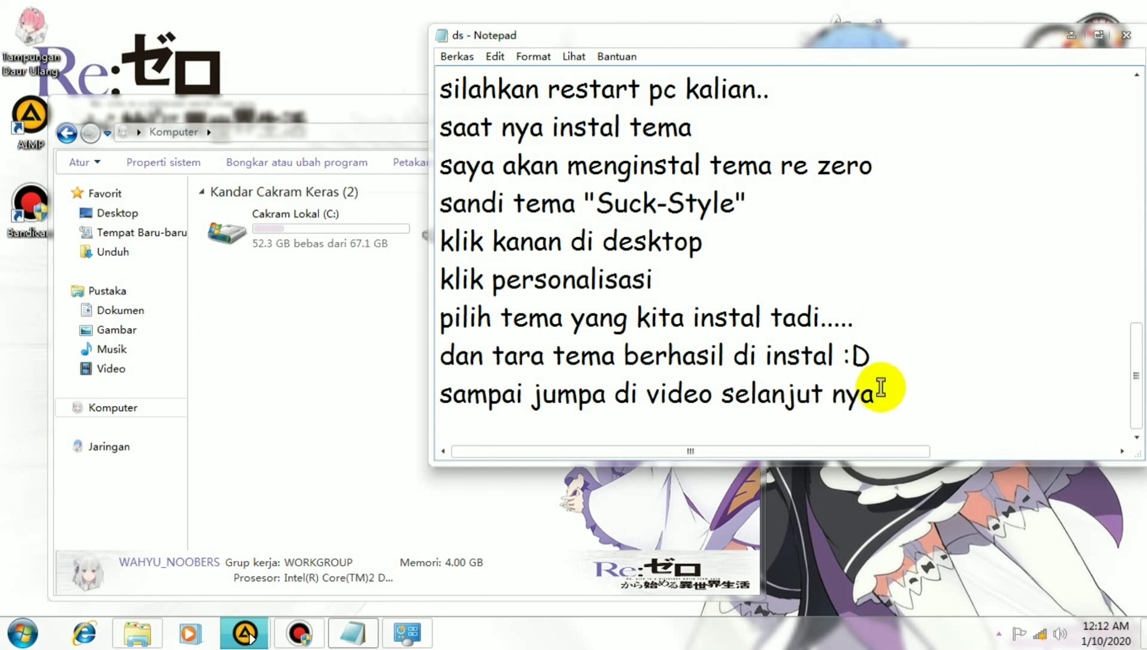